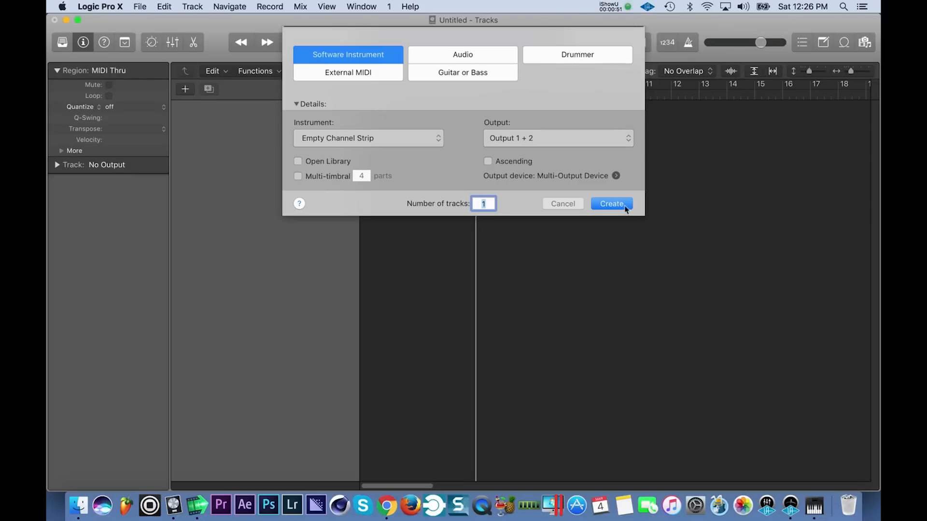
Step: Create one software instrument track with an empty channel strip, output to Output 1 + 2
{"action": "left_click", "coordinate": [611, 203]}
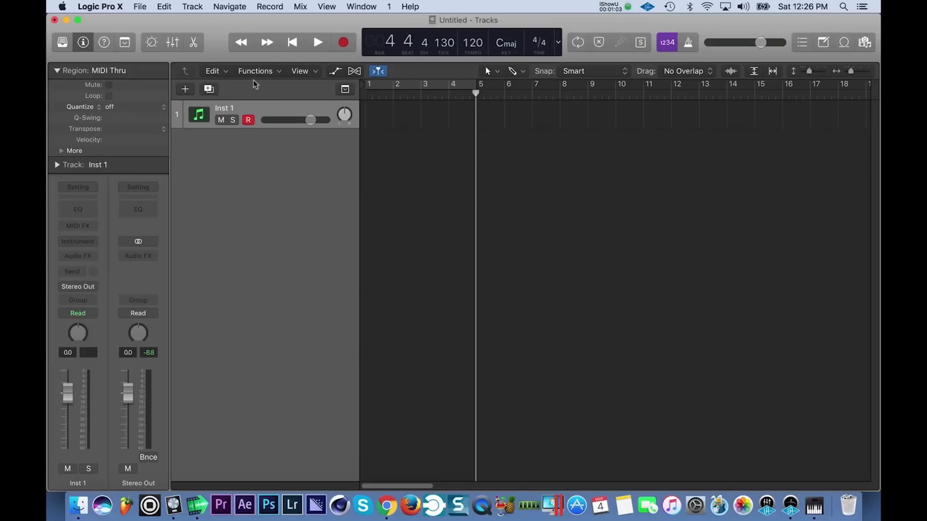
Step: Check the version information of Logic Pro X and close it again
{"action": "left_click", "coordinate": [106, 6]}
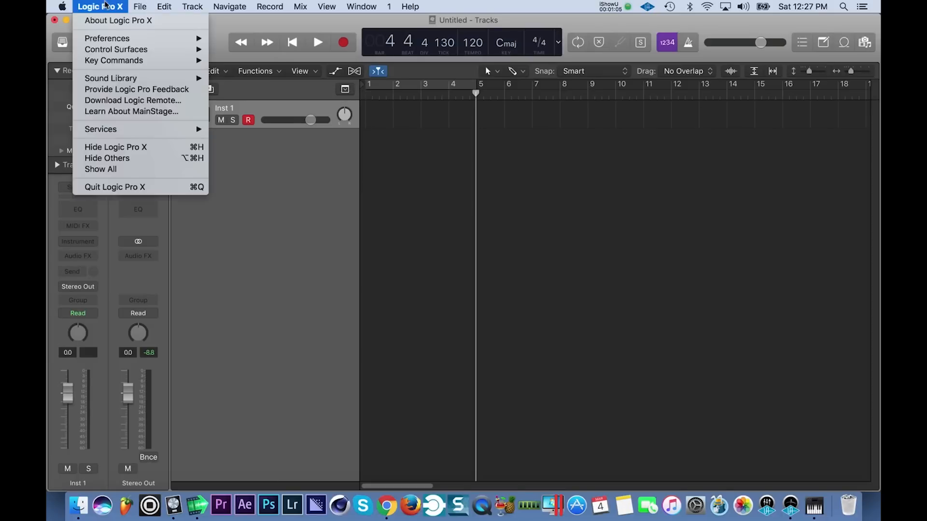
{"action": "left_click", "coordinate": [332, 176]}
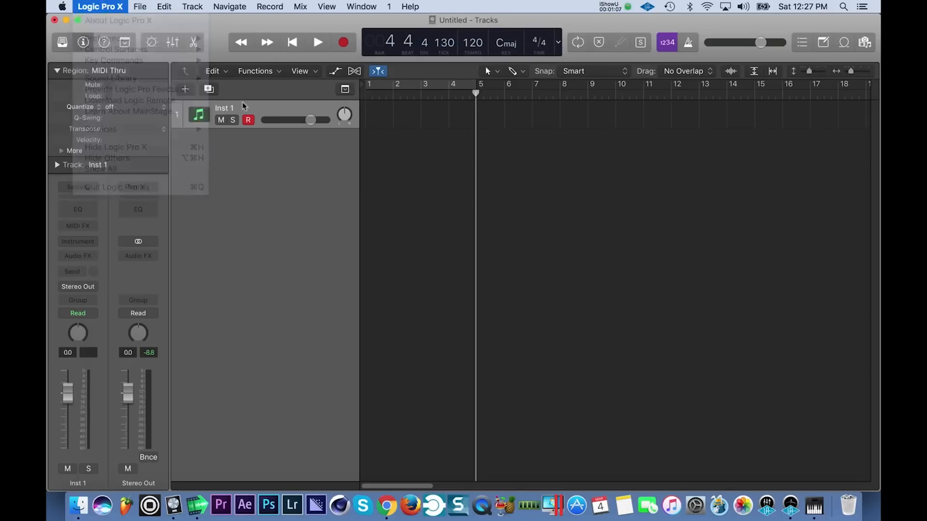
{"action": "left_click", "coordinate": [120, 8]}
{"action": "left_click", "coordinate": [118, 20]}
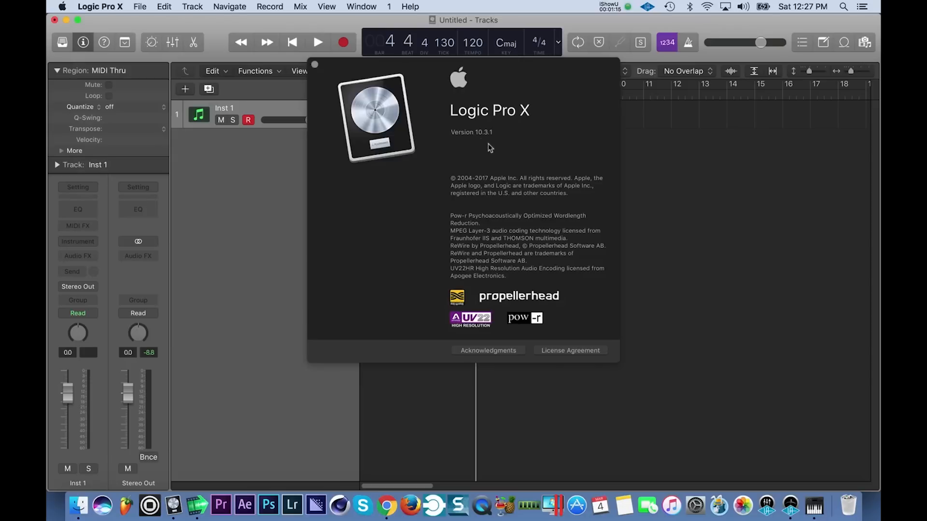
{"action": "left_click", "coordinate": [315, 64]}
Step: Examine the options for downloading, reinstalling and managing the Sound Library without choosing any
{"action": "left_click", "coordinate": [104, 6]}
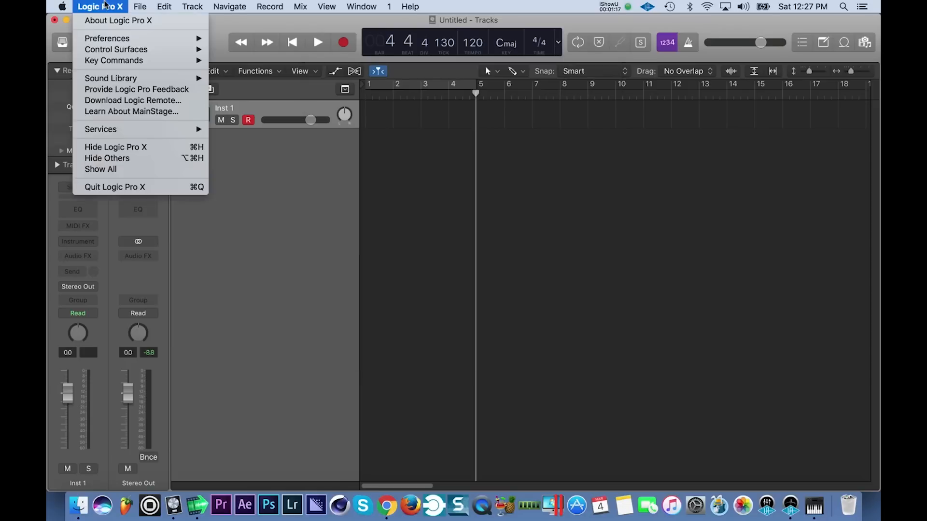
{"action": "mouse_move", "coordinate": [121, 79]}
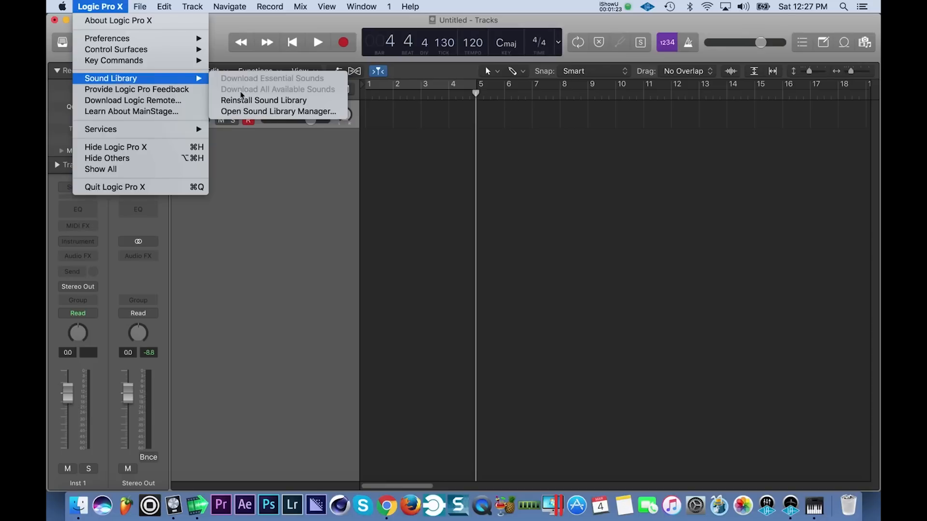
{"action": "mouse_move", "coordinate": [242, 91]}
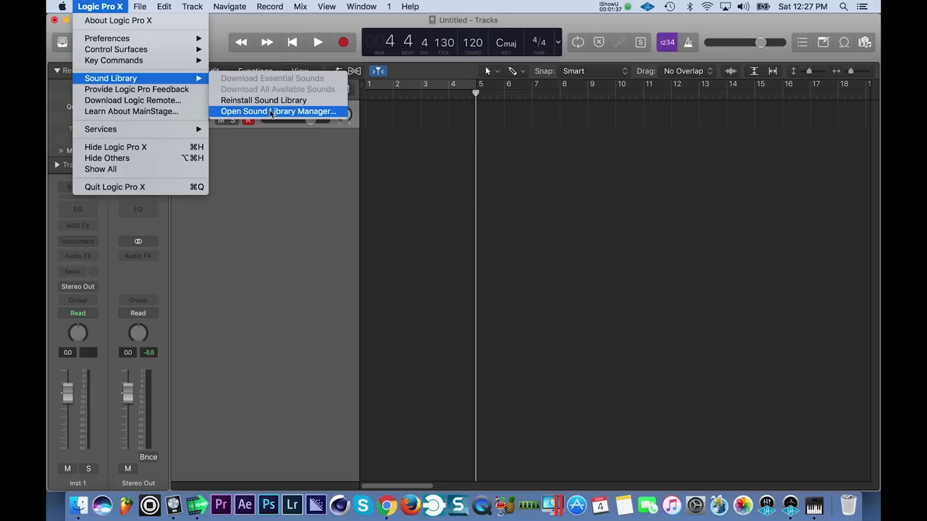
{"action": "left_click", "coordinate": [274, 142]}
Step: Turn on the cycle range over the first four bars and load the stereo Alchemy instrument on the Inst 1 track
{"action": "left_click", "coordinate": [407, 86]}
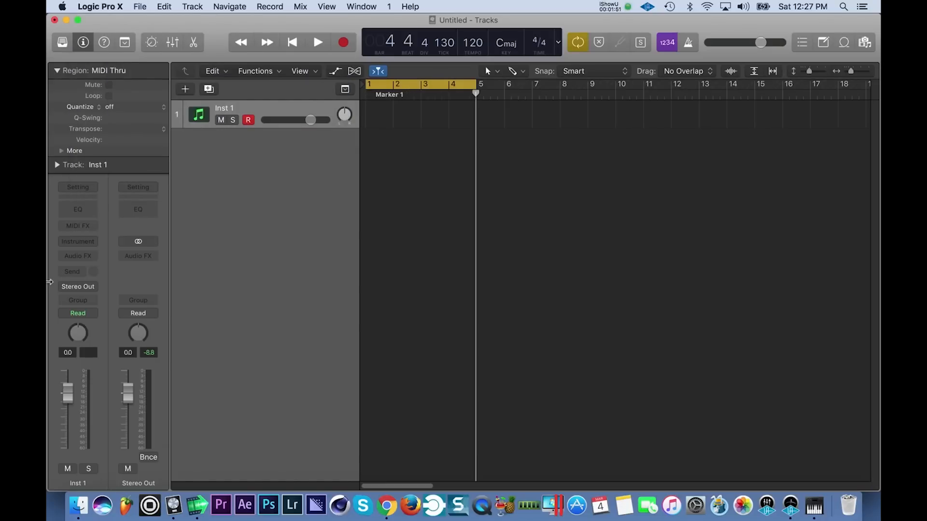
{"action": "left_click", "coordinate": [84, 243]}
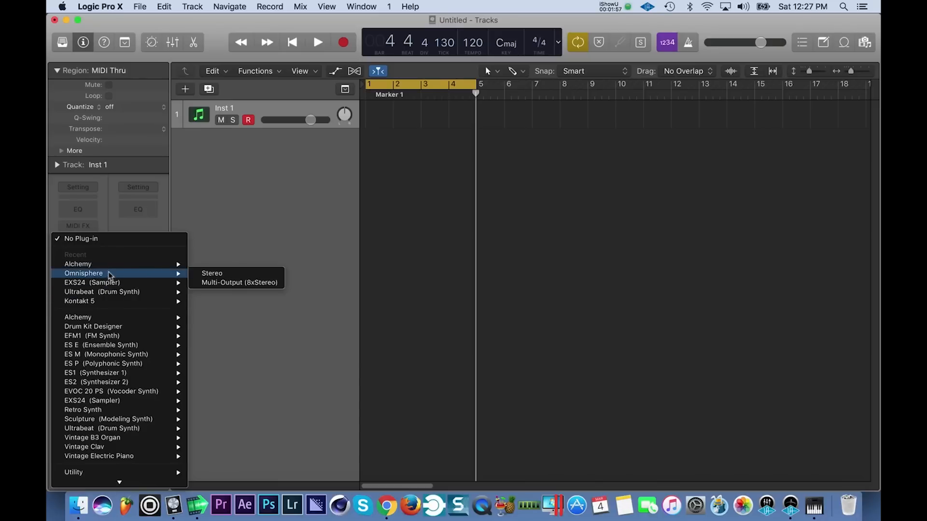
{"action": "mouse_move", "coordinate": [111, 264]}
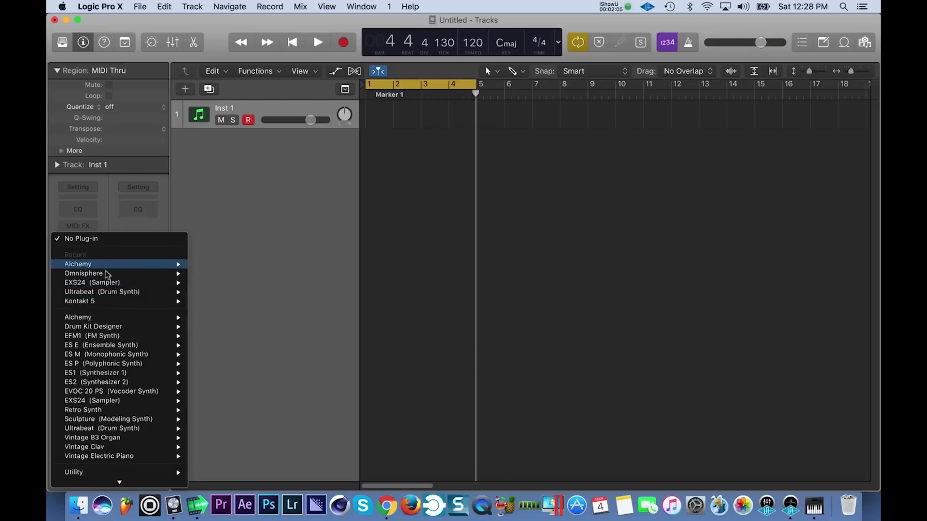
{"action": "mouse_move", "coordinate": [112, 320]}
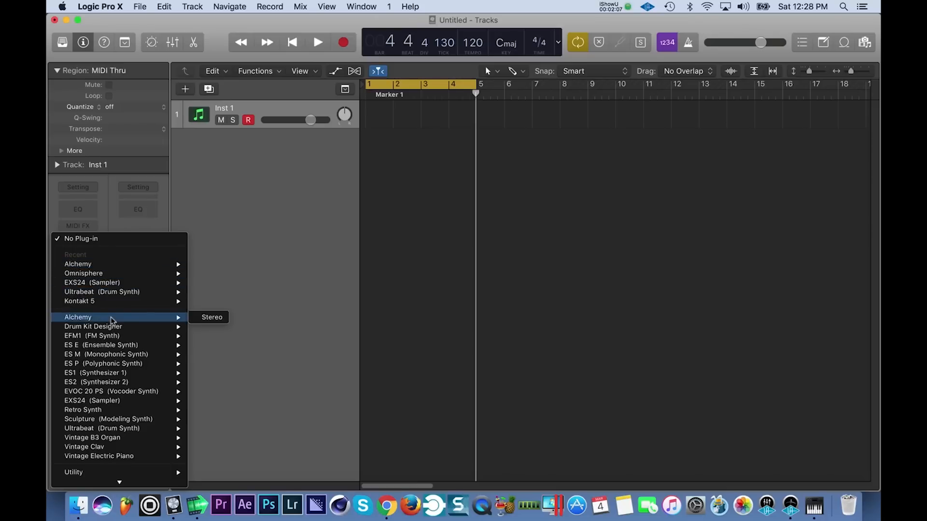
{"action": "left_click", "coordinate": [207, 319]}
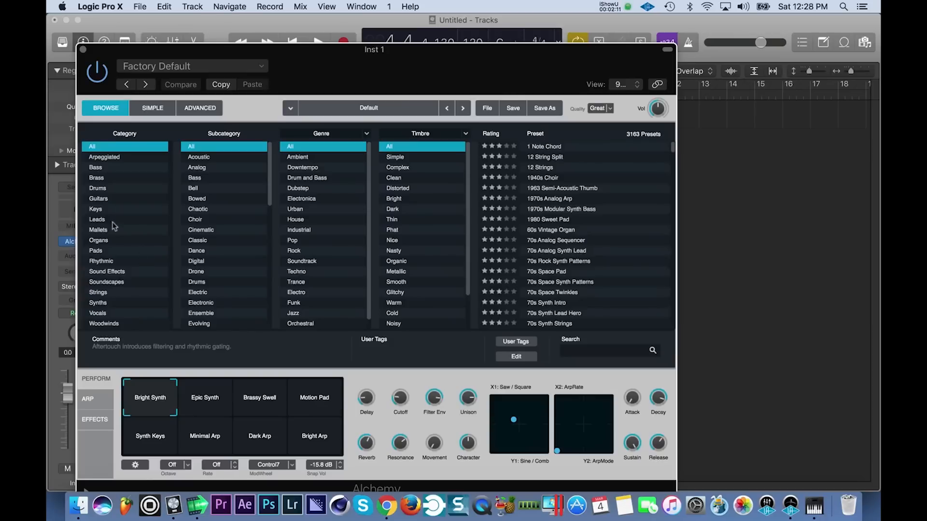
Step: Filter Alchemy's presets to the Pads category and audition them one by one from 1940s Choir to 8mm Film Sequence
{"action": "left_click", "coordinate": [115, 251]}
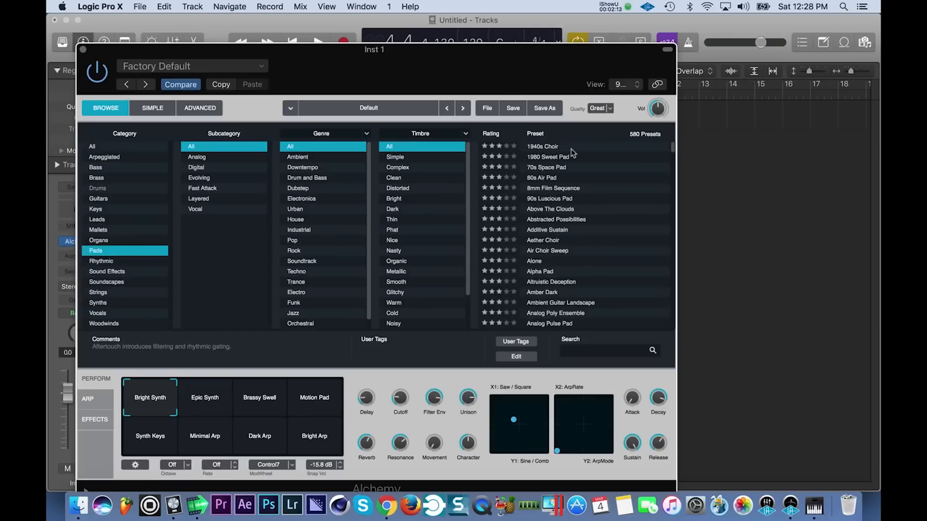
{"action": "left_click", "coordinate": [555, 147]}
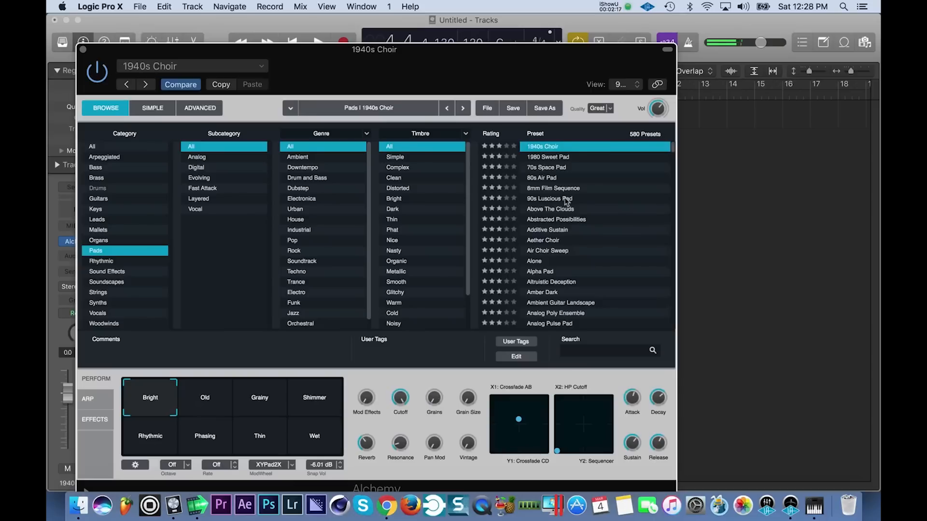
{"action": "key", "text": "Down"}
{"action": "key", "text": "Down"}
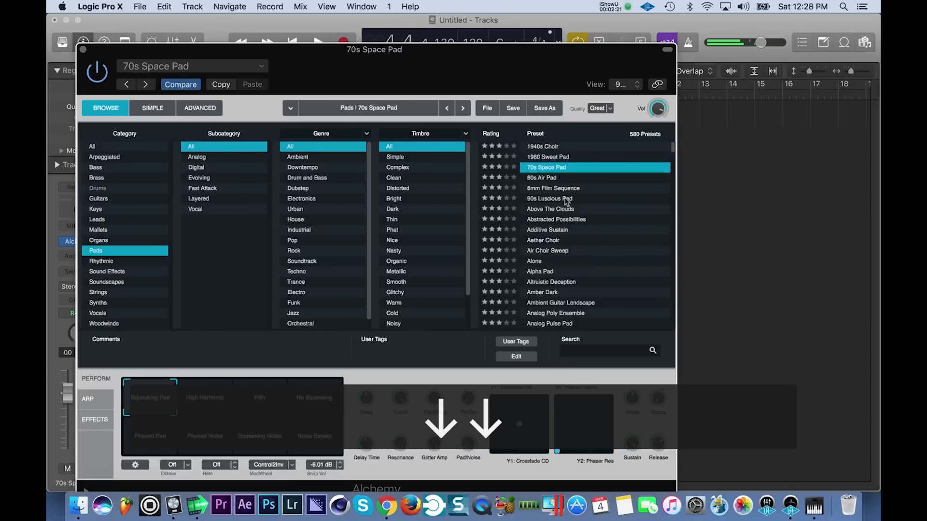
{"action": "key", "text": "Down"}
{"action": "key", "text": "Down"}
{"action": "key", "text": "Down"}
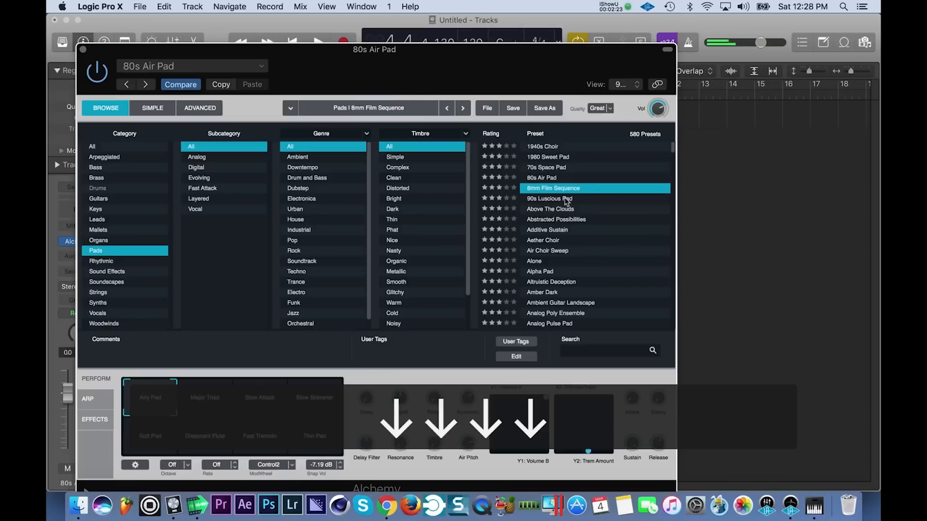
Step: Audition the pad presets further down the list, going backwards from Fractal Strum to Farewell Pad
{"action": "scroll", "coordinate": [568, 202], "scroll_direction": "down", "scroll_amount": 10}
{"action": "scroll", "coordinate": [566, 202], "scroll_direction": "down", "scroll_amount": 10}
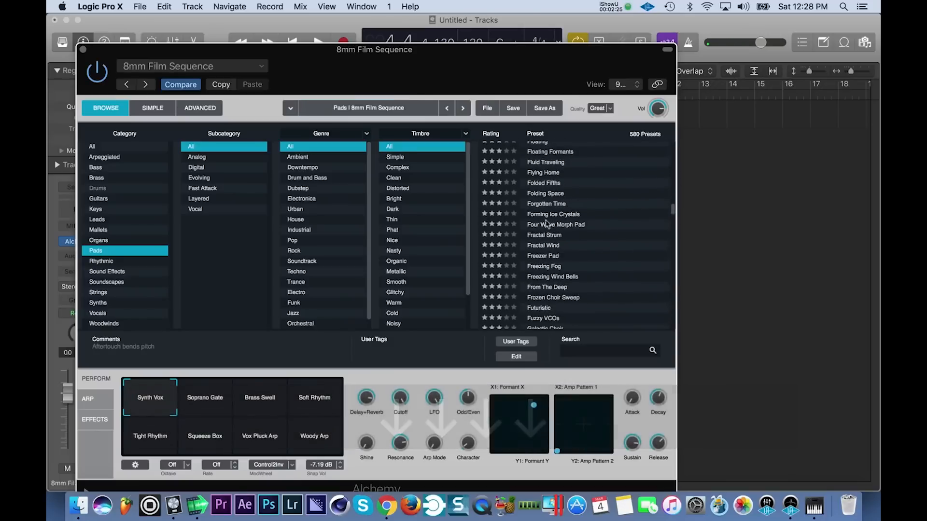
{"action": "left_click", "coordinate": [543, 236]}
{"action": "key", "text": "Up"}
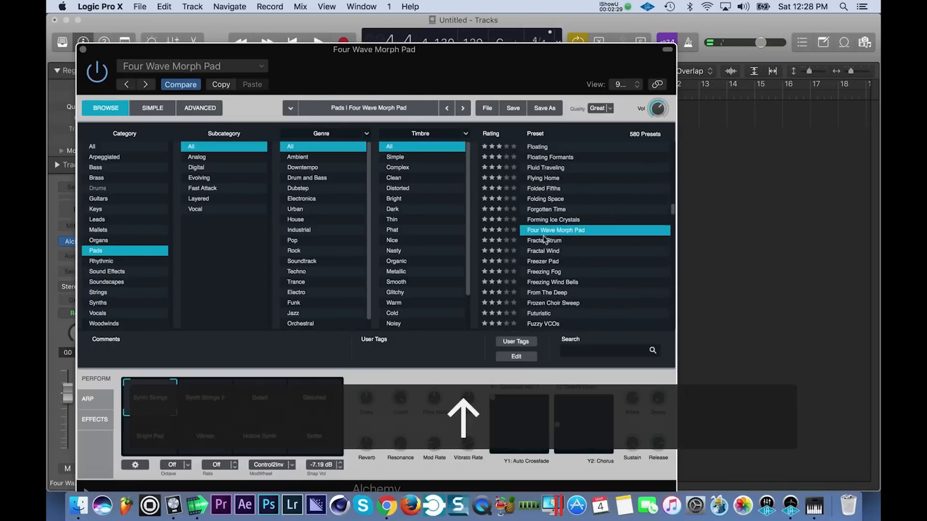
{"action": "key", "text": "Up"}
{"action": "key", "text": "Up"}
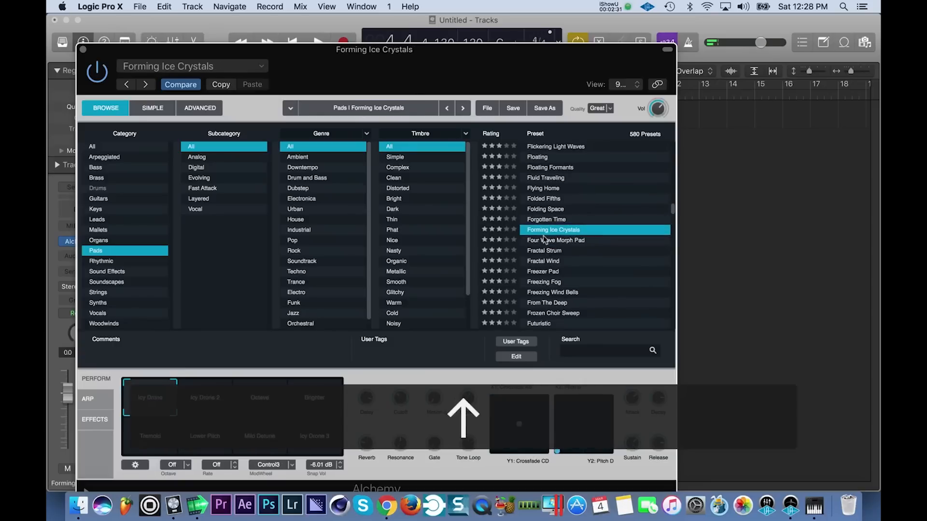
{"action": "key", "text": "Up"}
{"action": "key", "text": "Up"}
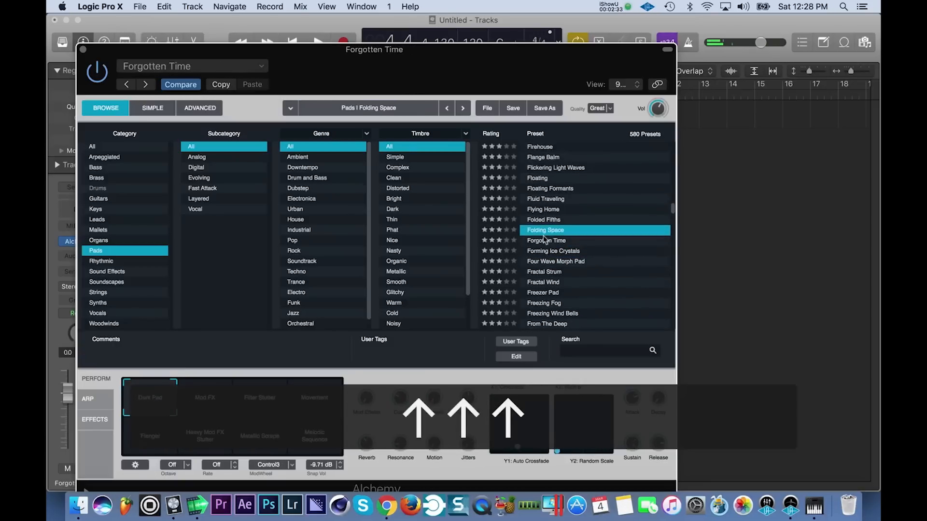
{"action": "key", "text": "Up"}
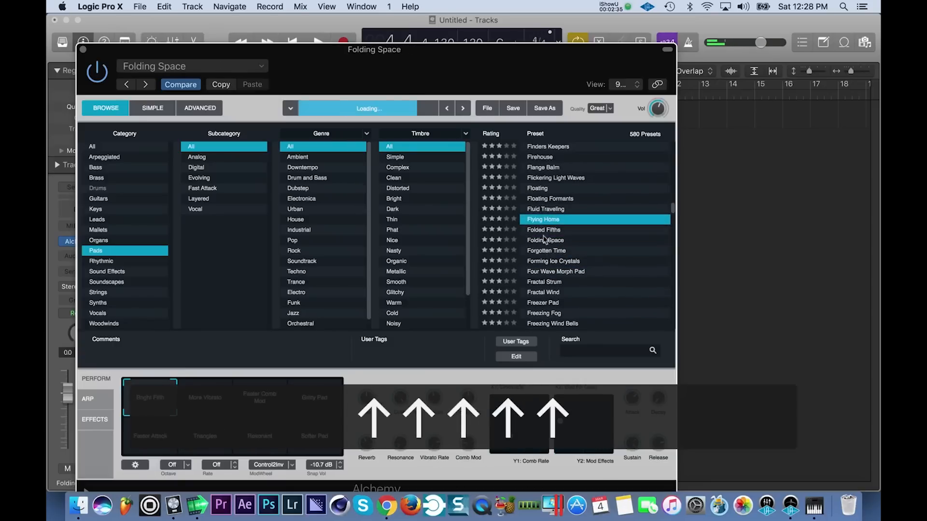
{"action": "key", "text": "Up"}
{"action": "key", "text": "Up"}
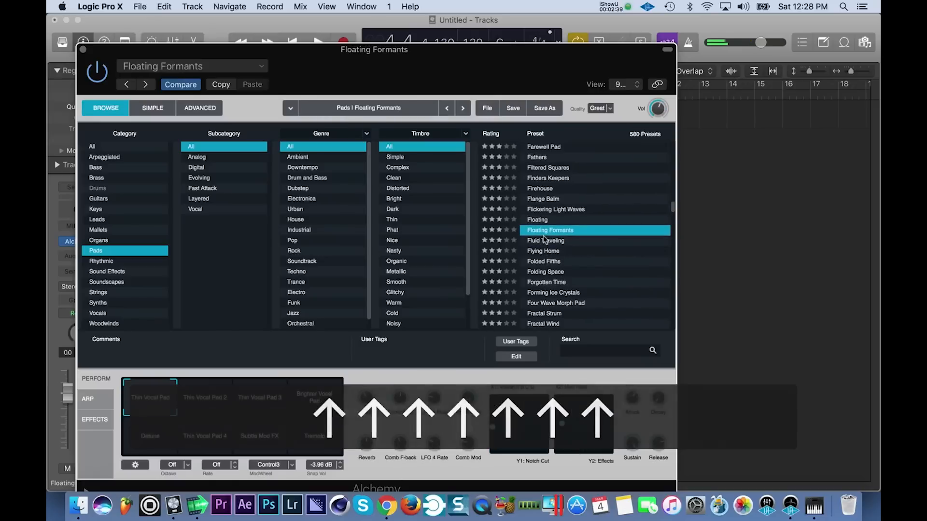
{"action": "key", "text": "Up"}
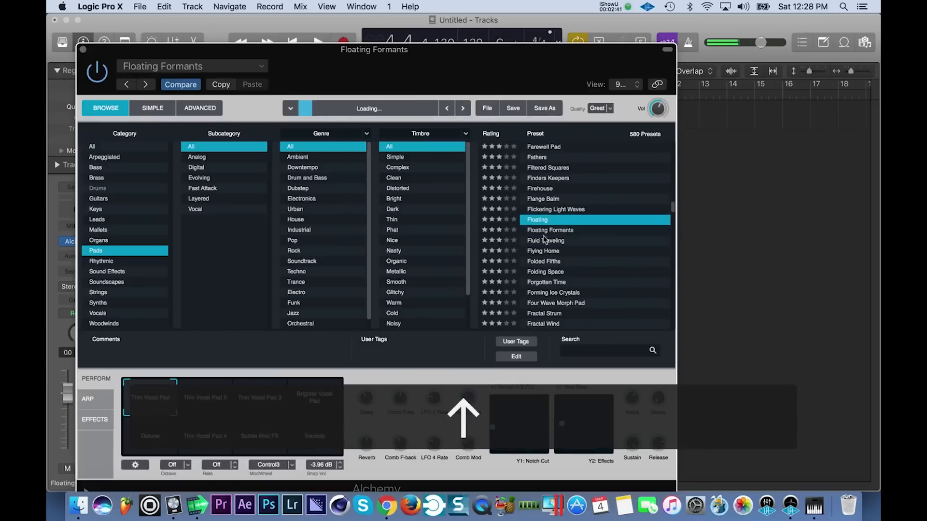
{"action": "key", "text": "Up"}
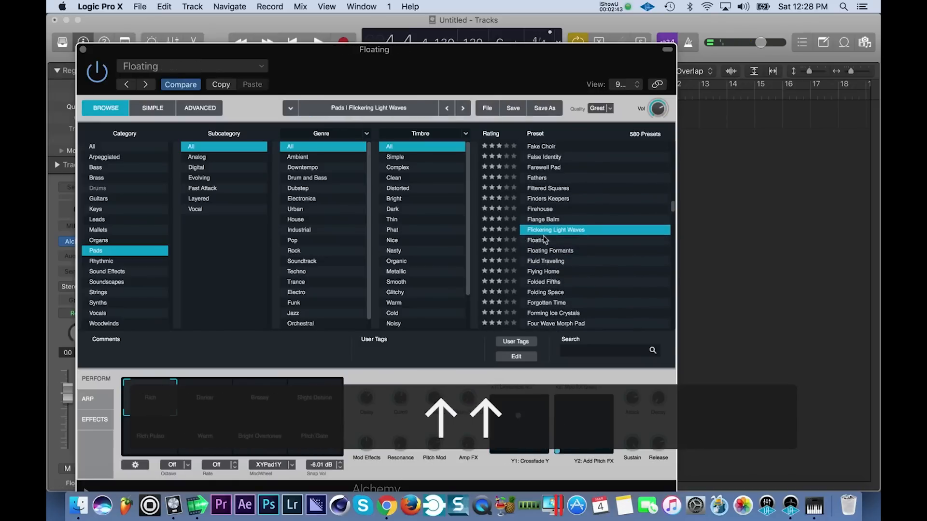
{"action": "key", "text": "Up"}
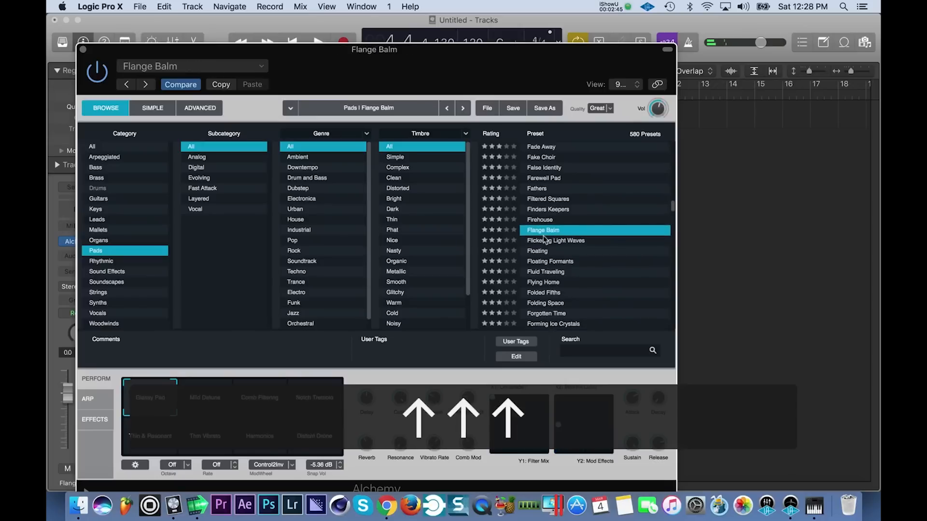
{"action": "key", "text": "Up"}
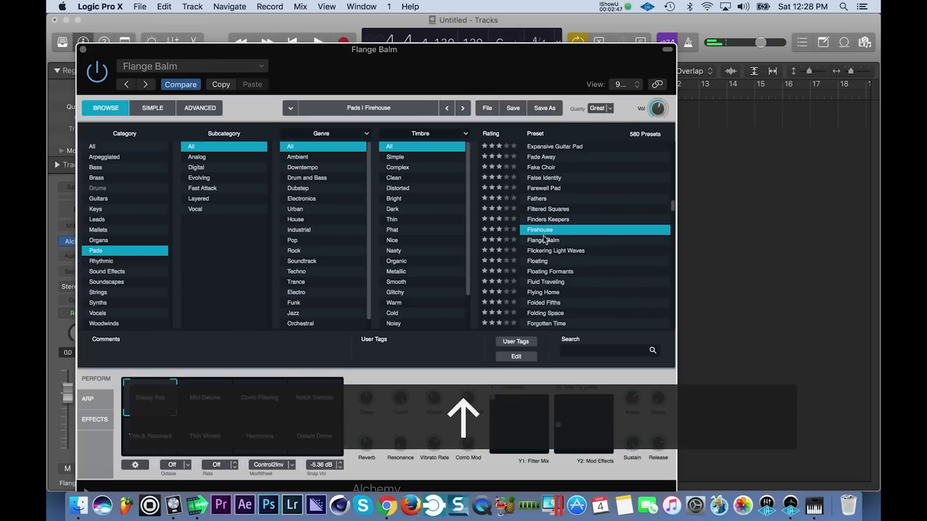
{"action": "key", "text": "Up"}
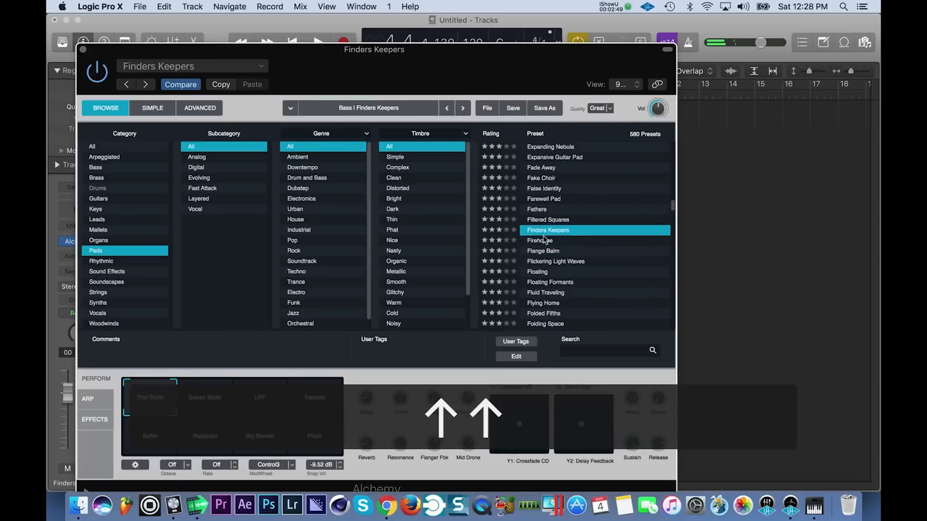
{"action": "key", "text": "Up"}
{"action": "key", "text": "Up"}
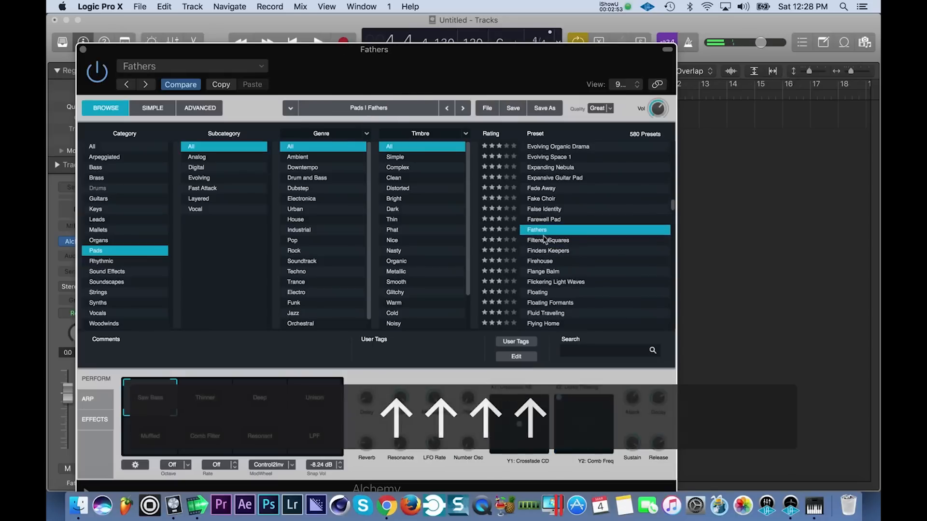
{"action": "key", "text": "Up"}
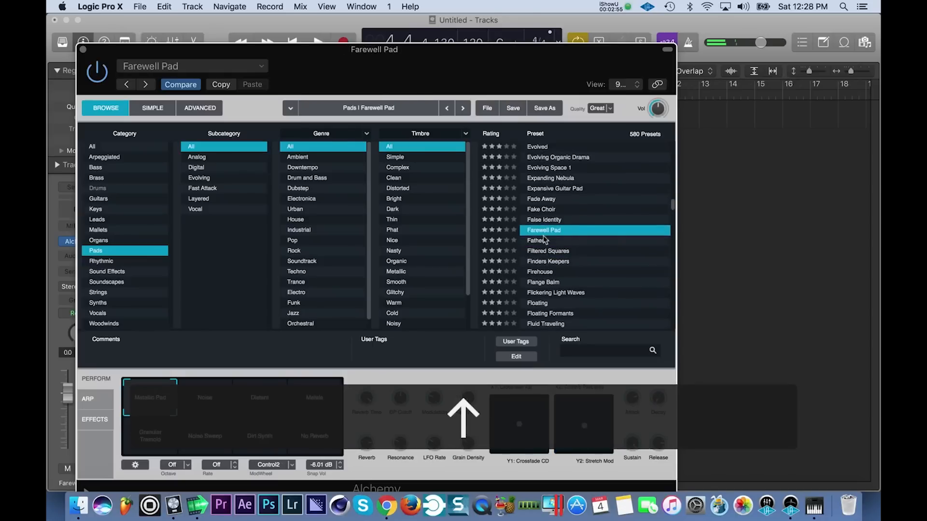
Step: Try the Euclidean Space pad preset, and load Eternal Uncertainty just above it
{"action": "scroll", "coordinate": [544, 240], "scroll_direction": "up", "scroll_amount": 5}
{"action": "left_click", "coordinate": [548, 271]}
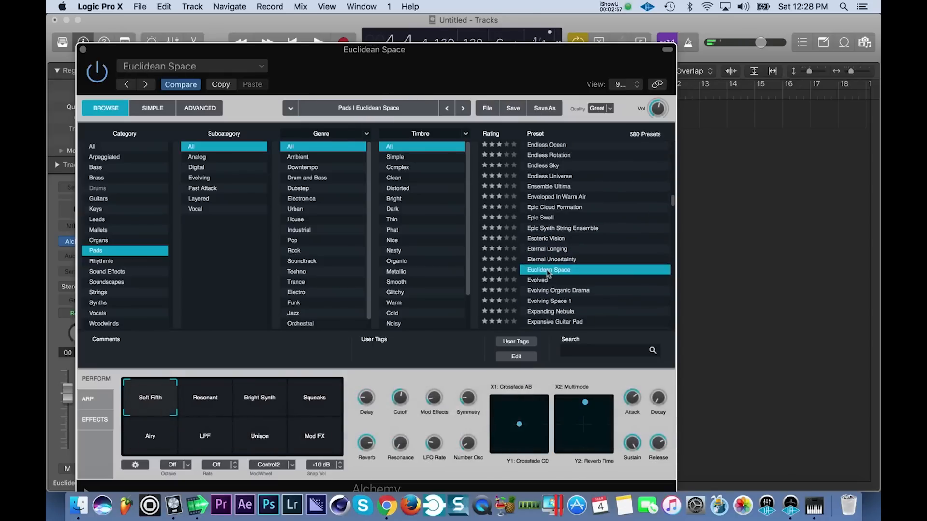
{"action": "key", "text": "Up"}
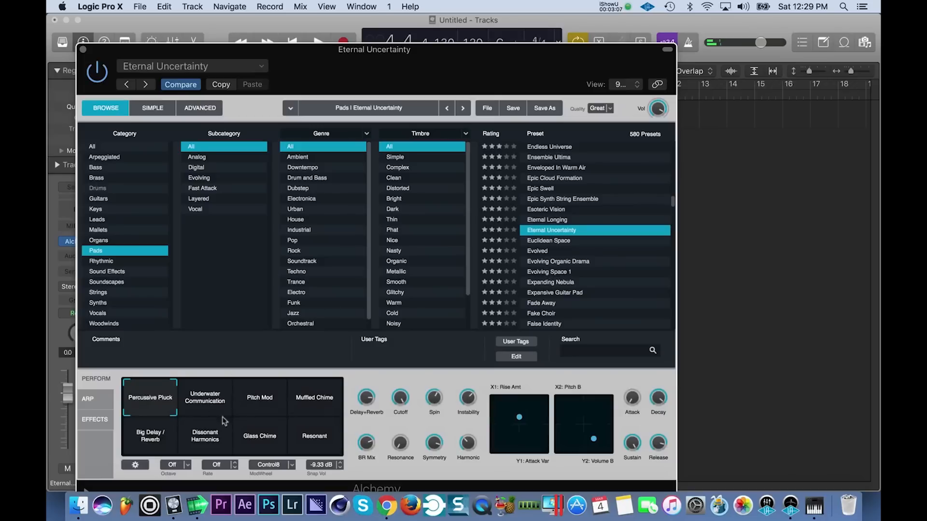
Step: Try the Underwater Communication snapshot, switch to Pitch Mod and adjust its Delay+Reverb amount
{"action": "left_click", "coordinate": [206, 396]}
{"action": "left_click", "coordinate": [273, 400]}
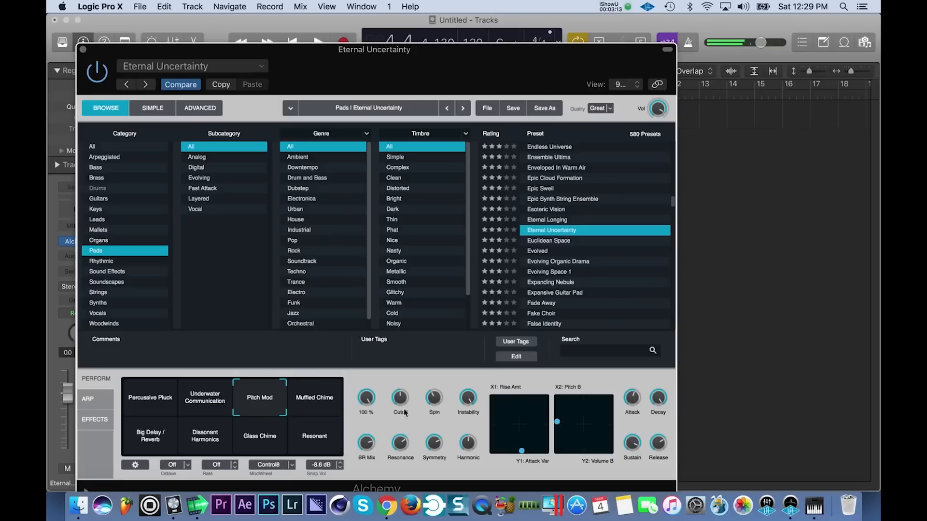
{"action": "left_click_drag", "start_coordinate": [364, 400], "coordinate": [366, 450]}
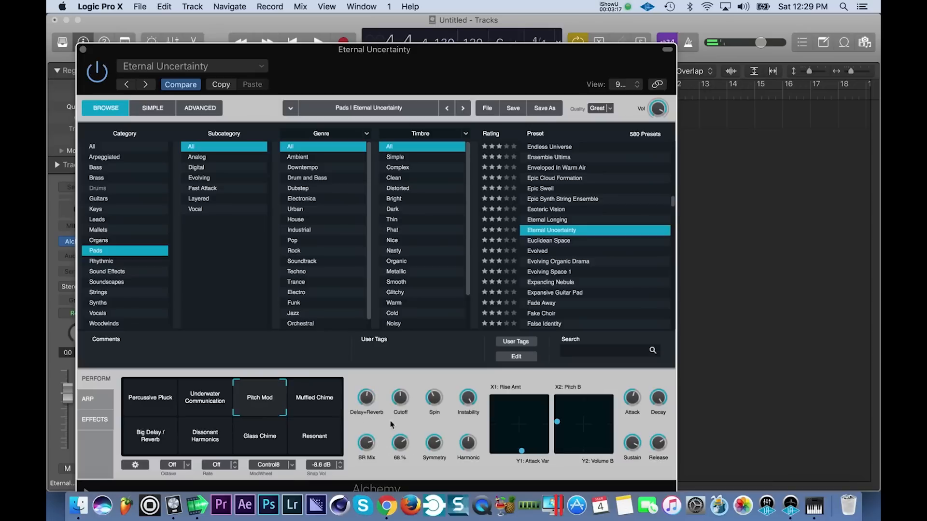
{"action": "left_click_drag", "start_coordinate": [366, 404], "coordinate": [367, 414]}
Step: Move the Alchemy window down and use the Pencil Tool to create a region from bar 1 to bar 5 on the track
{"action": "left_click_drag", "start_coordinate": [422, 75], "coordinate": [516, 326]}
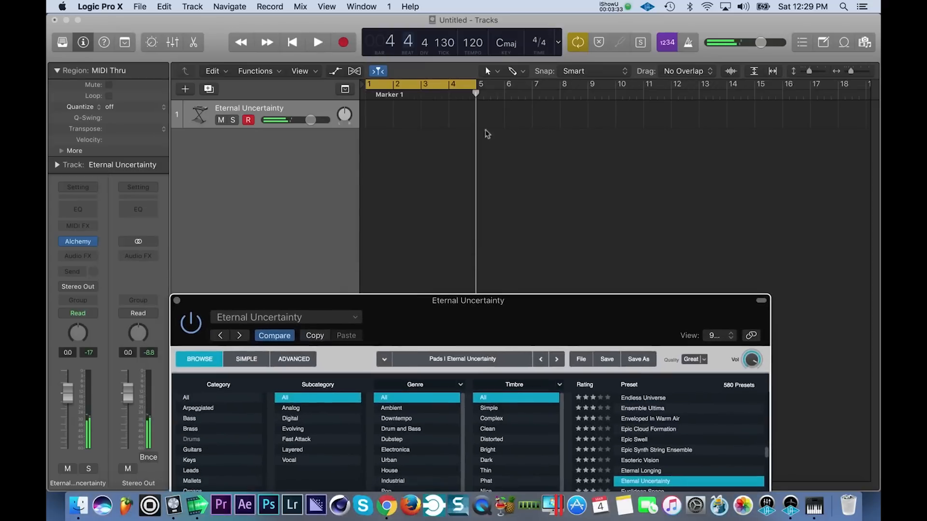
{"action": "left_click", "coordinate": [522, 72]}
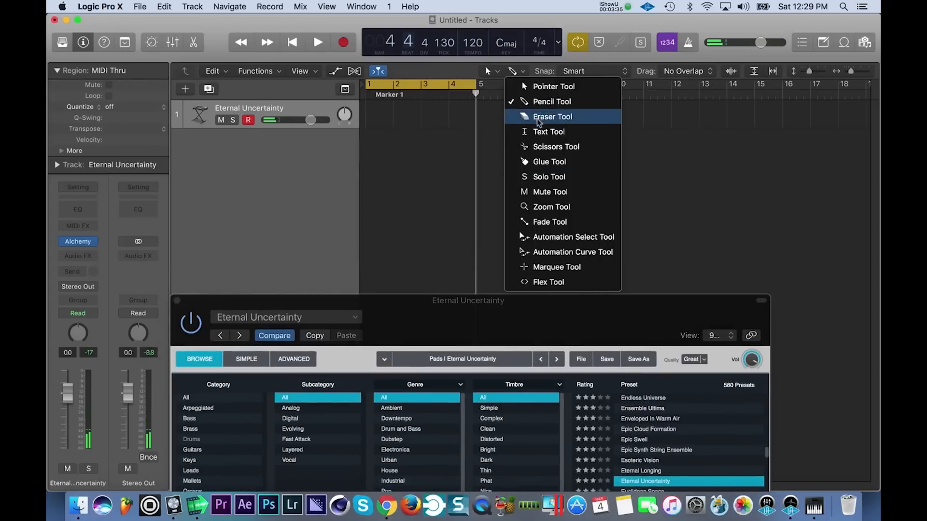
{"action": "left_click", "coordinate": [523, 102]}
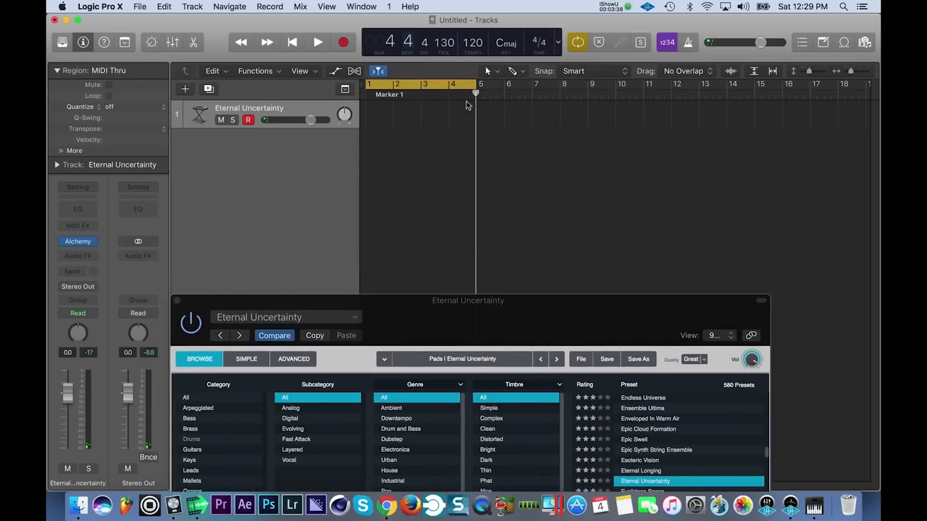
{"action": "left_click", "coordinate": [373, 121]}
{"action": "left_click_drag", "start_coordinate": [400, 117], "coordinate": [475, 118]}
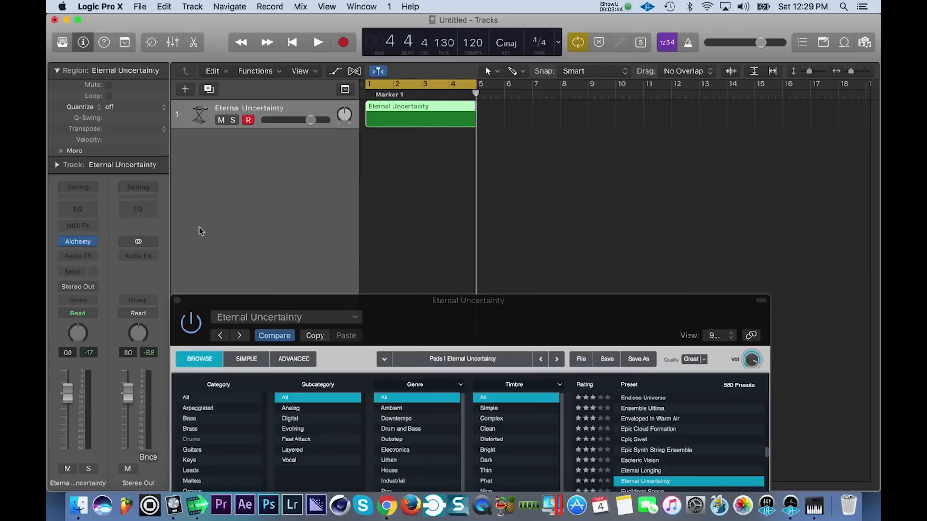
Step: Close the Alchemy window and open the new region in an enlarged Piano Roll
{"action": "left_click", "coordinate": [176, 300]}
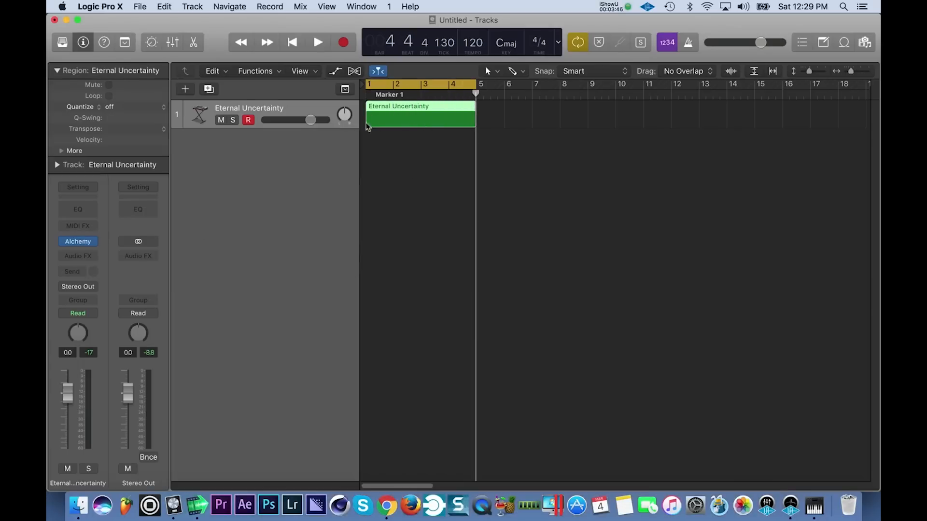
{"action": "double_click", "coordinate": [391, 122]}
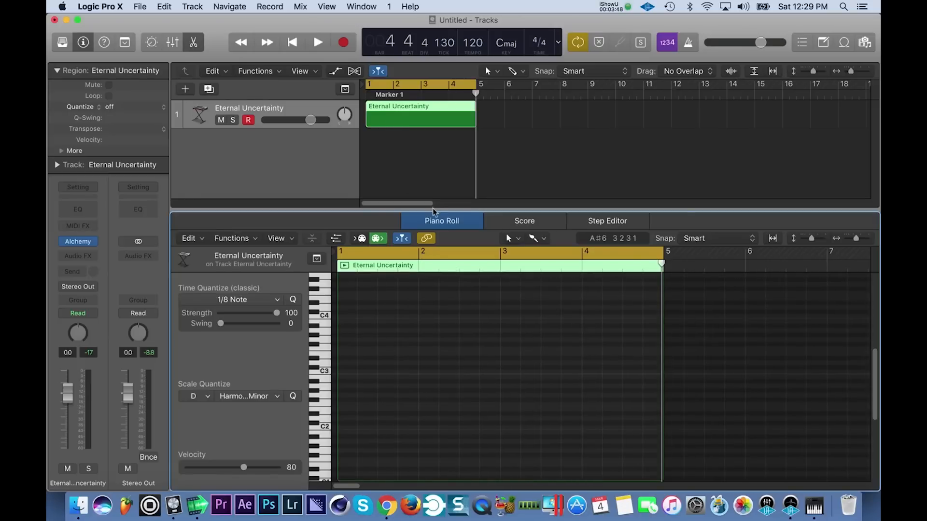
{"action": "left_click_drag", "start_coordinate": [433, 211], "coordinate": [433, 182]}
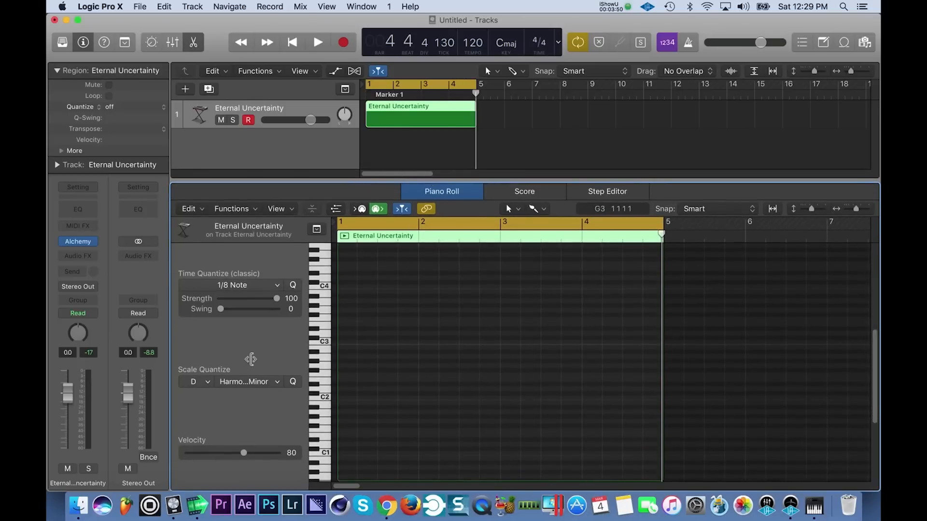
Step: Set the Piano Roll's Scale Quantize to C Harmonic Minor
{"action": "left_click", "coordinate": [196, 382]}
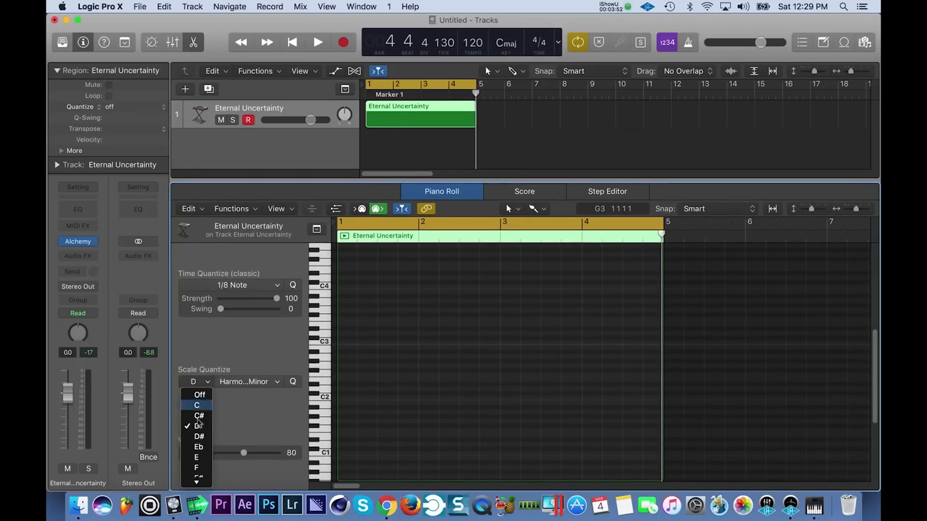
{"action": "left_click", "coordinate": [198, 426]}
{"action": "left_click", "coordinate": [250, 383]}
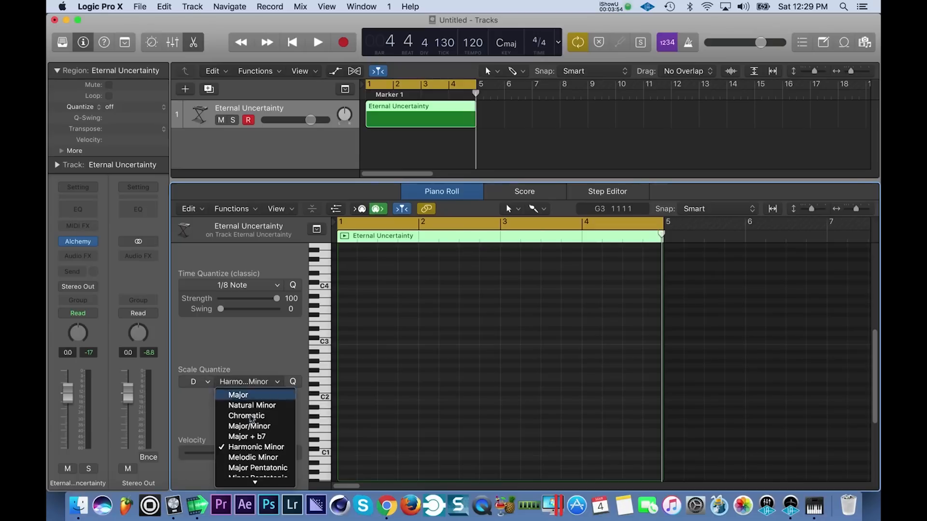
{"action": "left_click", "coordinate": [208, 384]}
{"action": "left_click", "coordinate": [207, 384]}
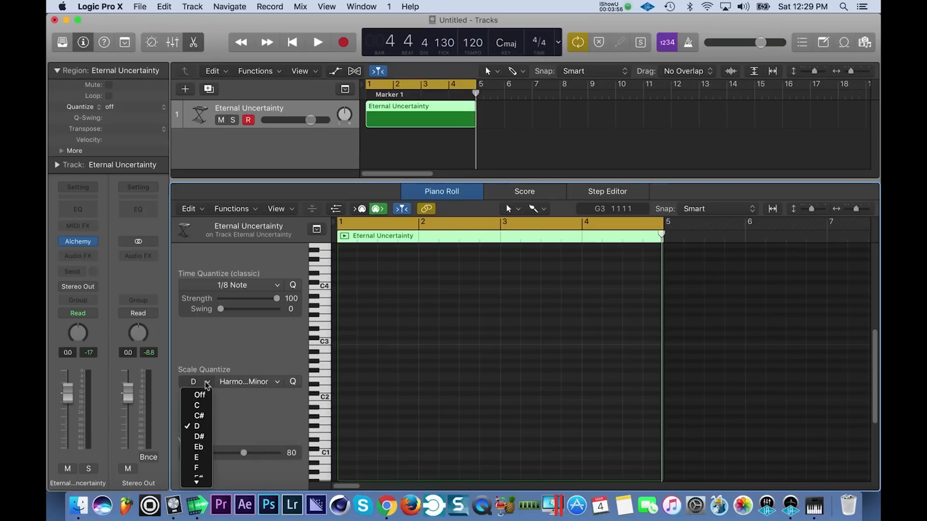
{"action": "left_click", "coordinate": [197, 406]}
{"action": "left_click", "coordinate": [260, 386]}
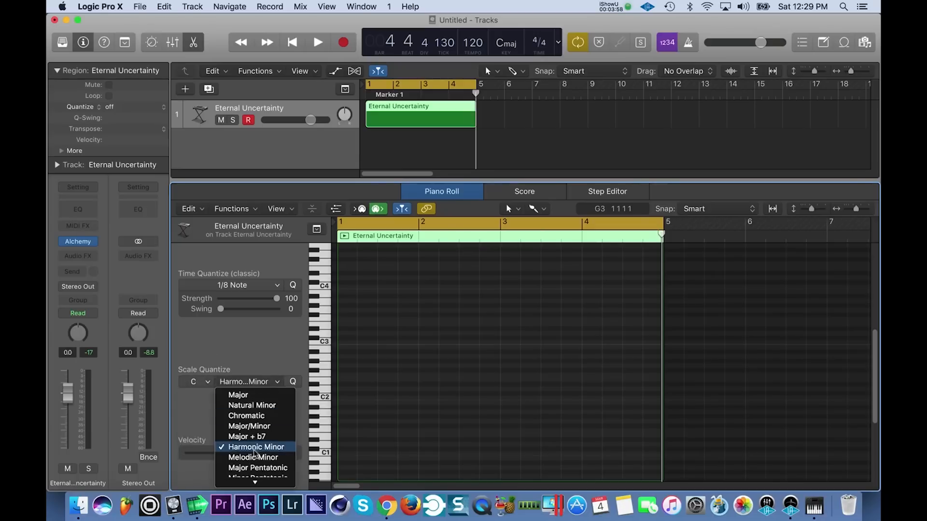
{"action": "left_click", "coordinate": [254, 453]}
Step: With the Brush Tool, paint three stacked notes at the start of bar 1: D#2, D#3 and B3
{"action": "left_click", "coordinate": [535, 208]}
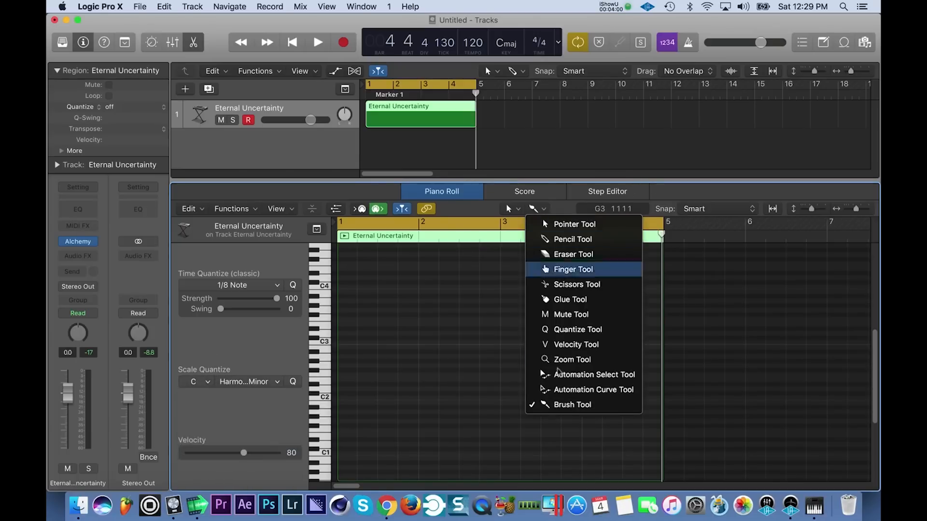
{"action": "left_click", "coordinate": [557, 405]}
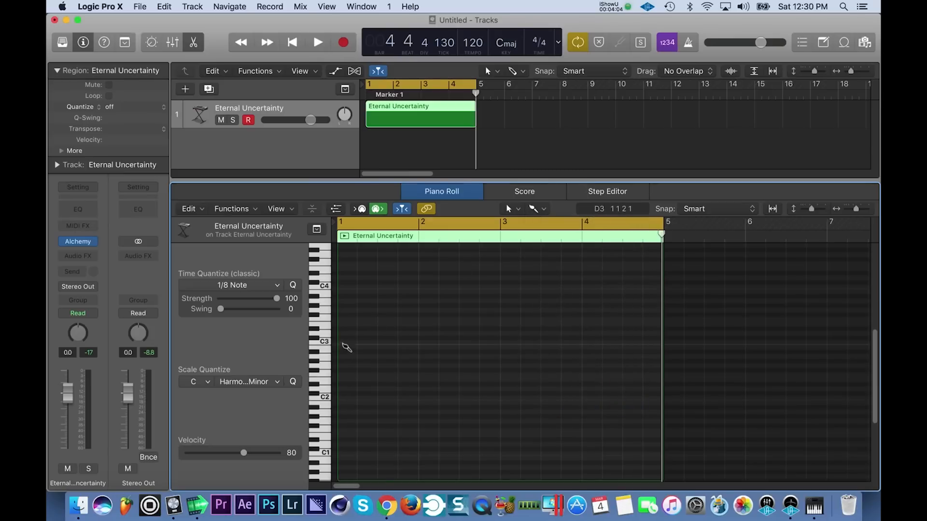
{"action": "left_click", "coordinate": [342, 379]}
{"action": "left_click", "coordinate": [342, 330]}
{"action": "left_click", "coordinate": [341, 292]}
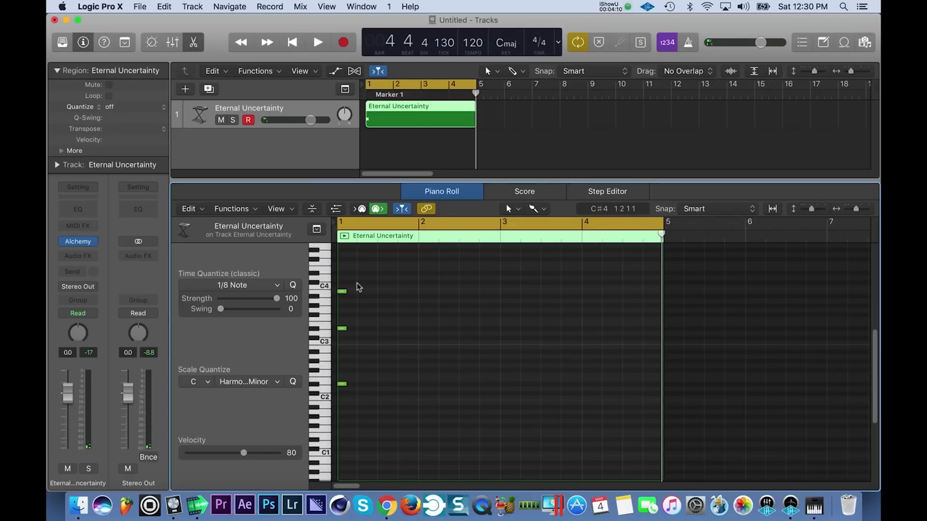
Step: Lengthen the three notes at bar 1 together to about one beat and play the chord
{"action": "left_click_drag", "start_coordinate": [350, 342], "coordinate": [346, 385]}
{"action": "key", "text": "super+Right"}
{"action": "key", "text": "super+Right"}
{"action": "scroll", "coordinate": [402, 365], "scroll_direction": "left", "scroll_amount": 10}
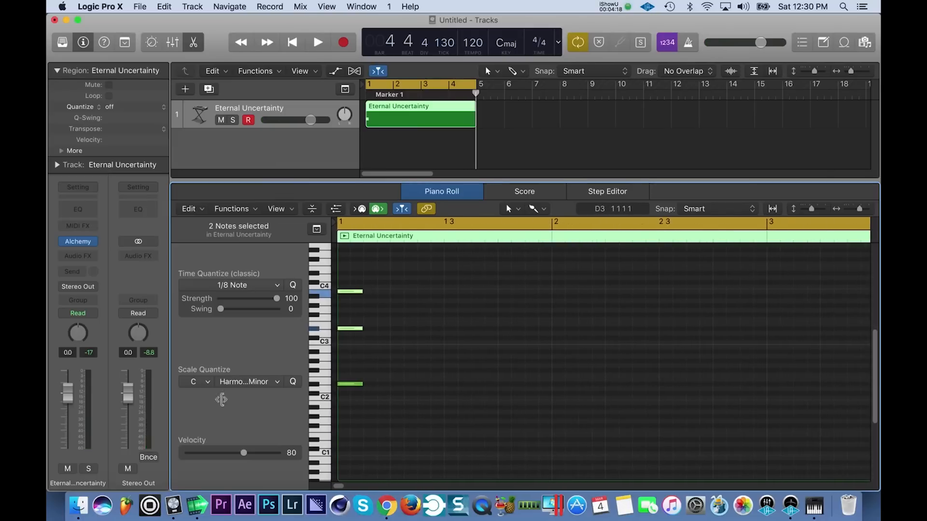
{"action": "left_click_drag", "start_coordinate": [377, 282], "coordinate": [390, 385]}
{"action": "scroll", "coordinate": [466, 249], "scroll_direction": "up", "scroll_amount": 2}
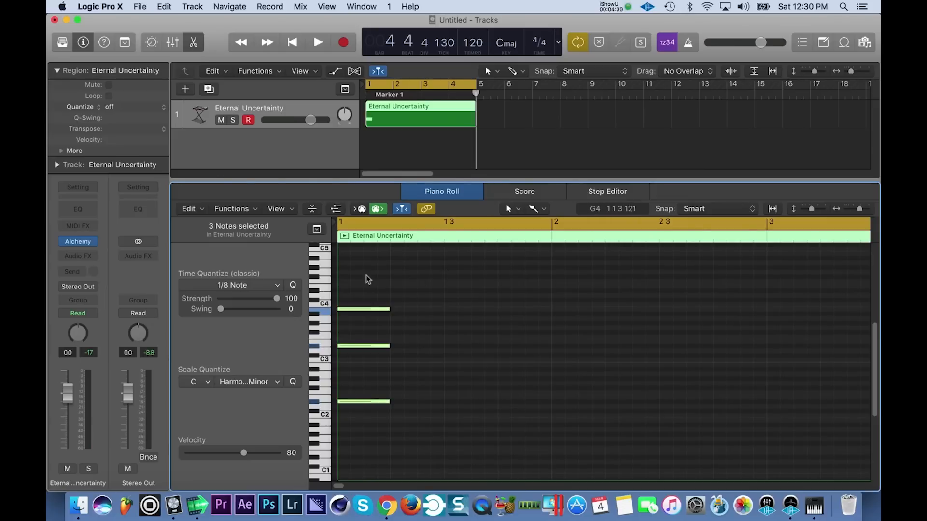
{"action": "key", "text": "super+Left"}
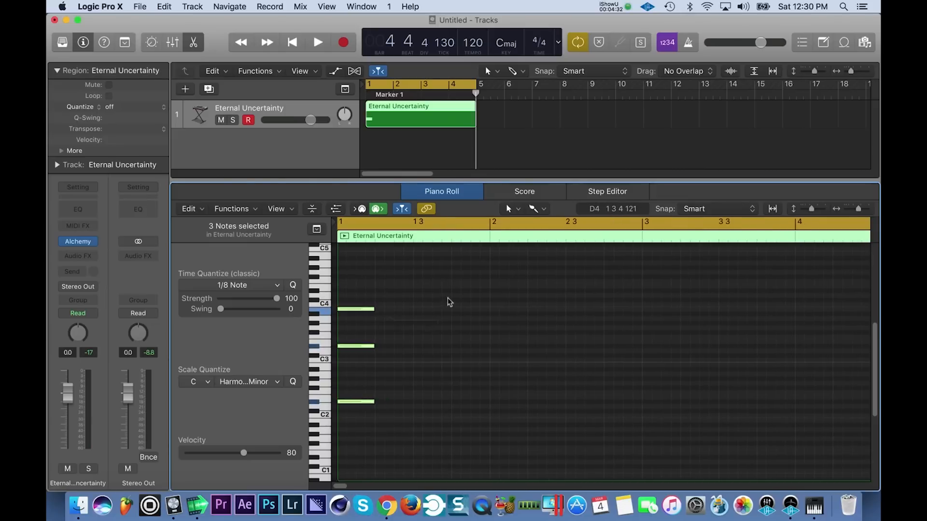
{"action": "key", "text": "space"}
{"action": "key", "text": "space"}
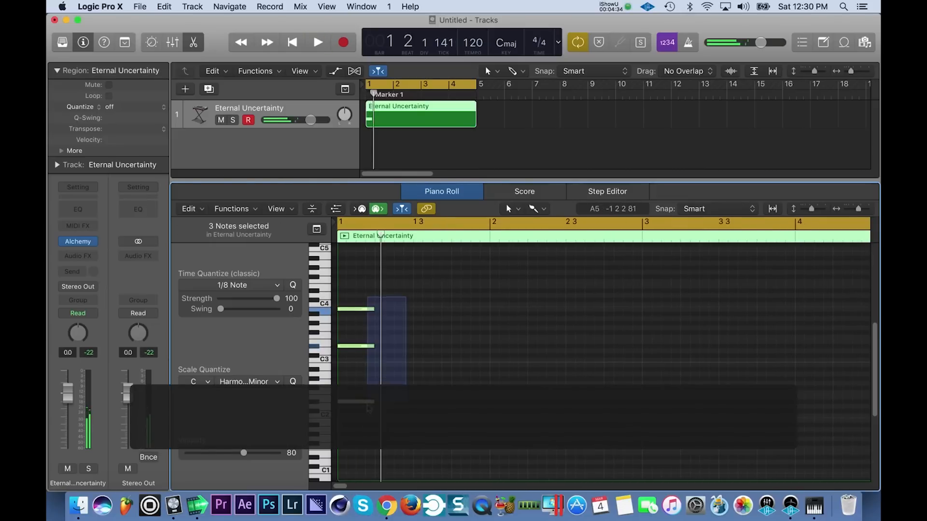
Step: Move the selected chord up two octaves, quantize it and listen to it
{"action": "scroll", "coordinate": [349, 411], "scroll_direction": "up", "scroll_amount": 2}
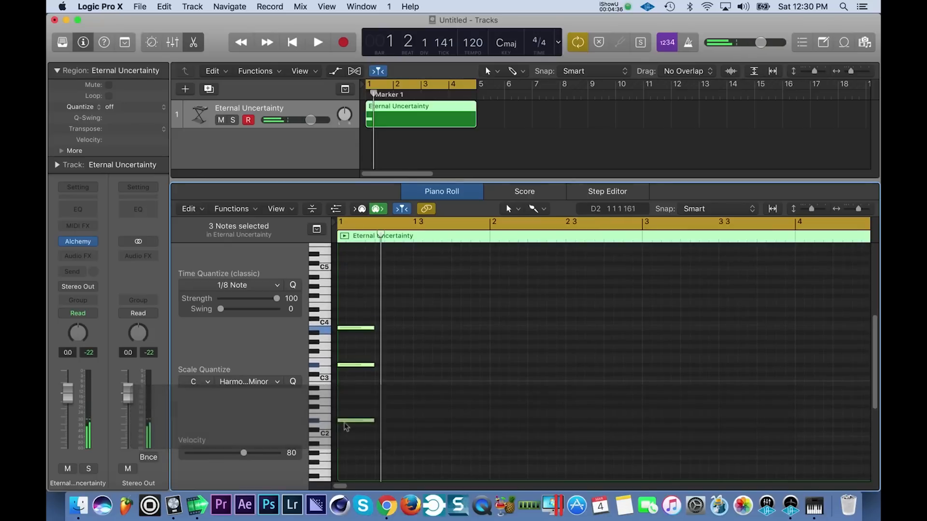
{"action": "left_click_drag", "start_coordinate": [348, 422], "coordinate": [345, 309]}
{"action": "key", "text": "q"}
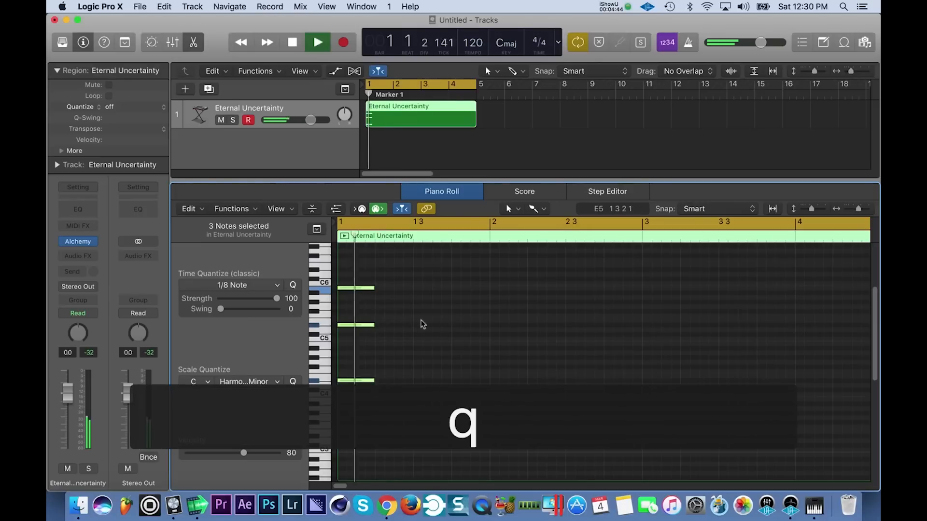
Step: Paint a second chord of G3, D#4 and B4 on beat 2, lengthen it to one beat and play it
{"action": "left_click", "coordinate": [380, 419]}
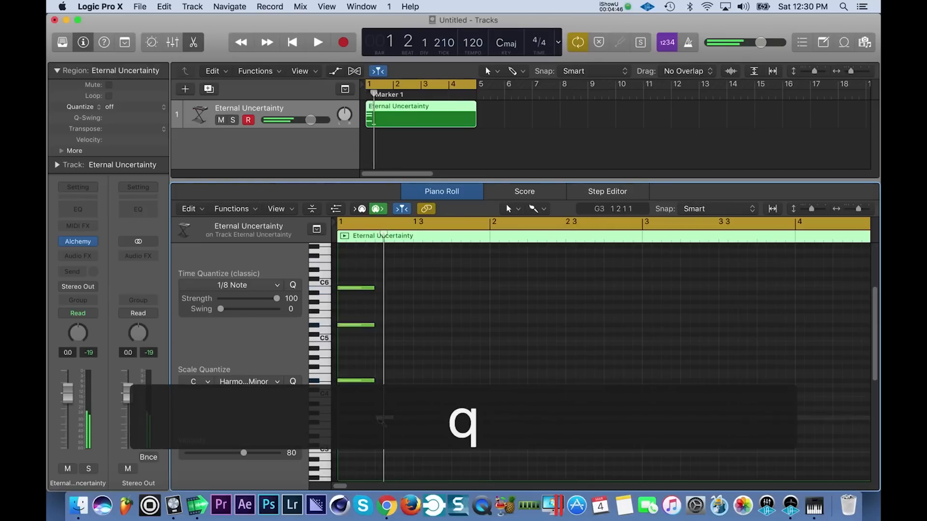
{"action": "key", "text": "super+z"}
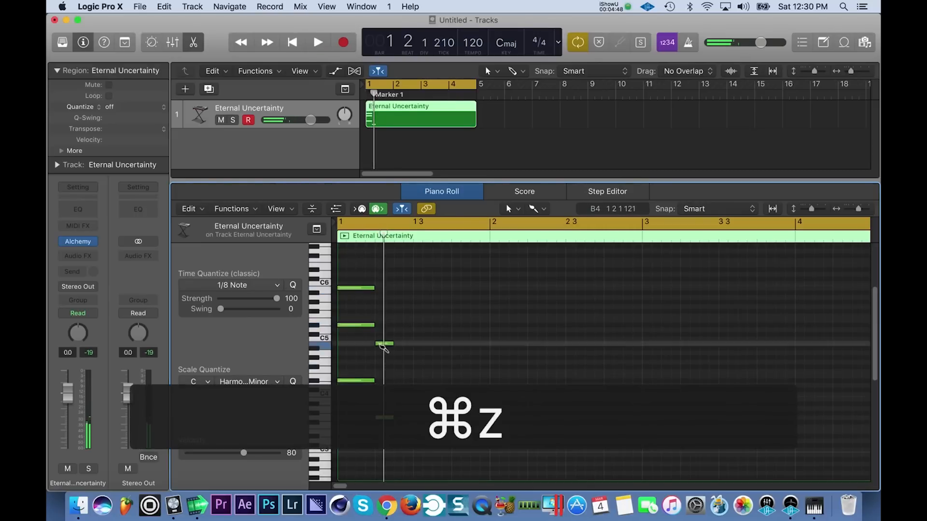
{"action": "left_click_drag", "start_coordinate": [413, 331], "coordinate": [412, 421]}
{"action": "key", "text": "space"}
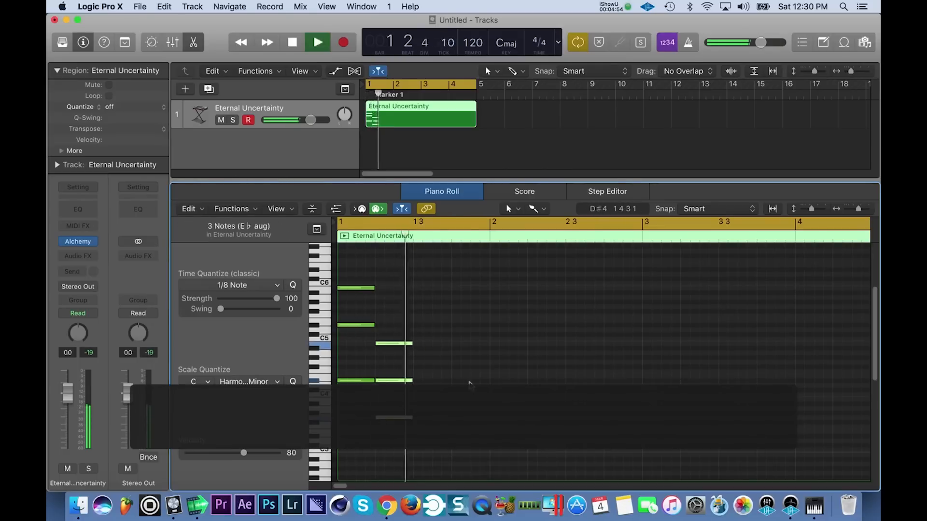
{"action": "key", "text": "space"}
Step: Paint a third chord of D3, C4 and G#4 on beat 3, lengthen it to one beat and play it
{"action": "scroll", "coordinate": [423, 412], "scroll_direction": "down", "scroll_amount": 2}
{"action": "left_click", "coordinate": [419, 362], "text": "super"}
{"action": "left_click", "coordinate": [420, 325], "text": "super"}
{"action": "left_click_drag", "start_coordinate": [442, 311], "coordinate": [450, 409]}
{"action": "key", "text": "space"}
{"action": "key", "text": "space"}
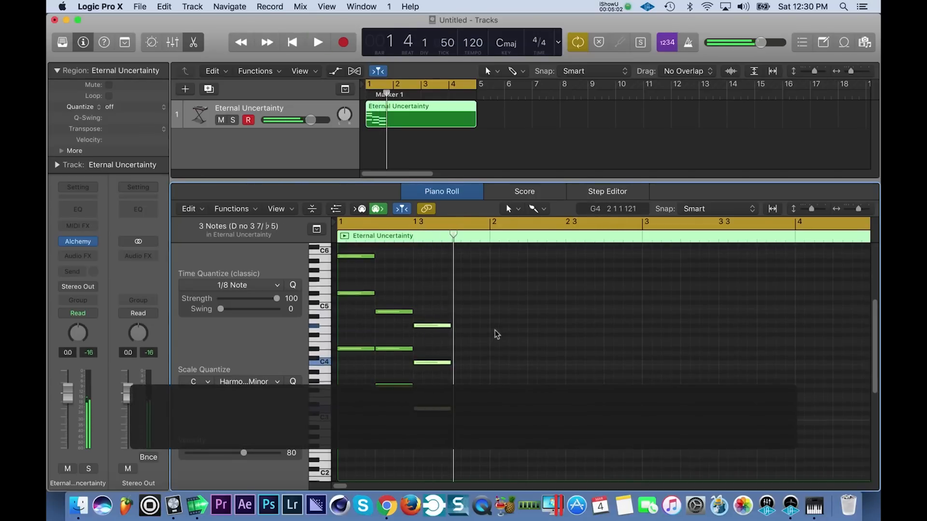
Step: Select all the notes of the three chords and delete them
{"action": "scroll", "coordinate": [495, 330], "scroll_direction": "up", "scroll_amount": 2}
{"action": "left_click_drag", "start_coordinate": [477, 456], "coordinate": [346, 289]}
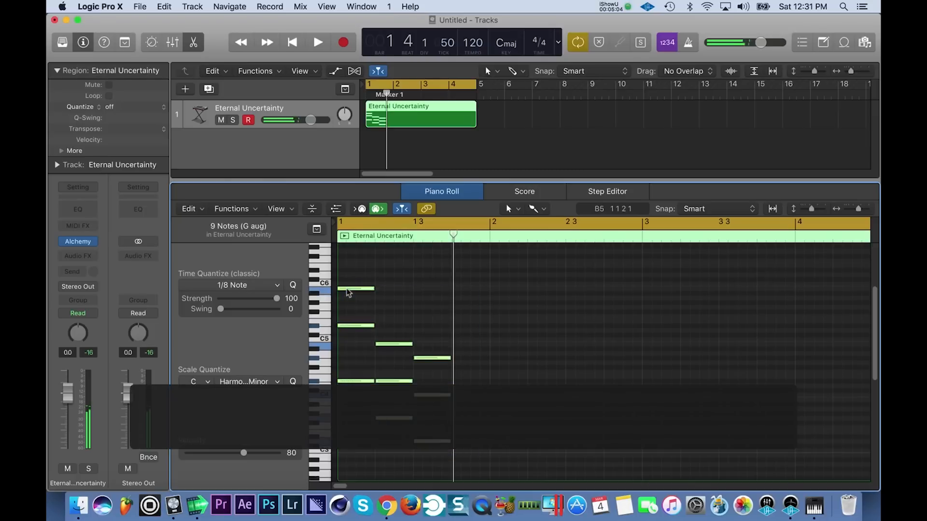
{"action": "key", "text": "Delete"}
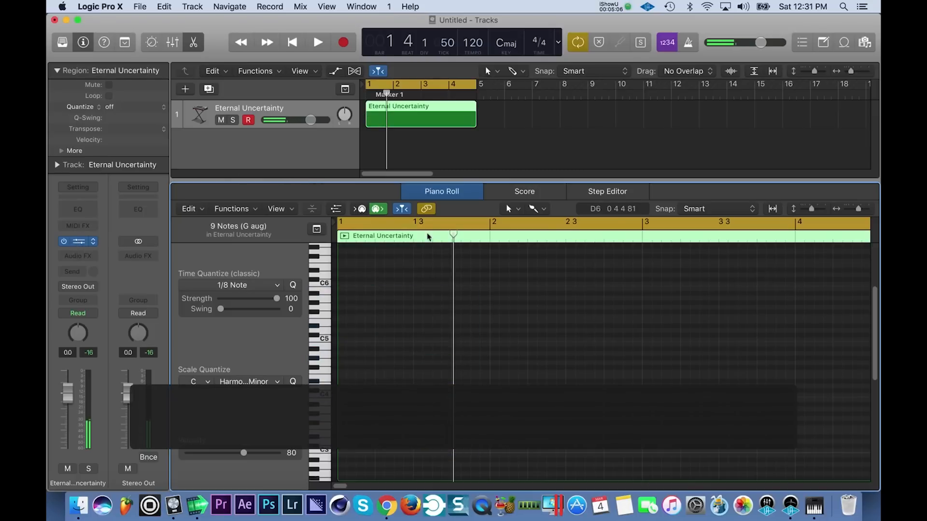
Step: Reopen Alchemy and audition Endless Rotation, Endless Beauty, Elephants and Echoes Pad, settling on the Dynamic String Layer preset
{"action": "left_click", "coordinate": [79, 241]}
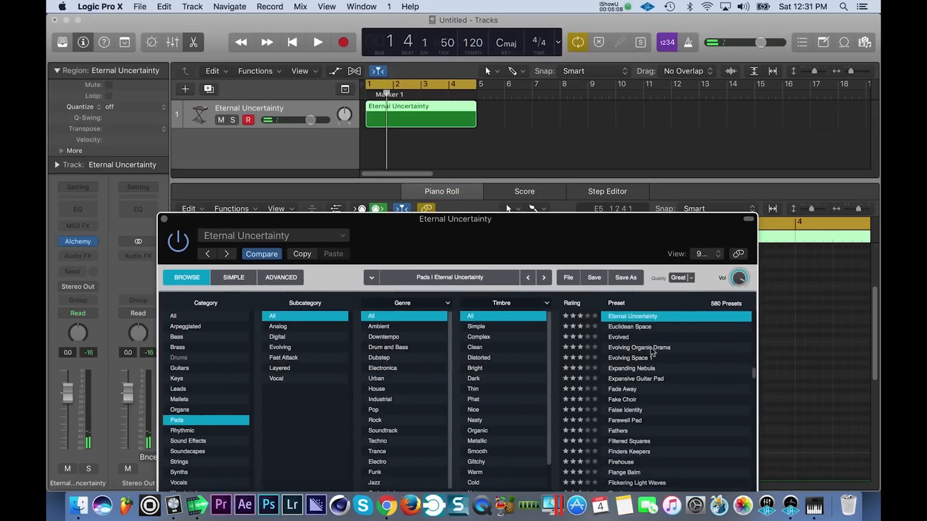
{"action": "scroll", "coordinate": [653, 352], "scroll_direction": "up", "scroll_amount": 5}
{"action": "left_click", "coordinate": [617, 380]}
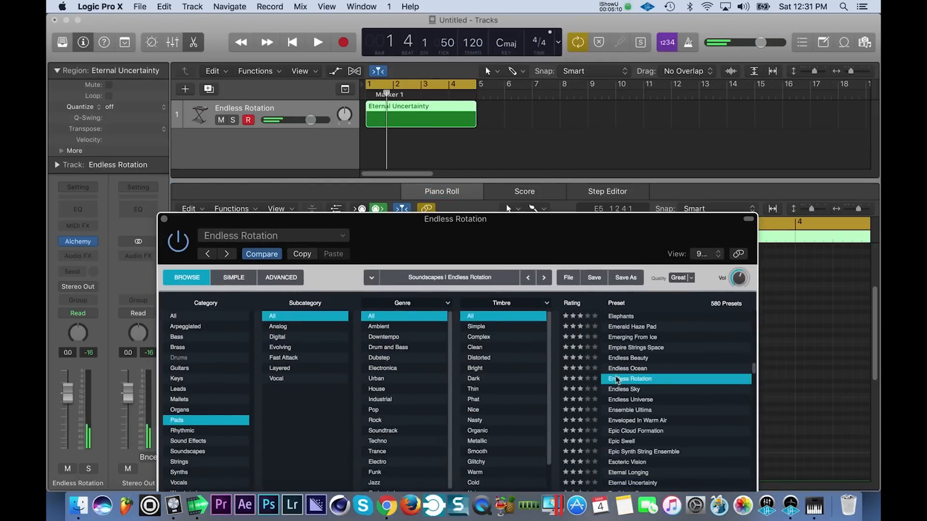
{"action": "left_click", "coordinate": [617, 360]}
{"action": "scroll", "coordinate": [623, 365], "scroll_direction": "up", "scroll_amount": 2}
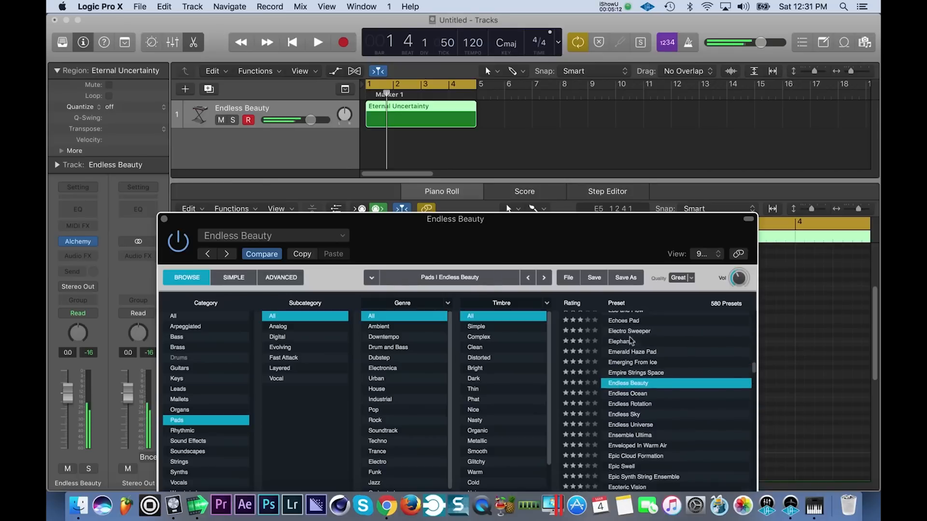
{"action": "left_click", "coordinate": [623, 354]}
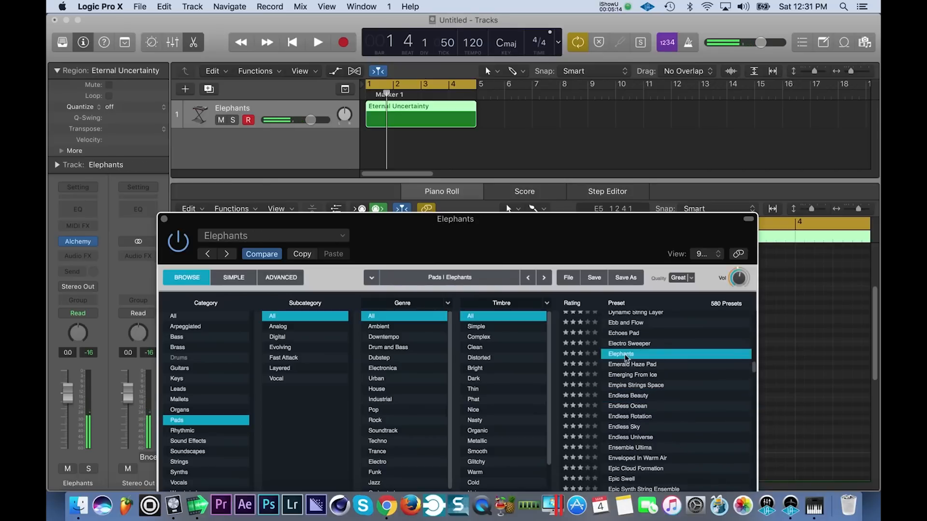
{"action": "left_click", "coordinate": [623, 334]}
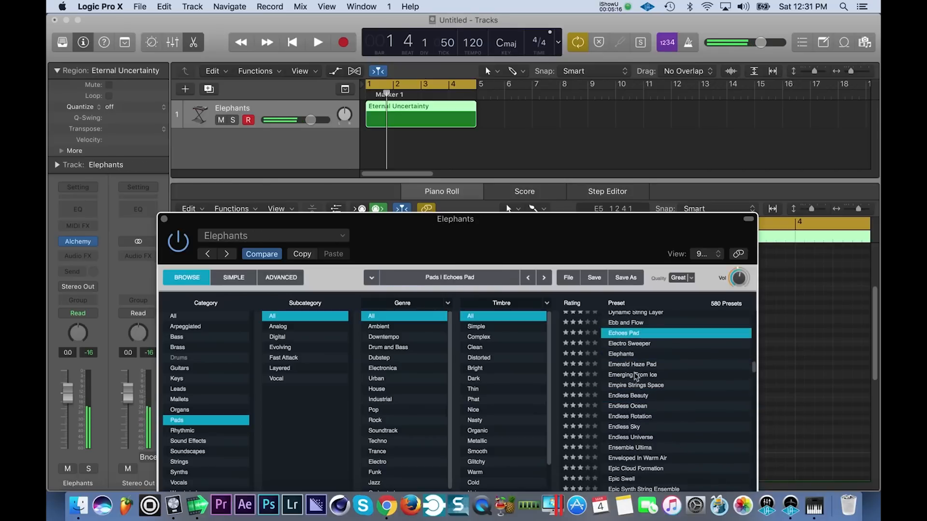
{"action": "scroll", "coordinate": [633, 367], "scroll_direction": "up", "scroll_amount": 2}
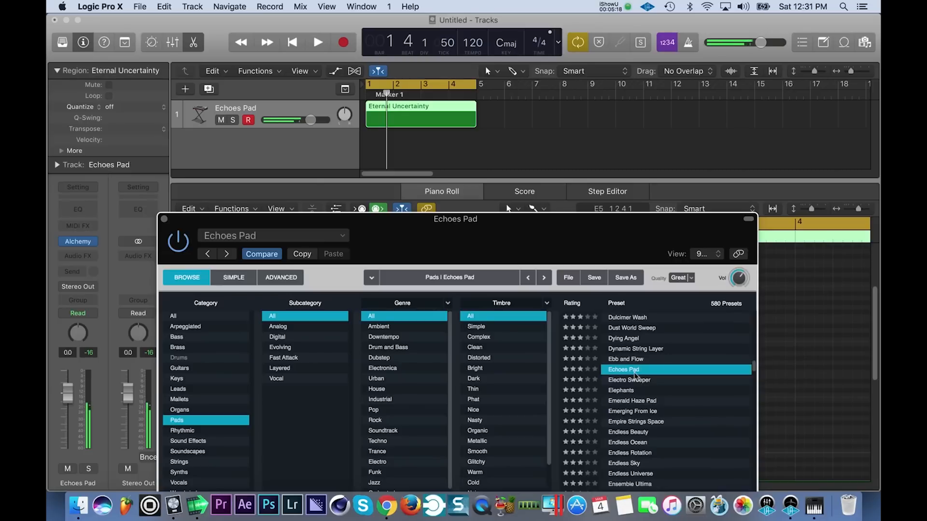
{"action": "left_click", "coordinate": [630, 348]}
{"action": "scroll", "coordinate": [629, 352], "scroll_direction": "up", "scroll_amount": 1}
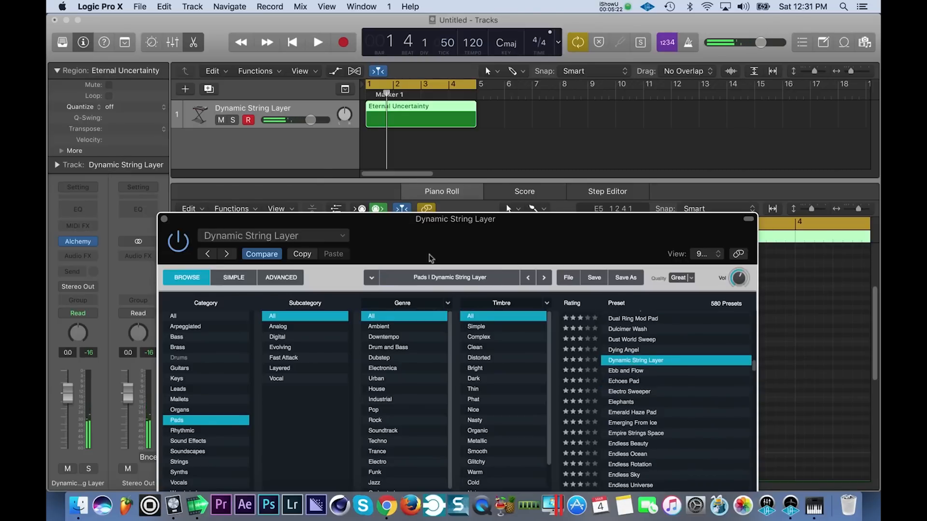
Step: Move the Alchemy window clear of the Piano Roll and paint a B3, G#4 and D#5 chord at the start of bar 1
{"action": "left_click_drag", "start_coordinate": [432, 246], "coordinate": [453, 443]}
{"action": "left_click", "coordinate": [344, 358], "text": "super"}
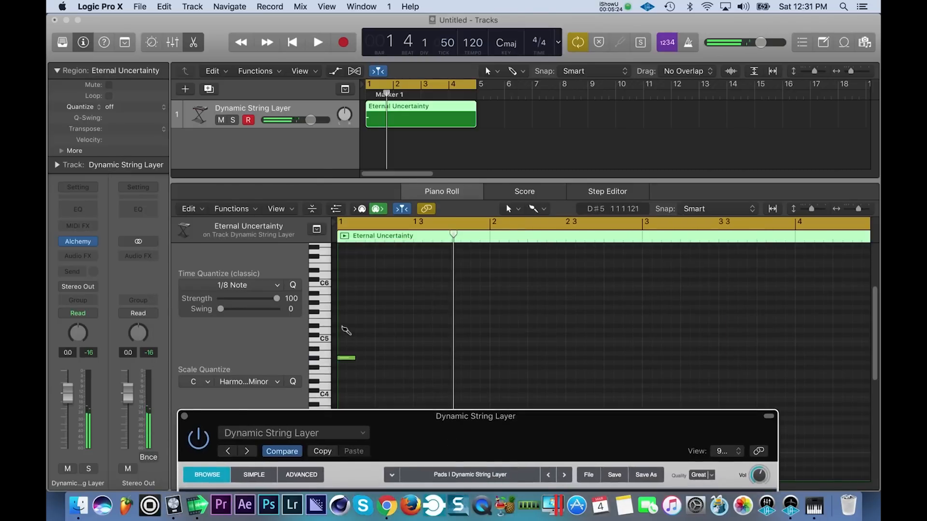
{"action": "scroll", "coordinate": [368, 380], "scroll_direction": "down", "scroll_amount": 2}
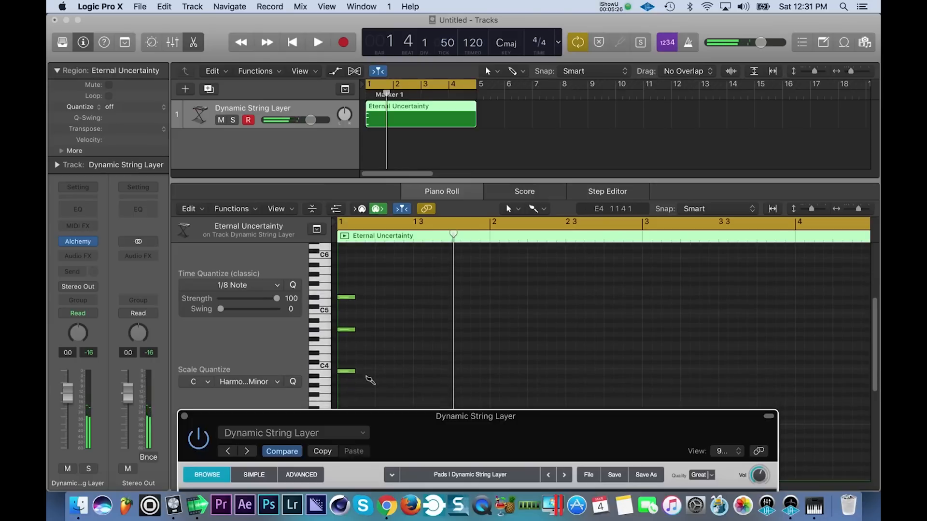
Step: Play the chord at the start of bar 1 and undo all of its notes
{"action": "key", "text": "super+z"}
{"action": "left_click_drag", "start_coordinate": [380, 267], "coordinate": [373, 357]}
{"action": "key", "text": "space"}
{"action": "key", "text": "space"}
{"action": "scroll", "coordinate": [396, 328], "scroll_direction": "down", "scroll_amount": 2}
{"action": "key", "text": "super+z"}
{"action": "key", "text": "super+z"}
{"action": "key", "text": "super+z"}
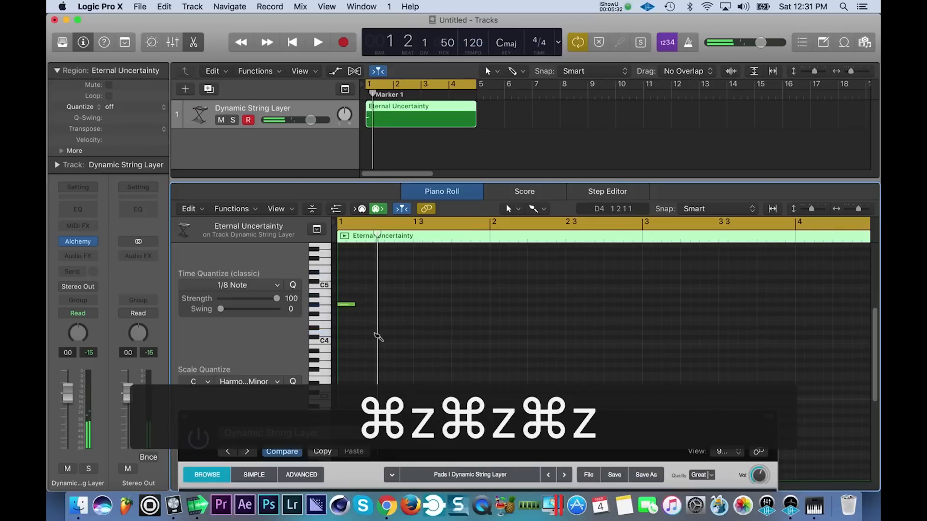
{"action": "key", "text": "super+z"}
Step: Try a chord of G3, D#4 and various top notes at bar 1, lengthen it to one beat, play it and undo it
{"action": "scroll", "coordinate": [348, 333], "scroll_direction": "down", "scroll_amount": 1}
{"action": "left_click", "coordinate": [344, 310]}
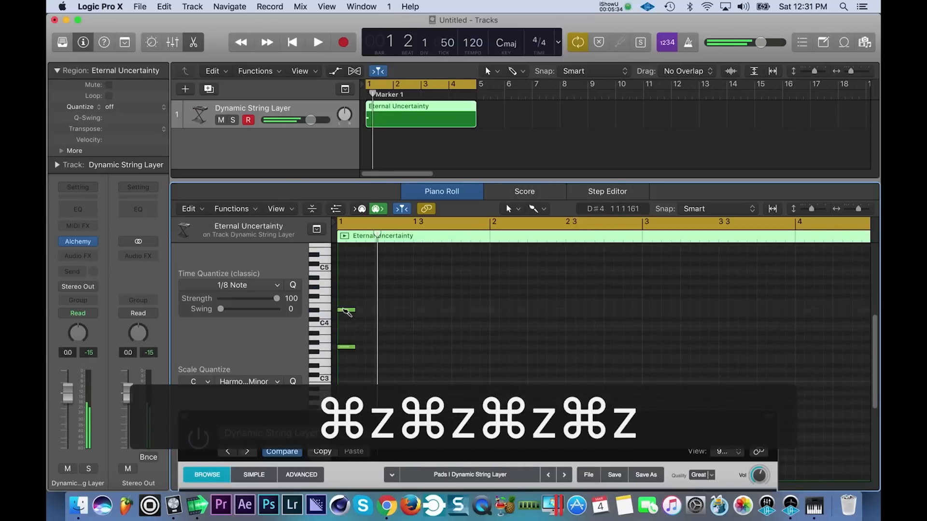
{"action": "left_click", "coordinate": [343, 268]}
{"action": "key", "text": "super+z"}
{"action": "left_click", "coordinate": [343, 292]}
{"action": "key", "text": "super+z"}
{"action": "left_click", "coordinate": [343, 273], "text": "super"}
{"action": "key", "text": "super+z"}
{"action": "left_click", "coordinate": [344, 287], "text": "super"}
{"action": "left_click_drag", "start_coordinate": [385, 284], "coordinate": [337, 384]}
{"action": "left_click_drag", "start_coordinate": [355, 347], "coordinate": [376, 348]}
{"action": "key", "text": "space"}
{"action": "key", "text": "space"}
{"action": "key", "text": "super+z"}
{"action": "key", "text": "super+z"}
{"action": "key", "text": "super+z"}
{"action": "key", "text": "super+z"}
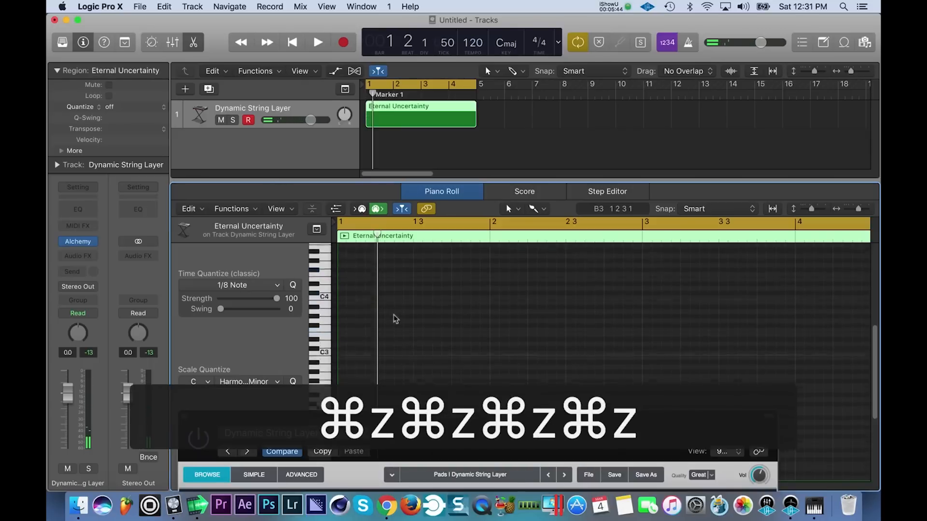
Step: Paint a G#2, D#3 and G3 chord at the start of bar 1, lengthen it to one beat and play it
{"action": "left_click", "coordinate": [344, 350], "text": "super"}
{"action": "left_click", "coordinate": [345, 318], "text": "super"}
{"action": "left_click", "coordinate": [346, 267], "text": "super"}
{"action": "key", "text": "super+z"}
{"action": "key", "text": "super+z"}
{"action": "left_click", "coordinate": [347, 298], "text": "super"}
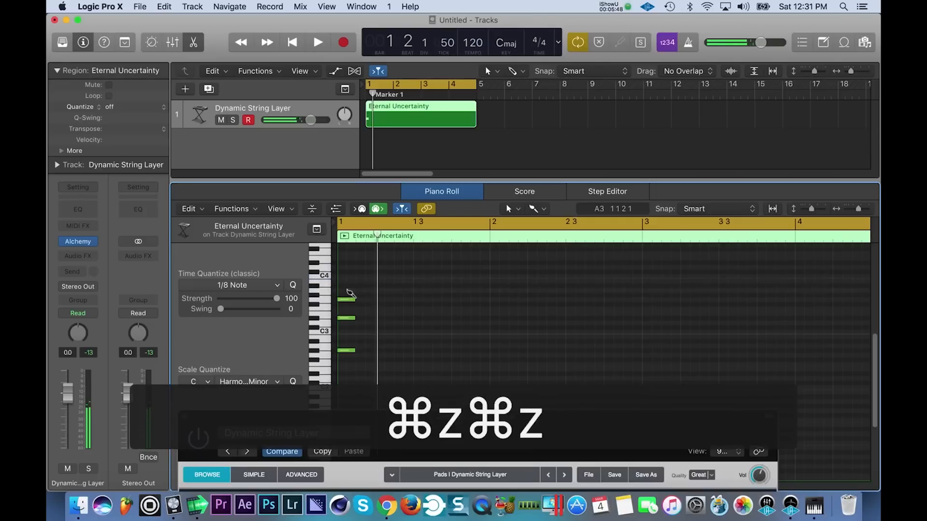
{"action": "left_click_drag", "start_coordinate": [365, 291], "coordinate": [374, 351]}
{"action": "key", "text": "space"}
{"action": "key", "text": "space"}
{"action": "scroll", "coordinate": [402, 326], "scroll_direction": "down", "scroll_amount": 1}
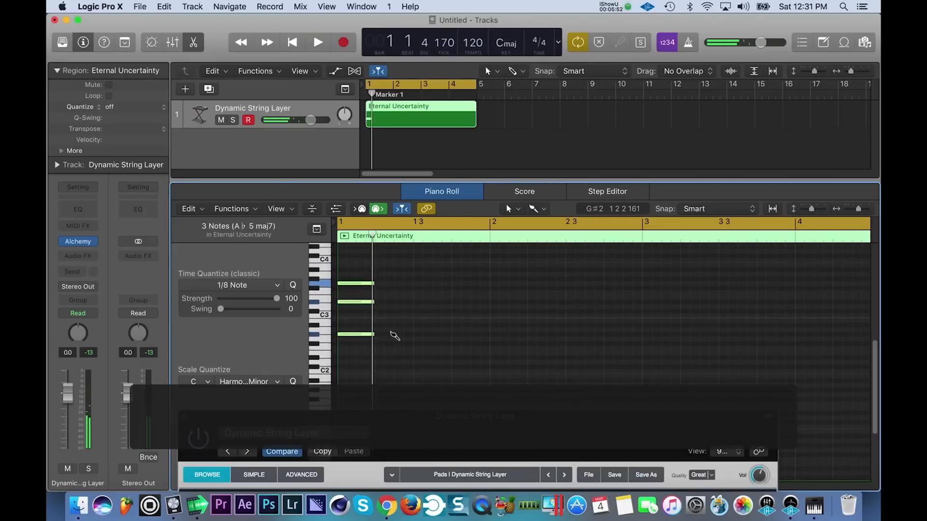
Step: Bring the full Alchemy window into view to examine the preset's controls, move it back clear of the notes and play the chord
{"action": "left_click_drag", "start_coordinate": [423, 420], "coordinate": [419, 156]}
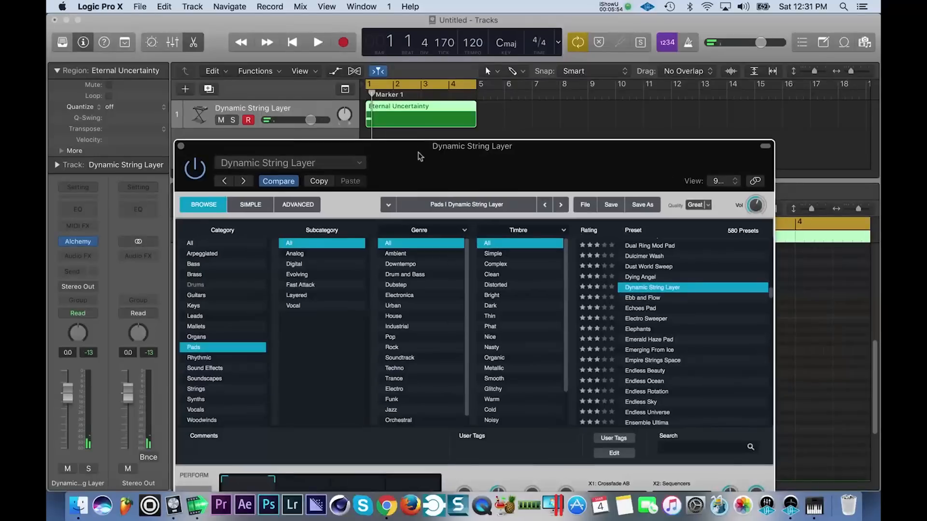
{"action": "left_click_drag", "start_coordinate": [484, 179], "coordinate": [481, 59]}
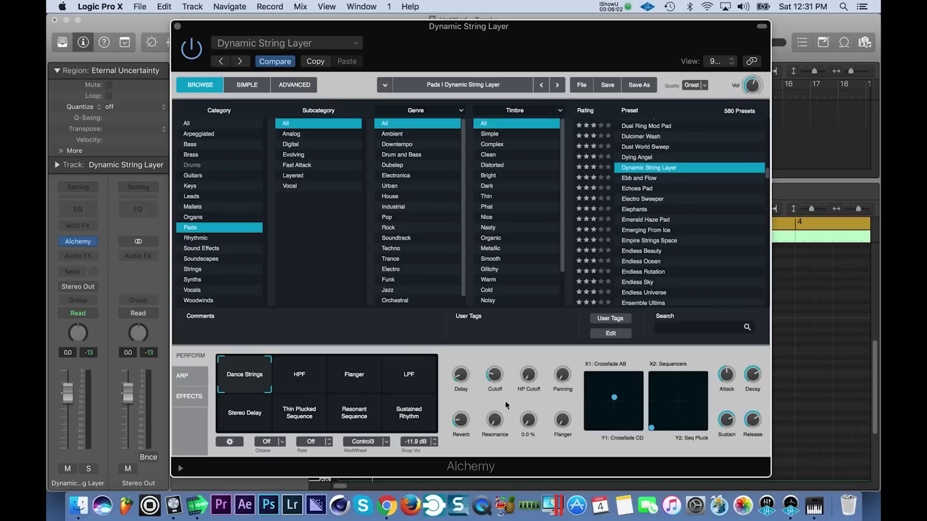
{"action": "left_click_drag", "start_coordinate": [469, 51], "coordinate": [461, 451]}
{"action": "key", "text": "space"}
{"action": "key", "text": "space"}
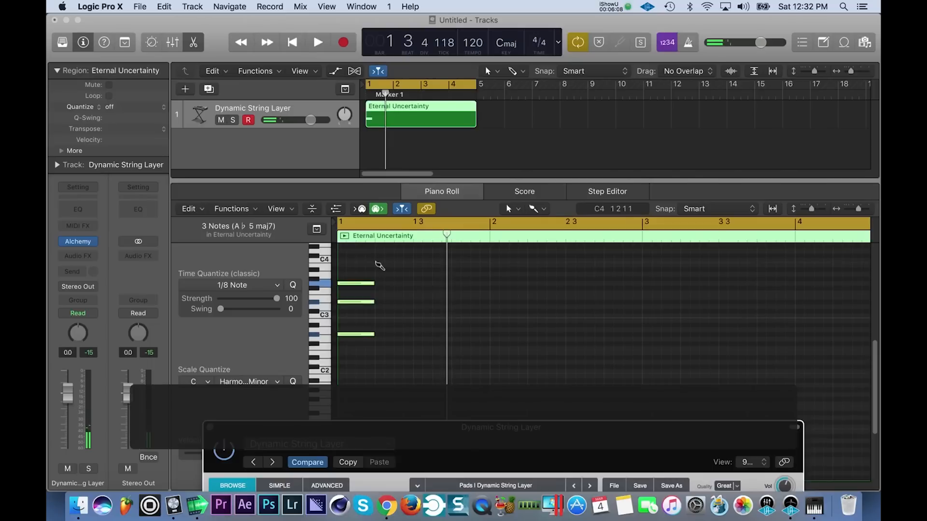
Step: Paint a G2, F3 and C4 chord on beat 2 of bar 1, lengthen it to one beat and play it
{"action": "left_click", "coordinate": [377, 260]}
{"action": "left_click", "coordinate": [377, 293]}
{"action": "left_click", "coordinate": [377, 320]}
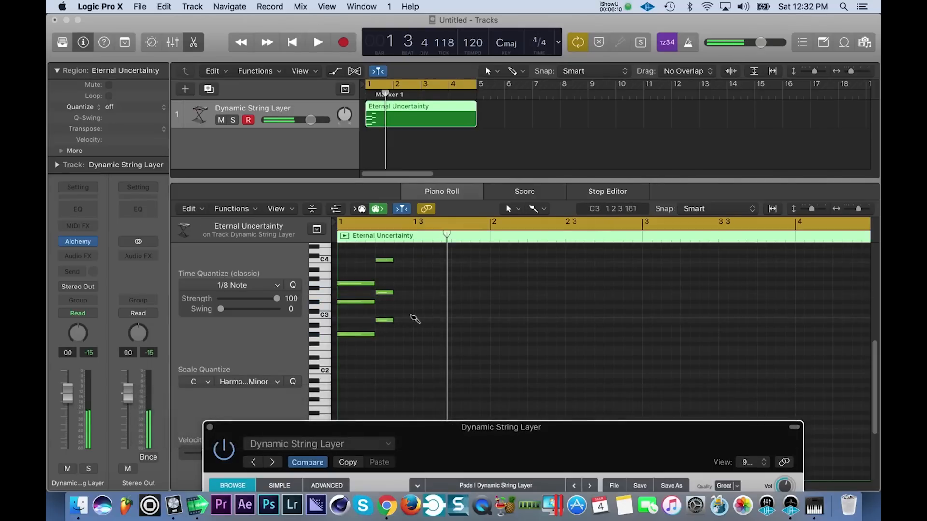
{"action": "key", "text": "super+z"}
{"action": "key", "text": "super+z"}
{"action": "key", "text": "super+z"}
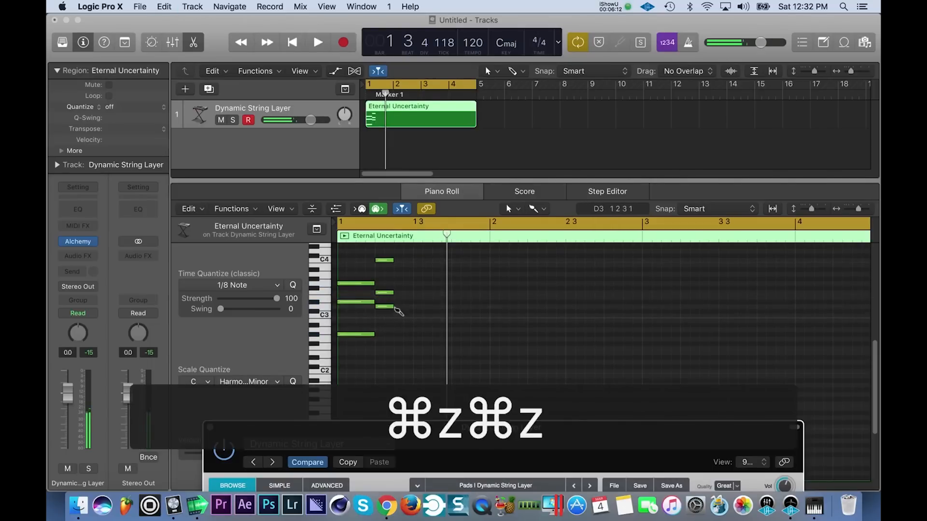
{"action": "left_click_drag", "start_coordinate": [429, 370], "coordinate": [411, 267]}
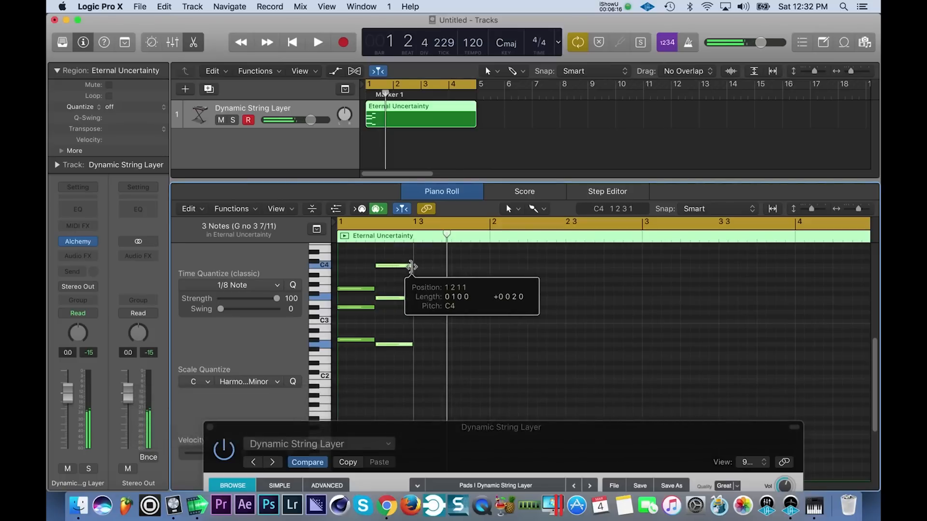
{"action": "key", "text": "space"}
{"action": "key", "text": "space"}
Step: Paint a G3, D4 and G#4 chord on beat 3 of bar 1, lengthen it to one beat and play it
{"action": "scroll", "coordinate": [455, 274], "scroll_direction": "up", "scroll_amount": 3}
{"action": "left_click", "coordinate": [420, 254]}
{"action": "left_click", "coordinate": [421, 281]}
{"action": "left_click_drag", "start_coordinate": [454, 344], "coordinate": [450, 254]}
{"action": "key", "text": "space"}
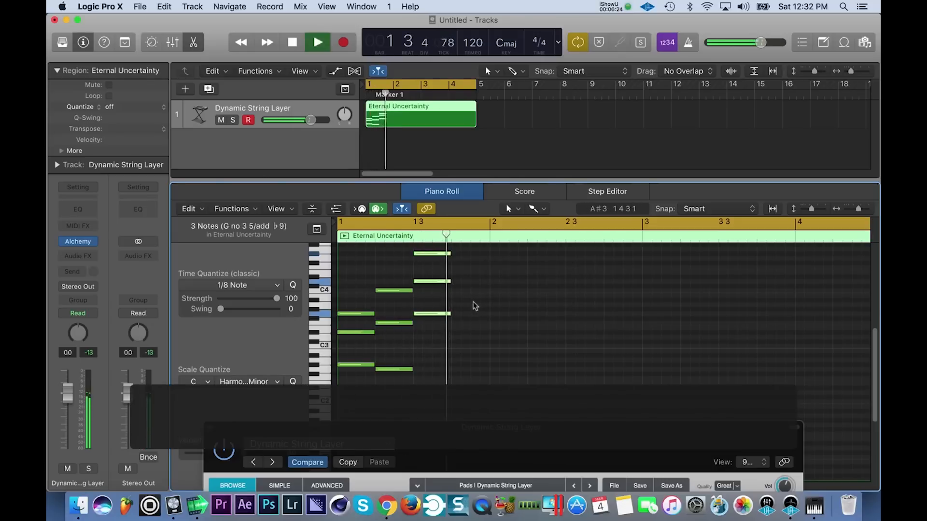
{"action": "key", "text": "space"}
Step: Paint a D3, G#3 and C4 chord on beat 4 of bar 1, lengthen it to one beat and play the progression
{"action": "left_click", "coordinate": [454, 337]}
{"action": "left_click", "coordinate": [455, 290]}
{"action": "left_click", "coordinate": [454, 309], "text": "super"}
{"action": "mouse_move", "coordinate": [476, 285]}
{"action": "left_mouse_down"}
{"action": "mouse_move", "coordinate": [450, 371]}
{"action": "mouse_move", "coordinate": [453, 275]}
{"action": "mouse_move", "coordinate": [487, 291]}
{"action": "left_mouse_up"}
{"action": "scroll", "coordinate": [401, 334], "scroll_direction": "up", "scroll_amount": 2}
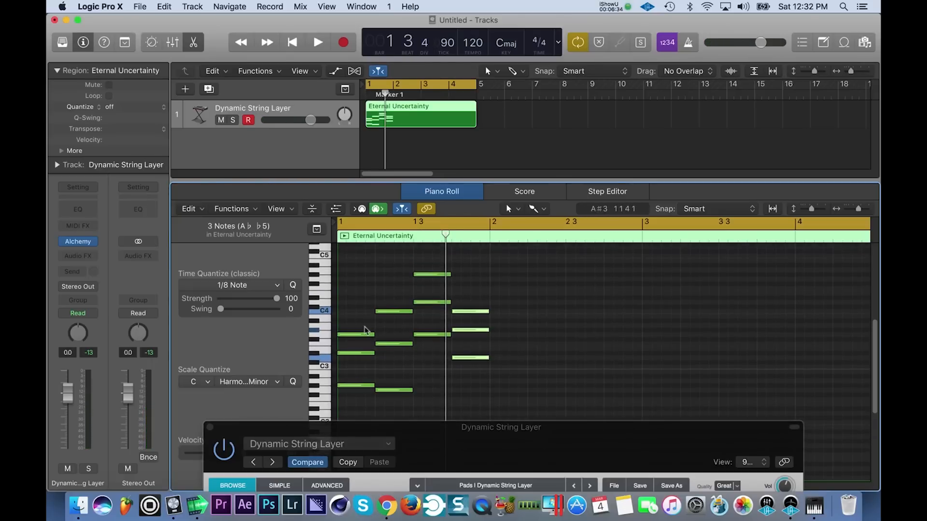
{"action": "key", "text": "space"}
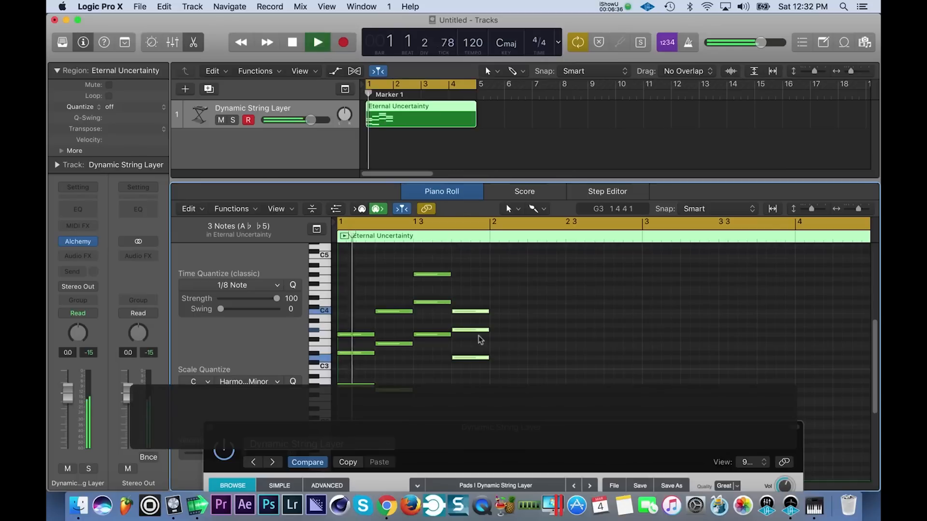
{"action": "key", "text": "space"}
Step: Copy all the chord notes of bar 1 into bars 2, 3 and 4 and play the four-bar region
{"action": "left_click_drag", "start_coordinate": [504, 385], "coordinate": [354, 273]}
{"action": "key", "text": "super+c"}
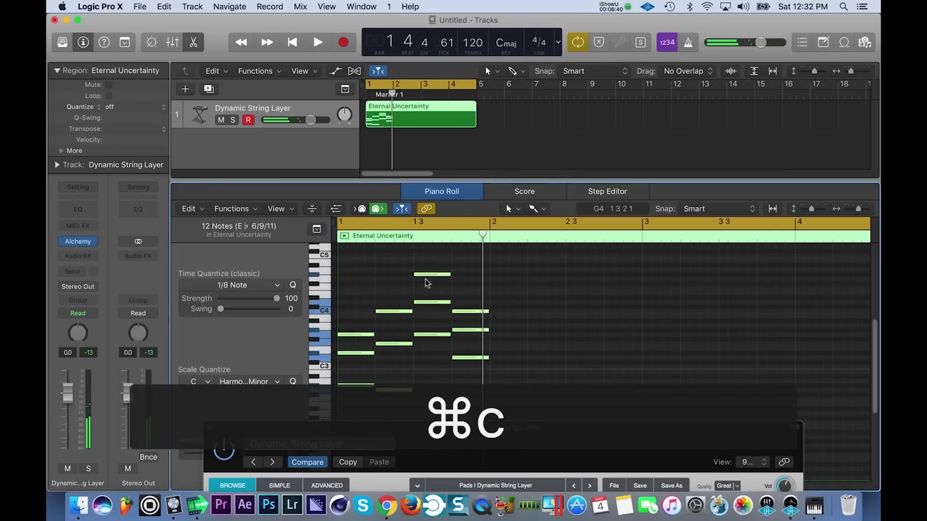
{"action": "left_click_drag", "start_coordinate": [485, 236], "coordinate": [496, 238]}
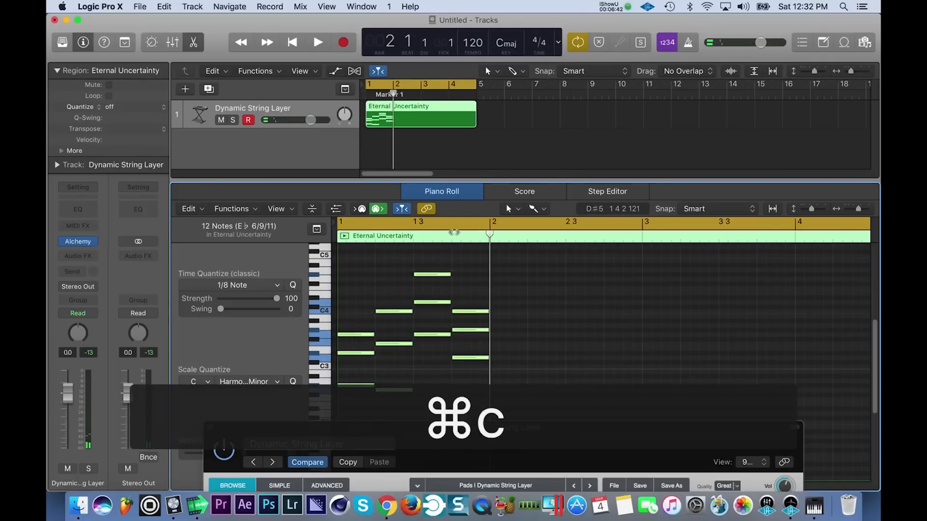
{"action": "key", "text": "super+v"}
{"action": "key", "text": "super+v"}
{"action": "key", "text": "super+v"}
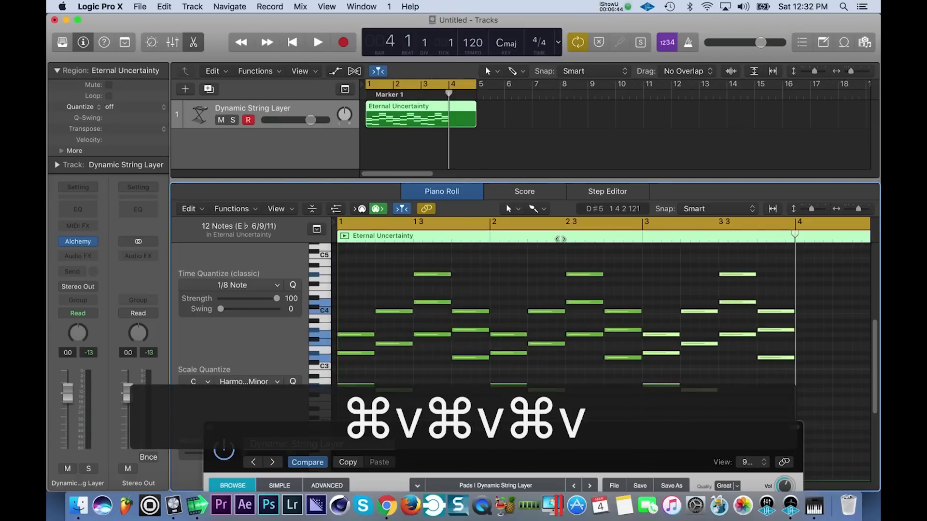
{"action": "scroll", "coordinate": [660, 340], "scroll_direction": "down", "scroll_amount": 3}
{"action": "scroll", "coordinate": [660, 341], "scroll_direction": "left", "scroll_amount": 2}
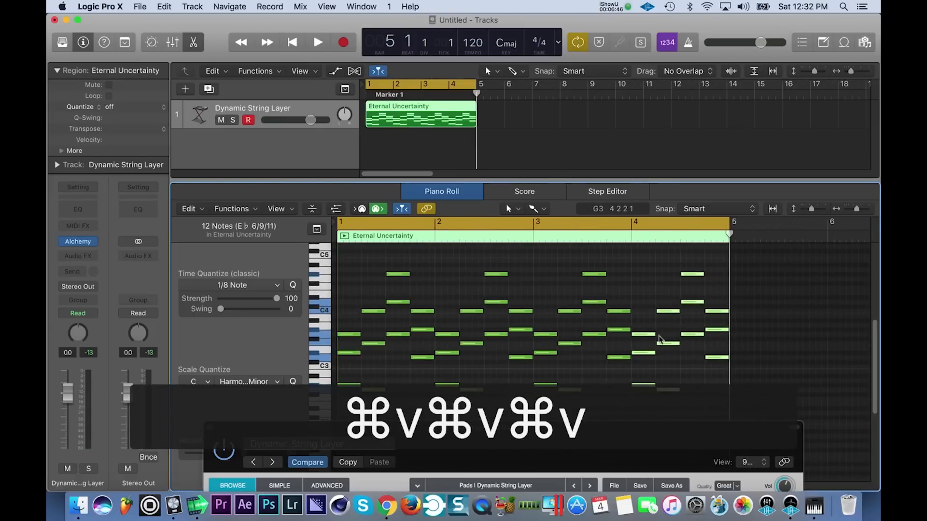
{"action": "scroll", "coordinate": [495, 310], "scroll_direction": "up", "scroll_amount": 1}
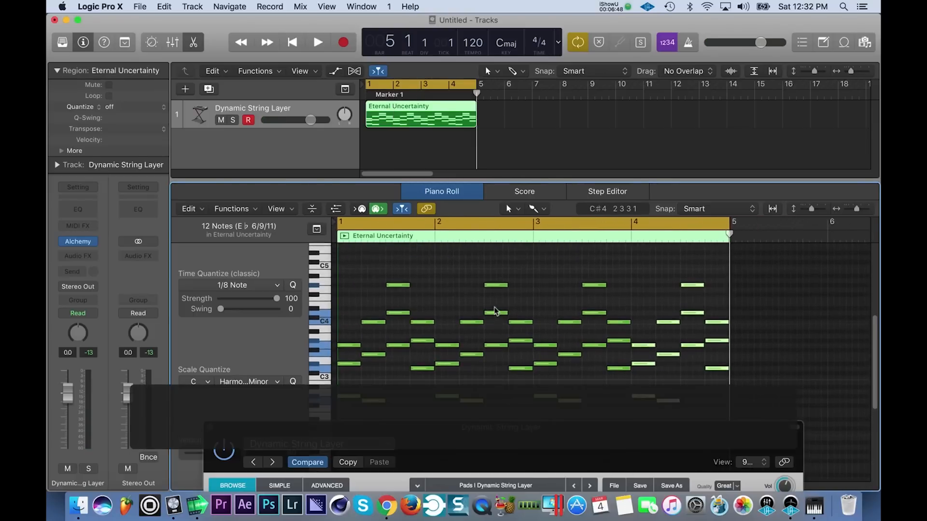
{"action": "key", "text": "space"}
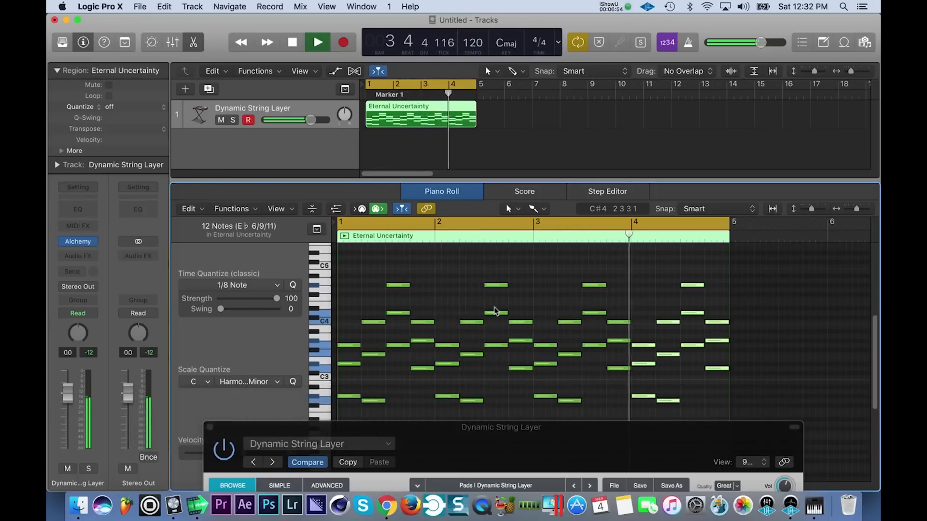
{"action": "key", "text": "space"}
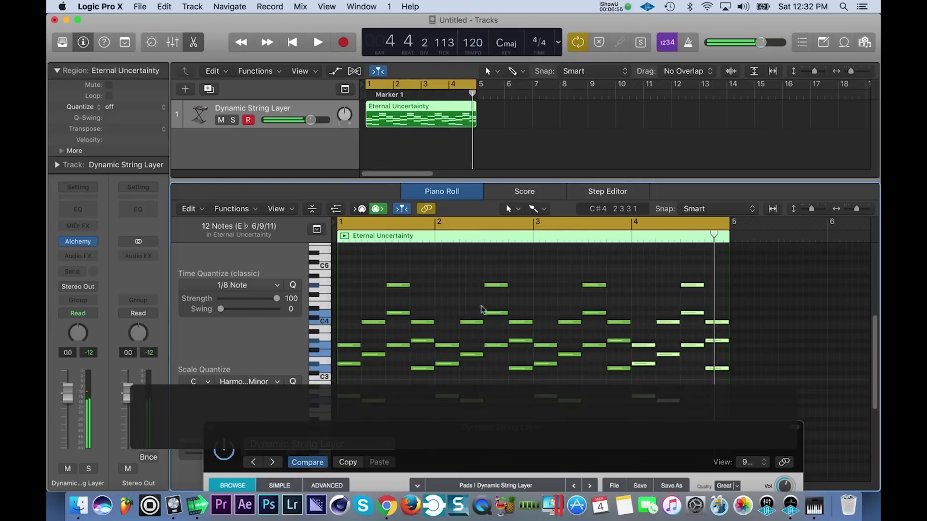
Step: Look through the Time Quantize values and keep 1/8 Note
{"action": "scroll", "coordinate": [371, 342], "scroll_direction": "up", "scroll_amount": 1}
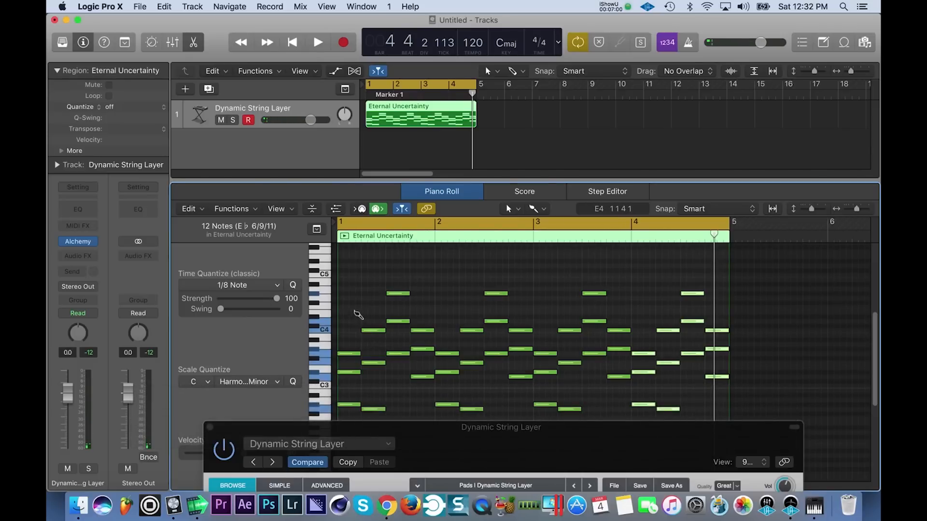
{"action": "left_click", "coordinate": [275, 286]}
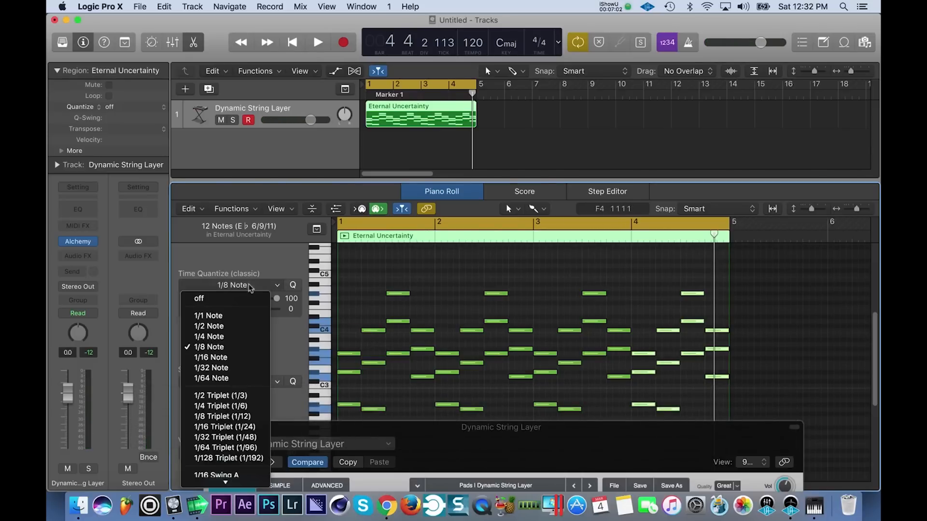
{"action": "left_click", "coordinate": [233, 350]}
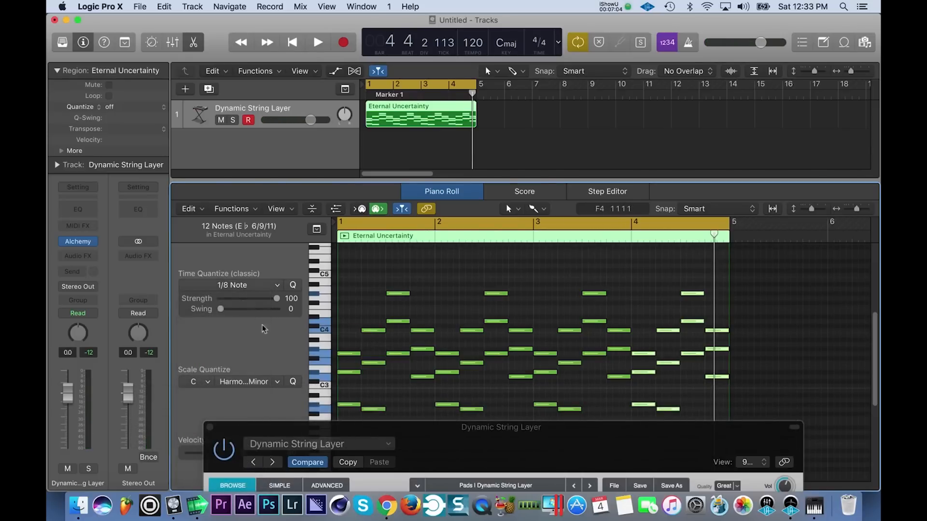
Step: Paint off-beat half-beat melody notes D4, C5, F4 and D5 in bar 1 and D#5 in bar 2, and play them
{"action": "left_click", "coordinate": [353, 321]}
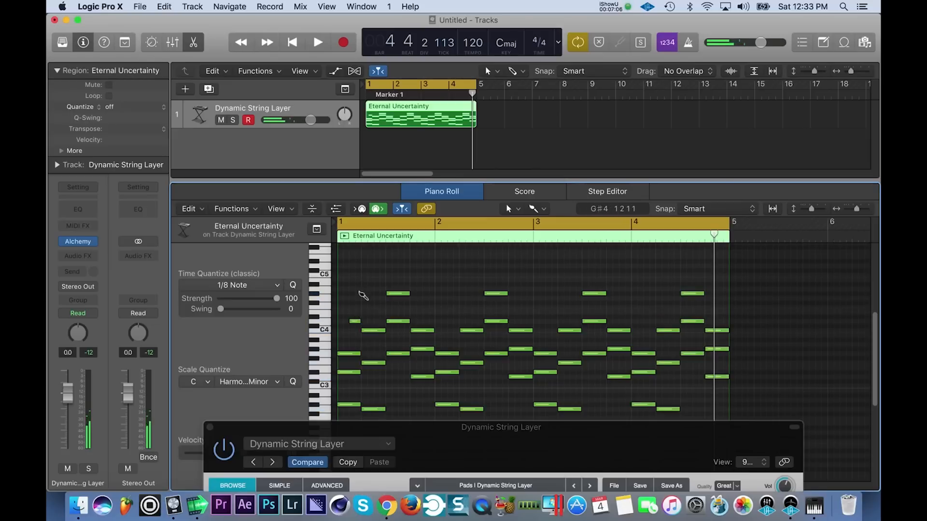
{"action": "left_click", "coordinate": [378, 275]}
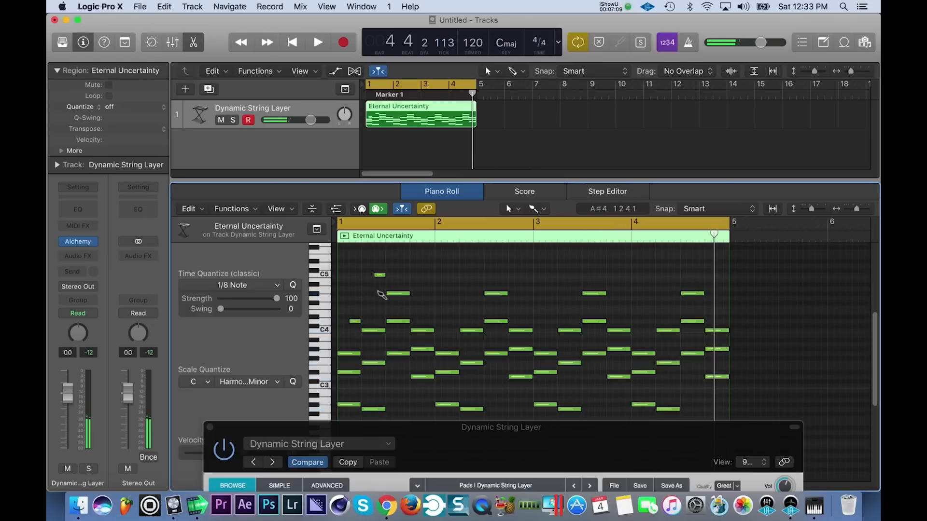
{"action": "left_click", "coordinate": [403, 309]}
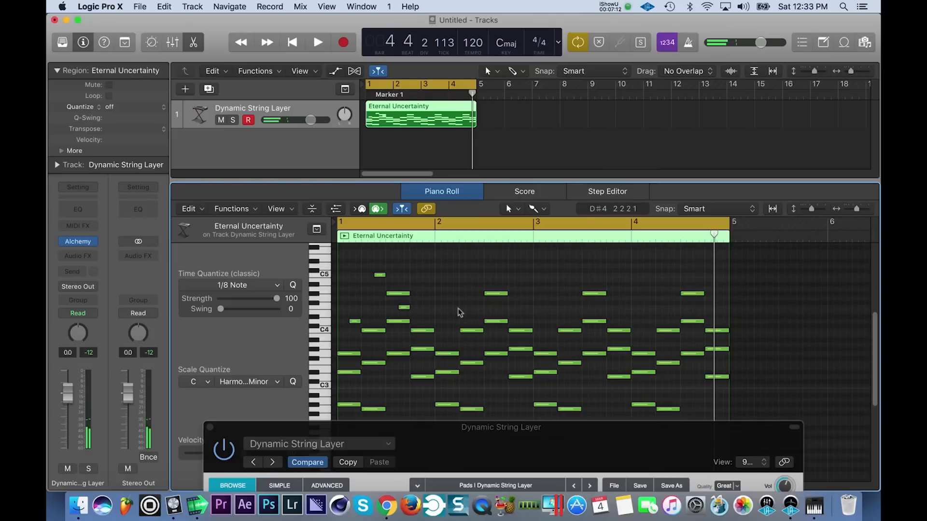
{"action": "left_click", "coordinate": [427, 266]}
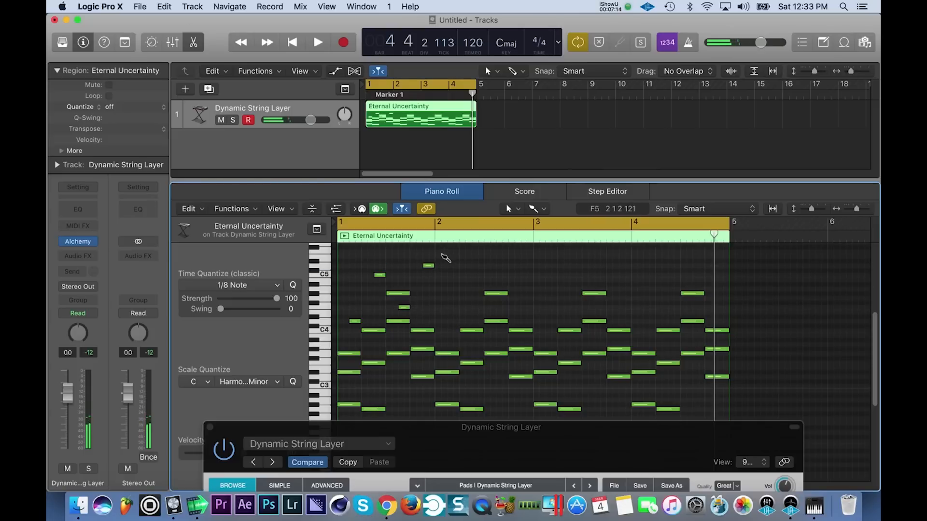
{"action": "scroll", "coordinate": [456, 263], "scroll_direction": "up", "scroll_amount": 1}
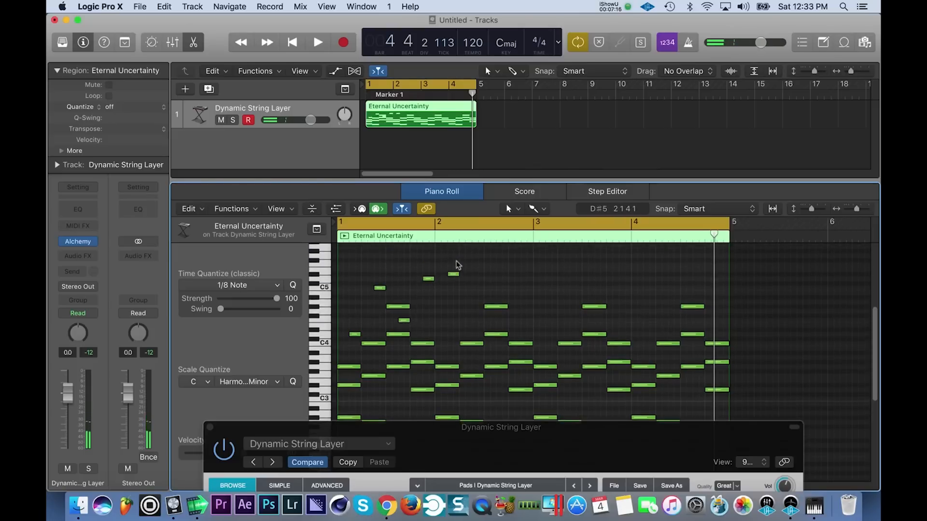
{"action": "key", "text": "space"}
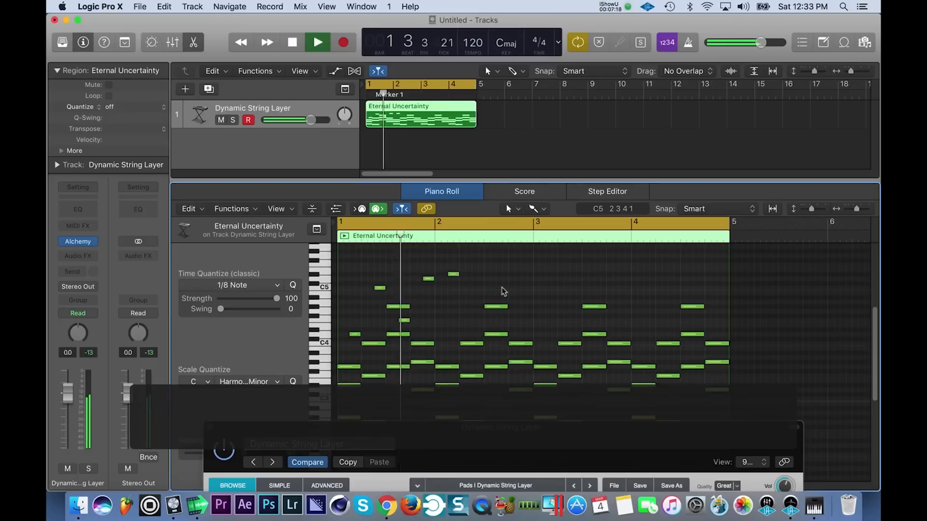
{"action": "key", "text": "space"}
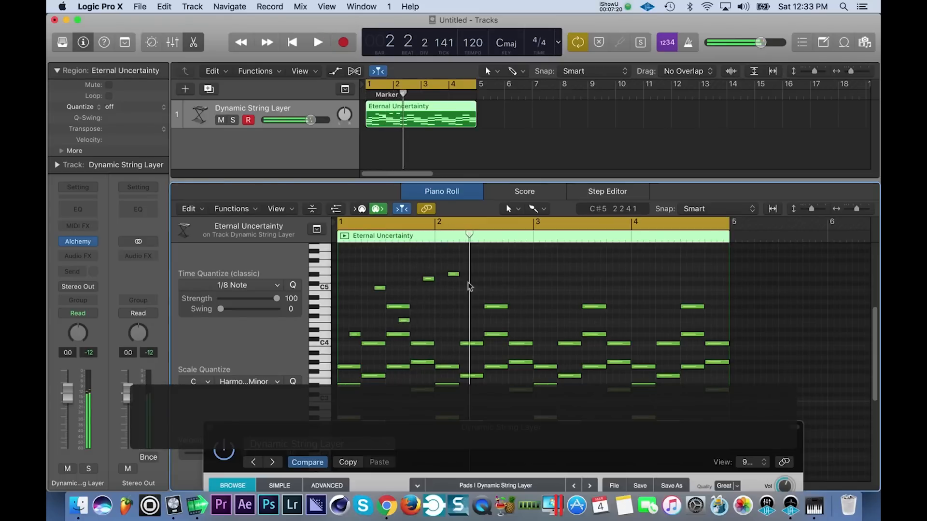
Step: Continue the melody with G5, B4 and D5 in bar 2 and G4, C5 and D#5 in bar 3
{"action": "left_click", "coordinate": [475, 255]}
{"action": "left_click", "coordinate": [486, 293]}
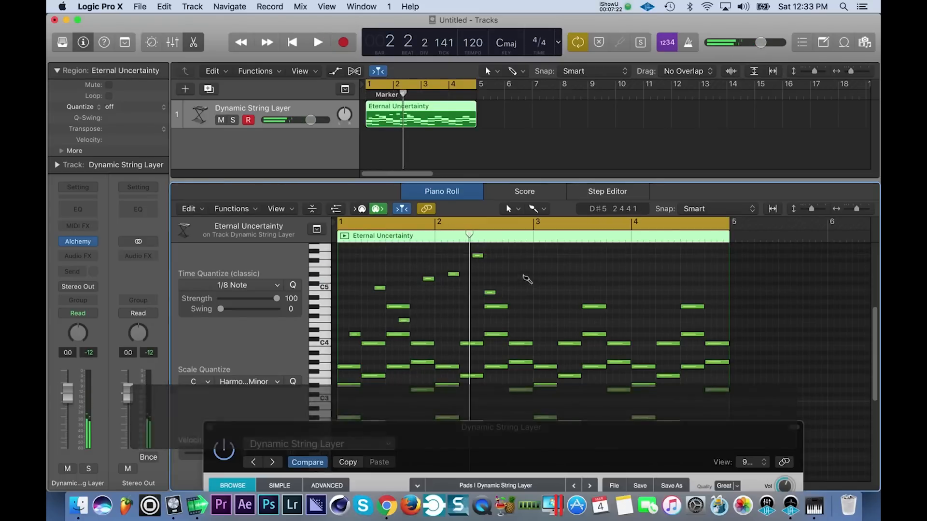
{"action": "left_click", "coordinate": [515, 279]}
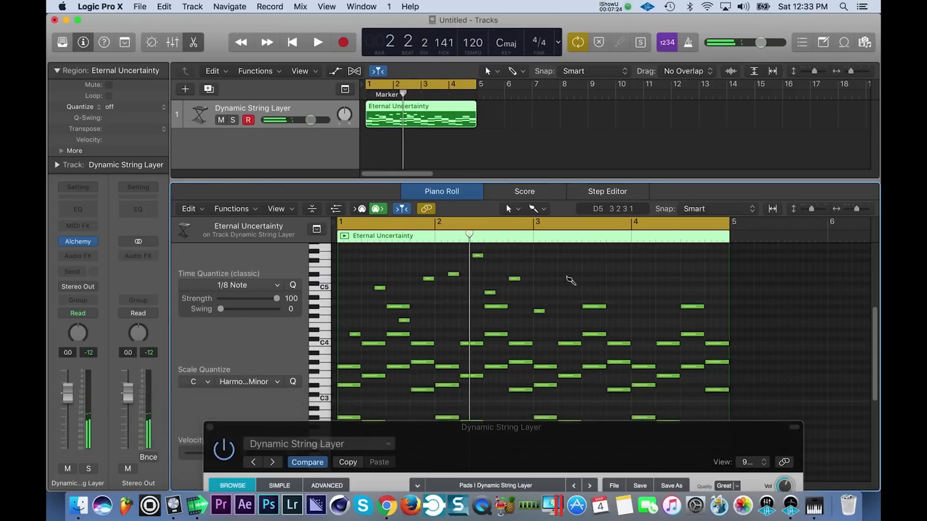
{"action": "key", "text": "super+z"}
{"action": "left_click", "coordinate": [589, 272], "text": "super"}
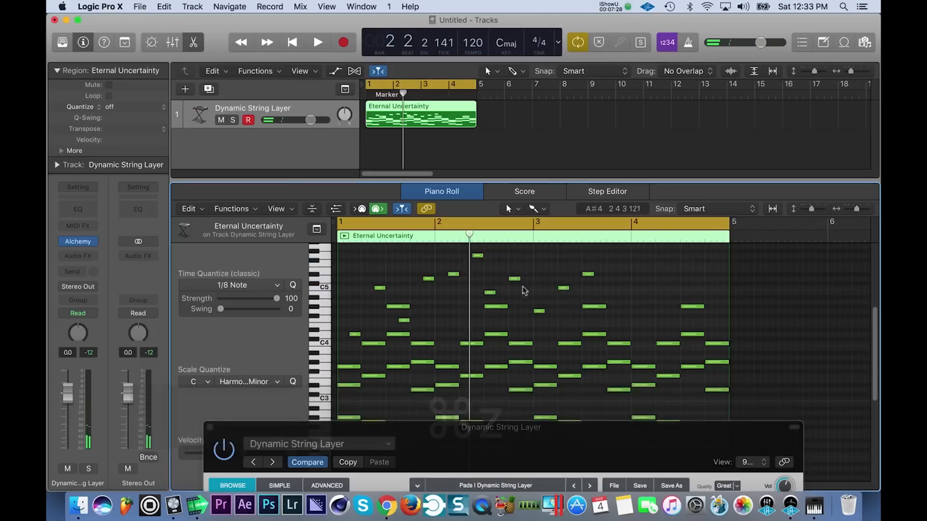
Step: Shift the melody notes from B4 in bar 2 through D#5 in bar 3 half a beat forward, add an off-beat G5 and play the region
{"action": "left_click_drag", "start_coordinate": [491, 295], "coordinate": [527, 284]}
{"action": "left_click_drag", "start_coordinate": [546, 312], "coordinate": [604, 279]}
{"action": "left_click", "coordinate": [626, 259], "text": "super"}
{"action": "key", "text": "space"}
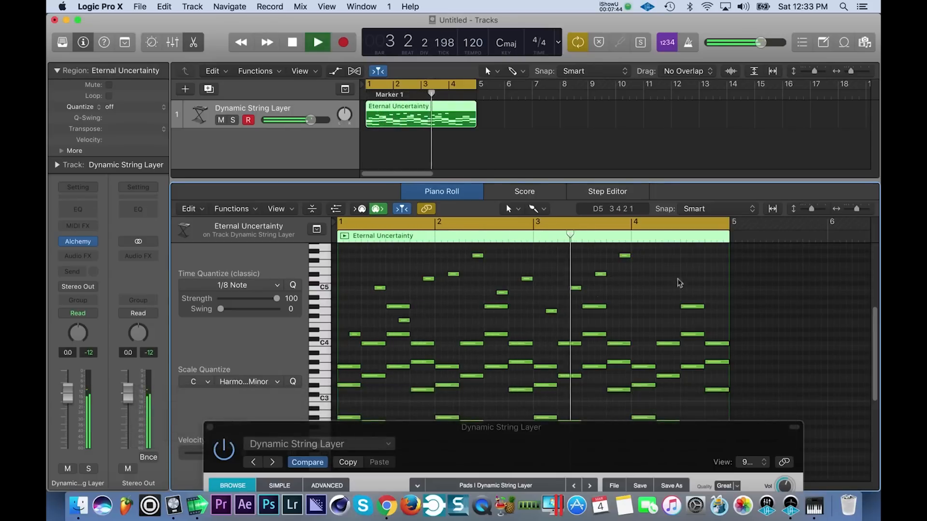
Step: Paint off-beat half-beat melody notes B4, D5, B4 and G4 in bar 4 and play the region
{"action": "key", "text": "space"}
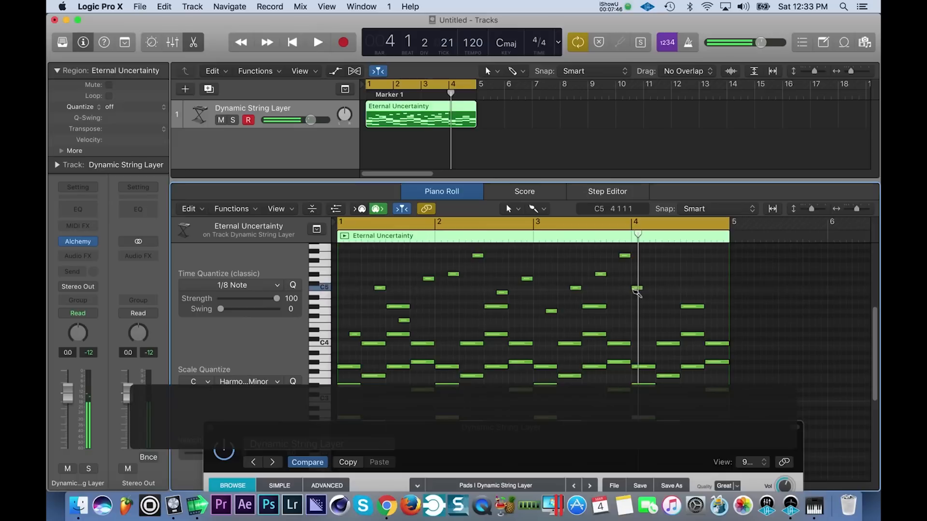
{"action": "key", "text": "super+z"}
{"action": "left_click", "coordinate": [669, 279]}
{"action": "left_click", "coordinate": [695, 293]}
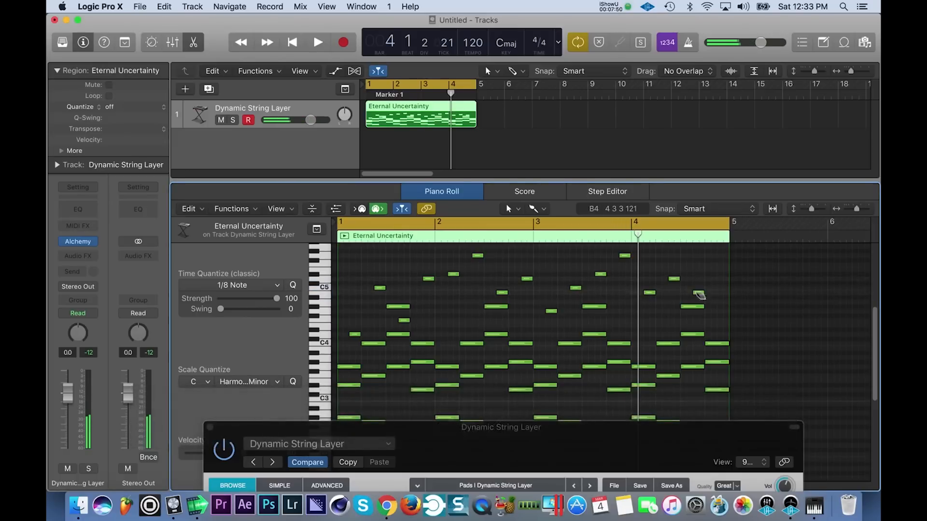
{"action": "key", "text": "super+z"}
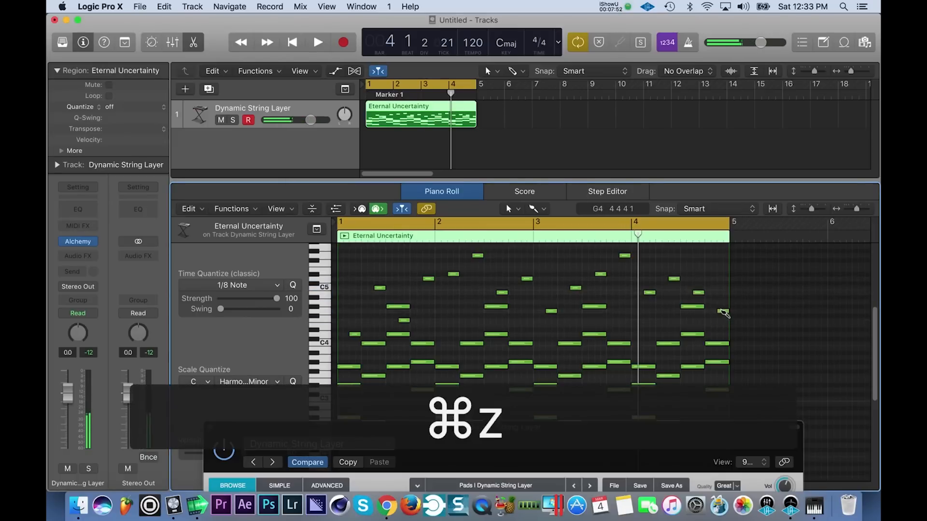
{"action": "key", "text": "space"}
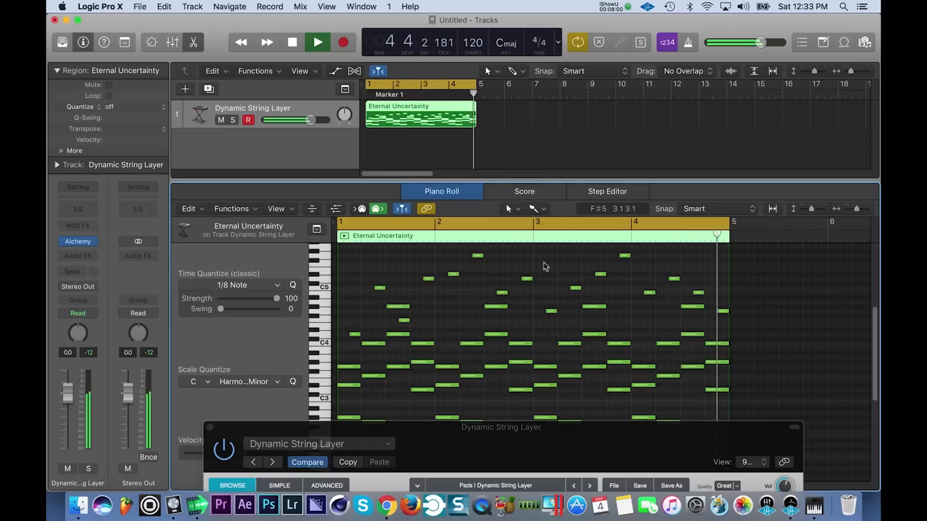
{"action": "key", "text": "space"}
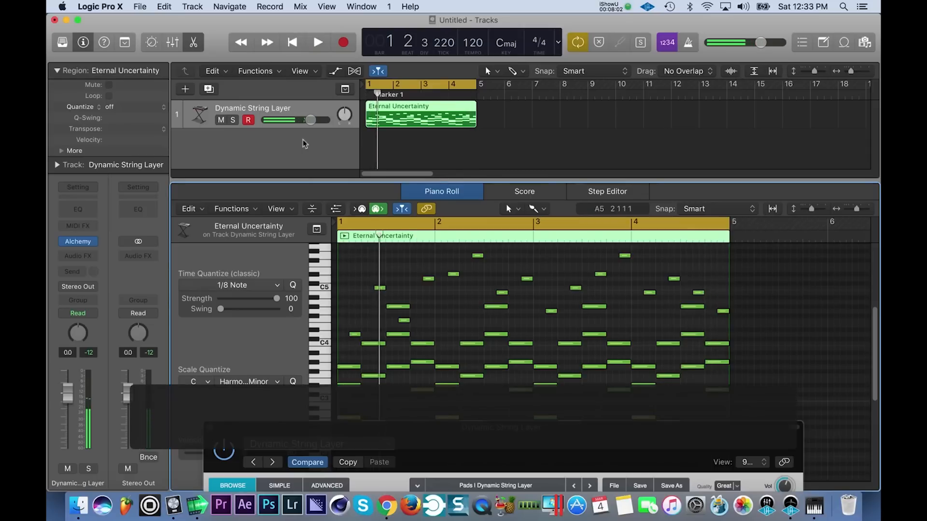
Step: Duplicate the Dynamic String Layer track with its settings and open the new track's Alchemy instrument
{"action": "key", "text": "super+d"}
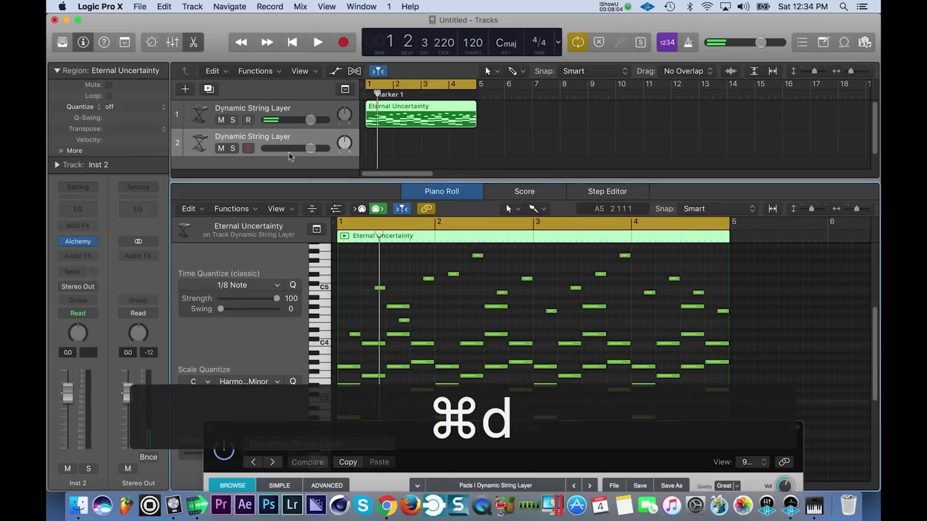
{"action": "left_click", "coordinate": [300, 110]}
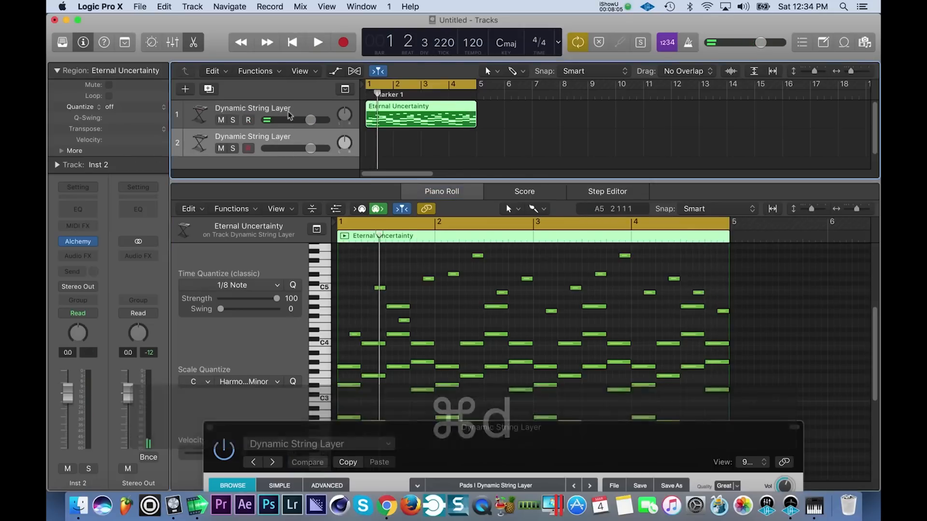
{"action": "left_click", "coordinate": [283, 141]}
{"action": "left_click", "coordinate": [210, 424]}
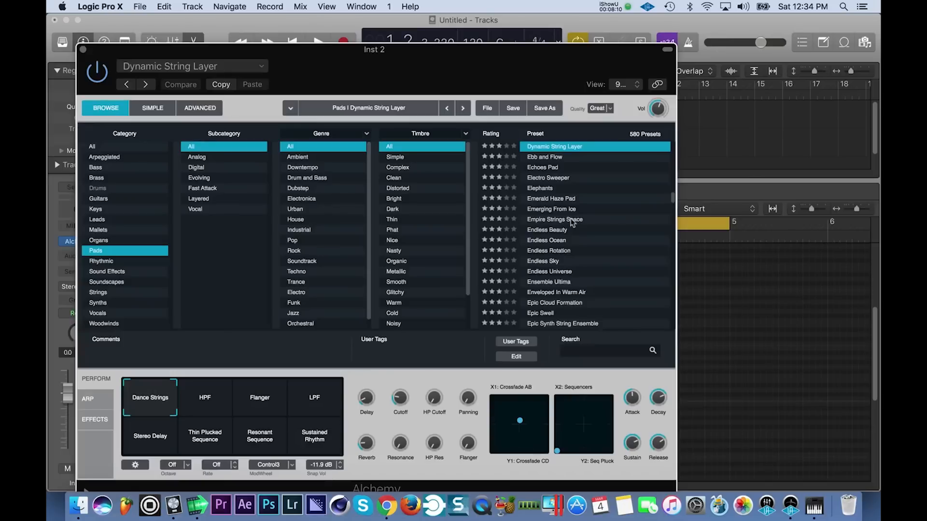
Step: Load the 1980 Sweet Pad preset from Alchemy's Mallets category on the second track, keeping the tracks in view
{"action": "scroll", "coordinate": [560, 184], "scroll_direction": "up", "scroll_amount": 2}
{"action": "scroll", "coordinate": [552, 192], "scroll_direction": "down", "scroll_amount": 3}
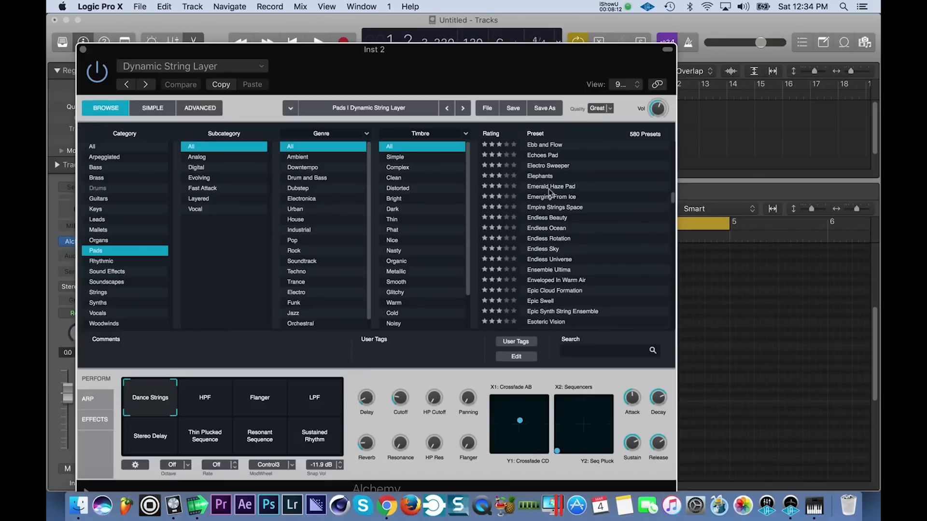
{"action": "left_click", "coordinate": [96, 209]}
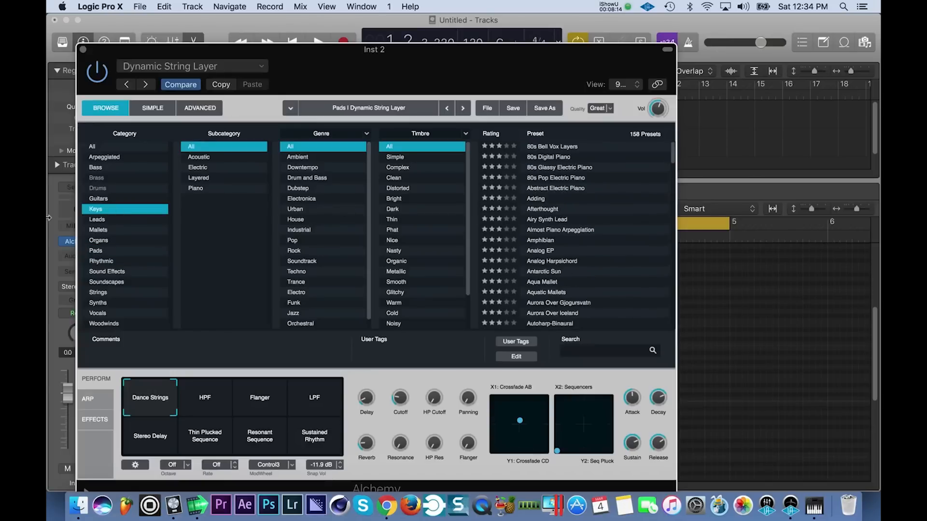
{"action": "left_click", "coordinate": [99, 230]}
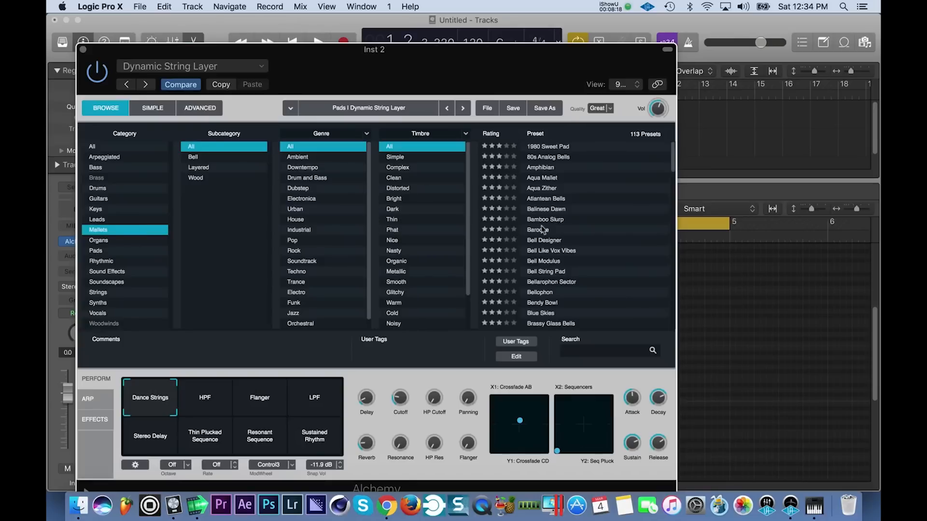
{"action": "left_click", "coordinate": [545, 148]}
{"action": "left_click_drag", "start_coordinate": [524, 76], "coordinate": [554, 296]}
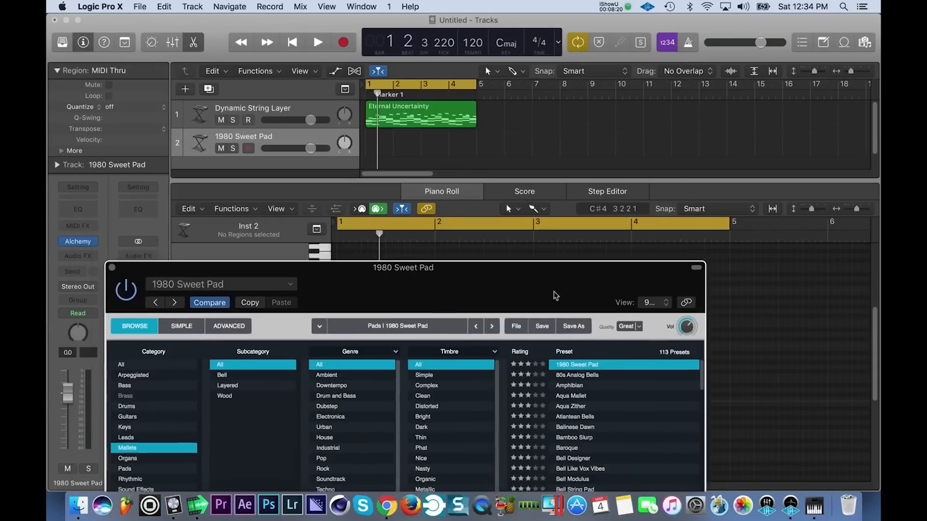
Step: Copy the Eternal Uncertainty region onto the second track at bar 1, play it and lower both tracks' volumes to about -5 dB
{"action": "left_click", "coordinate": [449, 123]}
{"action": "key", "text": "ctrl+c"}
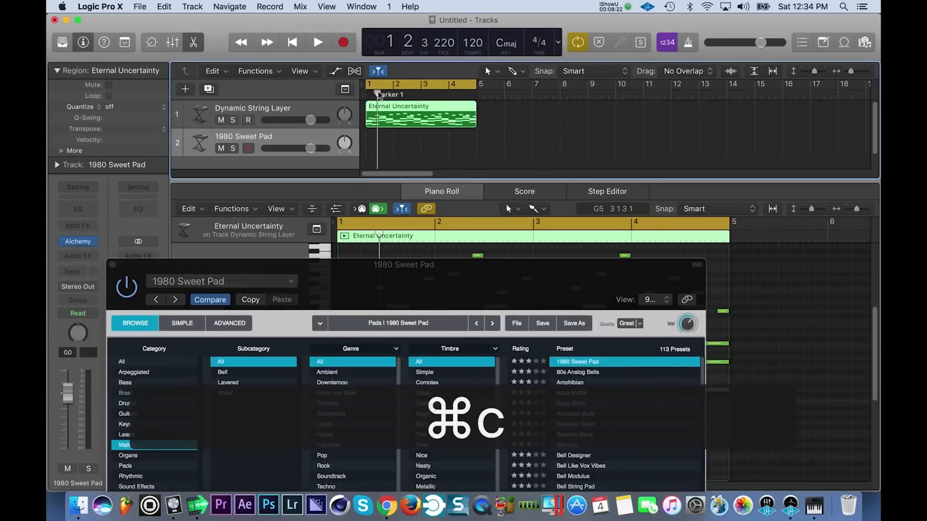
{"action": "key", "text": "super+v"}
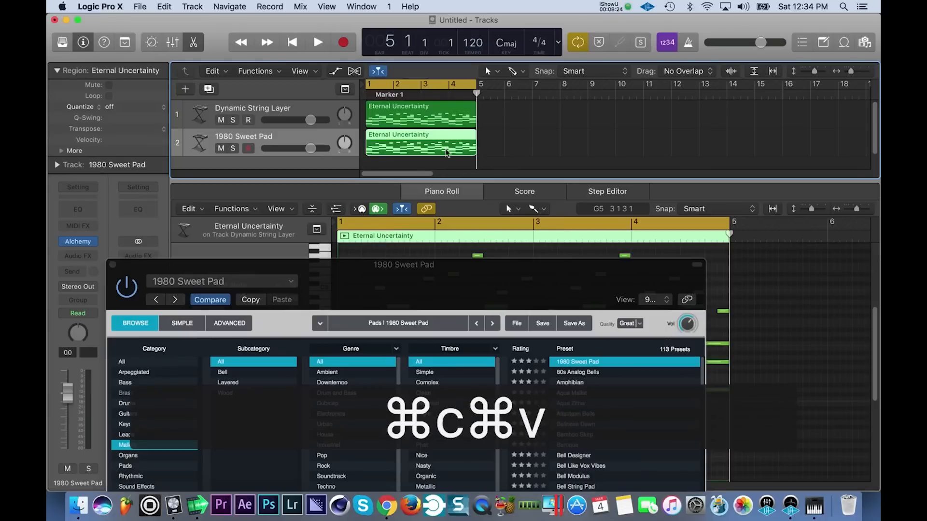
{"action": "key", "text": "space"}
{"action": "left_click_drag", "start_coordinate": [310, 148], "coordinate": [301, 120]}
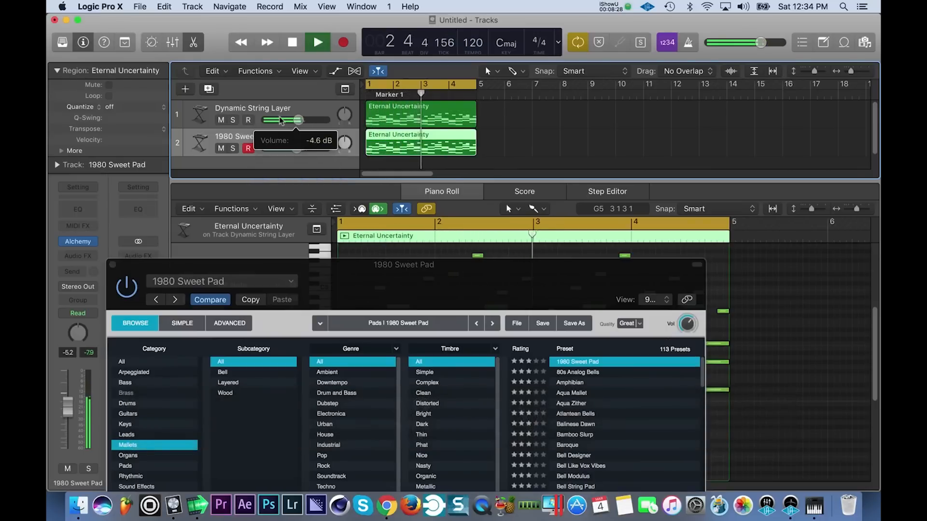
Step: Audition the Mallets presets from 80s Analog Bells onward during playback, keep Bell Like Vox Vibes and close the instrument
{"action": "left_click", "coordinate": [571, 373]}
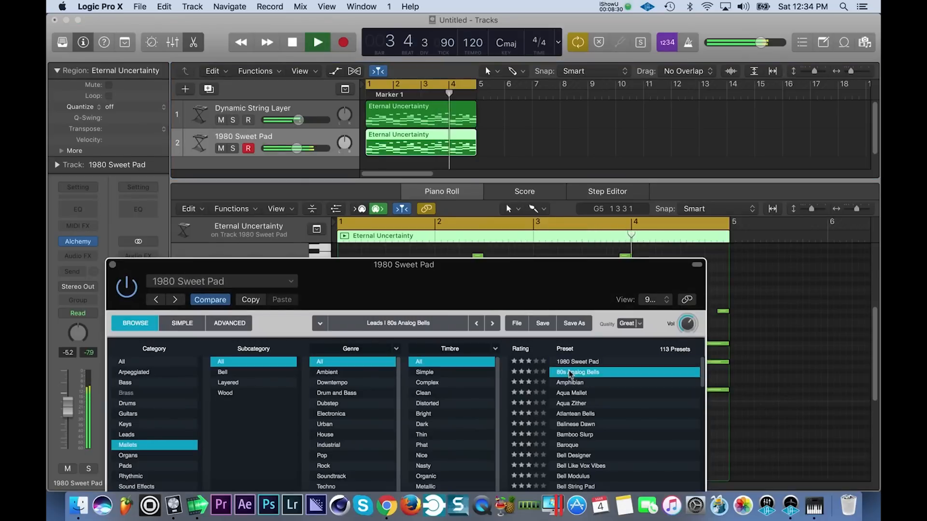
{"action": "key", "text": "Down"}
{"action": "key", "text": "Down"}
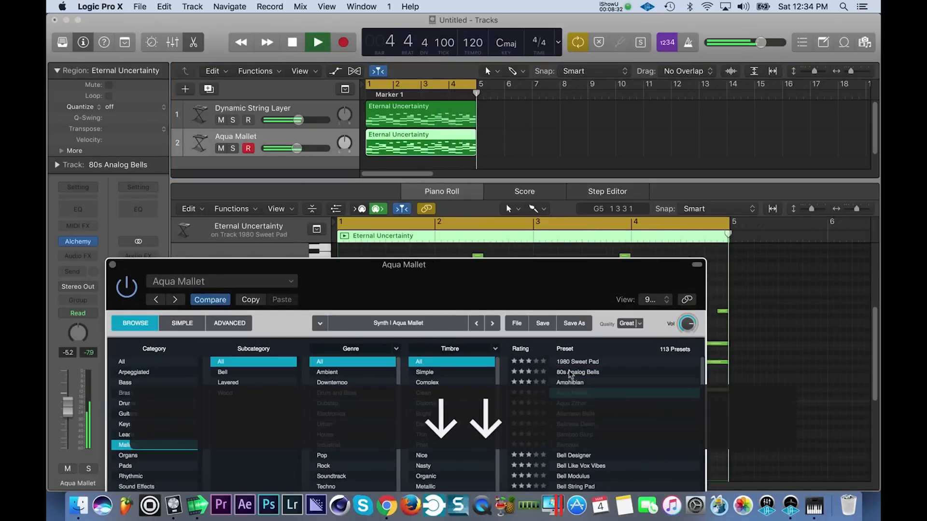
{"action": "key", "text": "Down"}
{"action": "key", "text": "Down"}
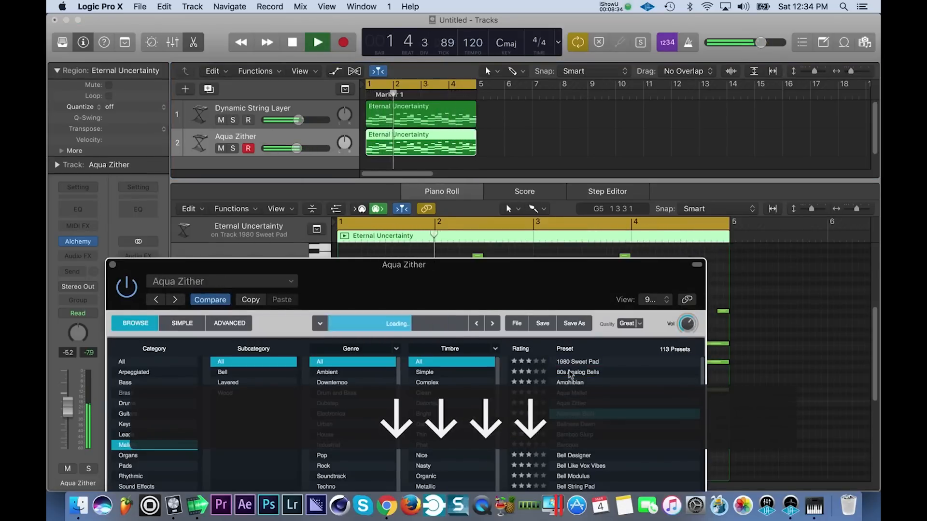
{"action": "key", "text": "Down"}
{"action": "key", "text": "Down"}
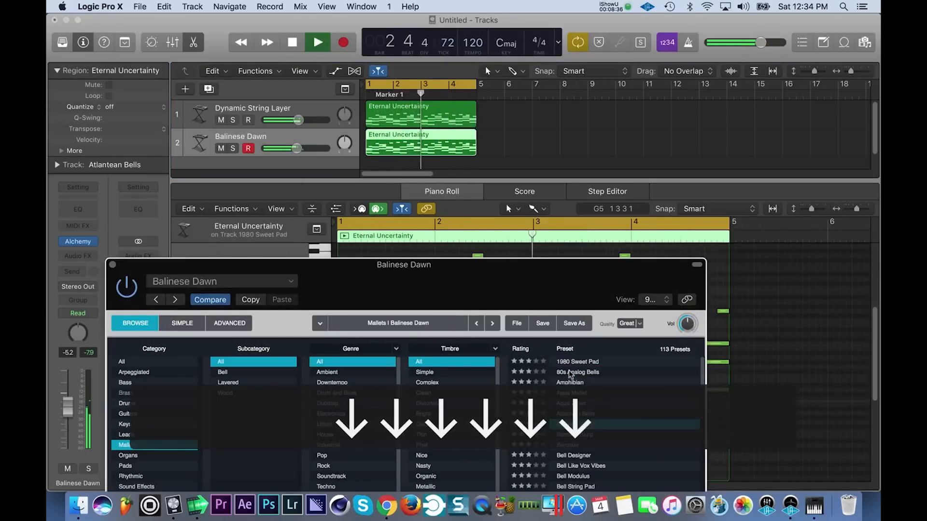
{"action": "key", "text": "Down"}
{"action": "key", "text": "Down"}
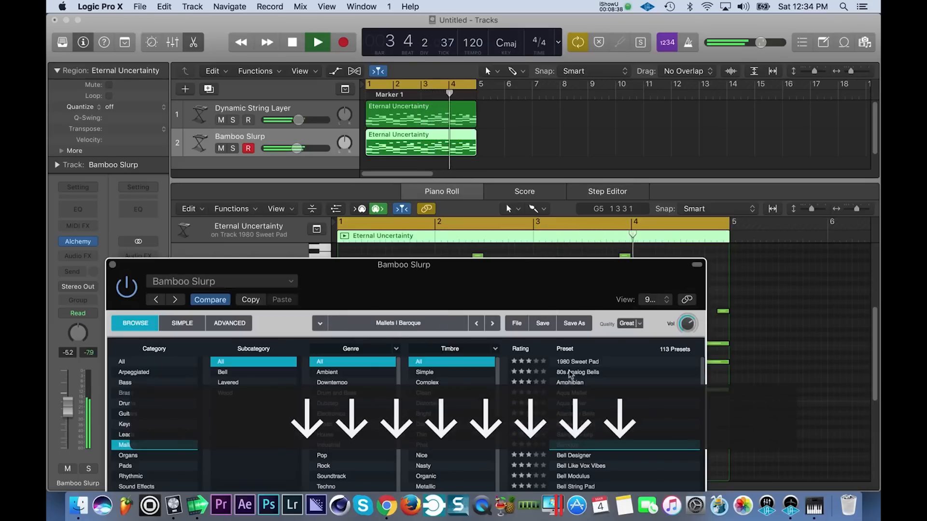
{"action": "key", "text": "Down"}
{"action": "key", "text": "Down"}
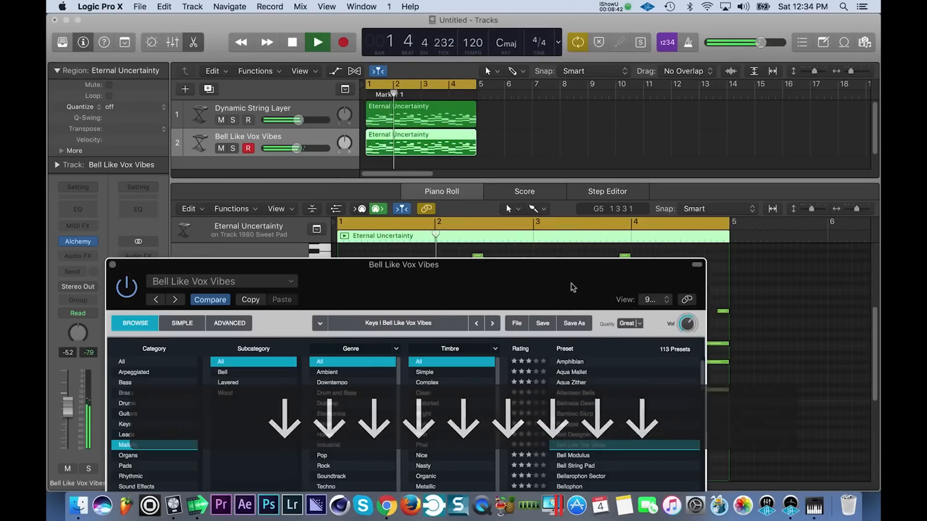
{"action": "left_click", "coordinate": [112, 265]}
Step: Enlarge the tracks area, copy both regions to bar 5 and move the cycle range to bars 5 through 8
{"action": "left_click_drag", "start_coordinate": [463, 181], "coordinate": [464, 305]}
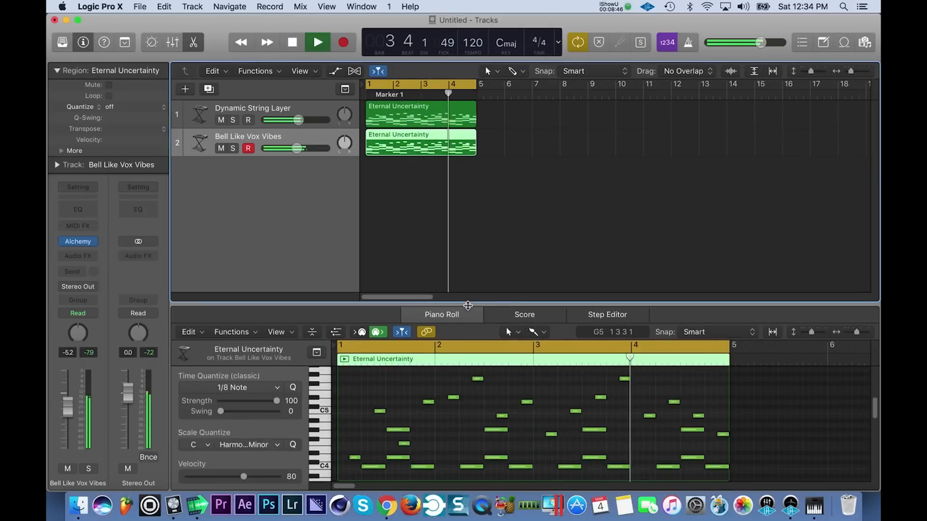
{"action": "left_click_drag", "start_coordinate": [532, 139], "coordinate": [455, 114]}
{"action": "key", "text": "ctrl+c"}
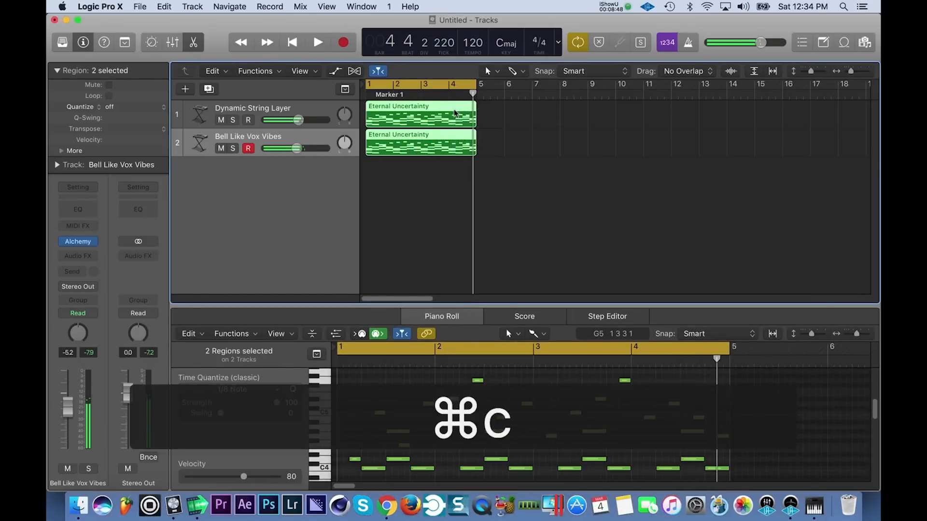
{"action": "left_click", "coordinate": [472, 93]}
{"action": "key", "text": "super+v"}
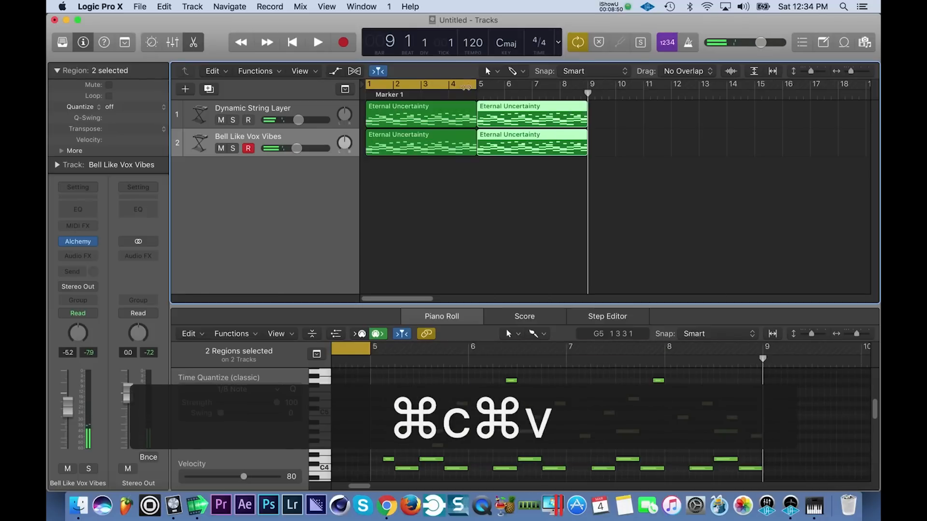
{"action": "left_click_drag", "start_coordinate": [454, 85], "coordinate": [564, 87]}
Step: Create one new software instrument track and load a stereo Alchemy instrument on it
{"action": "left_click", "coordinate": [186, 89]}
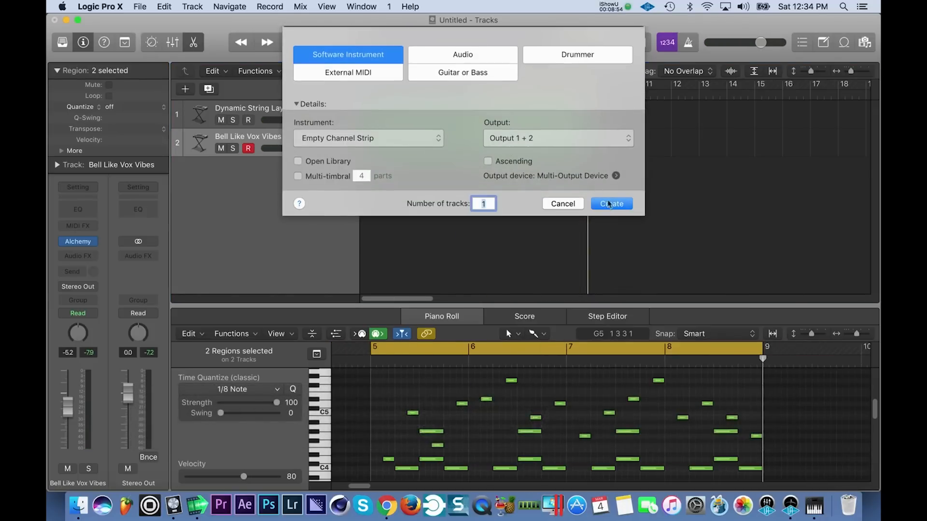
{"action": "left_click", "coordinate": [612, 203]}
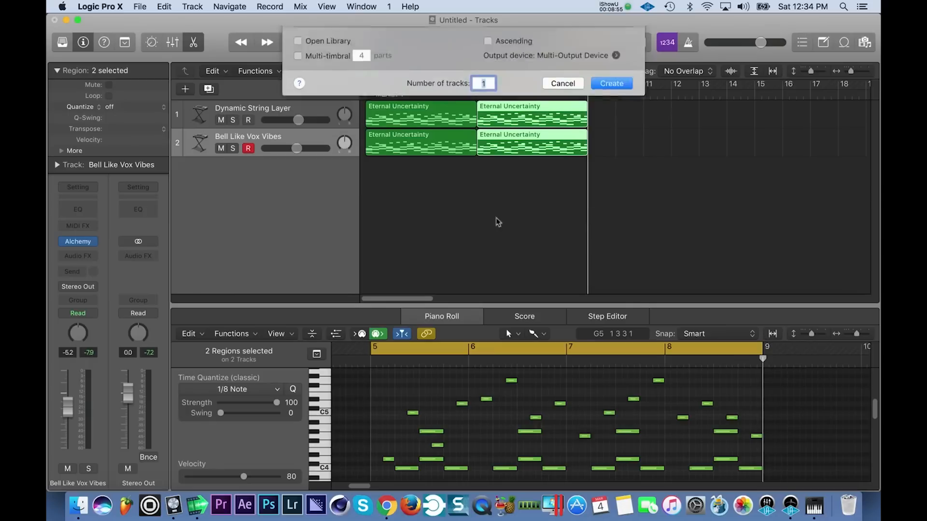
{"action": "left_click", "coordinate": [91, 243]}
{"action": "mouse_move", "coordinate": [120, 270]}
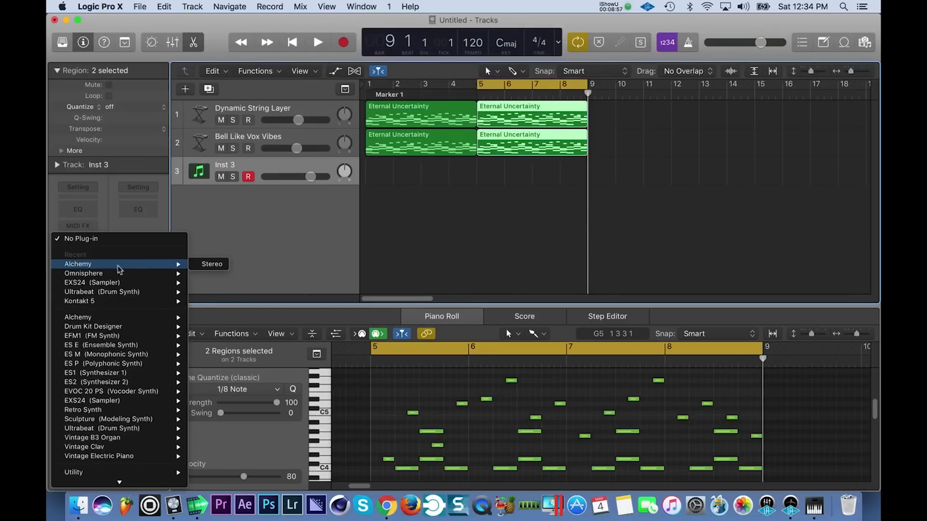
{"action": "left_click", "coordinate": [213, 265]}
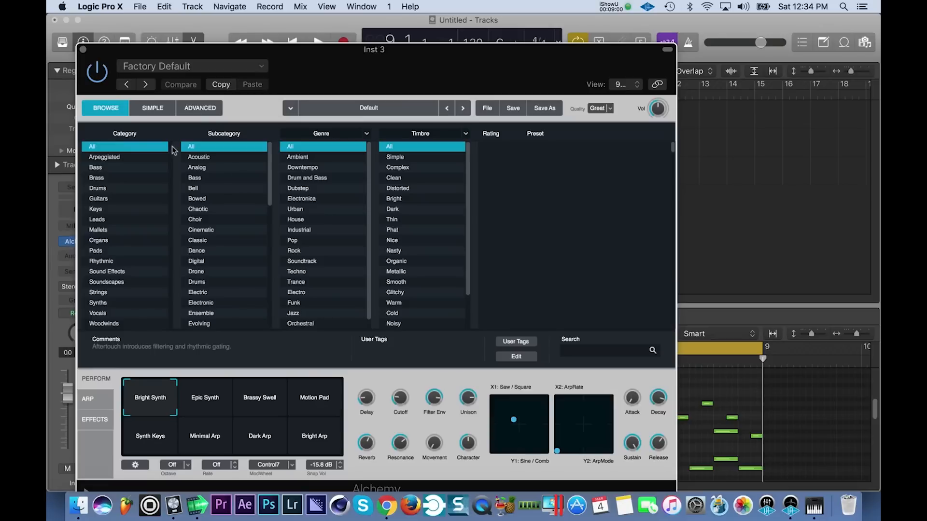
Step: Load the 80s Sync Lead preset from the Leads category on the third track's Alchemy
{"action": "left_click", "coordinate": [97, 219]}
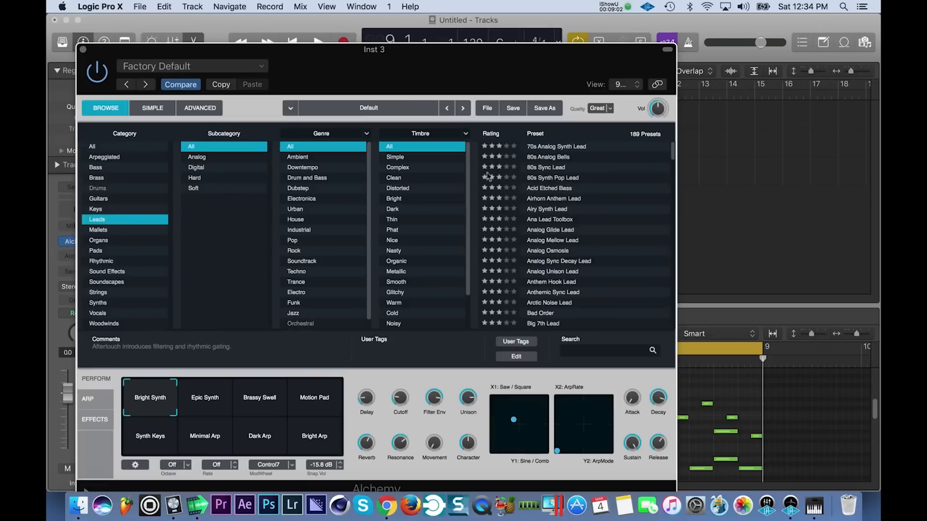
{"action": "left_click", "coordinate": [560, 168]}
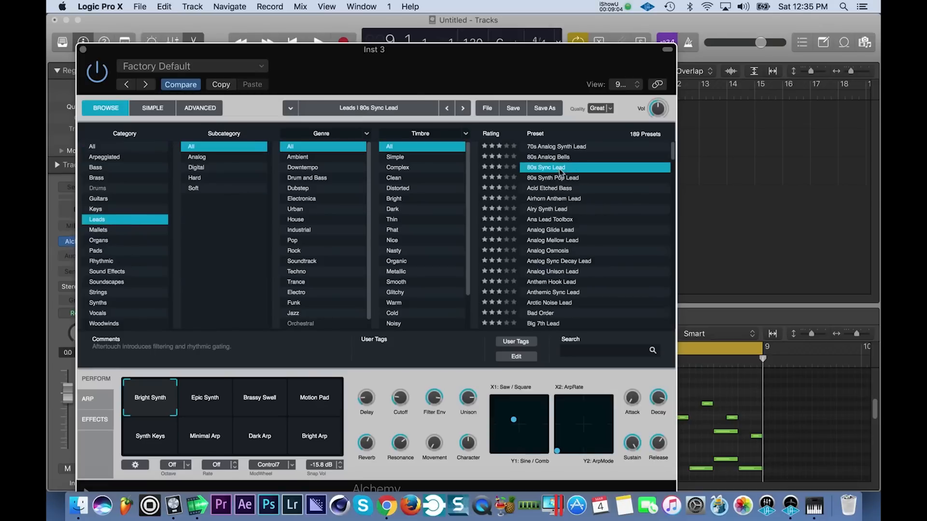
{"action": "left_click_drag", "start_coordinate": [503, 90], "coordinate": [590, 267]}
Step: Add a Channel EQ to the 80s Sync Lead track with the analyzer on and a high cut at 560 Hz
{"action": "left_click", "coordinate": [86, 211]}
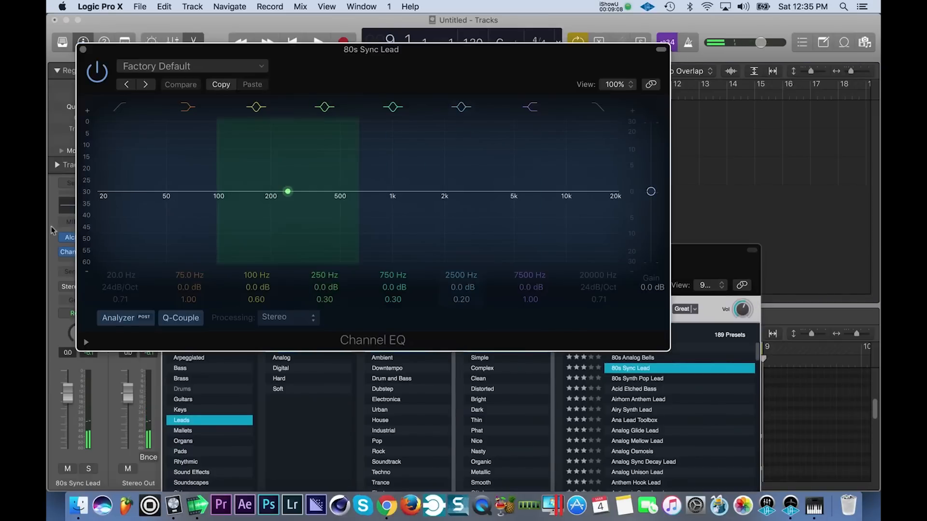
{"action": "left_click", "coordinate": [122, 320]}
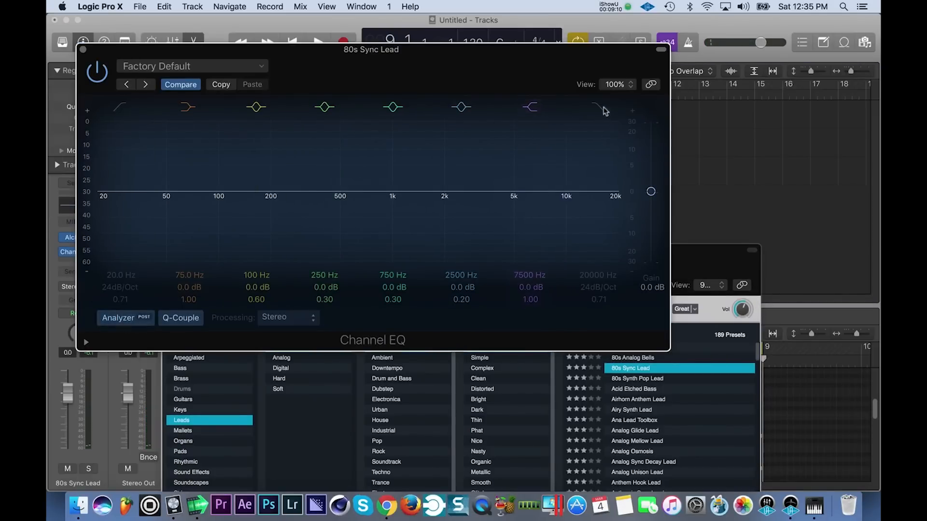
{"action": "left_click_drag", "start_coordinate": [589, 211], "coordinate": [326, 210]}
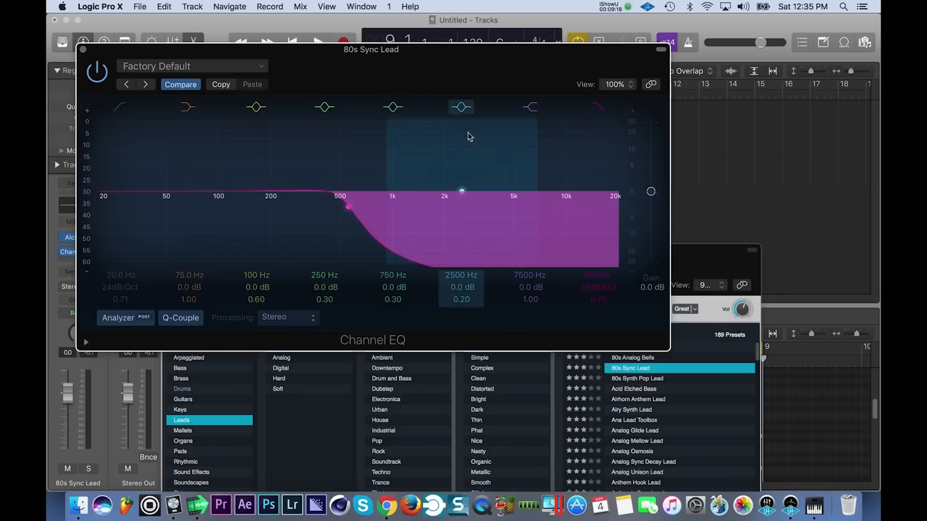
{"action": "left_click_drag", "start_coordinate": [415, 79], "coordinate": [454, 86]}
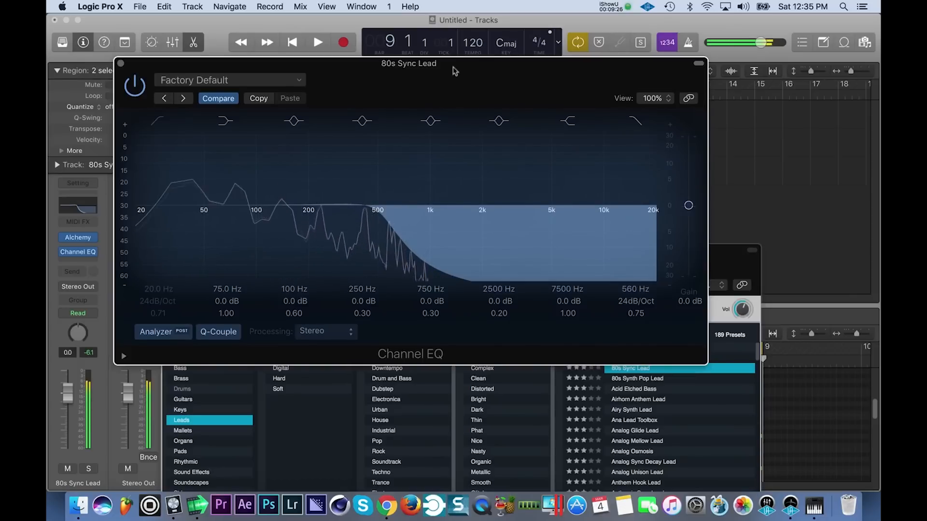
{"action": "left_click_drag", "start_coordinate": [455, 87], "coordinate": [509, 185]}
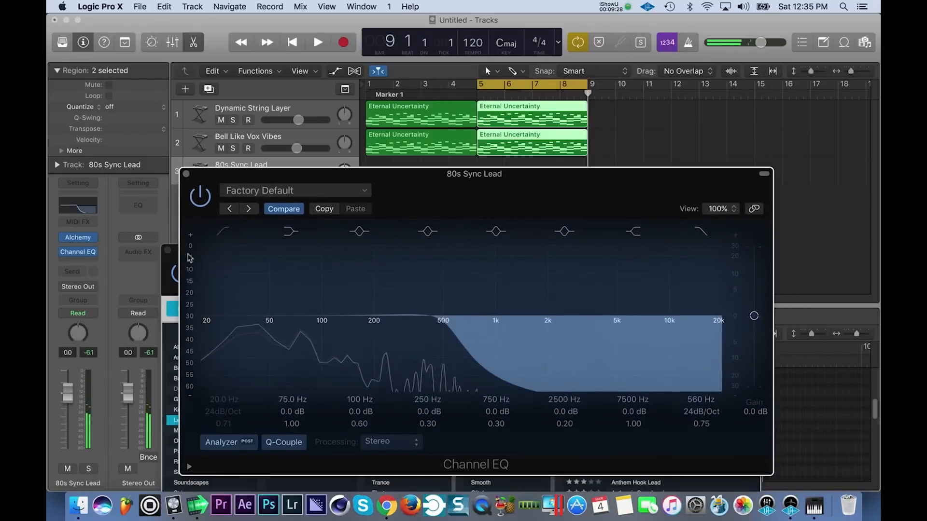
Step: Enable the Channel EQ's low cut at 26 Hz on the 80s Sync Lead track and close the EQ window
{"action": "left_click", "coordinate": [222, 233]}
{"action": "left_click_drag", "start_coordinate": [205, 363], "coordinate": [232, 363]}
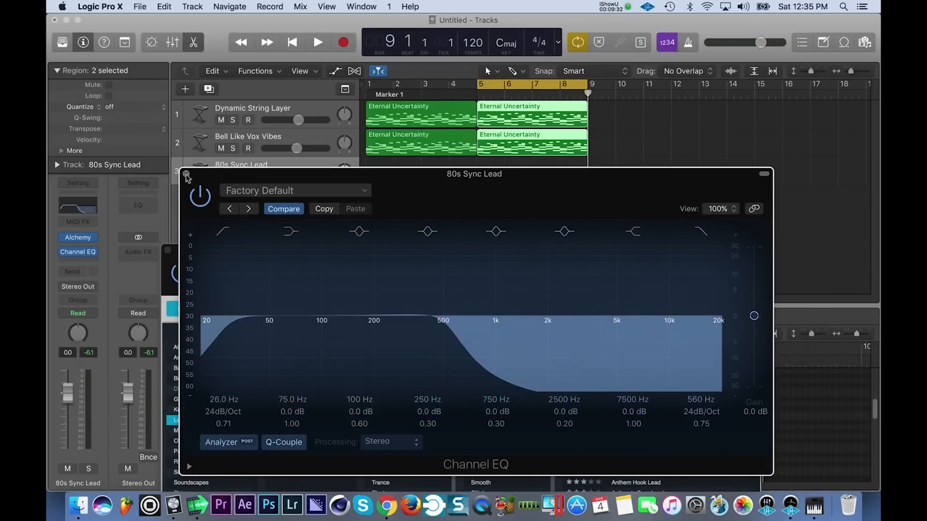
{"action": "left_click", "coordinate": [186, 174]}
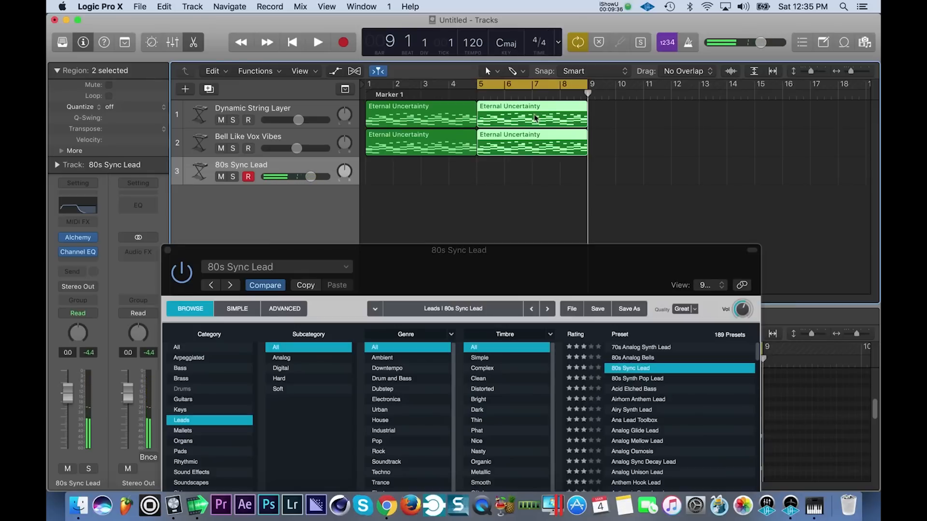
Step: Rehearse over the playback, then record a low bass line on the 80s Sync Lead track across bars 5 through 8
{"action": "key", "text": "space"}
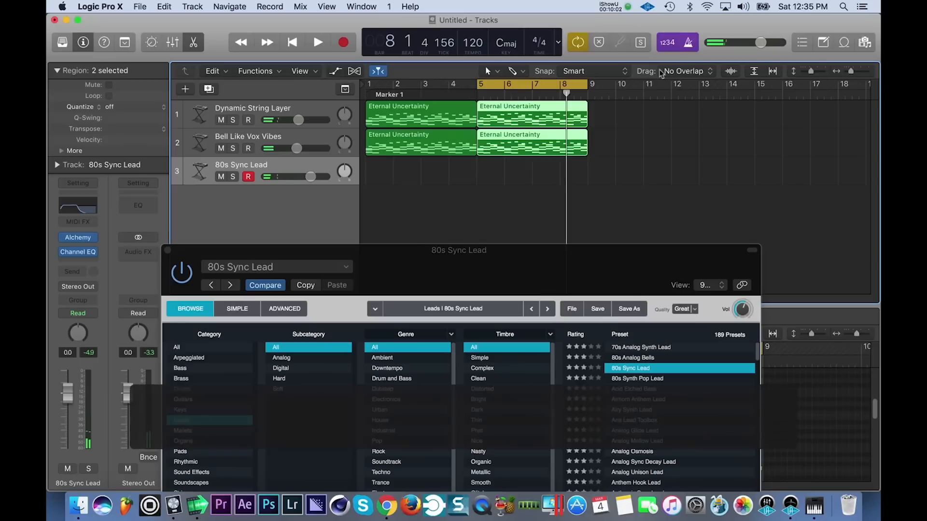
{"action": "key", "text": "space"}
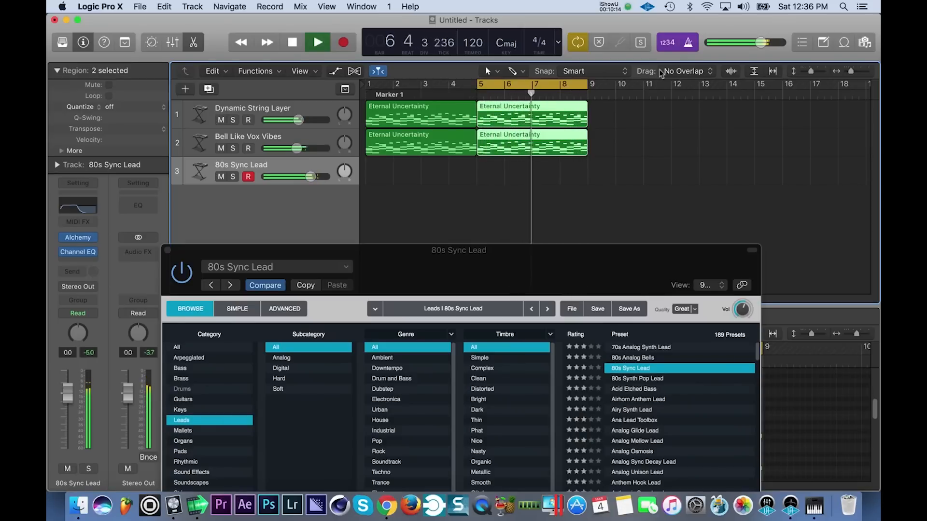
{"action": "key", "text": "space"}
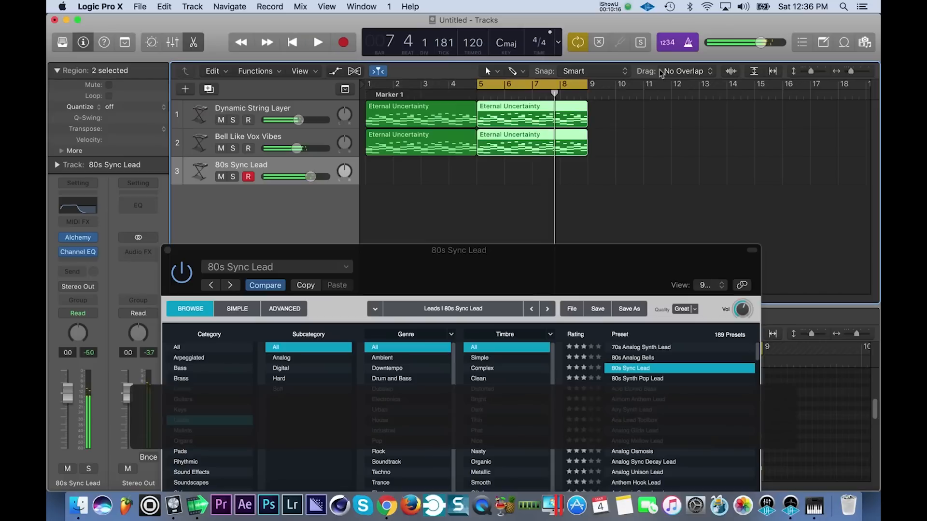
{"action": "key", "text": "cmd+r"}
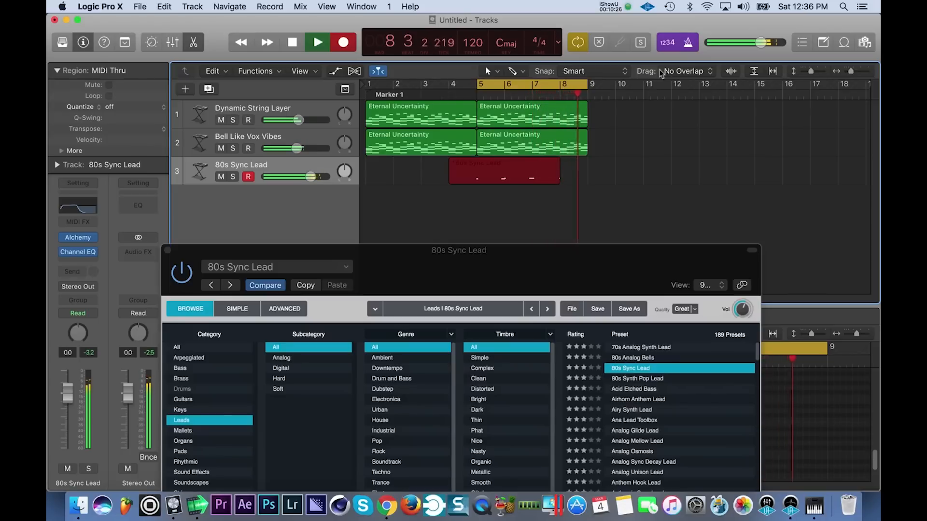
{"action": "key", "text": "space"}
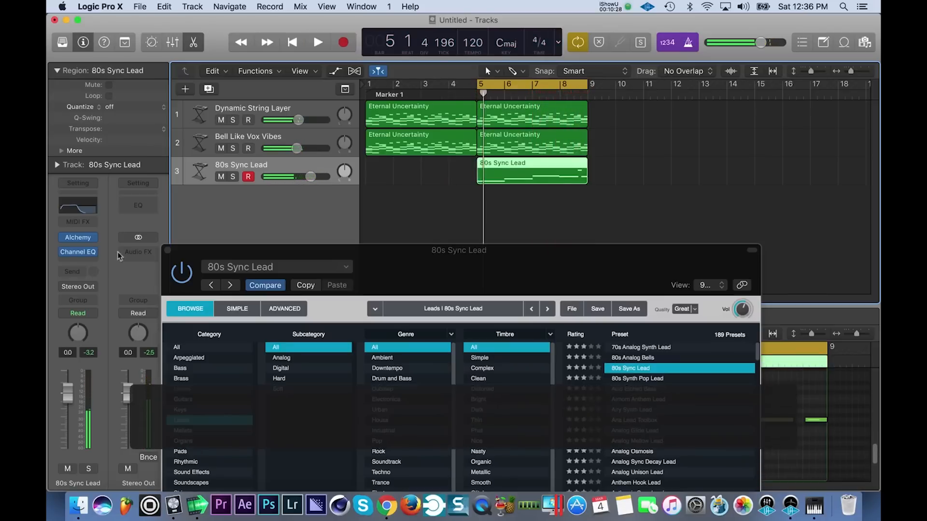
Step: Close the Alchemy window and quantize all notes of the recorded 80s Sync Lead region to 1/8 Note
{"action": "left_click", "coordinate": [167, 251]}
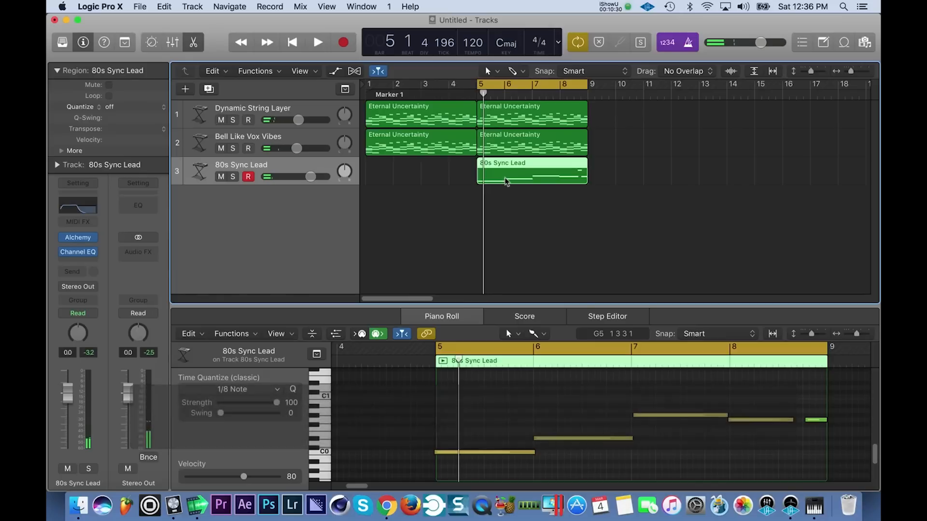
{"action": "key", "text": "super+a"}
{"action": "key", "text": "q"}
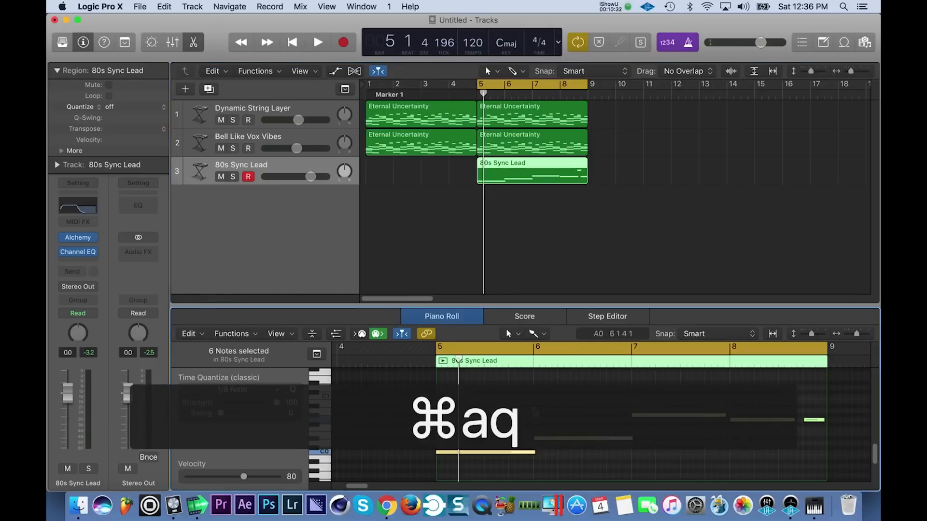
{"action": "key", "text": "super+a"}
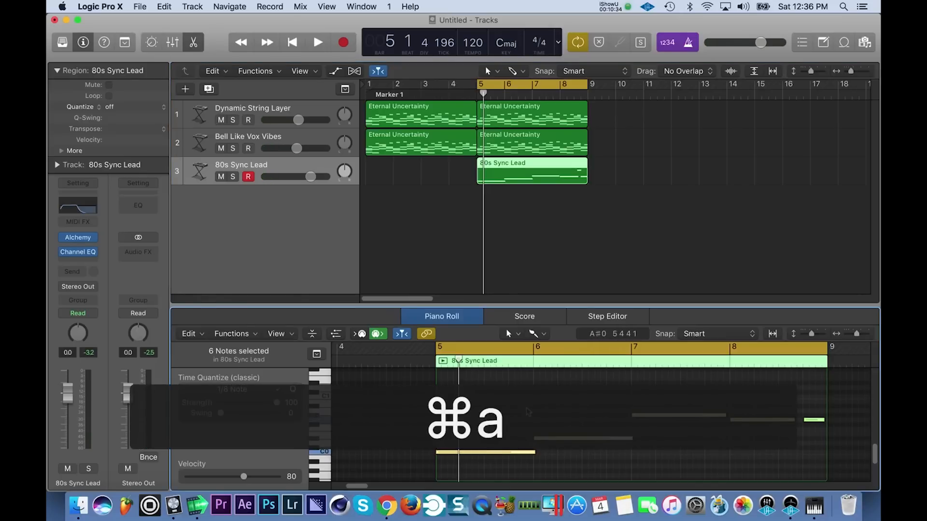
{"action": "key", "text": "q"}
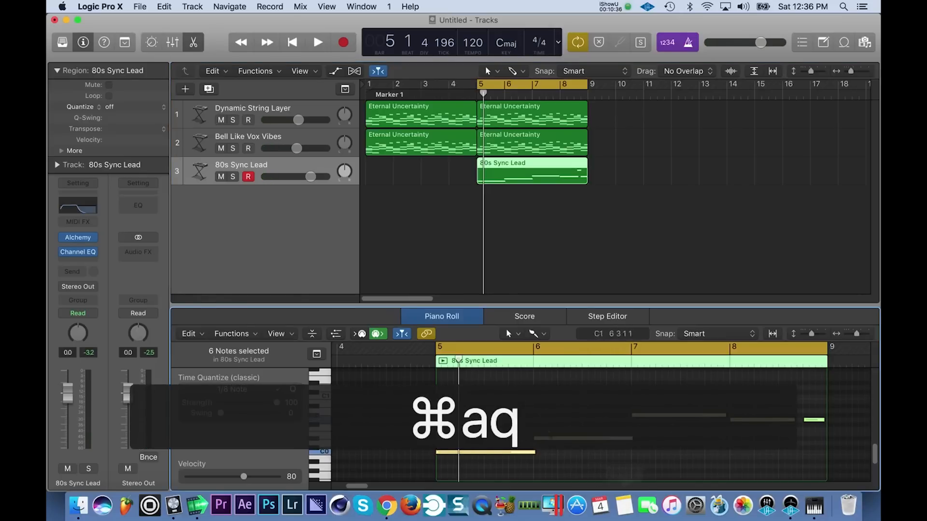
{"action": "scroll", "coordinate": [696, 419], "scroll_direction": "up", "scroll_amount": 2}
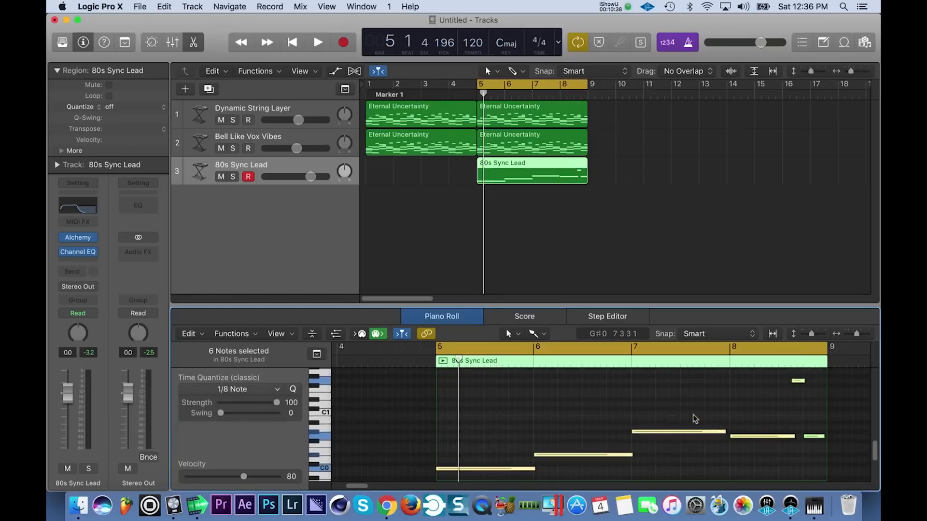
Step: Play back the quantized bass line and lengthen its last G0 note to the region's end at bar 9
{"action": "key", "text": "space"}
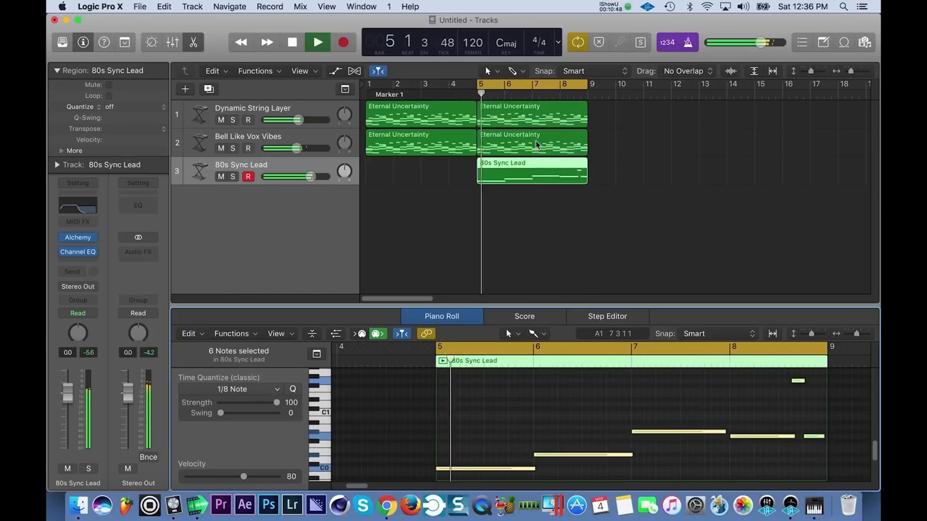
{"action": "key", "text": "space"}
{"action": "left_click", "coordinate": [668, 401]}
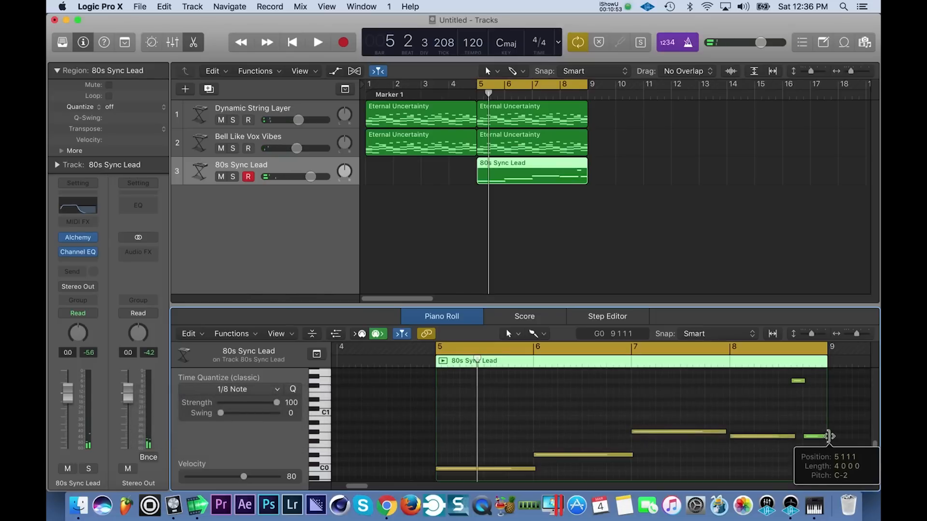
{"action": "left_click", "coordinate": [826, 437]}
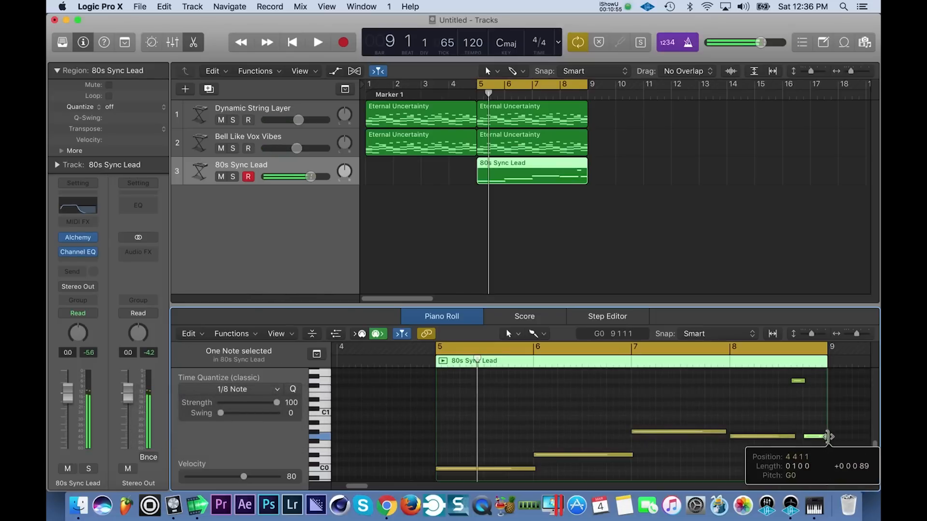
Step: Copy the three regions at bar 5 to bar 9, then extend the cycle range through bar 12 for playback
{"action": "left_click_drag", "start_coordinate": [608, 176], "coordinate": [570, 121]}
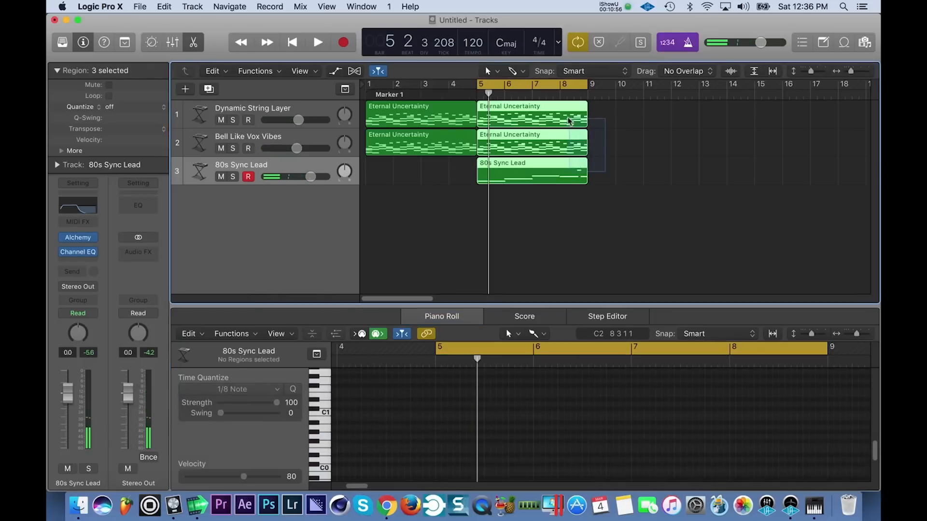
{"action": "key", "text": "super+c"}
{"action": "left_click", "coordinate": [592, 88]}
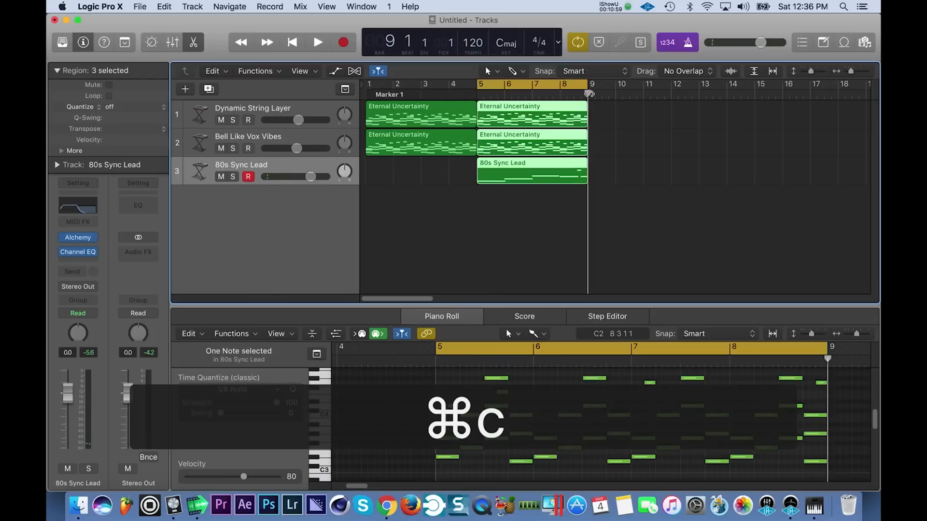
{"action": "key", "text": "super+v"}
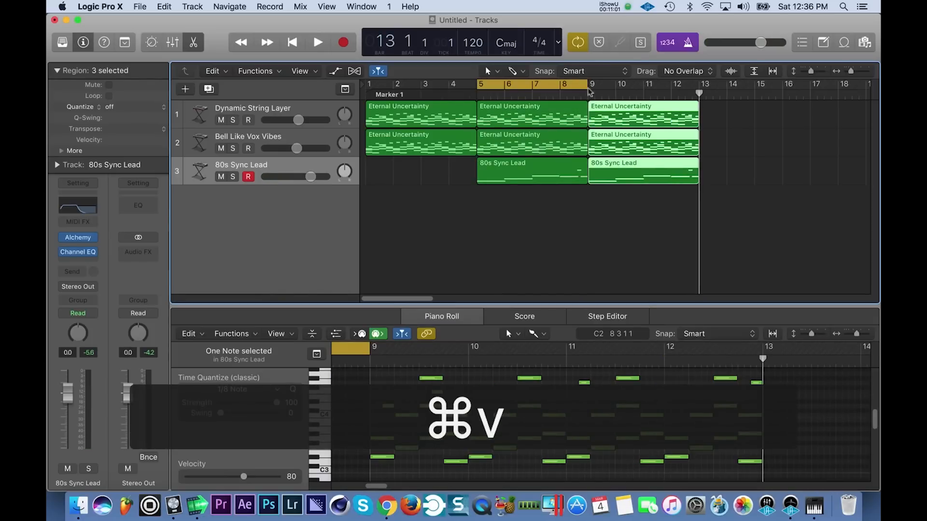
{"action": "left_click_drag", "start_coordinate": [590, 87], "coordinate": [699, 107]}
{"action": "key", "text": "space"}
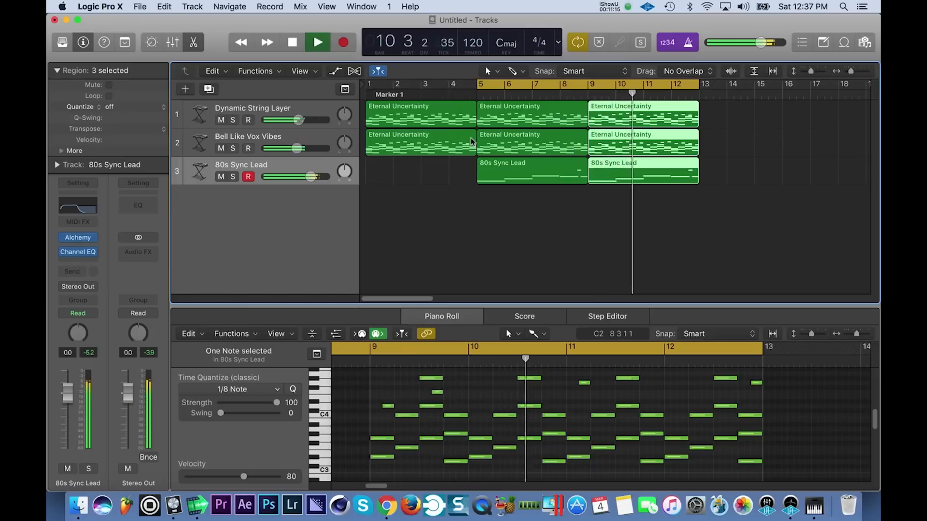
{"action": "key", "text": "space"}
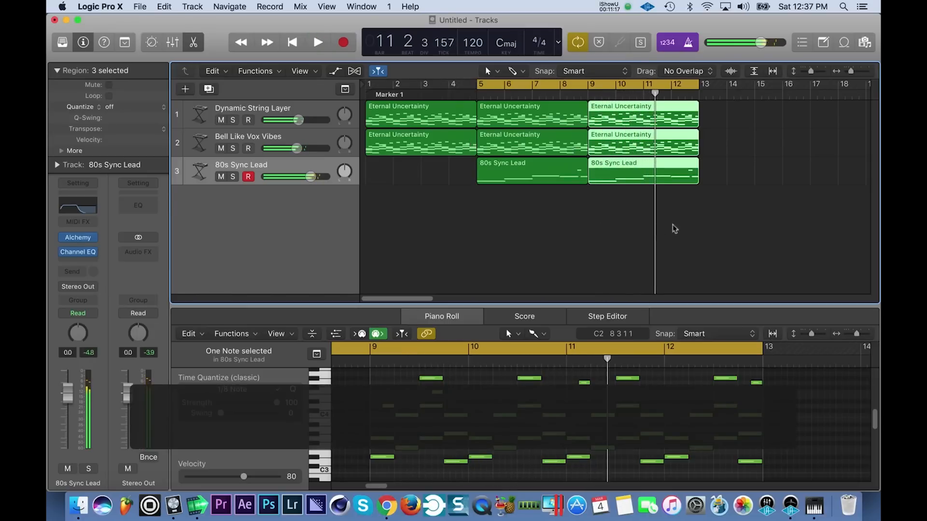
Step: Select the copied 80s Sync Lead region and set the cycle range to bars 9 through 12 for playback
{"action": "left_click", "coordinate": [637, 221]}
{"action": "left_click", "coordinate": [640, 178]}
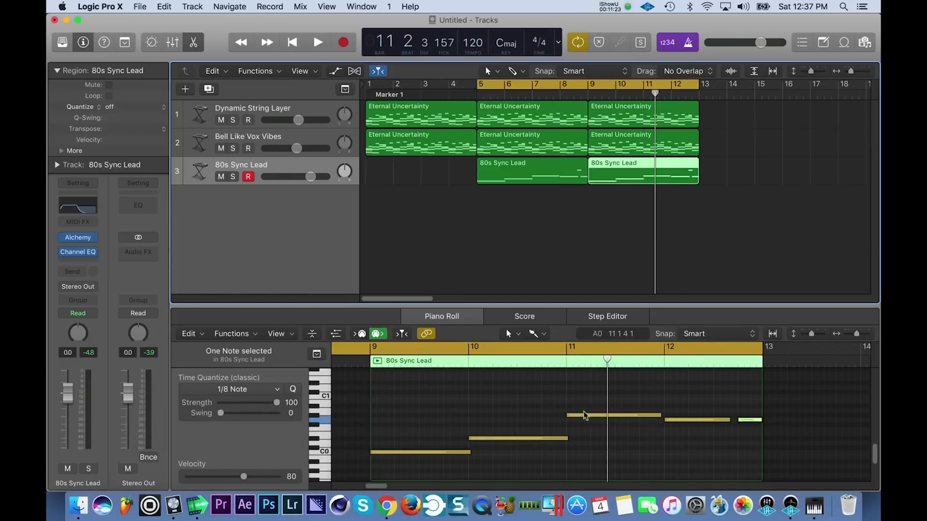
{"action": "left_click", "coordinate": [590, 87]}
{"action": "left_click_drag", "start_coordinate": [592, 90], "coordinate": [699, 90]}
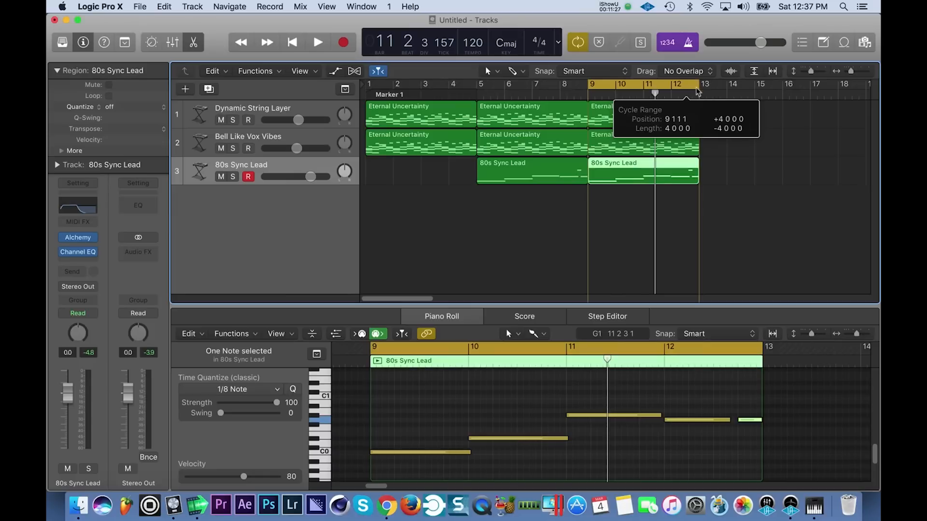
{"action": "key", "text": "space"}
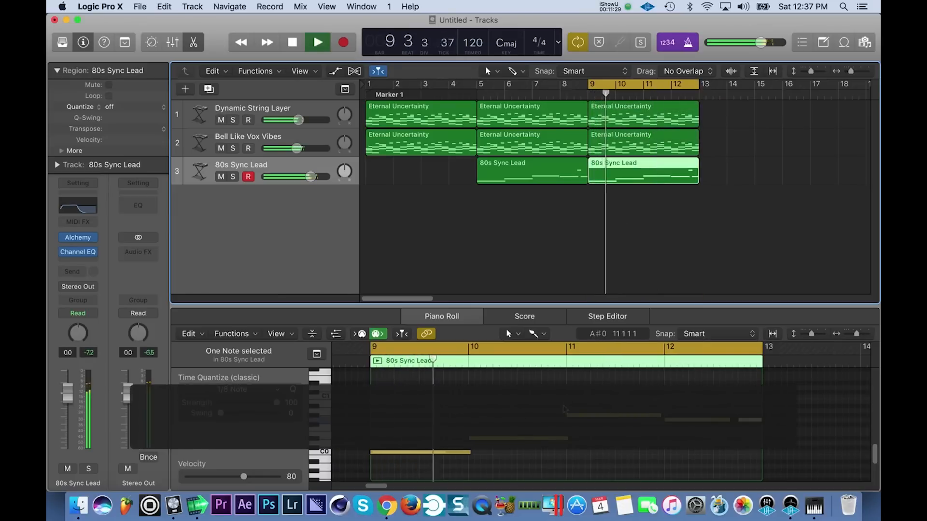
{"action": "key", "text": "space"}
Step: Try raising the bar 11 bass note to C1 at two beats long, followed by a two-beat F1 note
{"action": "left_click_drag", "start_coordinate": [596, 416], "coordinate": [592, 396]}
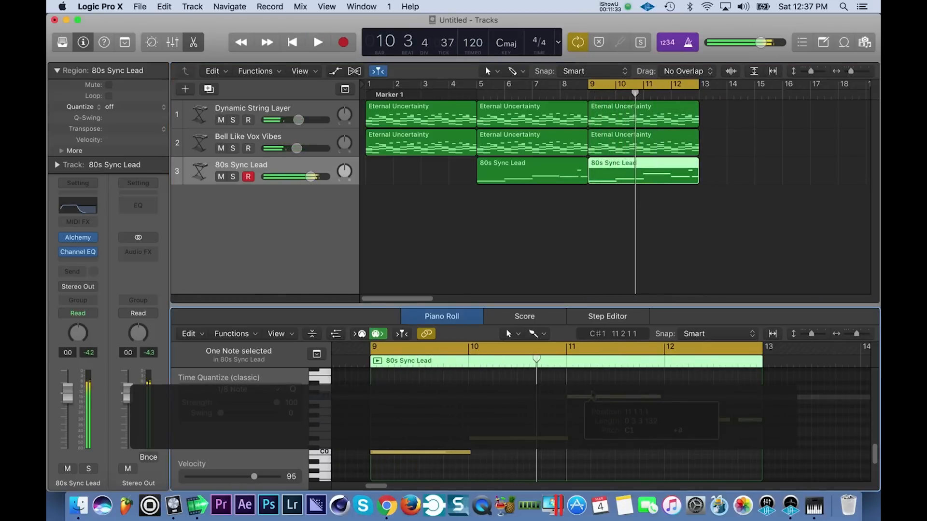
{"action": "left_click_drag", "start_coordinate": [661, 397], "coordinate": [615, 403]}
{"action": "left_click", "coordinate": [618, 375]}
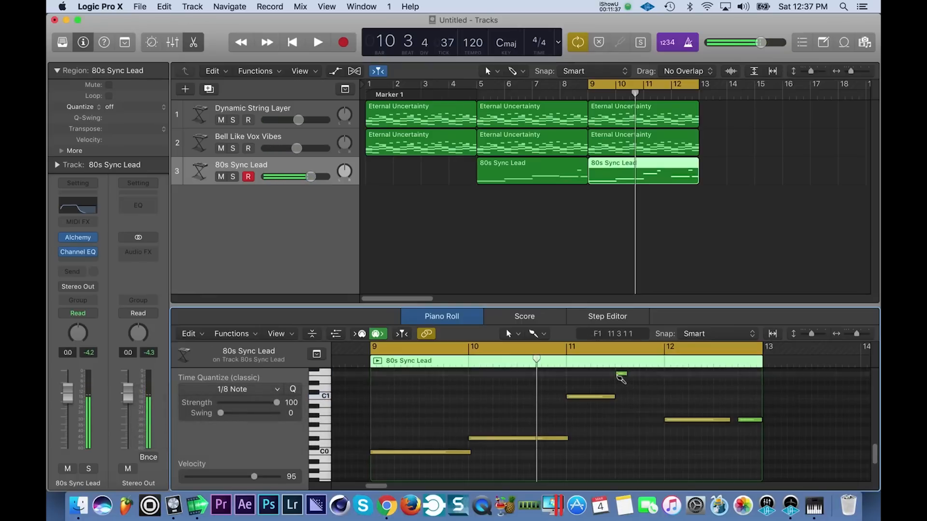
{"action": "left_click_drag", "start_coordinate": [625, 374], "coordinate": [664, 375]}
{"action": "key", "text": "space"}
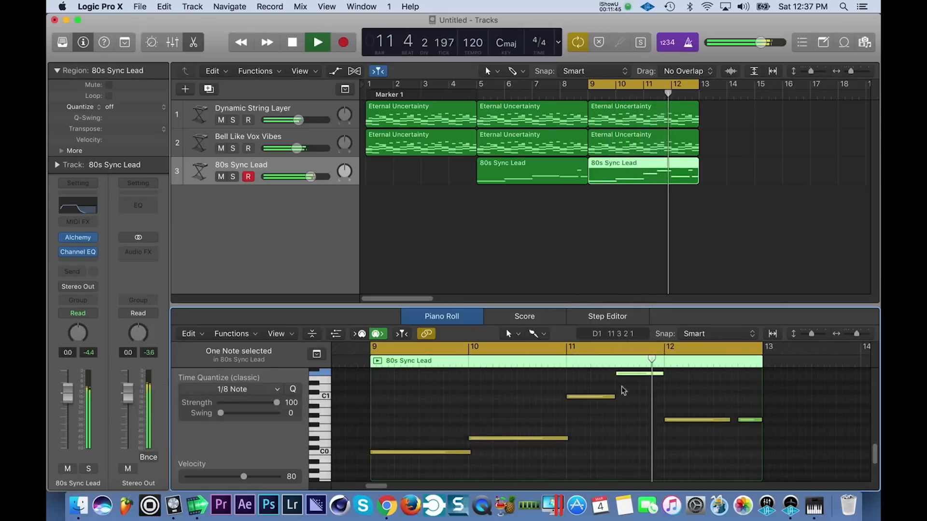
{"action": "key", "text": "space"}
Step: Close the Note Repeat window and undo the pitch, length and added-note edits in bar 11
{"action": "left_click", "coordinate": [609, 356]}
{"action": "left_click_drag", "start_coordinate": [610, 356], "coordinate": [599, 377]}
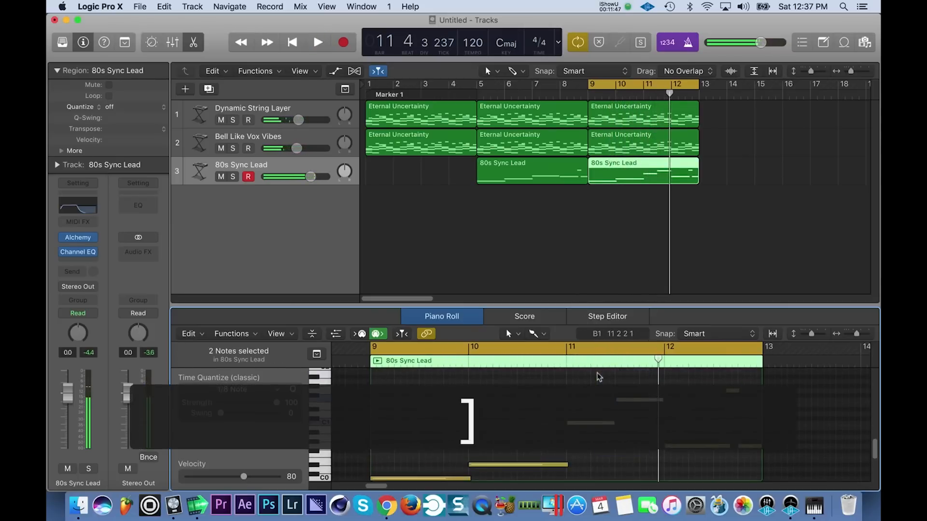
{"action": "key", "text": "super+z"}
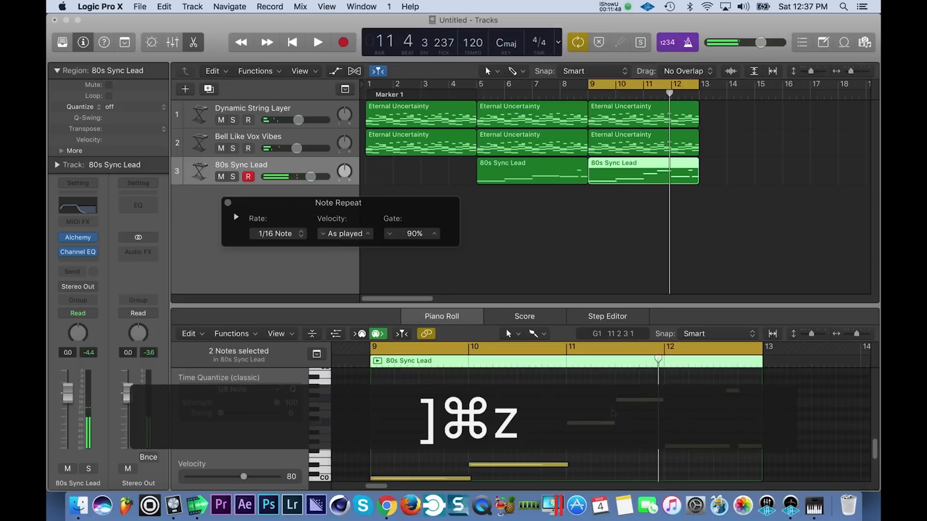
{"action": "left_click", "coordinate": [228, 203]}
{"action": "key", "text": "super+z"}
{"action": "key", "text": "super+z"}
{"action": "key", "text": "super+z"}
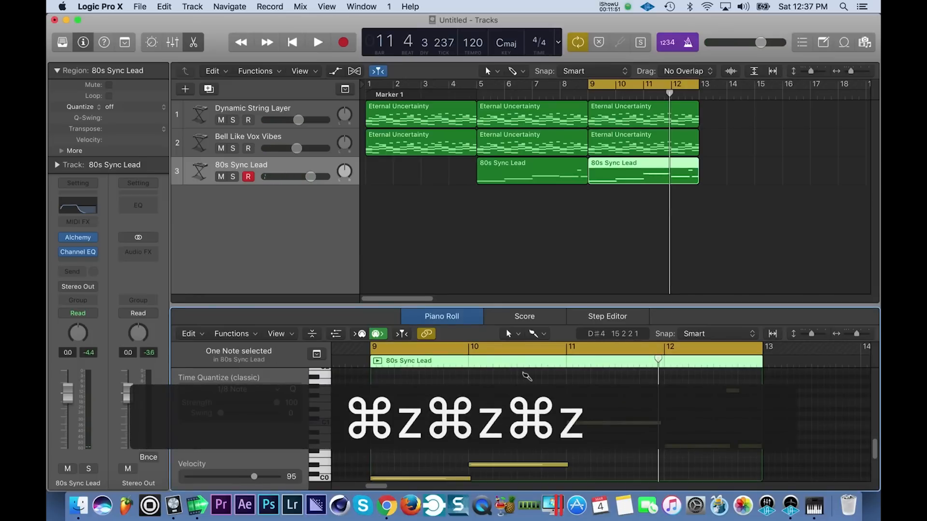
{"action": "key", "text": "super+z"}
{"action": "scroll", "coordinate": [647, 463], "scroll_direction": "down", "scroll_amount": 2}
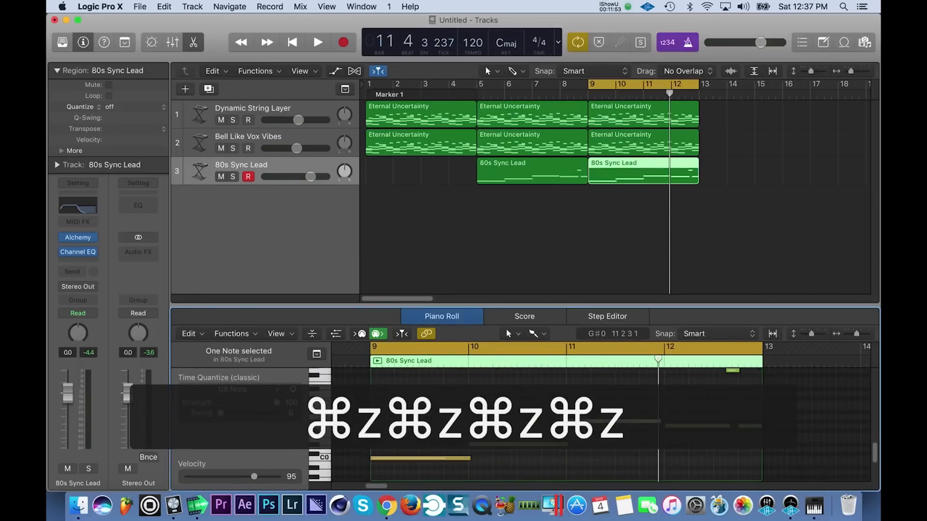
Step: Shorten the bar 11 bass note to two beats and add a one-beat D#1 note on beat 3
{"action": "key", "text": "space"}
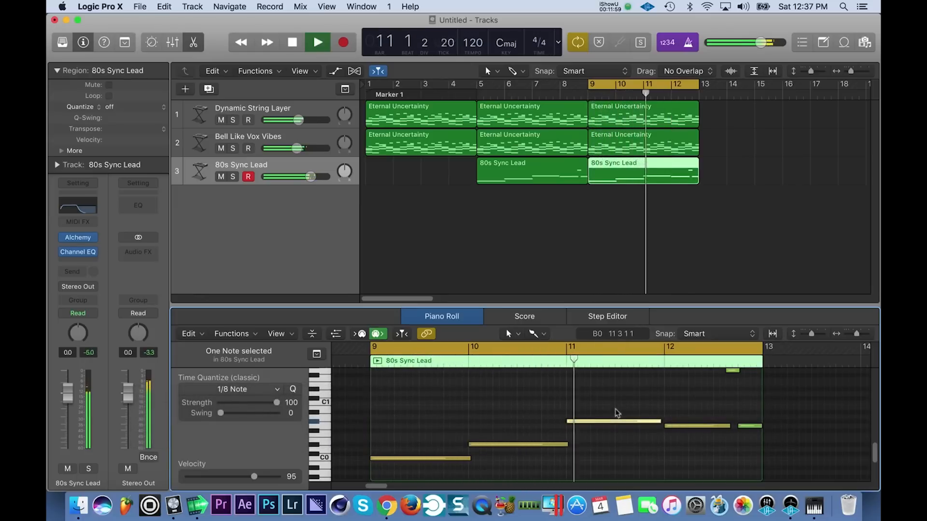
{"action": "key", "text": "space"}
{"action": "left_click_drag", "start_coordinate": [636, 418], "coordinate": [624, 416]}
{"action": "left_click", "coordinate": [621, 388], "text": "super"}
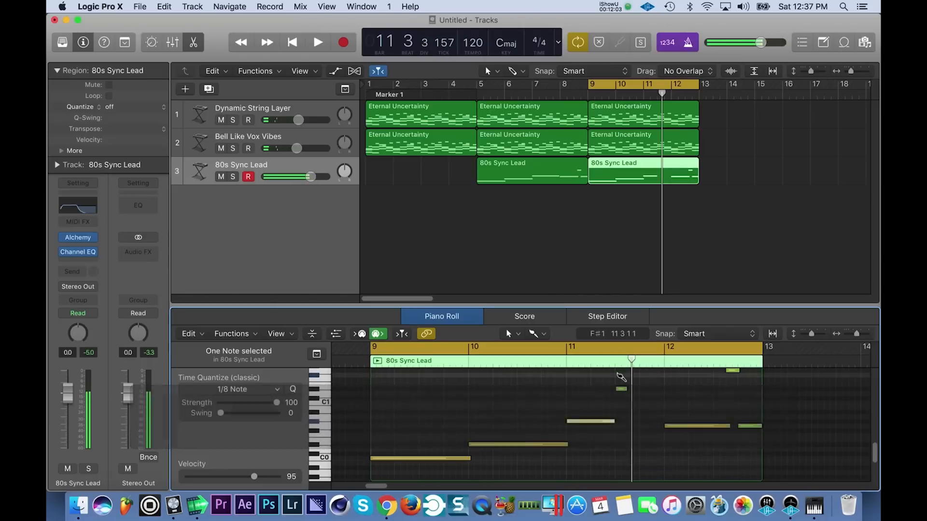
{"action": "left_click_drag", "start_coordinate": [627, 388], "coordinate": [638, 387]}
Step: Add a one-beat D1 note on beat 4 of bar 11 and play back the cycled bars
{"action": "left_click", "coordinate": [644, 393], "text": "super"}
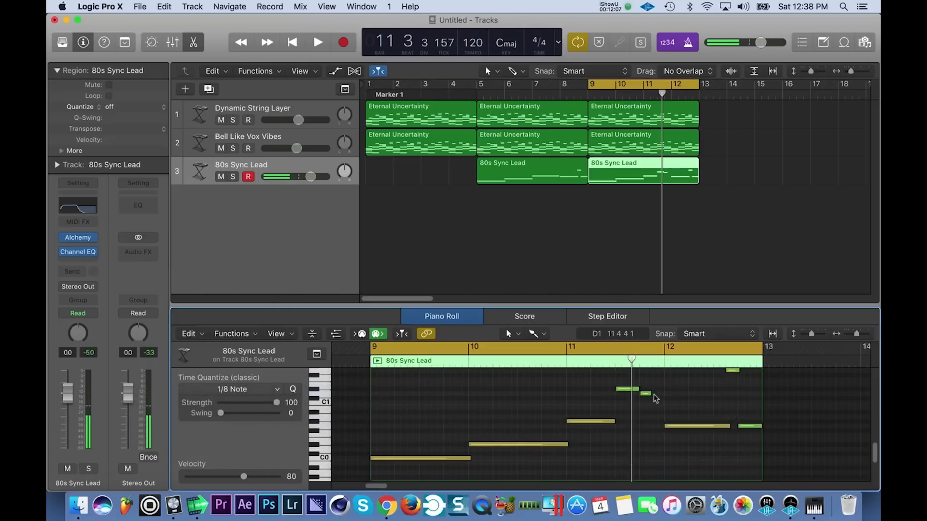
{"action": "left_click_drag", "start_coordinate": [649, 395], "coordinate": [663, 394]}
{"action": "key", "text": "space"}
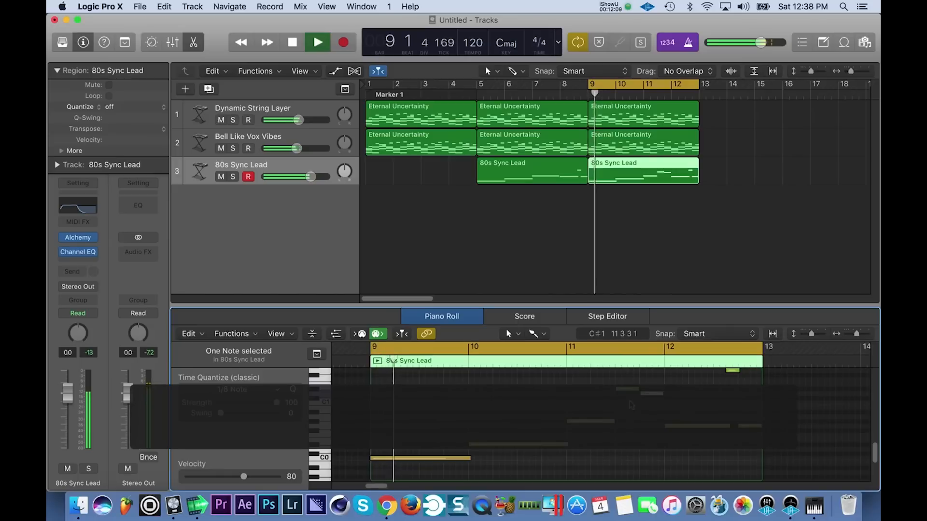
{"action": "left_click", "coordinate": [663, 441]}
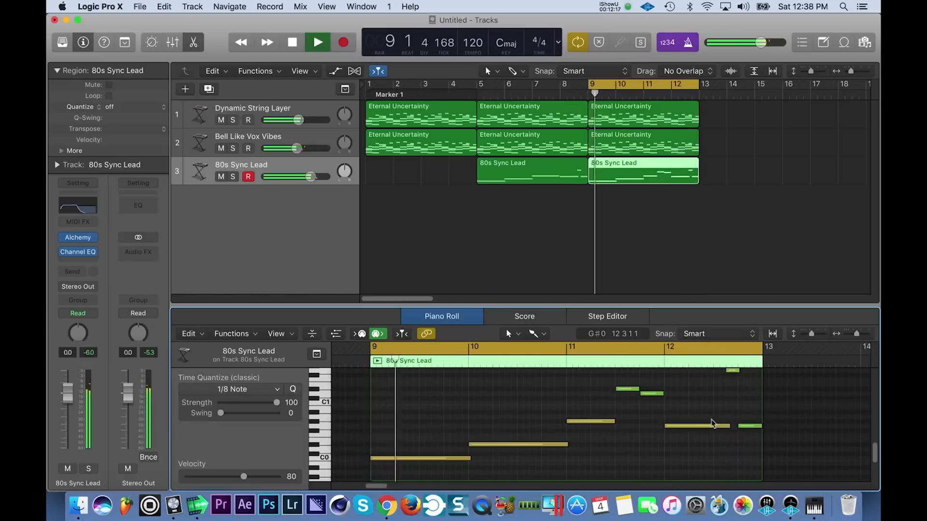
Step: Slightly lengthen the last two bass notes in bar 11, extend the cycle range back to bar 5 and play it
{"action": "left_click_drag", "start_coordinate": [669, 401], "coordinate": [644, 389]}
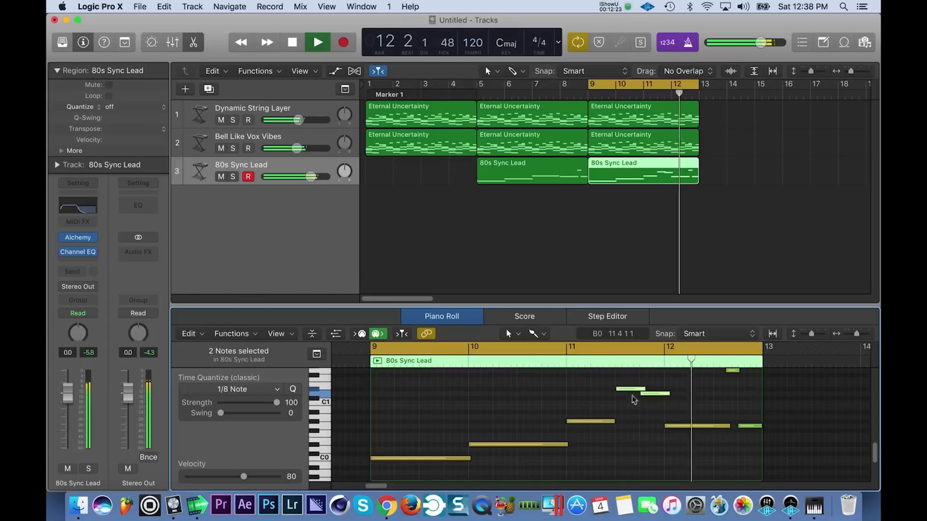
{"action": "left_click_drag", "start_coordinate": [589, 84], "coordinate": [479, 84]}
{"action": "key", "text": "Return"}
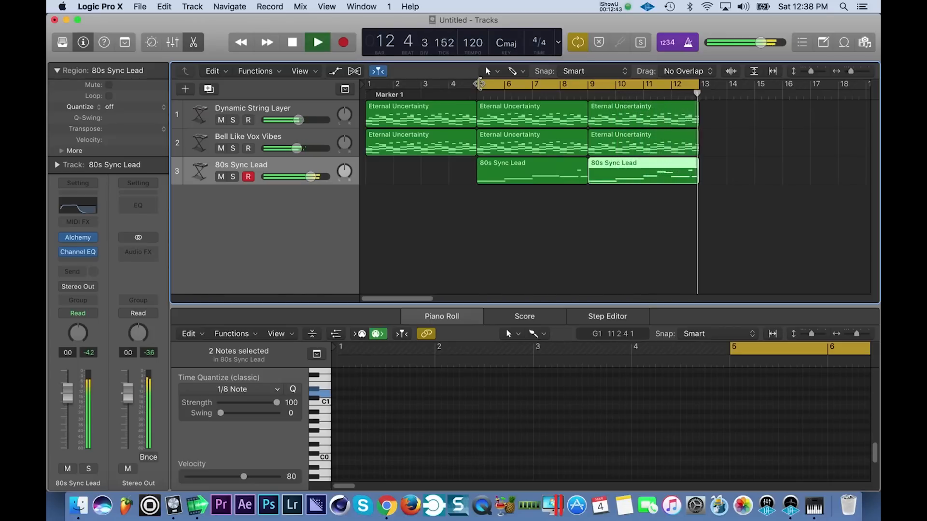
{"action": "key", "text": "space"}
Step: Copy the Bell Like Vox Vibes region that starts at bar 9 to bar 13 on the same track
{"action": "left_click_drag", "start_coordinate": [734, 143], "coordinate": [633, 149]}
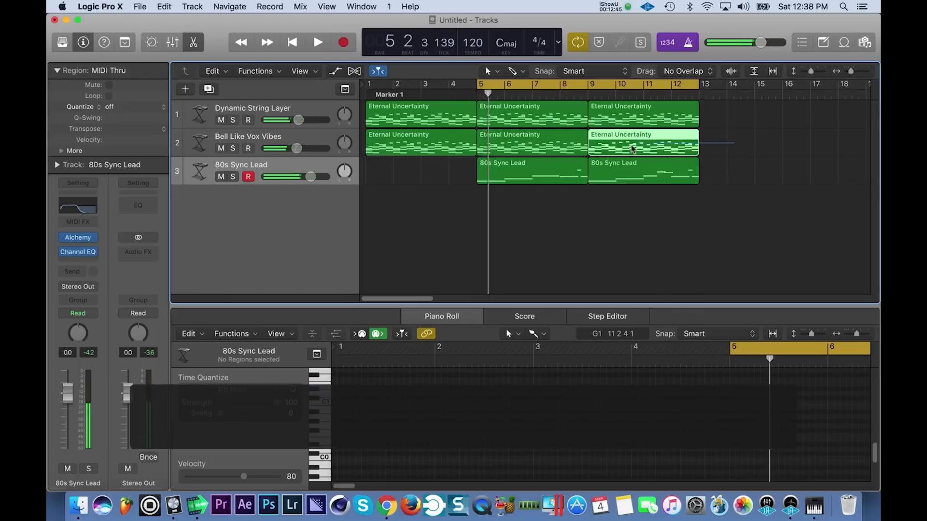
{"action": "key", "text": "super+c"}
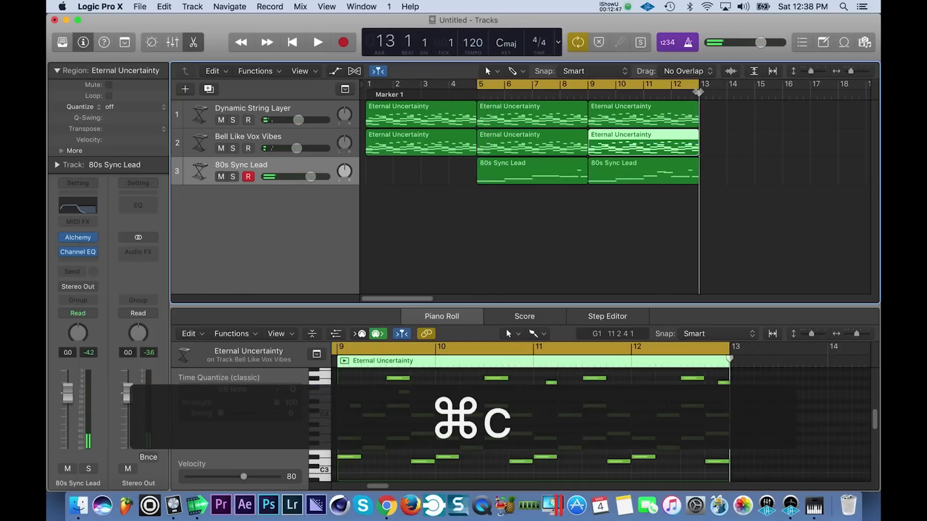
{"action": "key", "text": "super+v"}
{"action": "left_click_drag", "start_coordinate": [713, 171], "coordinate": [714, 149]}
Step: Set the cycle range to bars 13 through 16 and play it back
{"action": "left_click", "coordinate": [681, 84]}
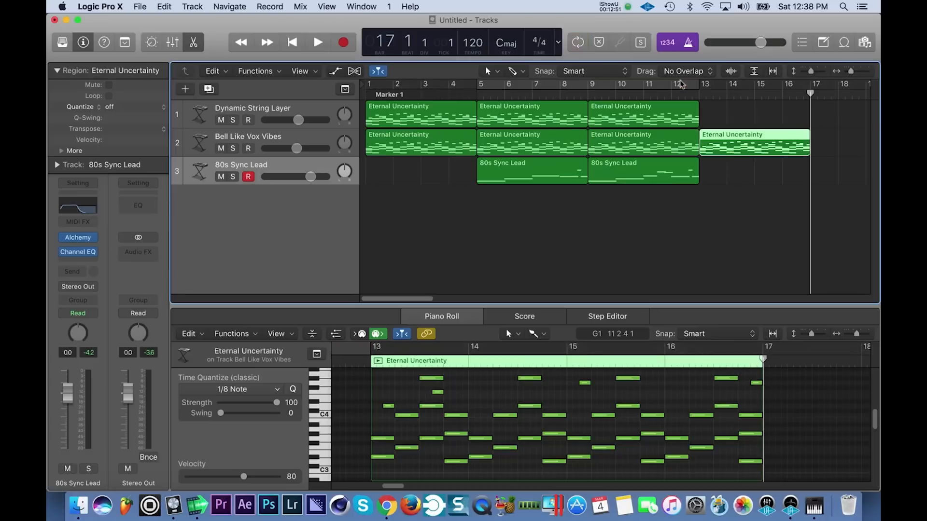
{"action": "left_click_drag", "start_coordinate": [703, 89], "coordinate": [809, 86]}
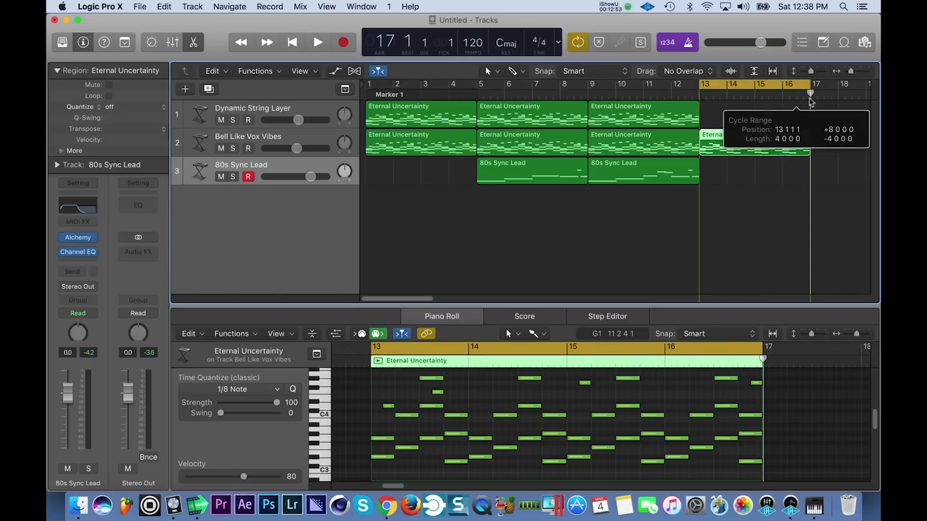
{"action": "key", "text": "space"}
{"action": "scroll", "coordinate": [743, 152], "scroll_direction": "right", "scroll_amount": 3}
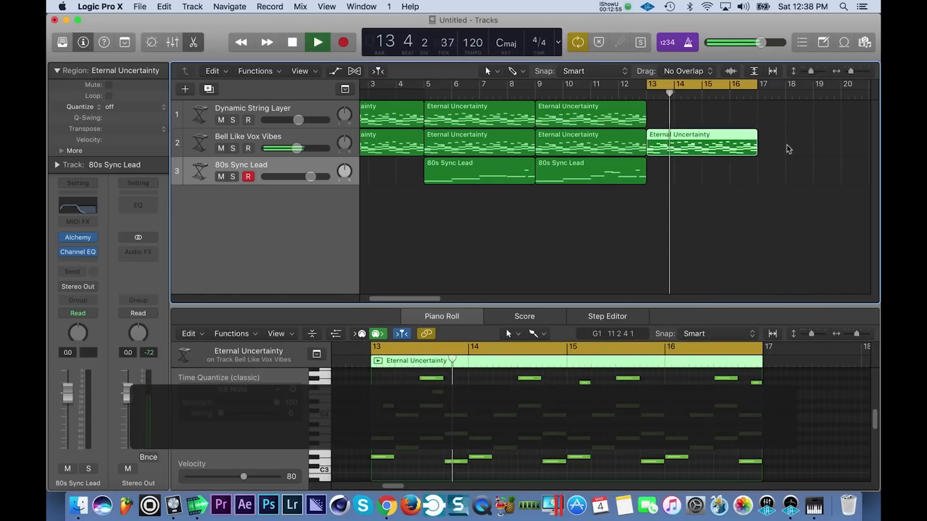
Step: Copy the Bell Like Vox Vibes region from bar 13 to bar 17 and extend the cycle range to bar 21
{"action": "key", "text": "cmd+c"}
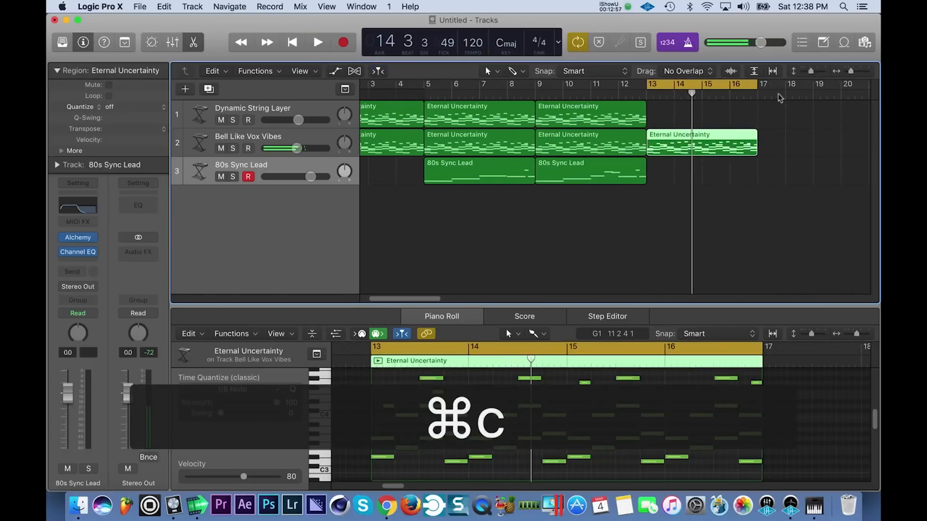
{"action": "left_click", "coordinate": [758, 95]}
{"action": "key", "text": "super+v"}
{"action": "left_click_drag", "start_coordinate": [774, 171], "coordinate": [774, 144]}
{"action": "left_click", "coordinate": [298, 140]}
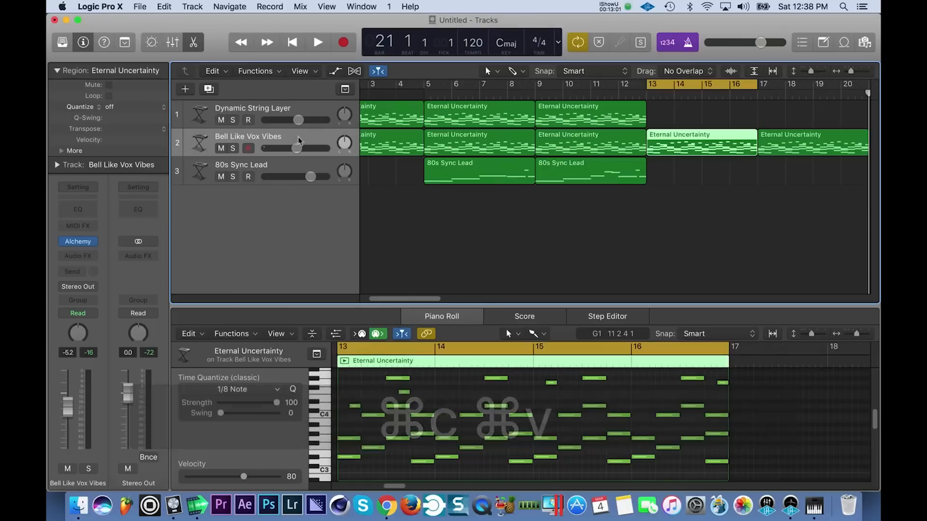
{"action": "scroll", "coordinate": [715, 155], "scroll_direction": "down", "scroll_amount": 5}
{"action": "left_click_drag", "start_coordinate": [576, 92], "coordinate": [626, 92]}
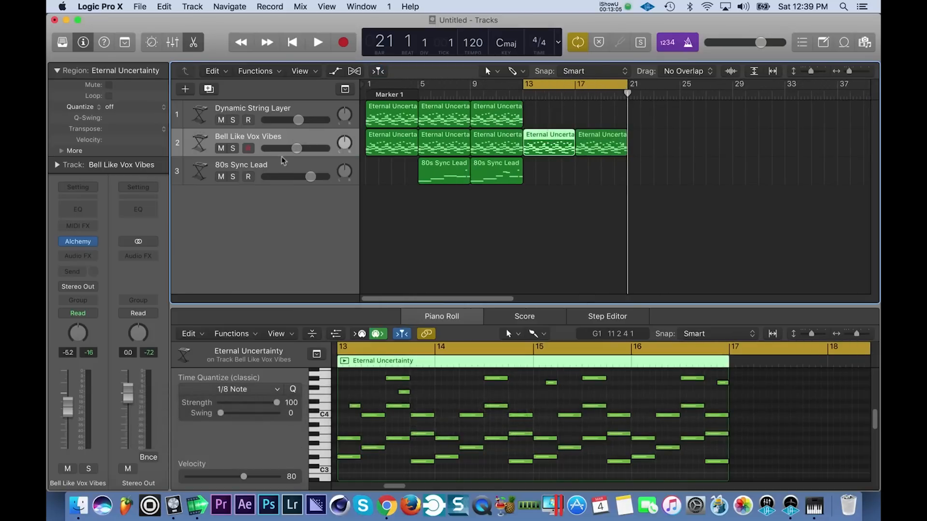
Step: Add a software instrument track below 80s Sync Lead and load the Ultrabeat drum synth on it
{"action": "left_click", "coordinate": [284, 171]}
{"action": "left_click", "coordinate": [185, 88]}
{"action": "left_click", "coordinate": [614, 204]}
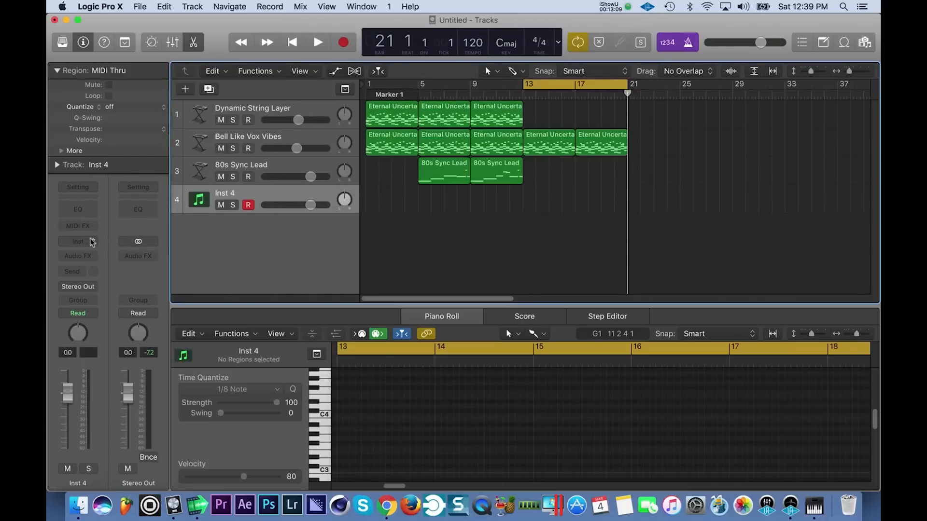
{"action": "left_click", "coordinate": [92, 241]}
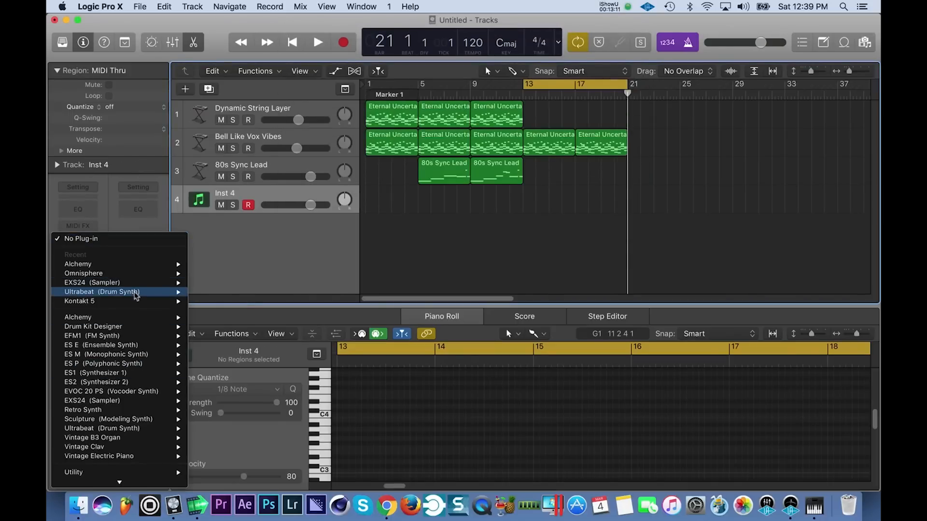
{"action": "left_click", "coordinate": [222, 292]}
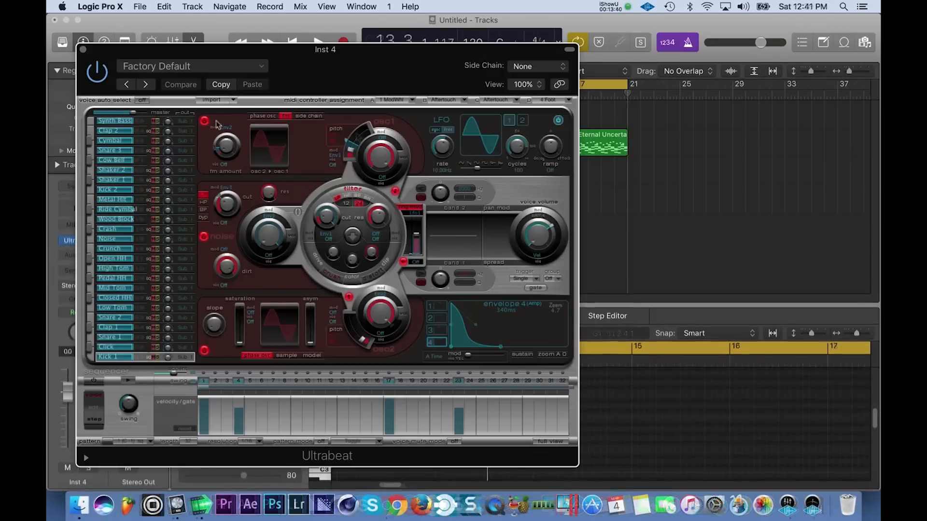
Step: Load the Drag & Drop Samples drum kit preset in Ultrabeat
{"action": "left_click", "coordinate": [202, 71]}
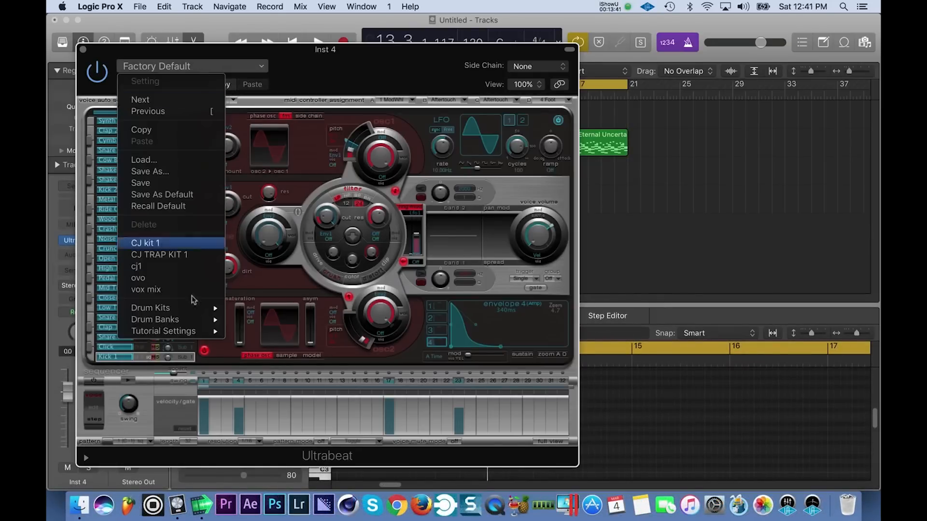
{"action": "mouse_move", "coordinate": [191, 312]}
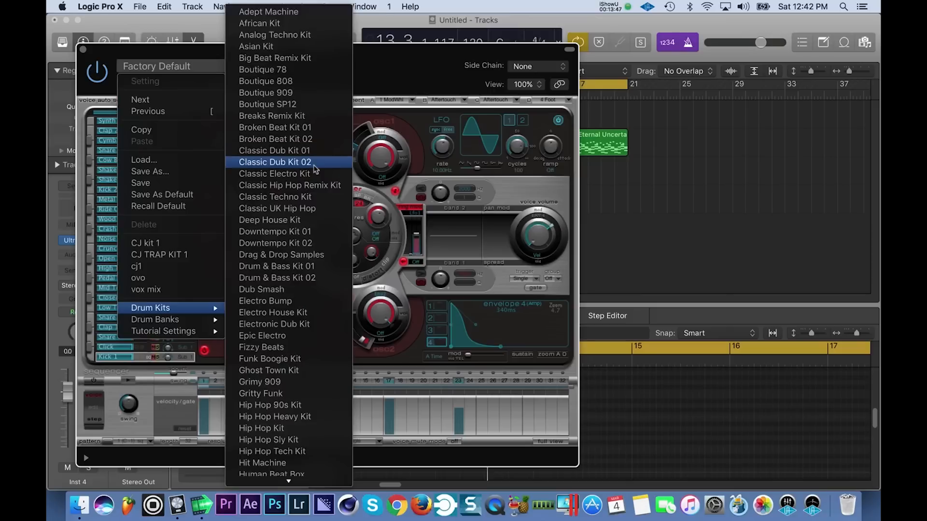
{"action": "left_click", "coordinate": [307, 259]}
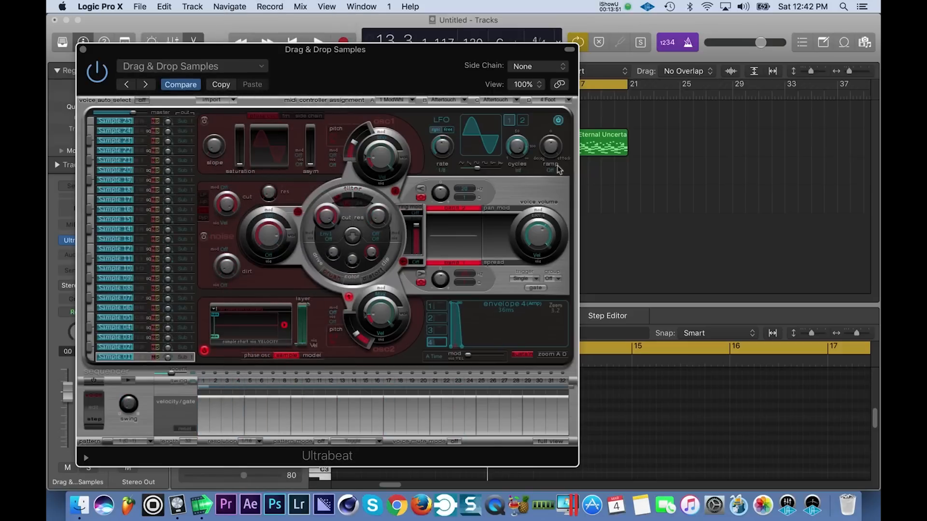
Step: Show the file browser and open the DRUMKITS folder on the G-DRIVE1 volume
{"action": "left_click", "coordinate": [865, 50]}
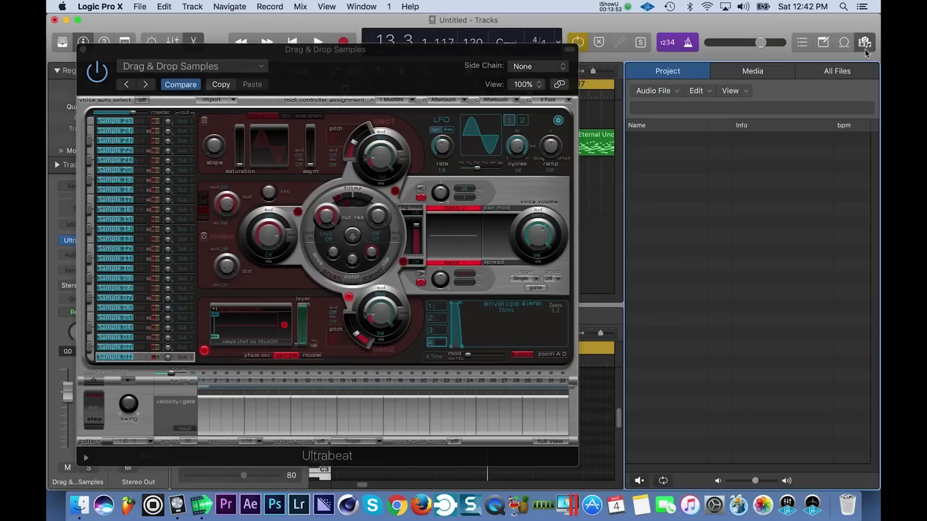
{"action": "left_click", "coordinate": [756, 72]}
{"action": "left_click", "coordinate": [830, 77]}
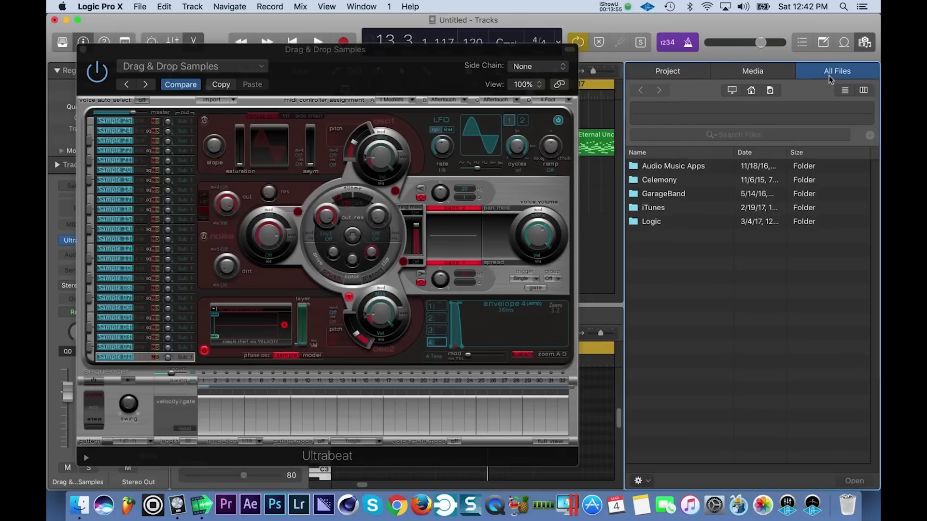
{"action": "left_click", "coordinate": [732, 90]}
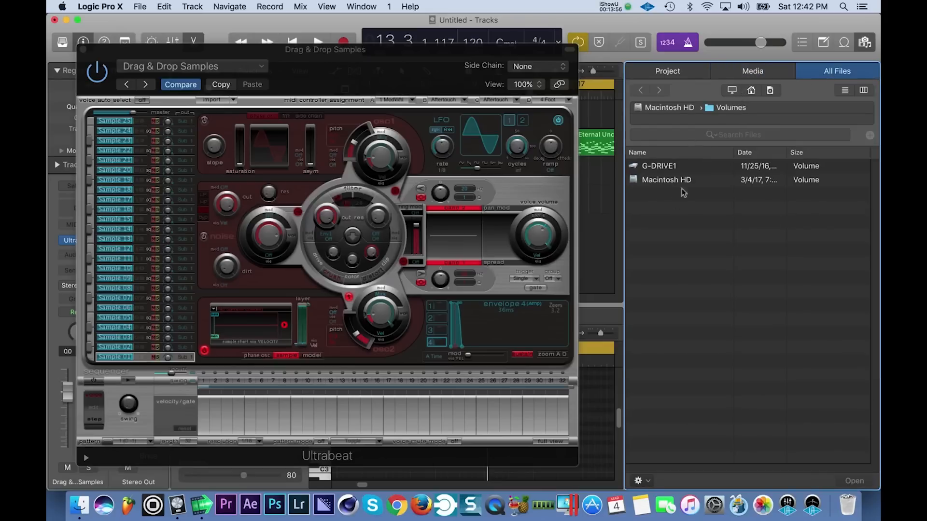
{"action": "left_click", "coordinate": [661, 169]}
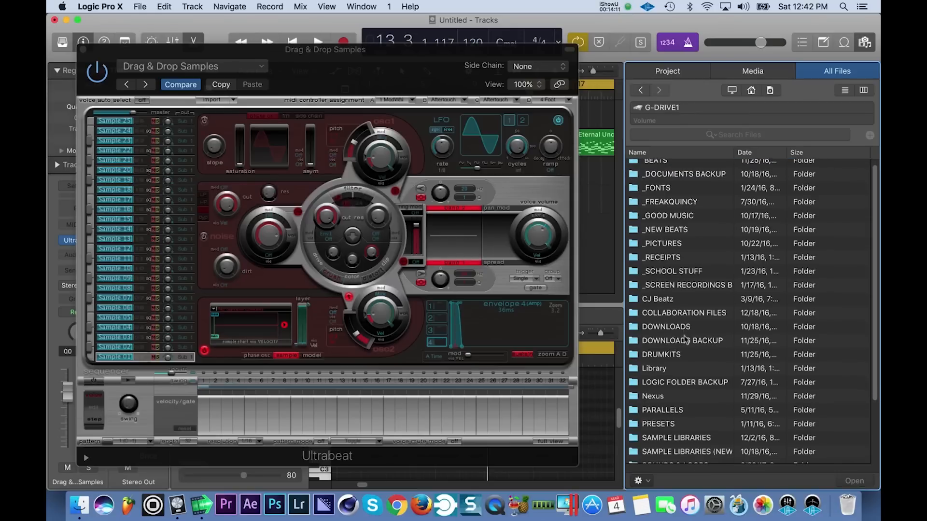
{"action": "scroll", "coordinate": [678, 446], "scroll_direction": "down", "scroll_amount": 5}
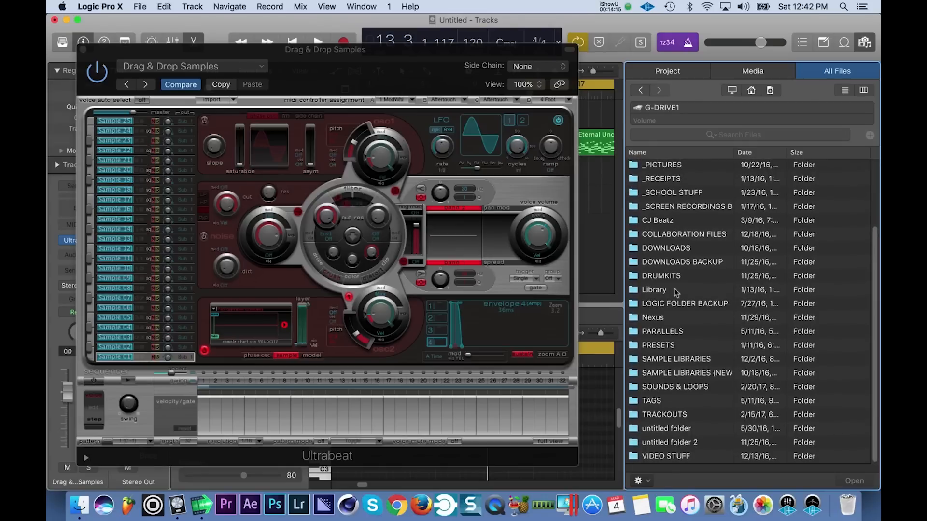
{"action": "scroll", "coordinate": [677, 293], "scroll_direction": "up", "scroll_amount": 2}
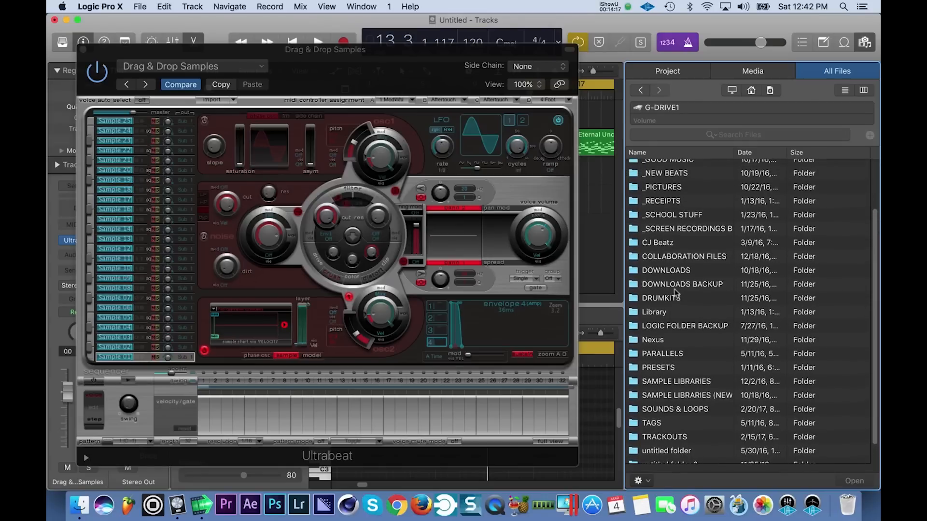
{"action": "double_click", "coordinate": [673, 298]}
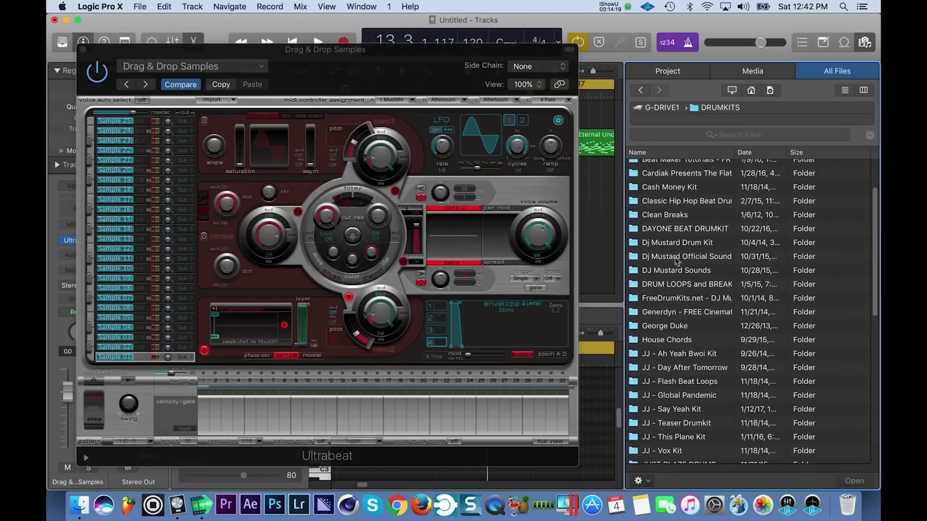
Step: Open the Kicks folder inside the Metro Boomin Drum Kit folder
{"action": "scroll", "coordinate": [675, 268], "scroll_direction": "up", "scroll_amount": 3}
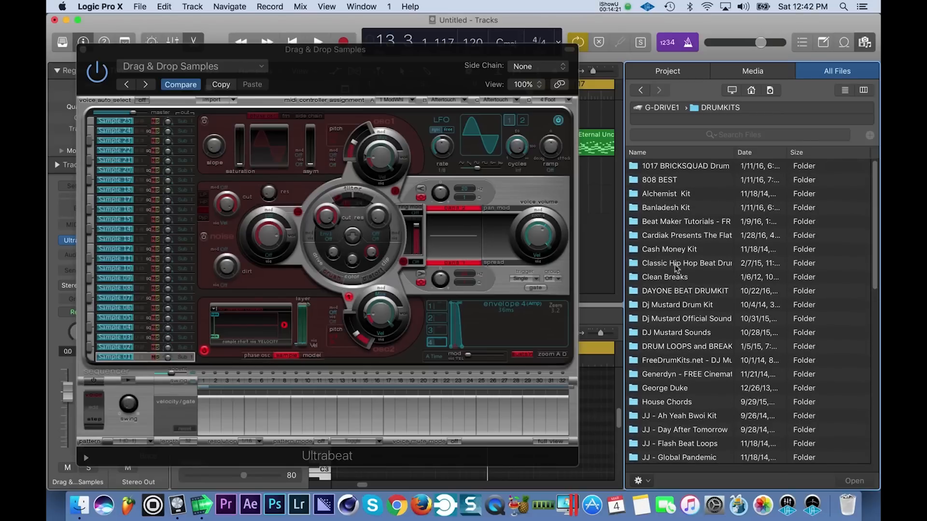
{"action": "scroll", "coordinate": [696, 286], "scroll_direction": "down", "scroll_amount": 5}
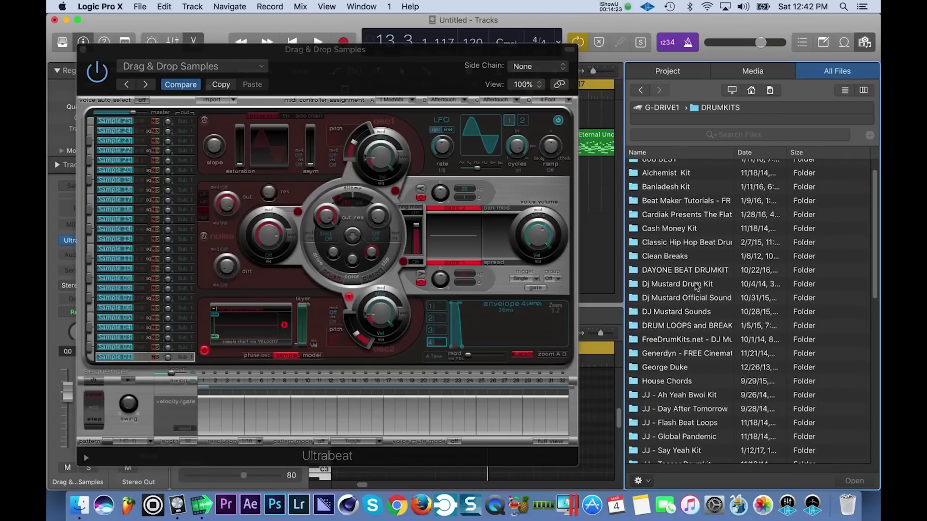
{"action": "scroll", "coordinate": [696, 287], "scroll_direction": "down", "scroll_amount": 5}
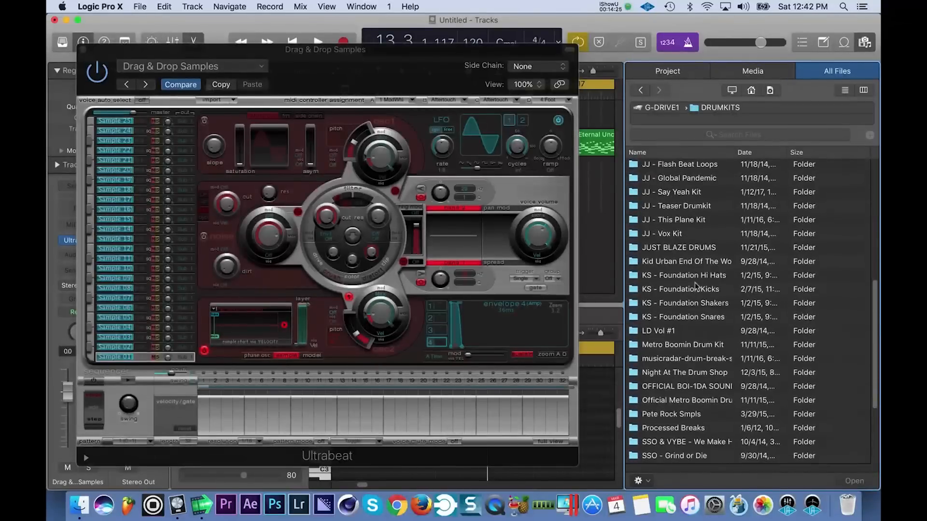
{"action": "left_click", "coordinate": [669, 336]}
{"action": "double_click", "coordinate": [667, 345]}
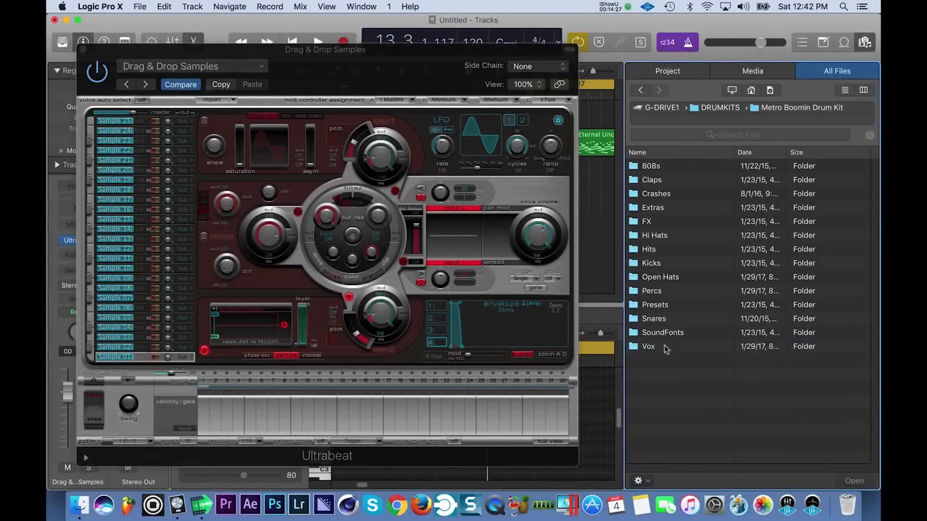
{"action": "double_click", "coordinate": [660, 265]}
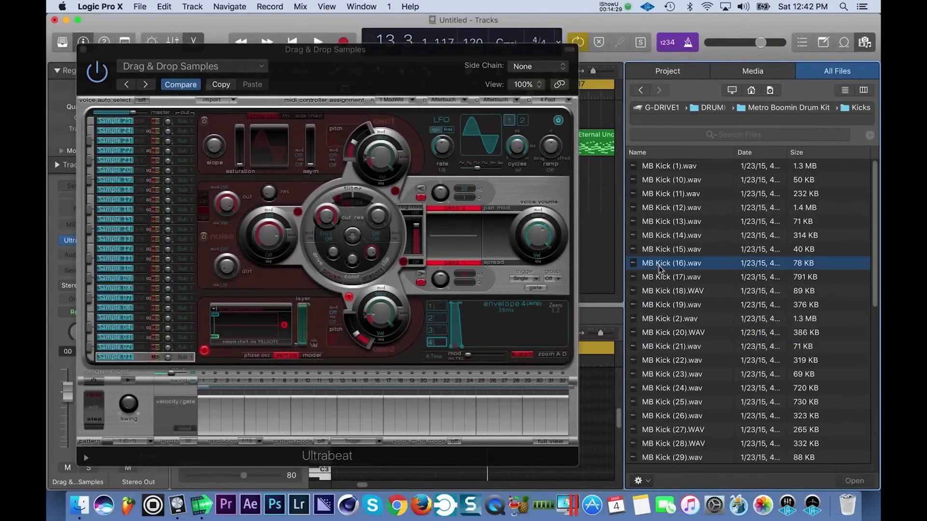
Step: Audition MB Kick (1).wav and load it into Ultrabeat's Sample 01 slot
{"action": "left_click", "coordinate": [664, 166]}
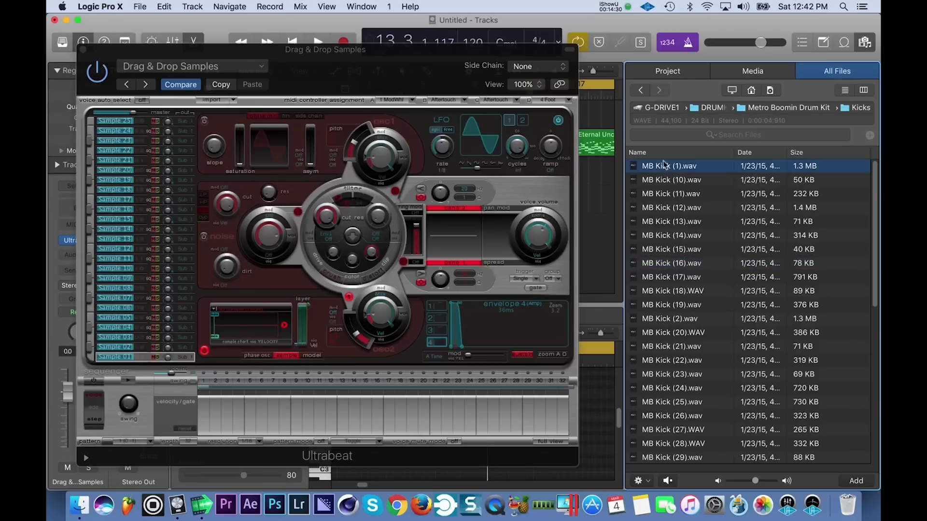
{"action": "left_click", "coordinate": [669, 482]}
{"action": "key", "text": "Down"}
{"action": "key", "text": "Up"}
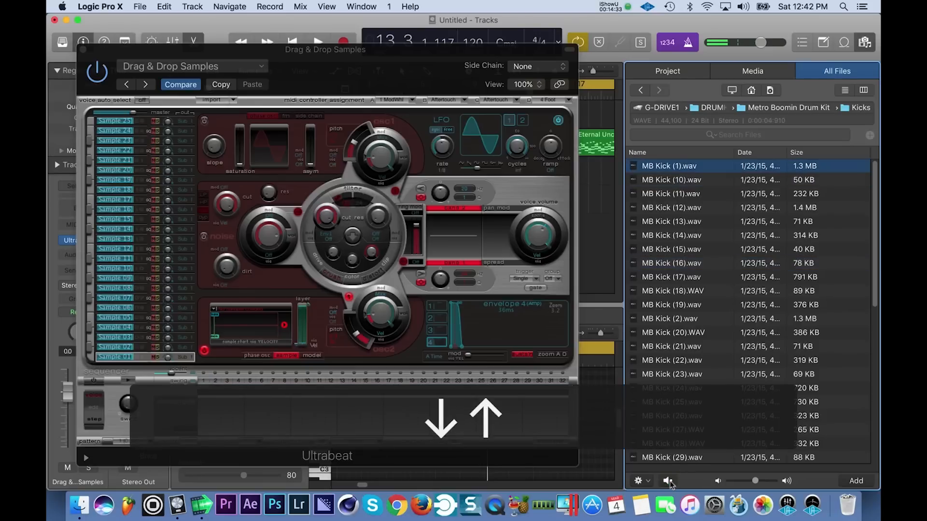
{"action": "left_click_drag", "start_coordinate": [678, 169], "coordinate": [243, 325]}
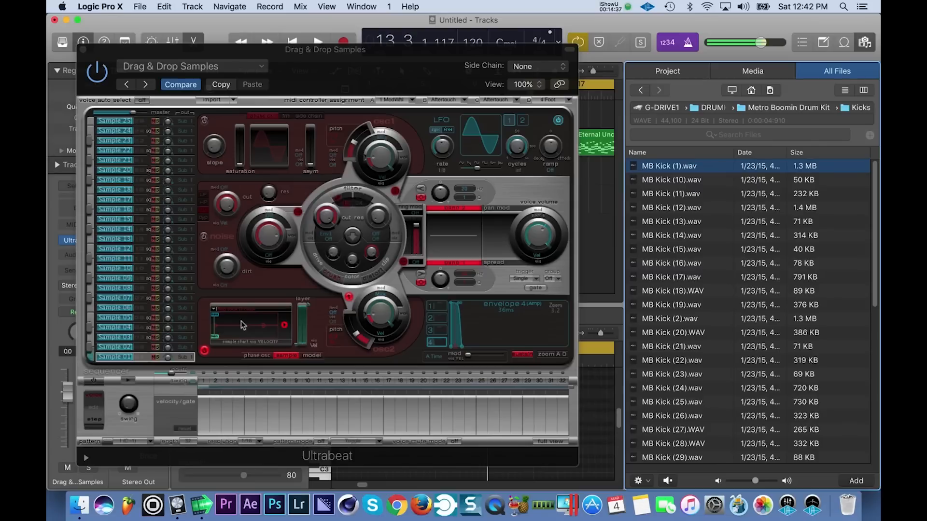
Step: Select Ultrabeat's Sample 02 slot and open the Snares folder of the Metro Boomin Drum Kit
{"action": "left_click", "coordinate": [139, 348]}
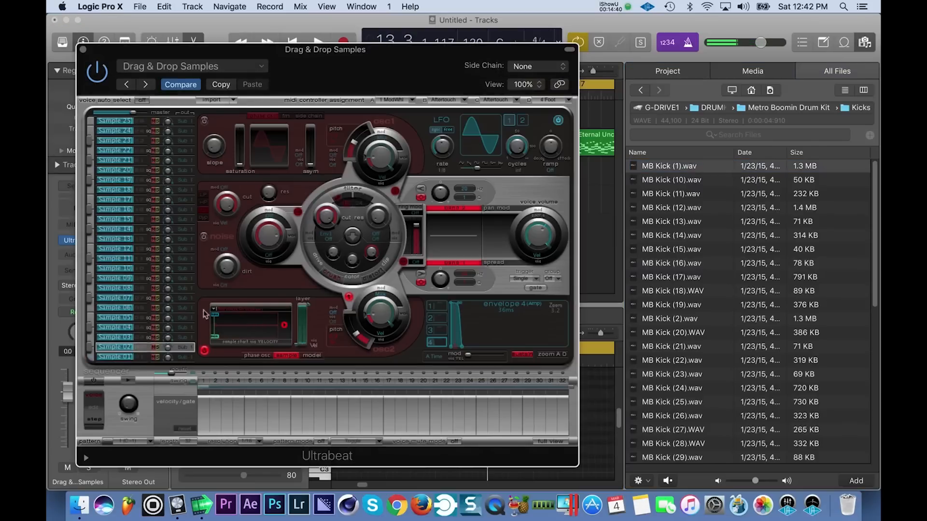
{"action": "left_click", "coordinate": [765, 109]}
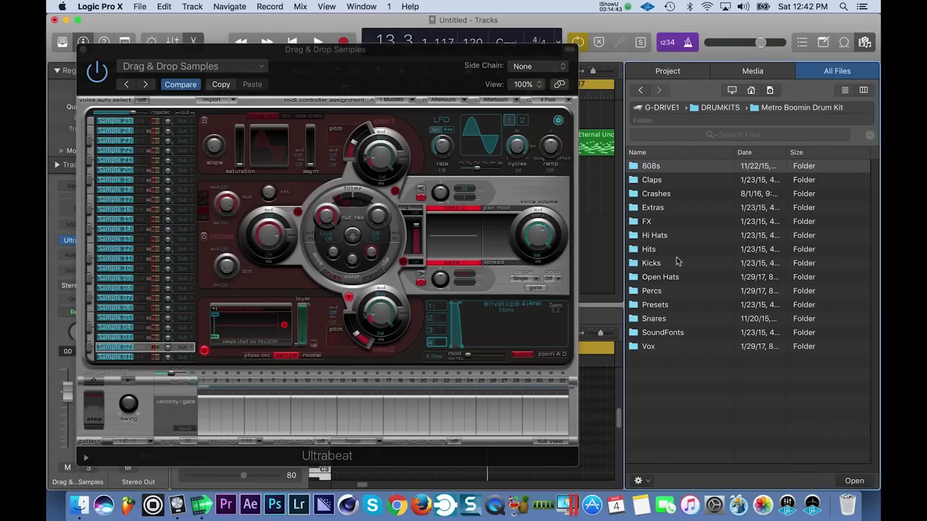
{"action": "double_click", "coordinate": [663, 323]}
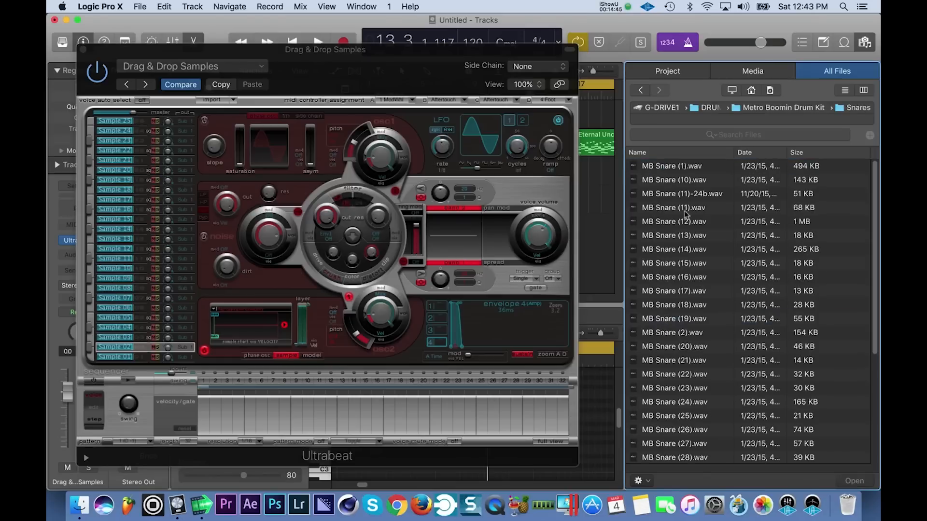
Step: Audition the first few MB Snare files and load the chosen snare into Ultrabeat's Sample 02 slot
{"action": "left_click", "coordinate": [671, 168]}
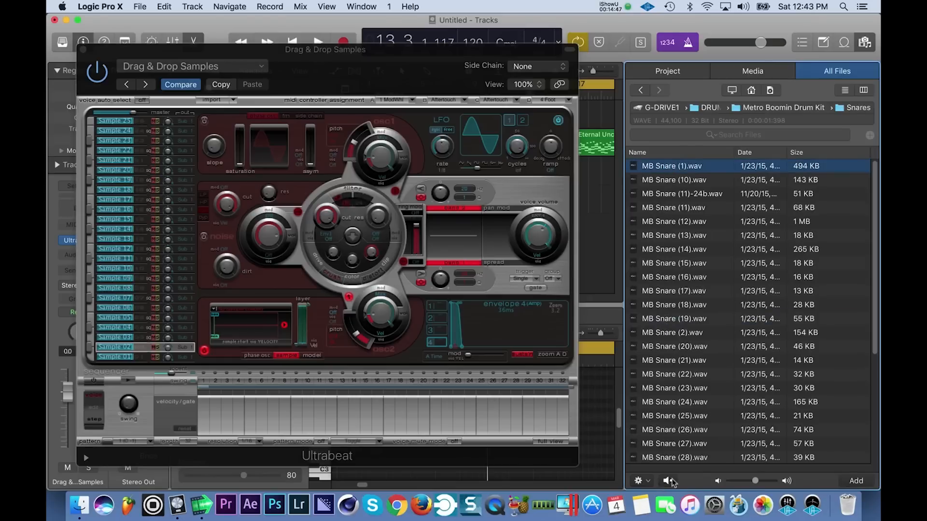
{"action": "key", "text": "Down"}
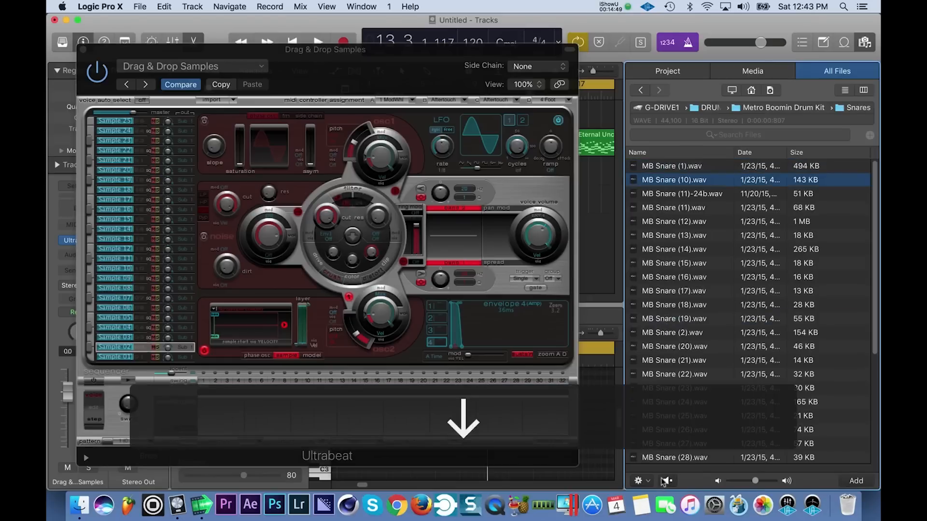
{"action": "key", "text": "Down"}
{"action": "key", "text": "Down"}
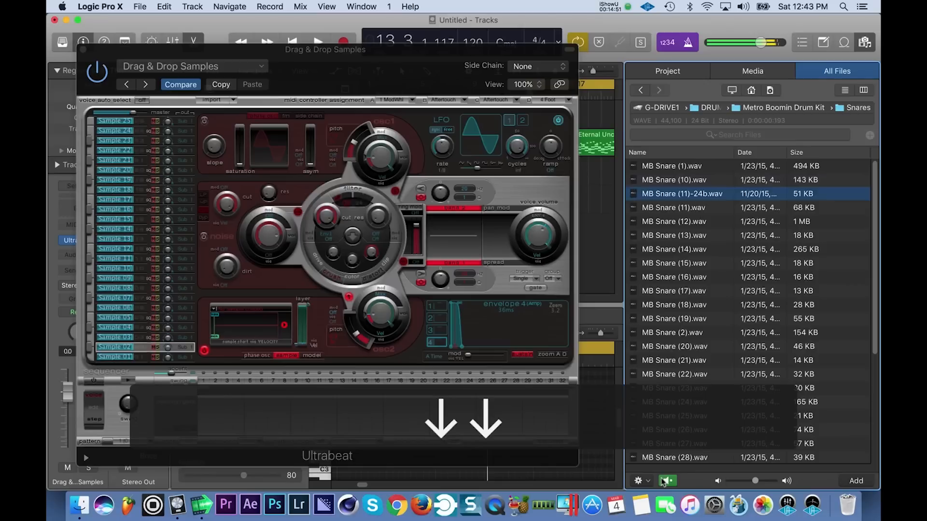
{"action": "key", "text": "Up"}
{"action": "left_click_drag", "start_coordinate": [688, 201], "coordinate": [270, 321]}
Step: Select Ultrabeat's Sample 03 slot and open the Claps folder of the Metro Boomin Drum Kit
{"action": "left_click", "coordinate": [141, 339]}
{"action": "left_click", "coordinate": [765, 109]}
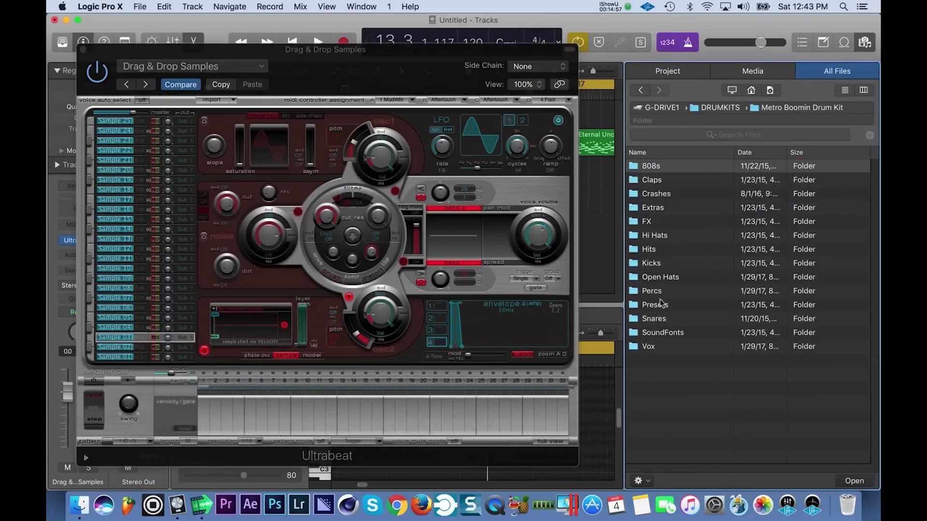
{"action": "double_click", "coordinate": [661, 183]}
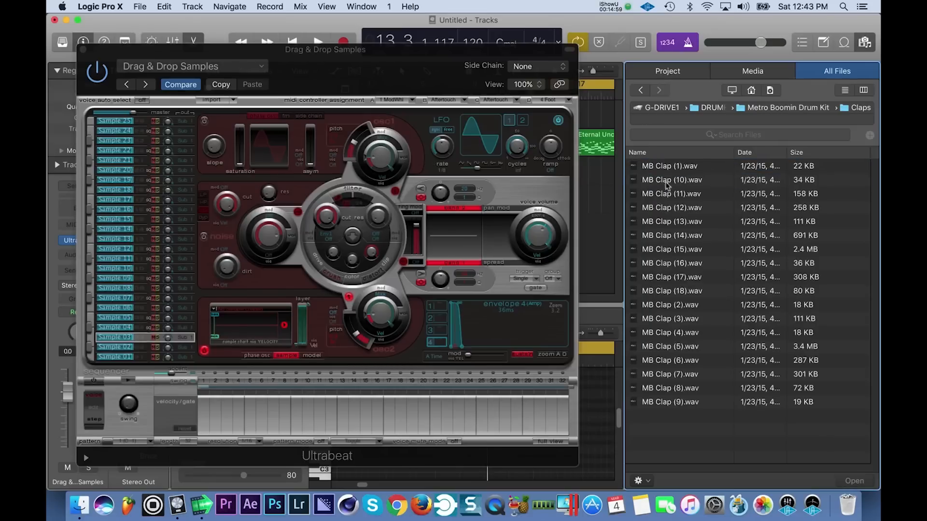
Step: Audition the clap samples from MB Clap (10).wav onward, load MB Clap (13).wav into Sample 03, and close Ultrabeat
{"action": "left_click", "coordinate": [668, 183]}
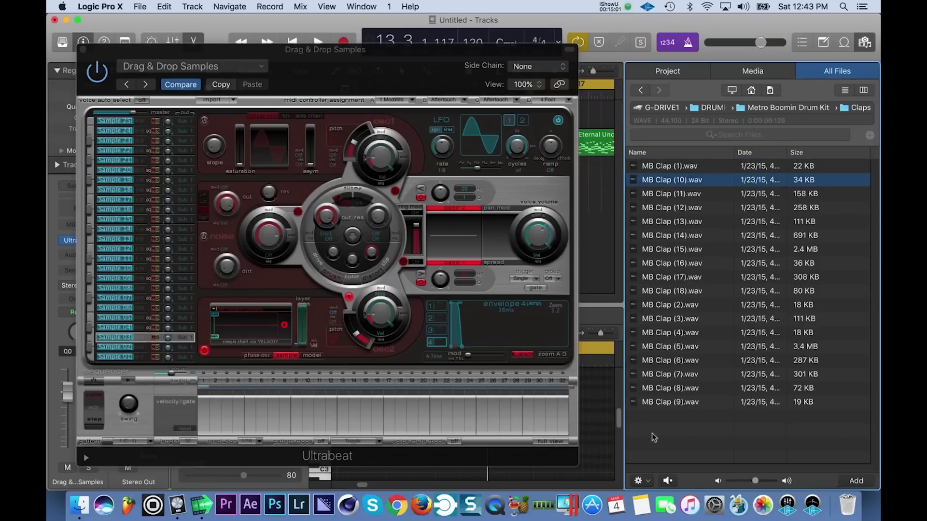
{"action": "left_click", "coordinate": [670, 484]}
{"action": "key", "text": "Down"}
{"action": "key", "text": "Down"}
{"action": "key", "text": "Down"}
{"action": "key", "text": "Down"}
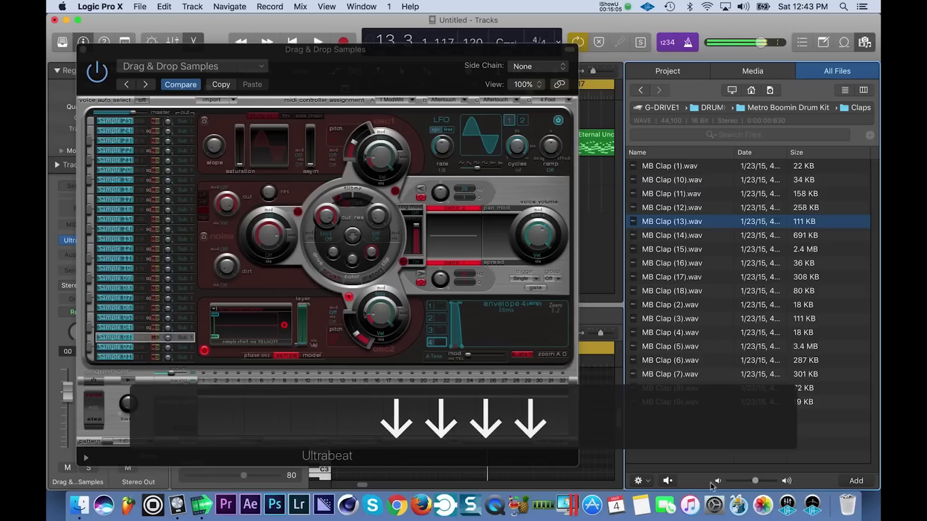
{"action": "key", "text": "Up"}
{"action": "left_click_drag", "start_coordinate": [591, 226], "coordinate": [249, 322]}
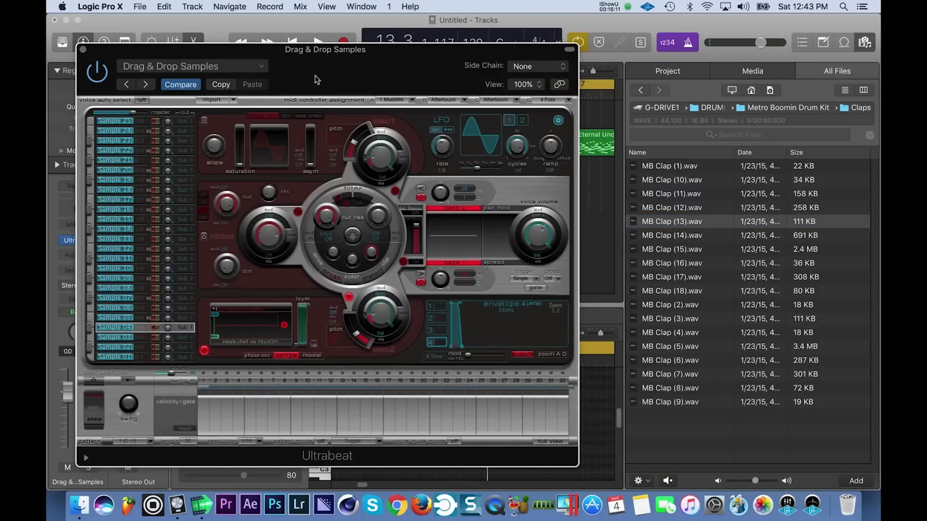
{"action": "left_click", "coordinate": [83, 49]}
Step: Set the cycle range to bars 13 to 17 and create a matching four-bar region on the Drag & Drop Samples track
{"action": "scroll", "coordinate": [560, 85], "scroll_direction": "right", "scroll_amount": 5}
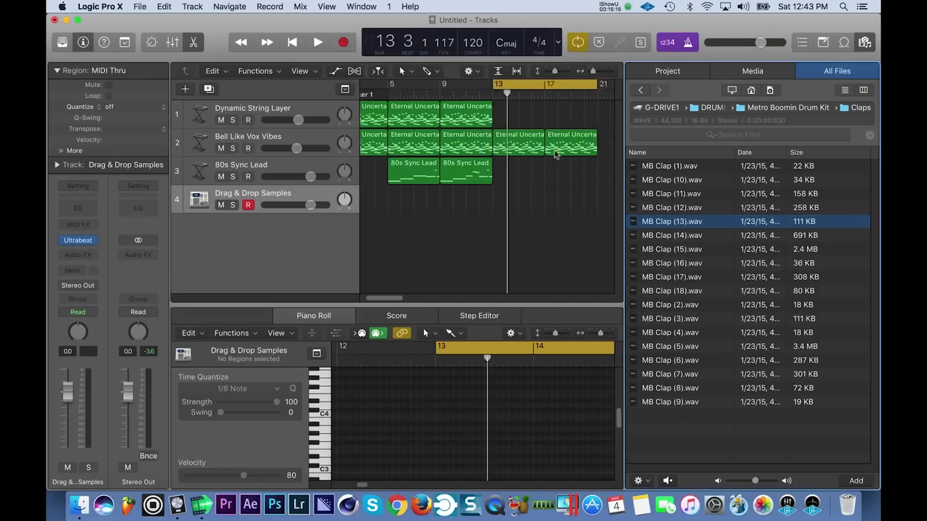
{"action": "left_click_drag", "start_coordinate": [562, 85], "coordinate": [512, 86]}
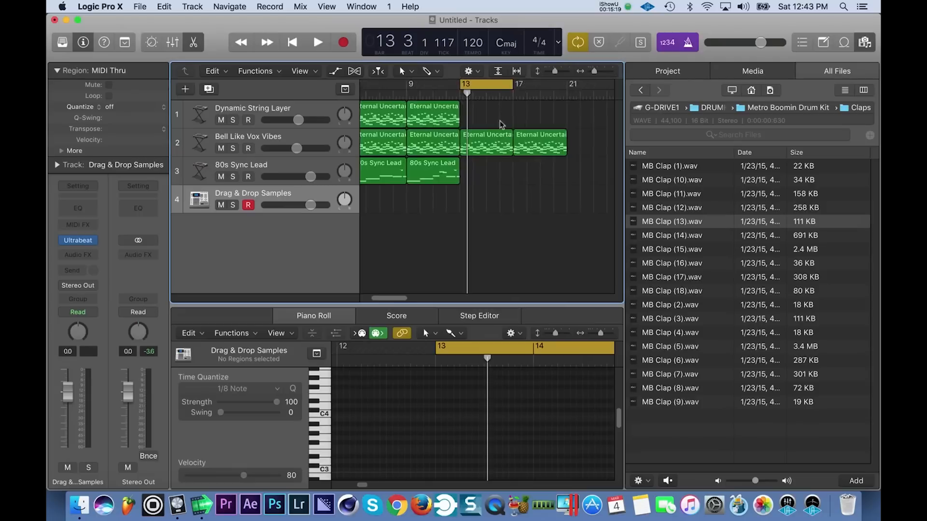
{"action": "key", "text": "super+Right"}
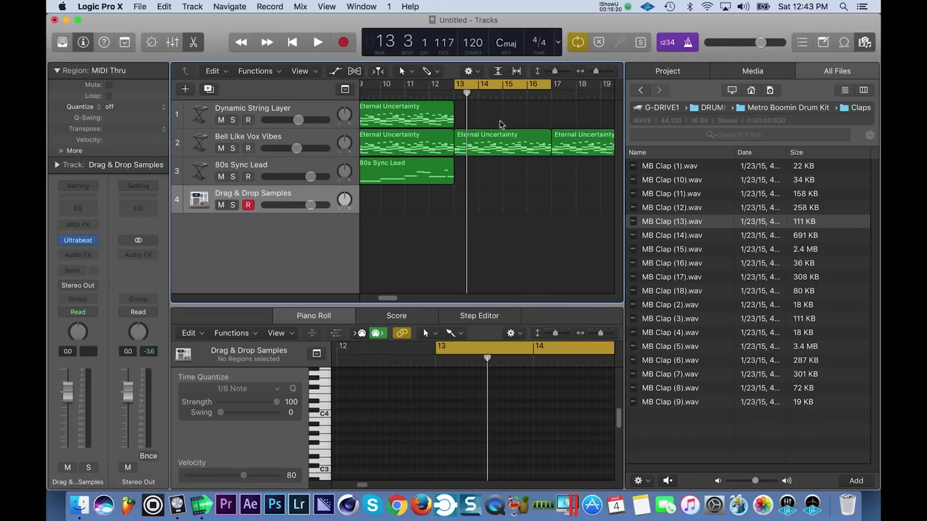
{"action": "left_click", "coordinate": [461, 202], "text": "super"}
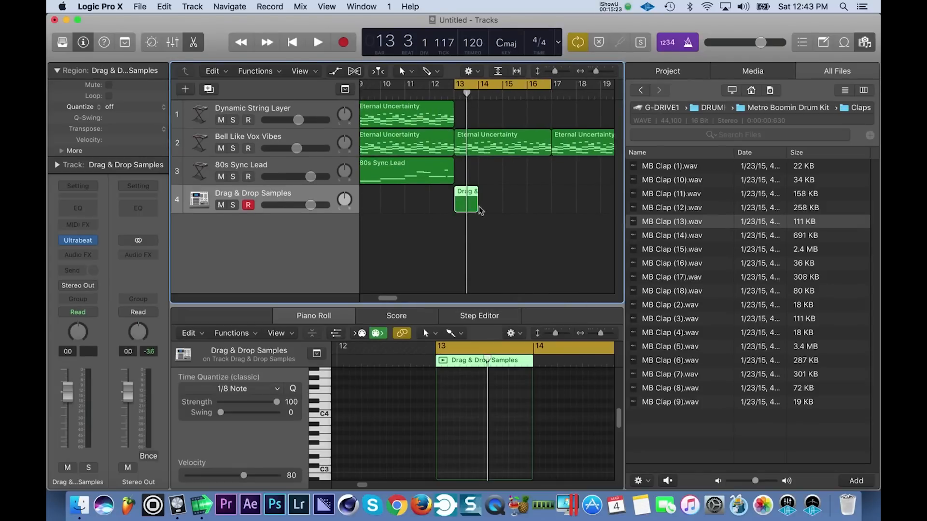
{"action": "left_click_drag", "start_coordinate": [476, 207], "coordinate": [551, 208]}
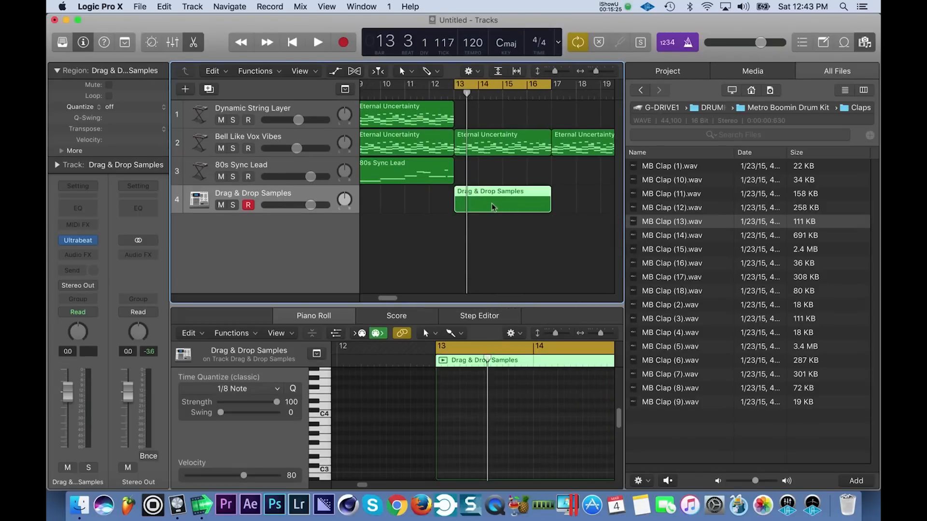
Step: Show the new drum region in the Piano Roll and hide the file browser
{"action": "double_click", "coordinate": [492, 208]}
{"action": "double_click", "coordinate": [476, 211]}
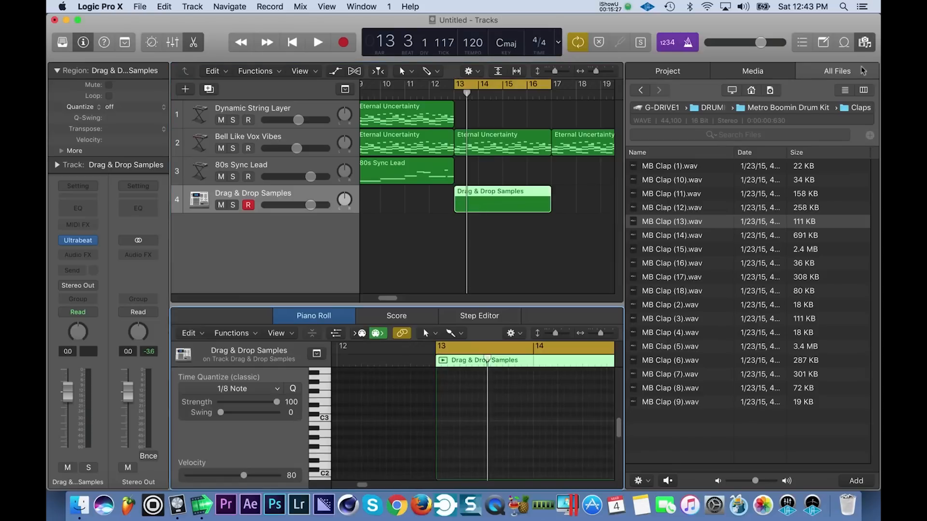
{"action": "left_click", "coordinate": [865, 42]}
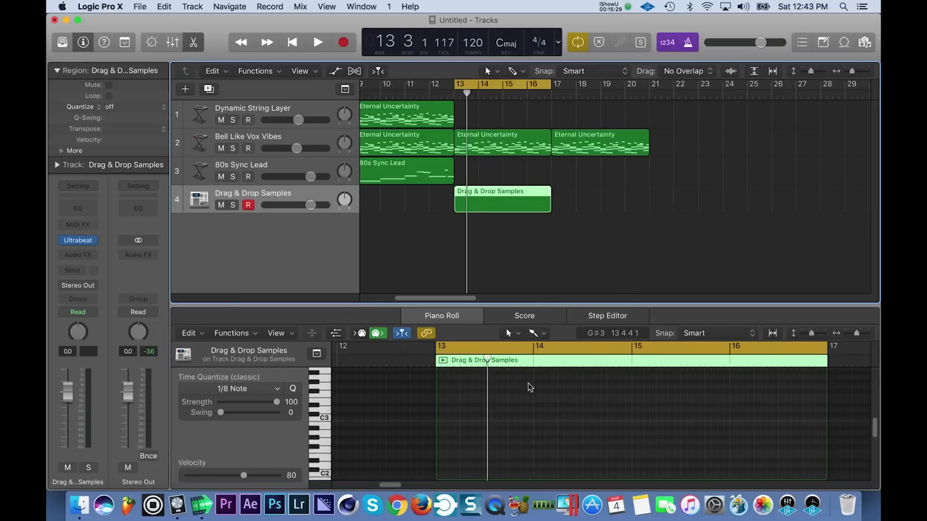
Step: Play the Piano Roll keys down to C1 to find the kick, and undo the trial edit
{"action": "scroll", "coordinate": [469, 402], "scroll_direction": "up", "scroll_amount": 2}
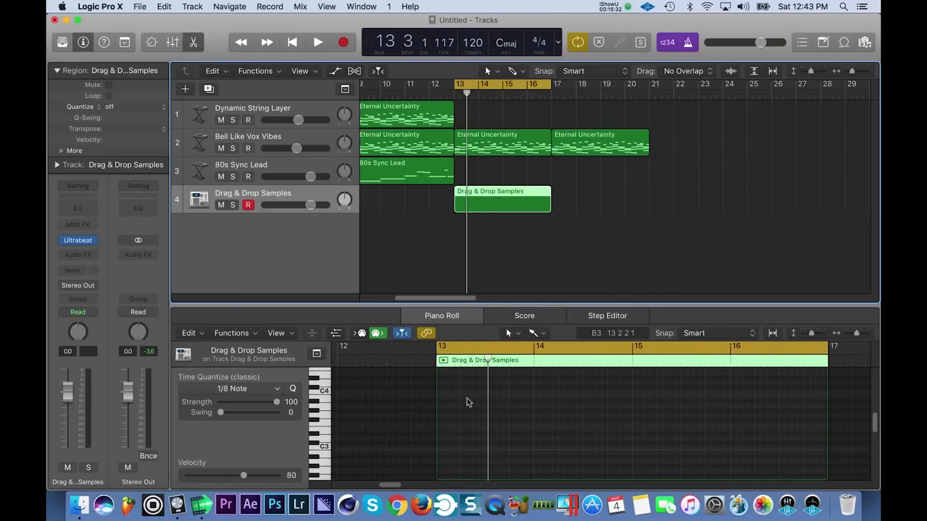
{"action": "left_click", "coordinate": [327, 428]}
{"action": "scroll", "coordinate": [325, 451], "scroll_direction": "down", "scroll_amount": 4}
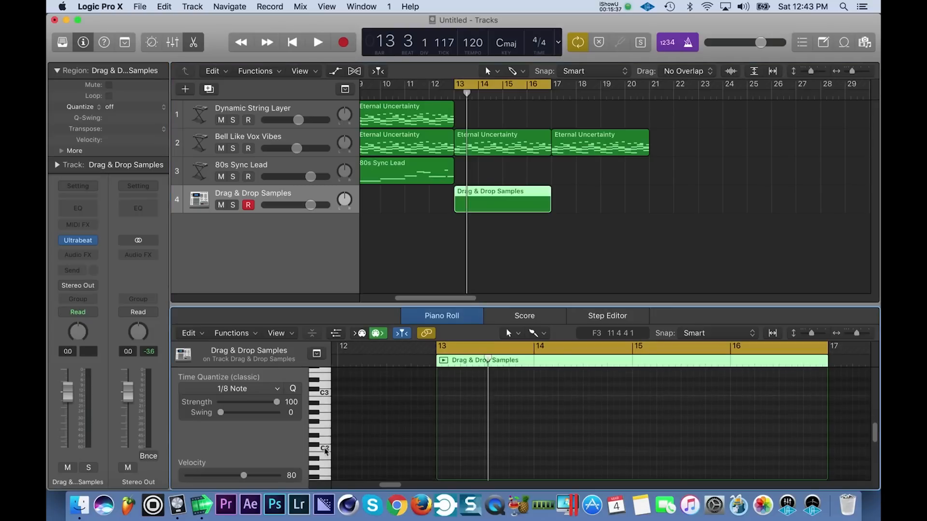
{"action": "left_click", "coordinate": [328, 454]}
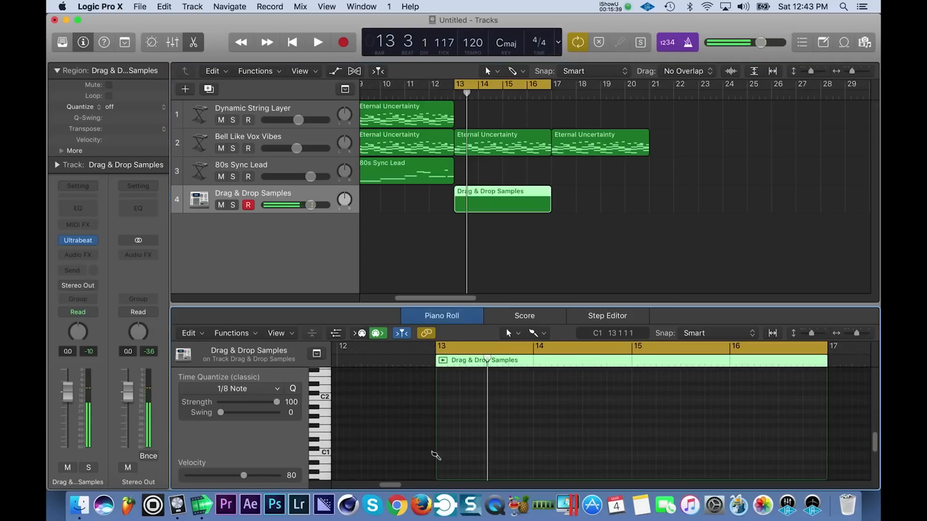
{"action": "key", "text": "super+z"}
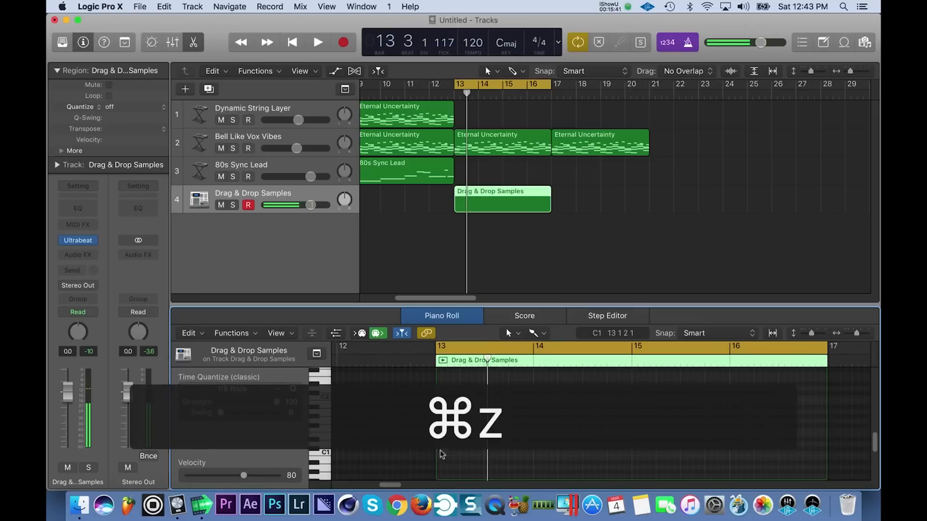
Step: Set the drum region's Time Quantize value to 1/16 Note in the Piano Roll
{"action": "left_click", "coordinate": [546, 333]}
{"action": "left_click", "coordinate": [572, 364]}
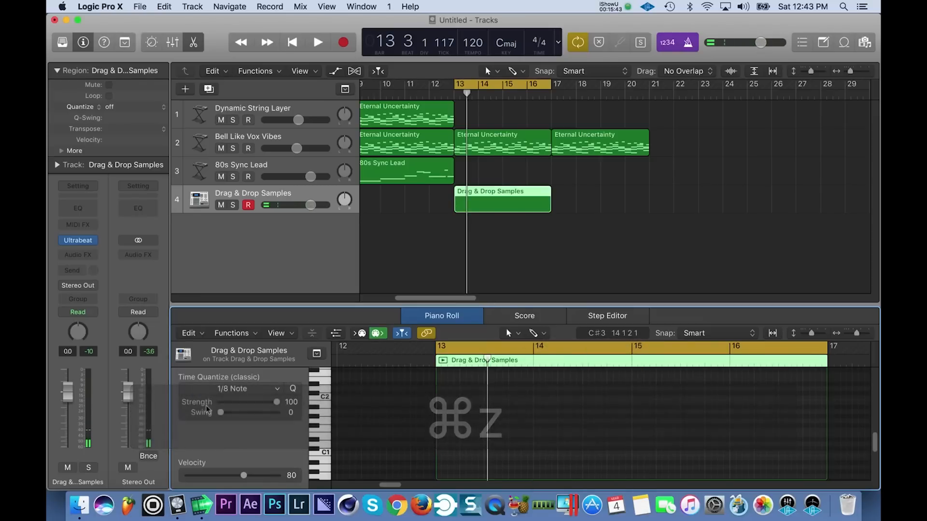
{"action": "left_click", "coordinate": [245, 389]}
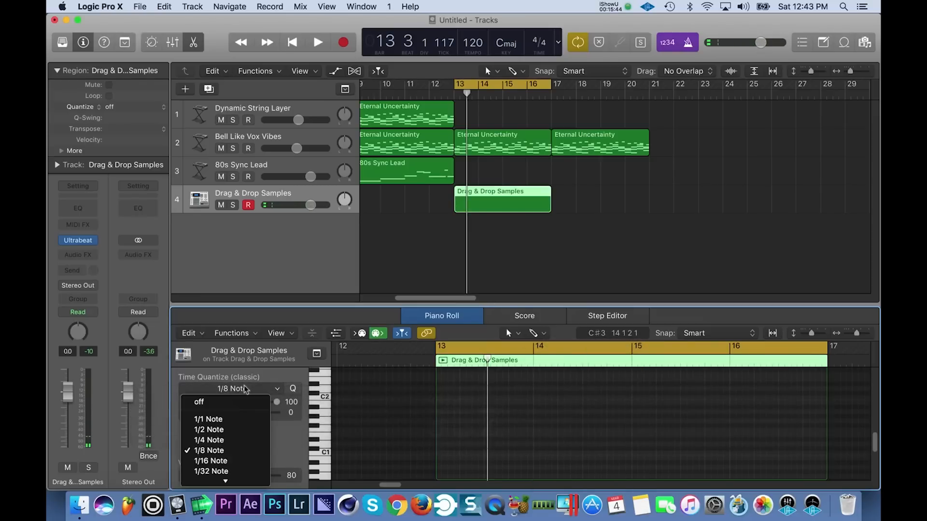
{"action": "left_click", "coordinate": [236, 441]}
{"action": "left_click", "coordinate": [237, 388]}
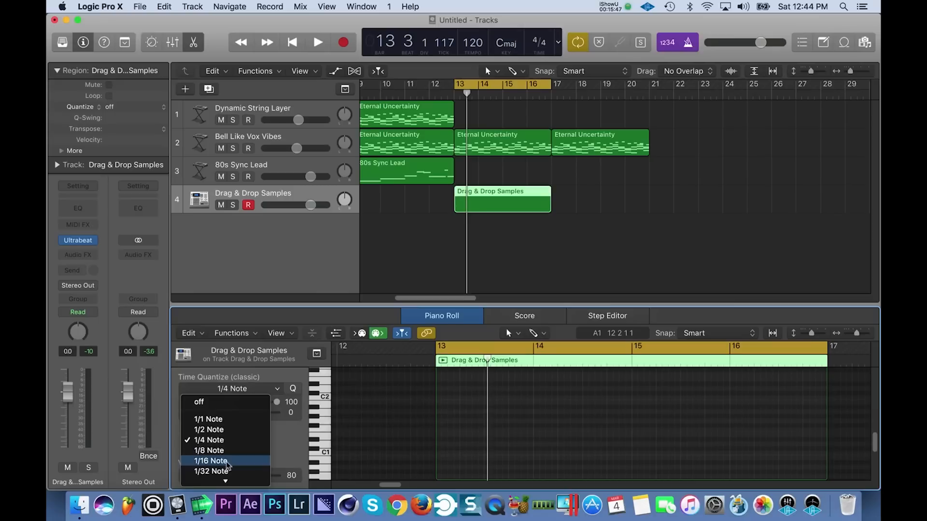
{"action": "left_click", "coordinate": [226, 460]}
Step: Draw kick notes on C1 at 13 1 1 and 13 1 3 plus a snare on C#1 at 13 3 1, undoing misplaced notes
{"action": "left_click", "coordinate": [327, 459]}
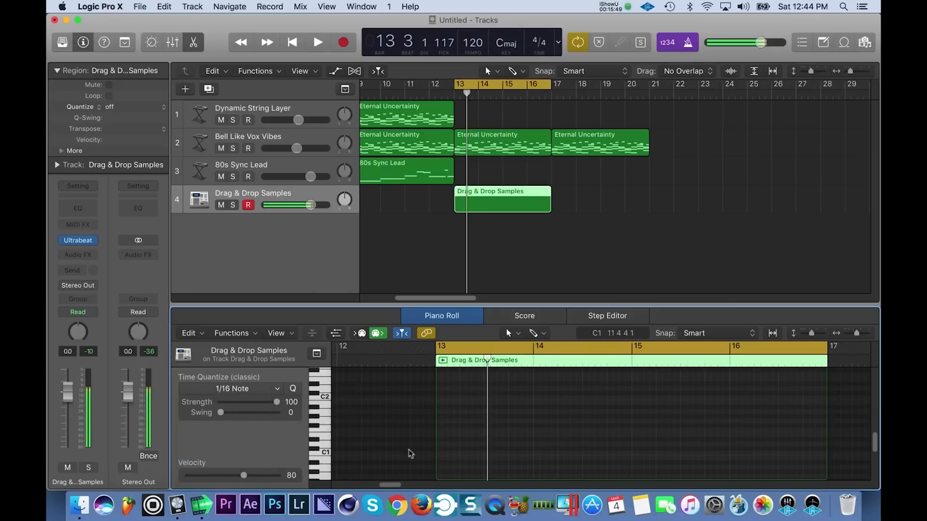
{"action": "left_click", "coordinate": [439, 453]}
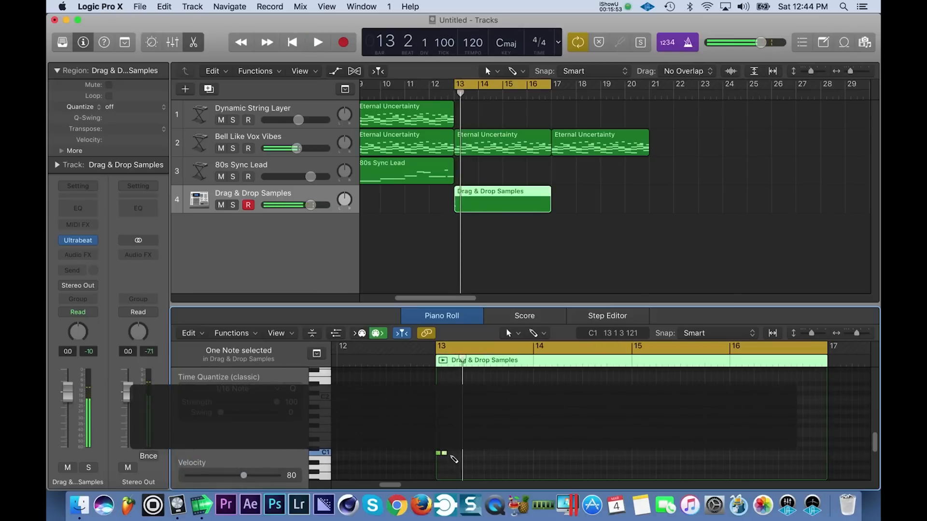
{"action": "key", "text": "super+z"}
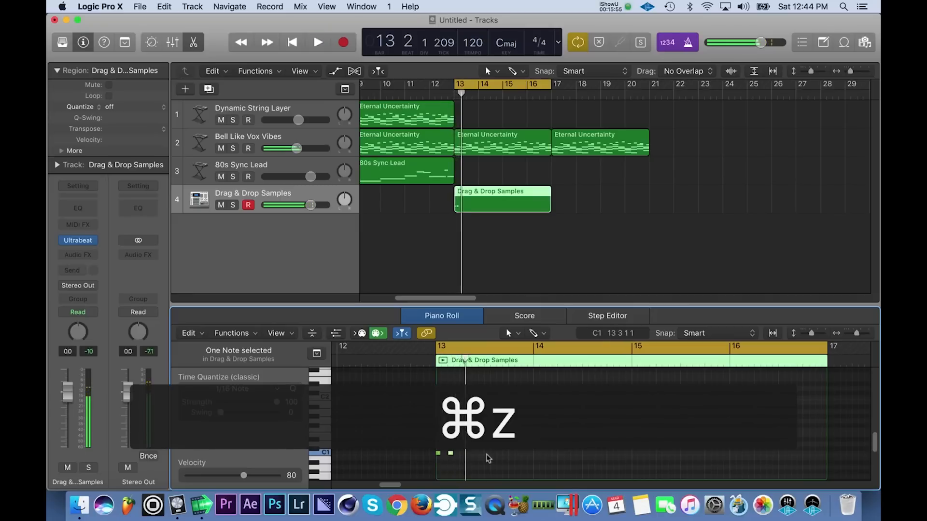
{"action": "key", "text": "space"}
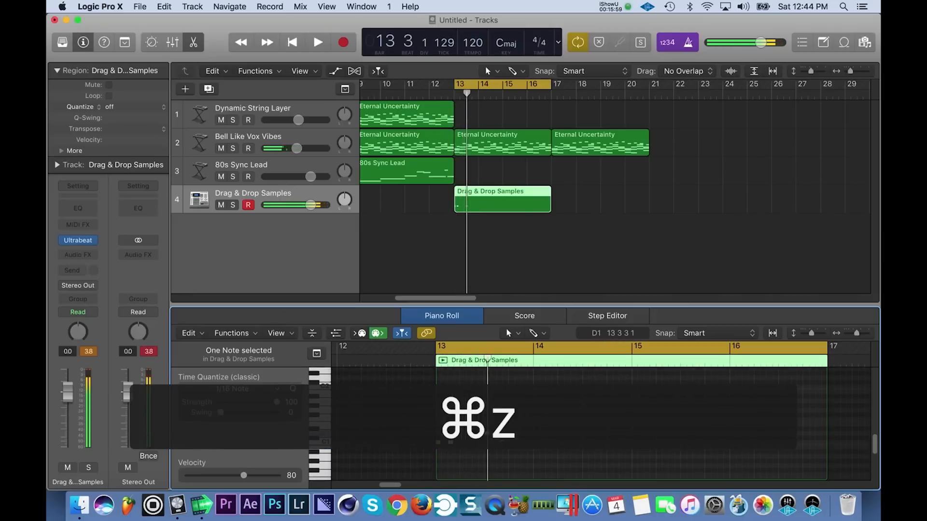
{"action": "key", "text": "super+z"}
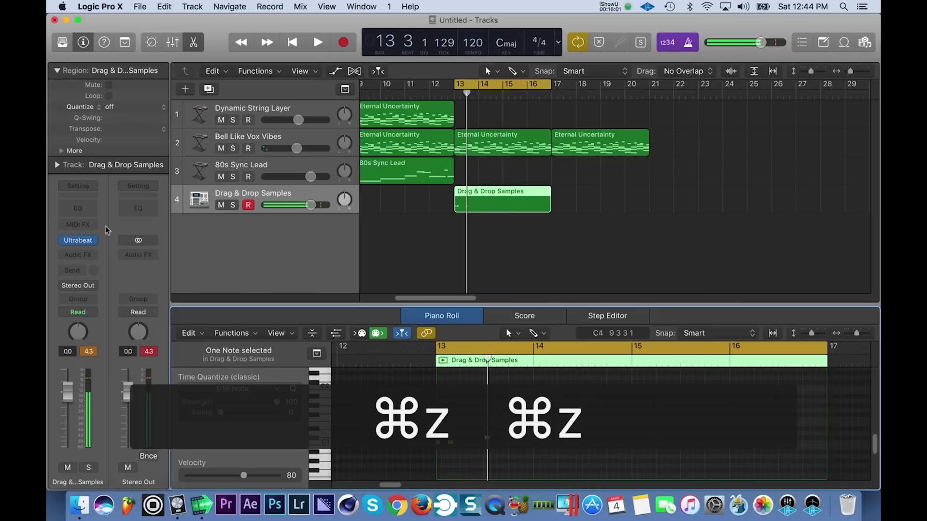
Step: Lower the voice volume of the Sample 02 snare in Ultrabeat and check the Sample 03 clap
{"action": "left_click", "coordinate": [79, 241]}
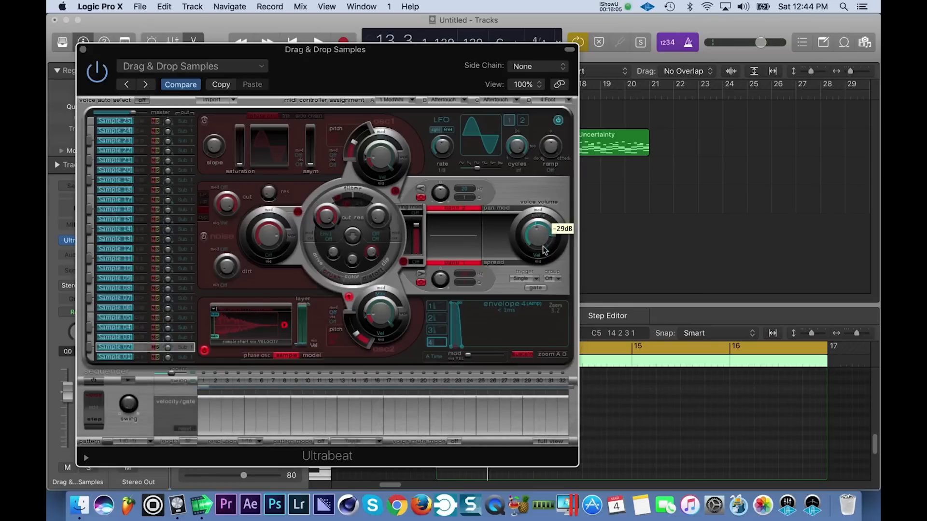
{"action": "left_click", "coordinate": [139, 341]}
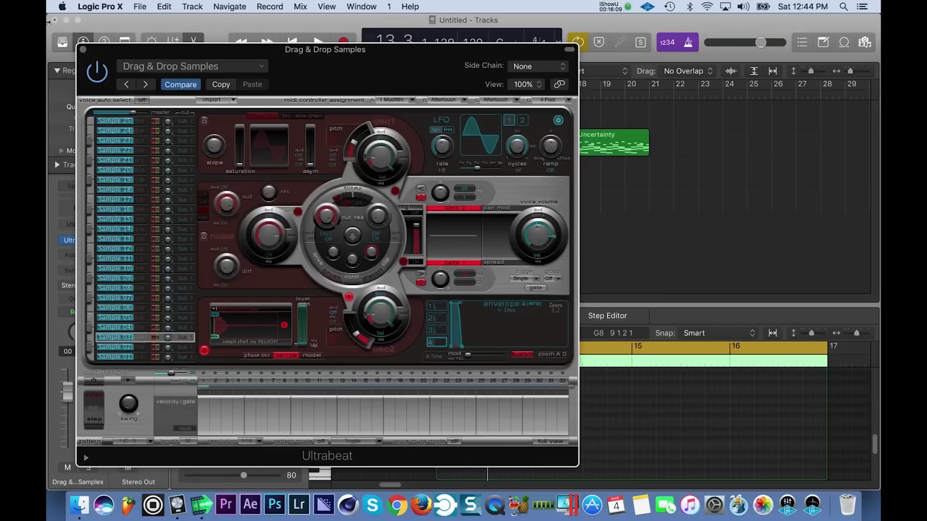
{"action": "left_click", "coordinate": [84, 50]}
Step: Draw a C#1 snare at 13 4 3 and a trial C1 kick at 14 1 1, audition them and undo the kick
{"action": "key", "text": "space"}
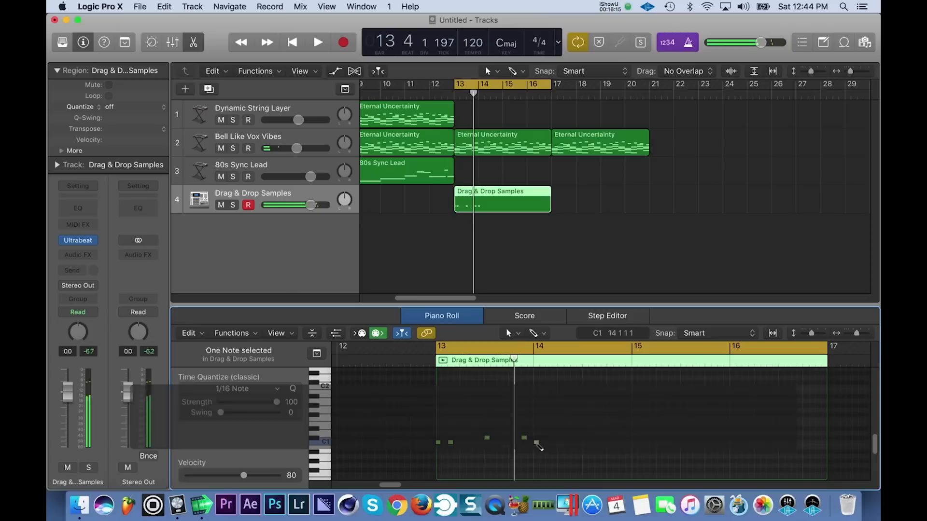
{"action": "key", "text": "space"}
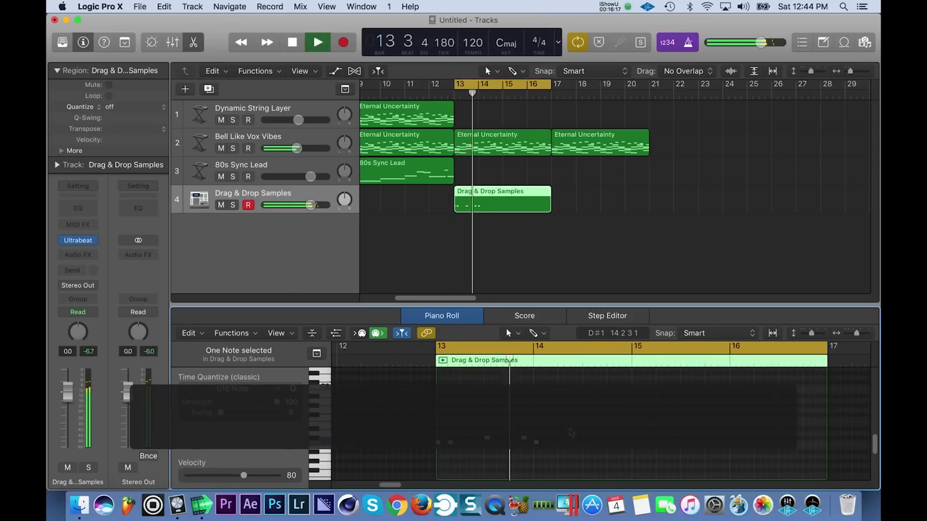
{"action": "key", "text": "space"}
{"action": "key", "text": "super+z"}
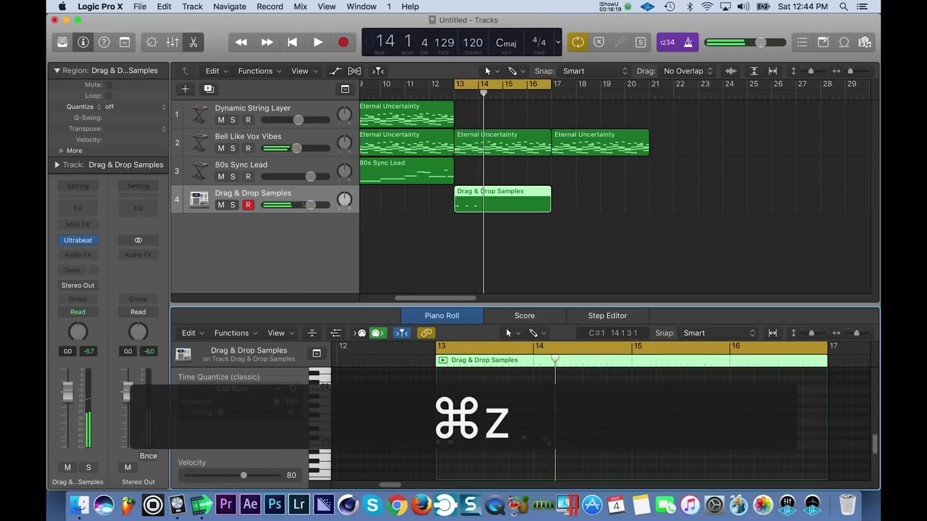
{"action": "key", "text": "space"}
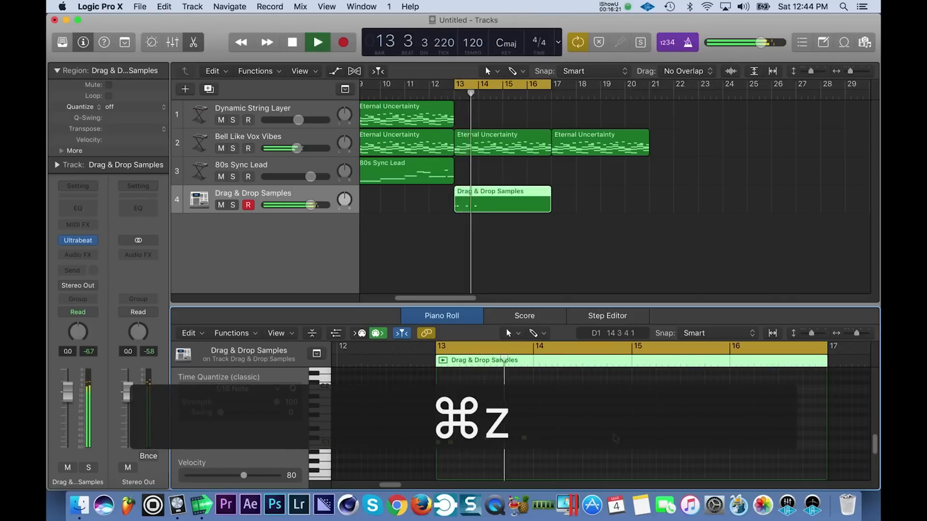
Step: Add a C#1 snare at 14 1 3, audition the loop with another snare at 14 2 3, and undo that second one
{"action": "key", "text": "space"}
{"action": "key", "text": "space"}
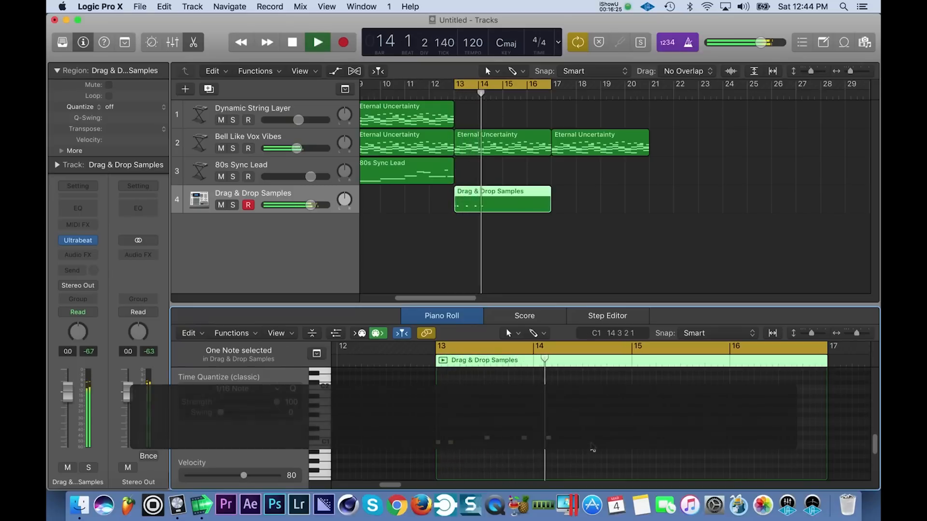
{"action": "key", "text": "space"}
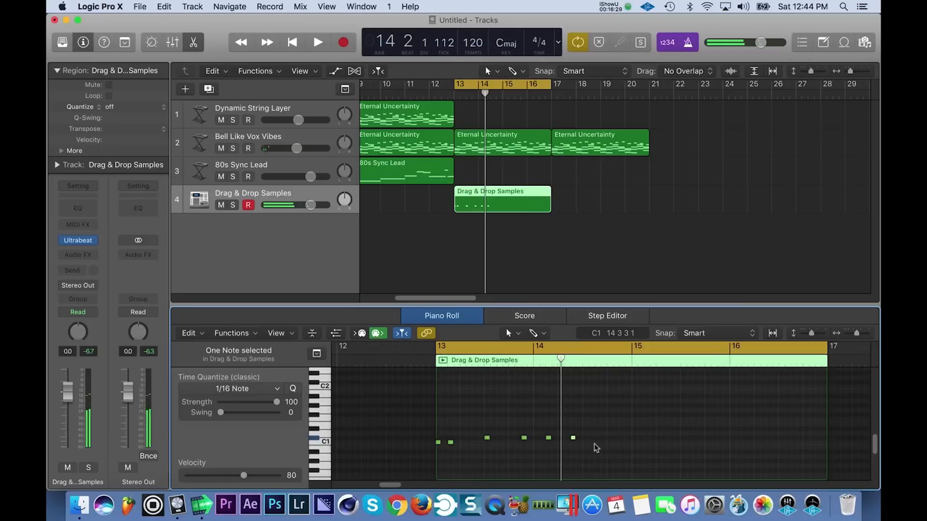
{"action": "key", "text": "super+z"}
Step: Add a C#1 snare at 14 3 1 and C1 kicks at 14 1 1 and 14 2 1, checking the pattern by playback
{"action": "key", "text": "space"}
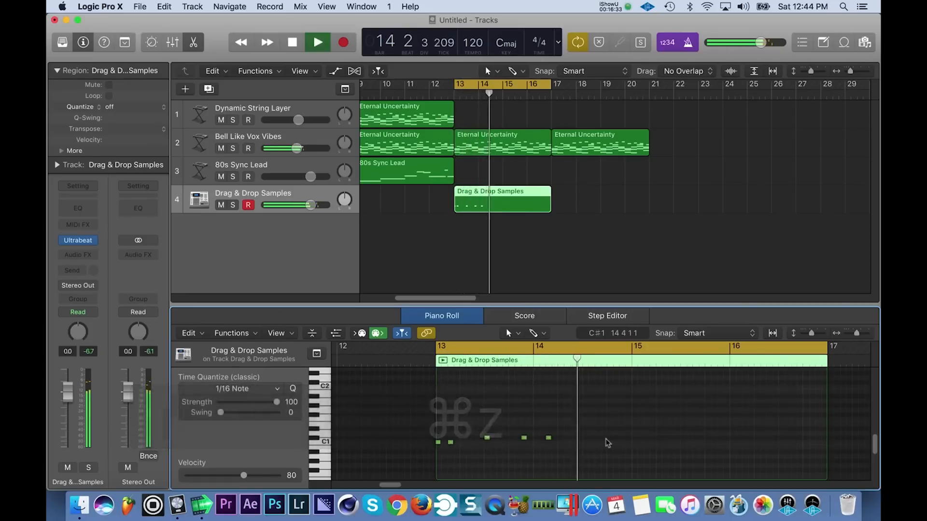
{"action": "key", "text": "space"}
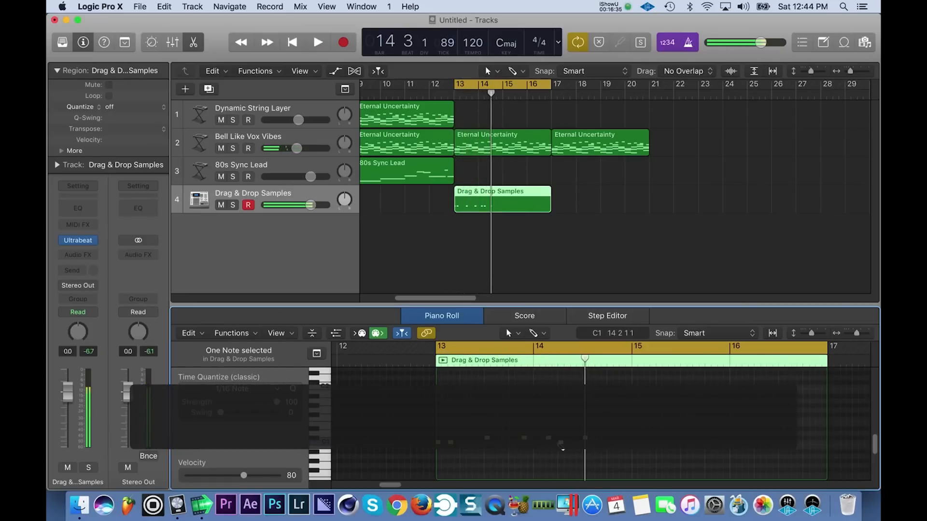
{"action": "left_click", "coordinate": [536, 442]}
{"action": "key", "text": "space"}
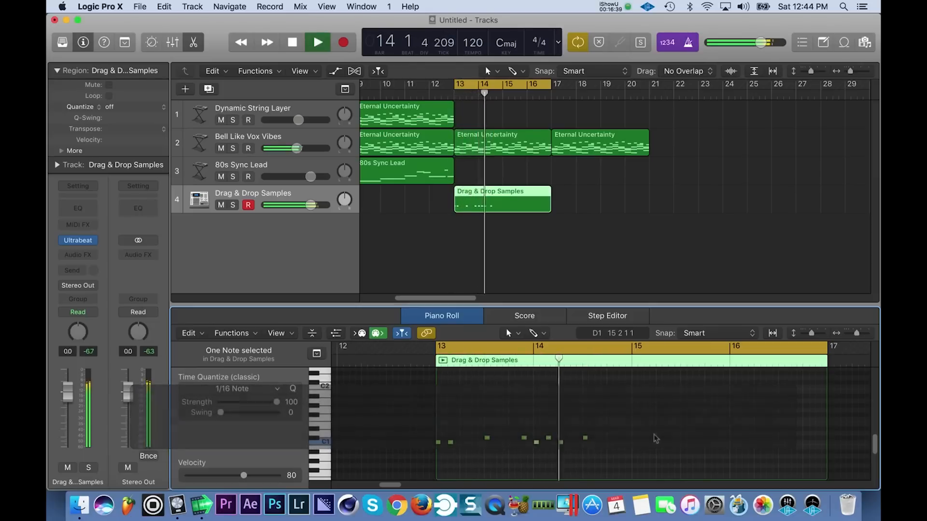
{"action": "key", "text": "space"}
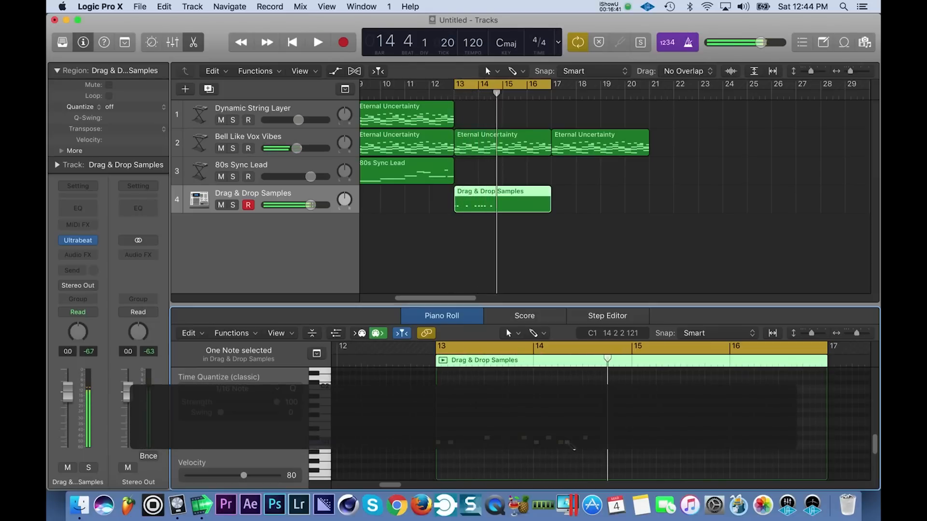
Step: Add drum notes on the two existing pitches from late bar 14 through bar 16 of the Drag & Drop Samples region, checking by playback
{"action": "key", "text": "space"}
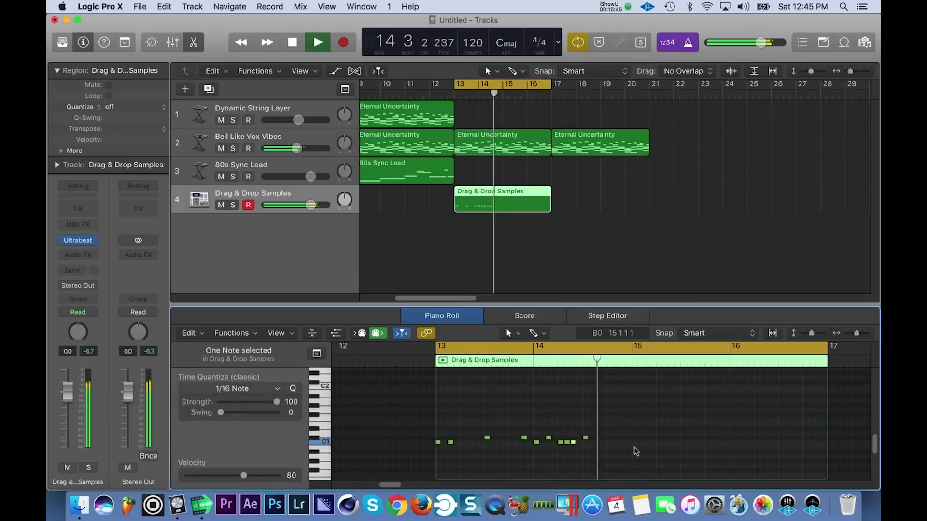
{"action": "key", "text": "space"}
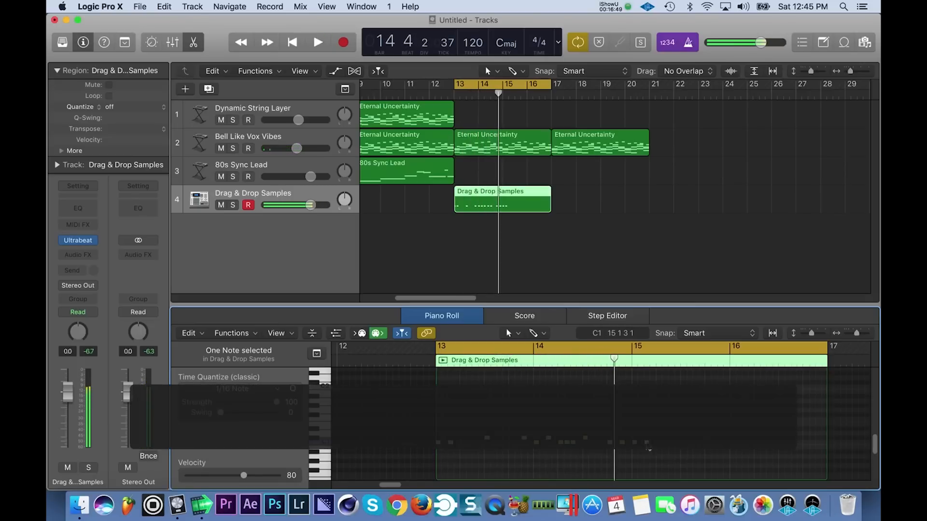
{"action": "key", "text": "space"}
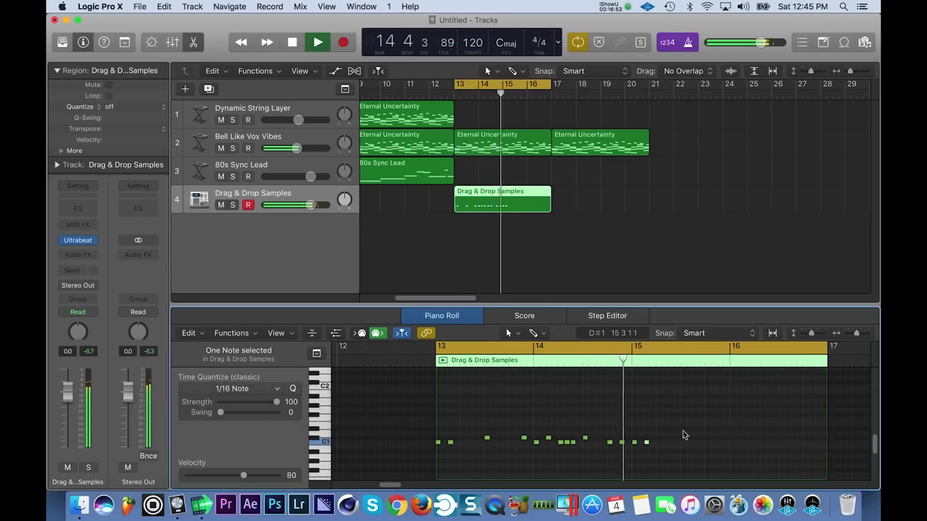
{"action": "key", "text": "space"}
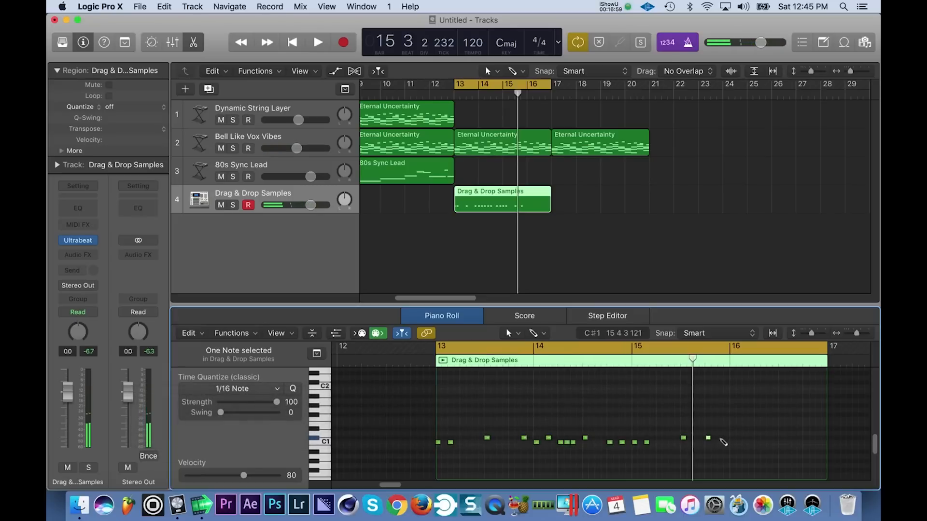
{"action": "key", "text": "space"}
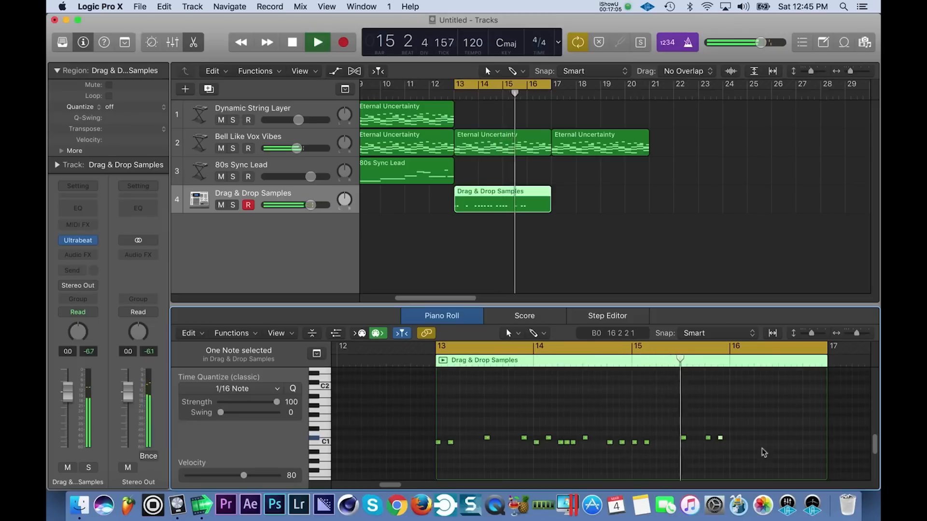
{"action": "key", "text": "space"}
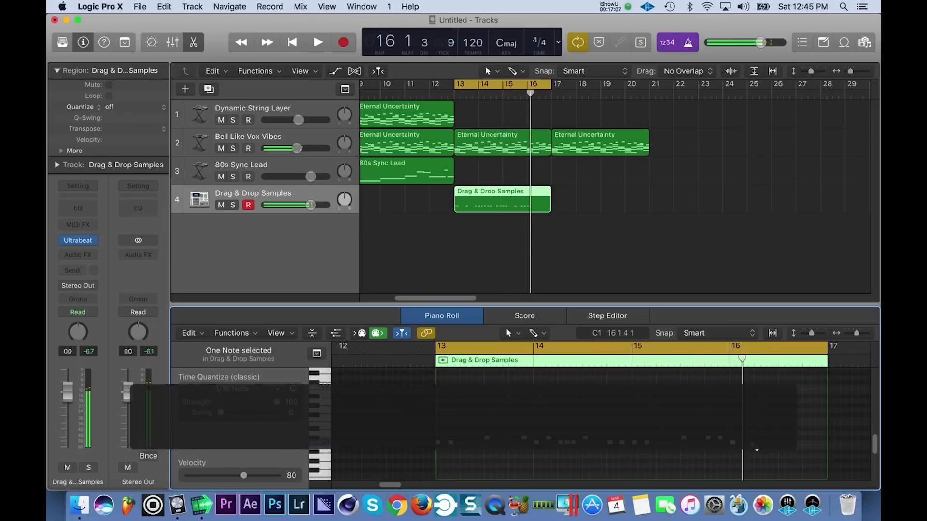
{"action": "key", "text": "space"}
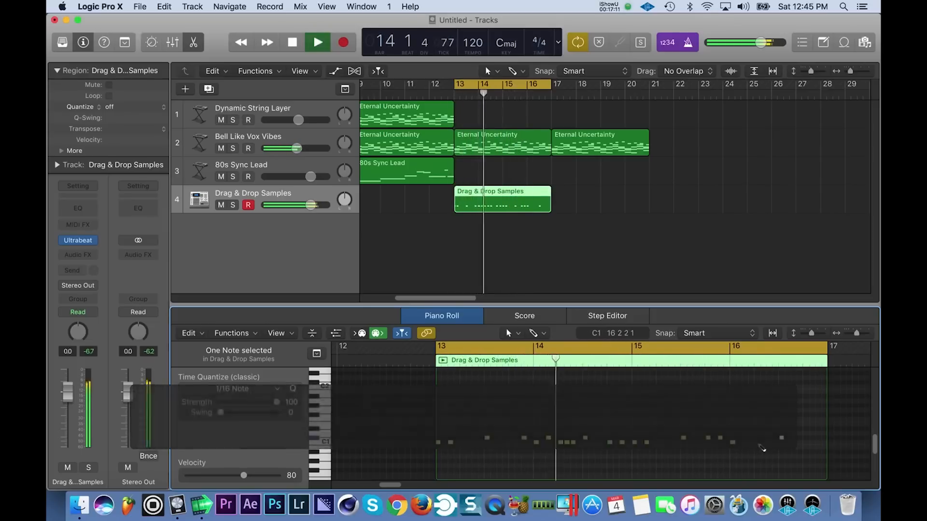
{"action": "left_click", "coordinate": [745, 443], "text": "super"}
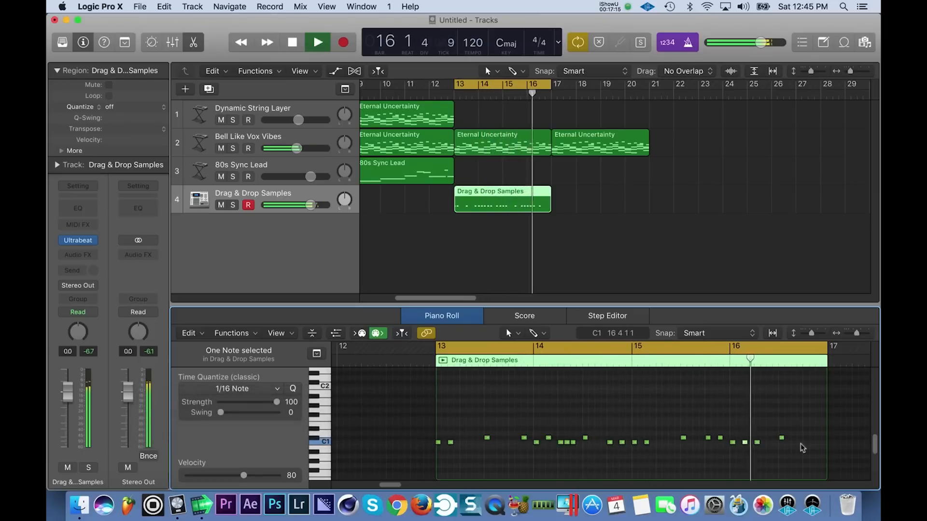
Step: Add a run of four closely spaced C1 notes at the end of bar 16 and play it back
{"action": "key", "text": "space"}
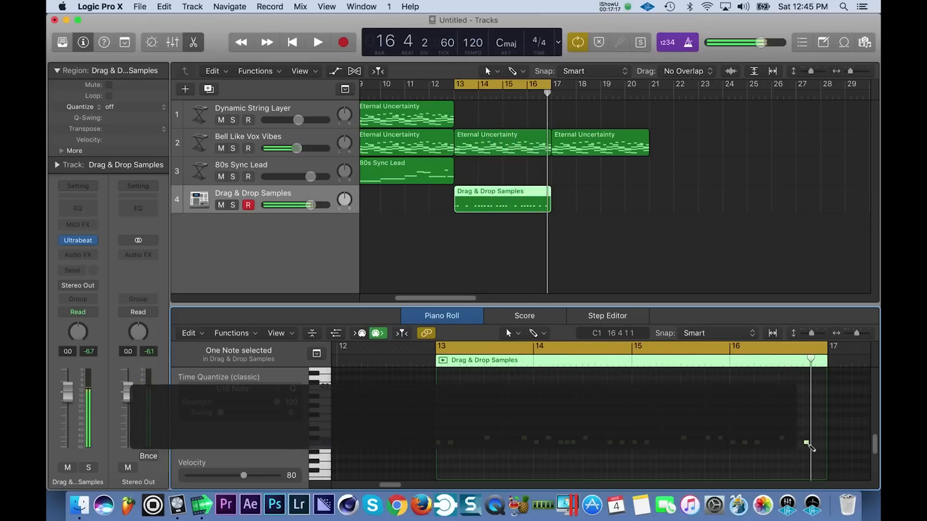
{"action": "left_click", "coordinate": [818, 443], "text": "super"}
{"action": "left_click", "coordinate": [824, 443], "text": "super"}
{"action": "key", "text": "space"}
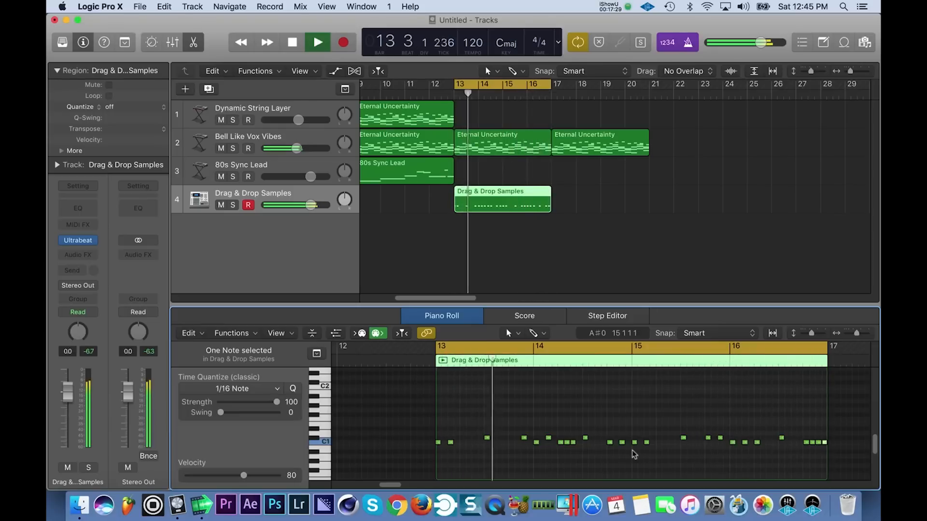
Step: Quantize the four C1 notes at the end of bar 16 to 1/8 Triplet (1/12) and listen to the result
{"action": "key", "text": "space"}
{"action": "left_click_drag", "start_coordinate": [803, 435], "coordinate": [835, 460]}
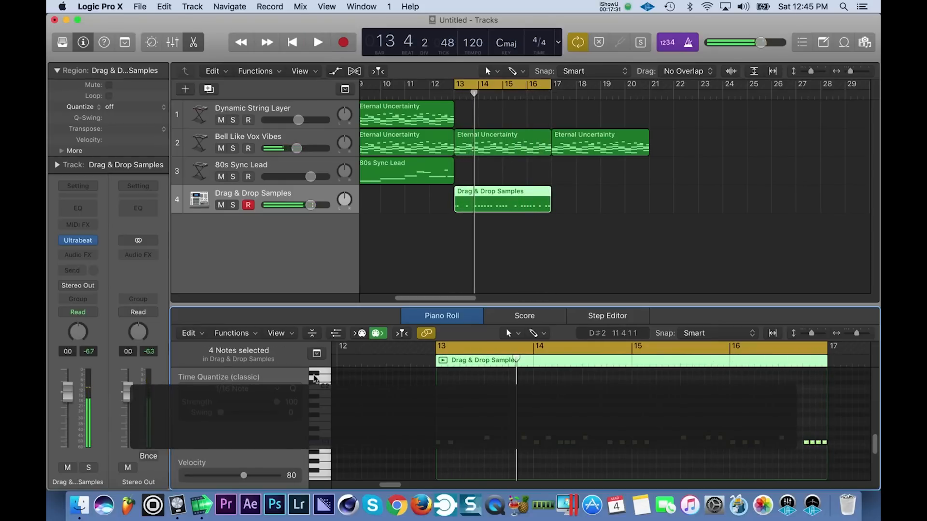
{"action": "left_click", "coordinate": [239, 389]}
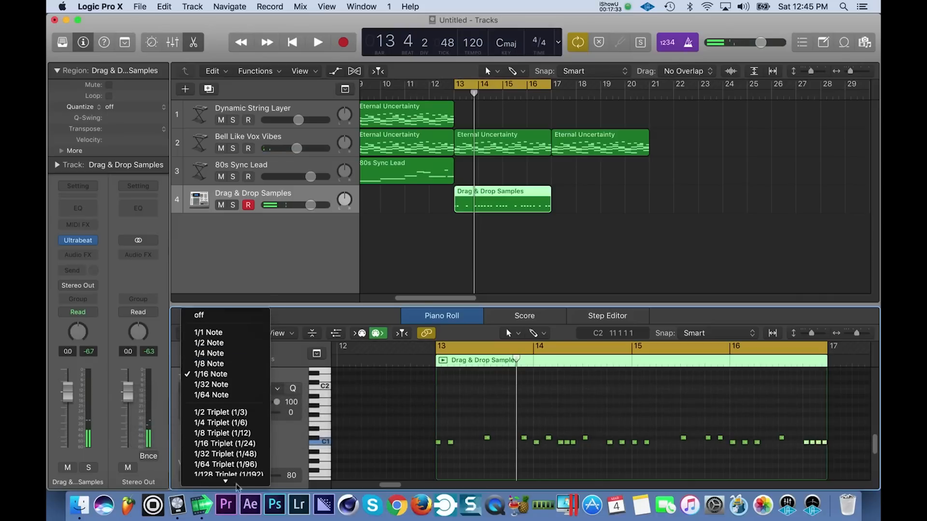
{"action": "left_click", "coordinate": [225, 415]}
{"action": "key", "text": "space"}
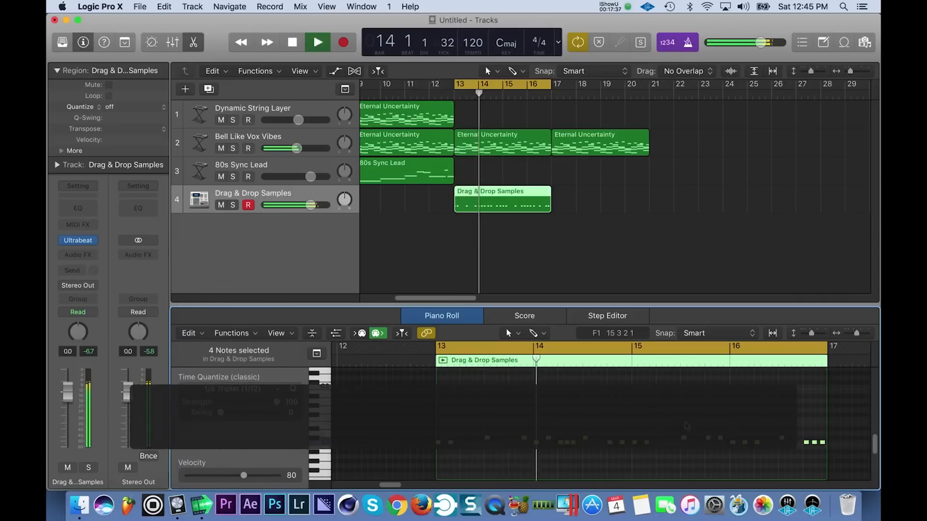
Step: Quantize the group of three adjacent C1 notes in bar 14 to the 1/8 triplet grid
{"action": "left_click", "coordinate": [561, 446]}
{"action": "left_click_drag", "start_coordinate": [561, 446], "coordinate": [581, 450]}
{"action": "key", "text": "q"}
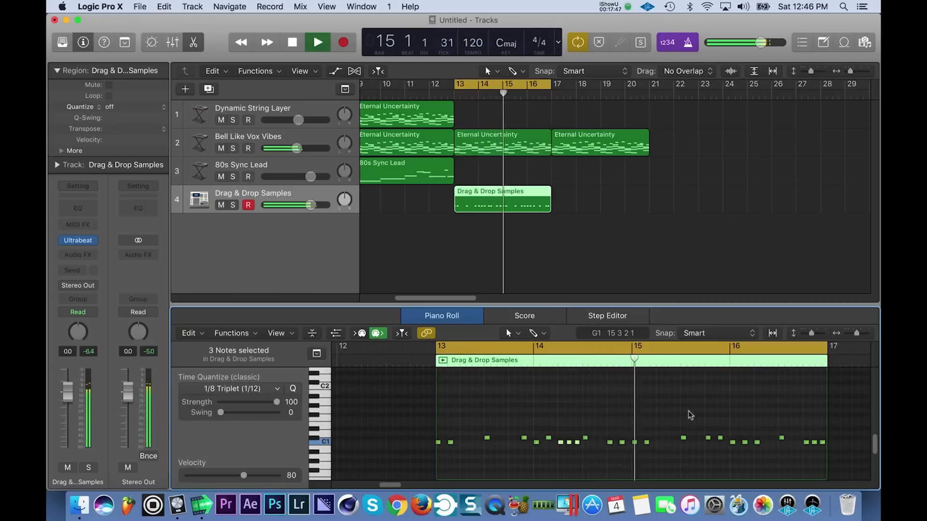
Step: Quantize the two C1 notes at the end of bar 14 to 1/8 triplets and add another C1 note before bar 15
{"action": "left_click_drag", "start_coordinate": [627, 451], "coordinate": [596, 427]}
{"action": "key", "text": "q"}
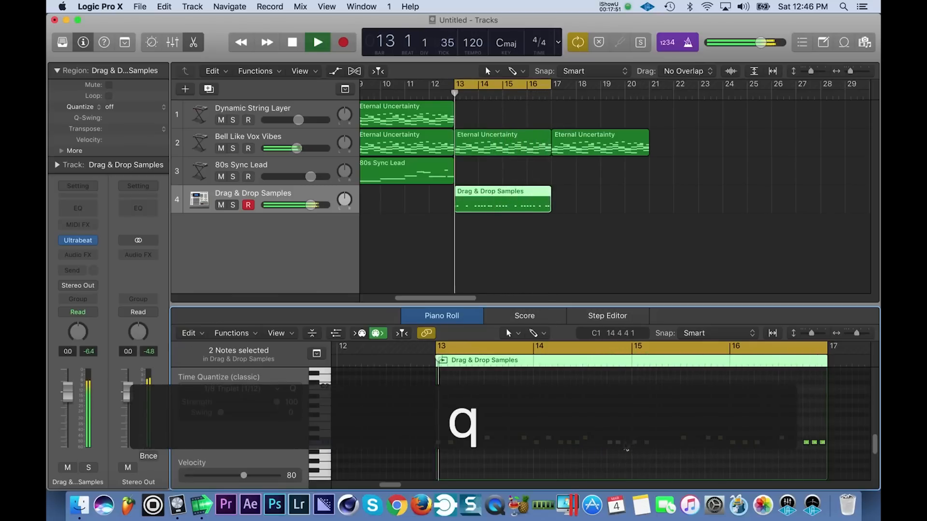
{"action": "left_click", "coordinate": [631, 449]}
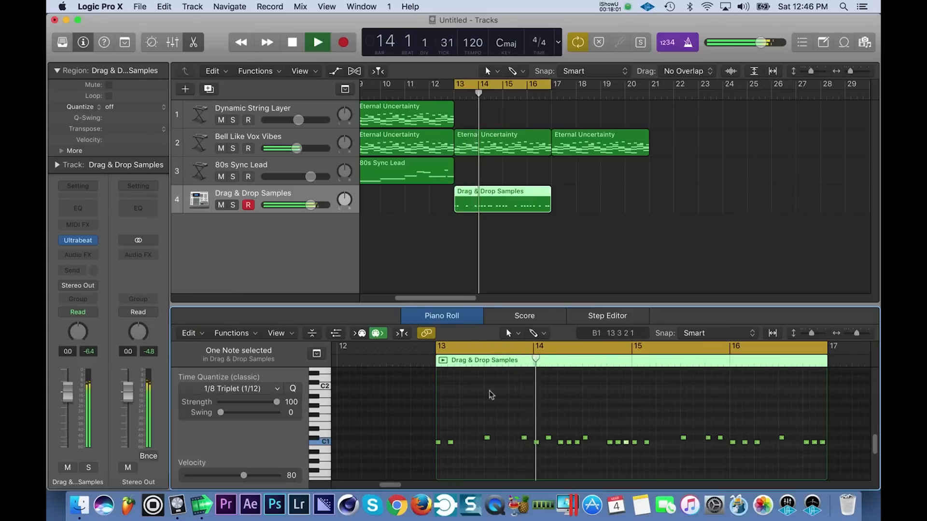
{"action": "key", "text": "space"}
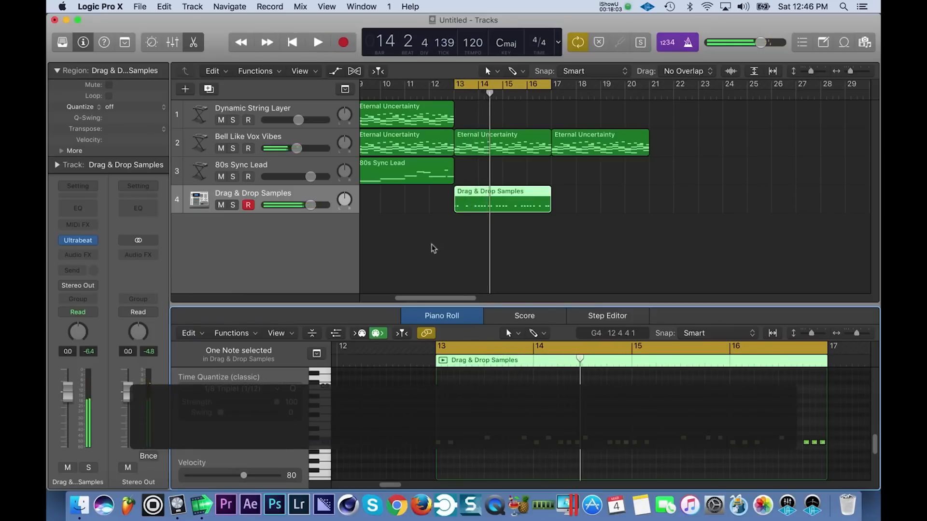
Step: Duplicate the Drag & Drop Samples track and cut the upper row of notes out of the original region
{"action": "key", "text": "super+d"}
{"action": "left_click_drag", "start_coordinate": [474, 420], "coordinate": [807, 439]}
{"action": "key", "text": "super+x"}
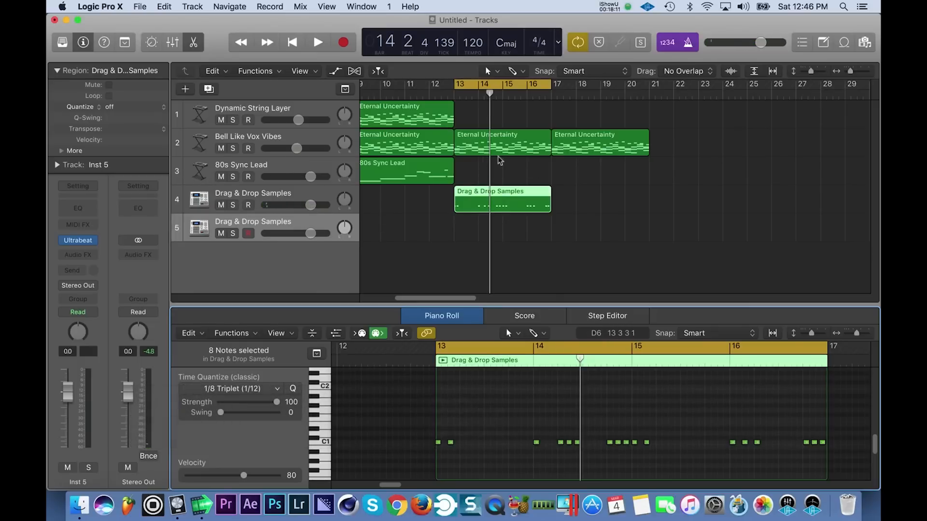
{"action": "left_click", "coordinate": [455, 92]}
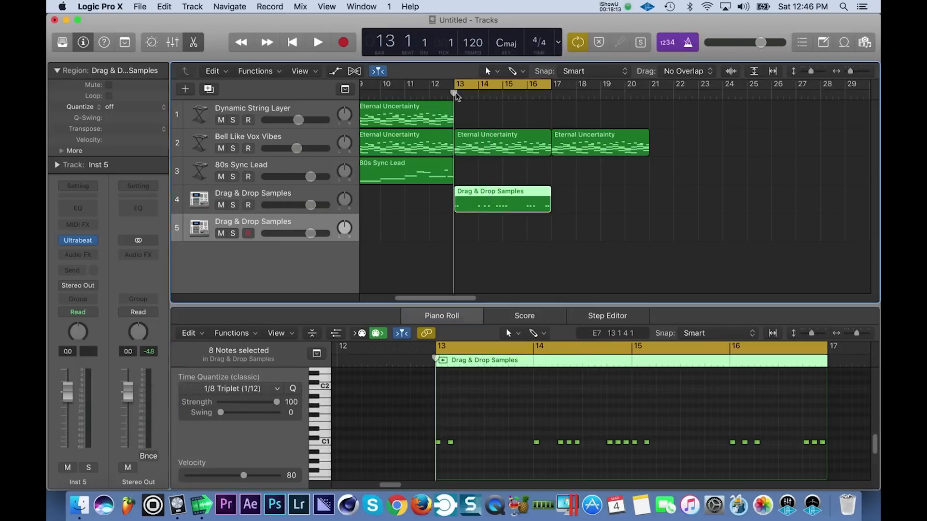
{"action": "key", "text": "super+v"}
{"action": "key", "text": "super+z"}
Step: Paste the cut notes onto track 5 from bar 13, shift them so the first falls on beat 3, and play the result
{"action": "left_click", "coordinate": [305, 222]}
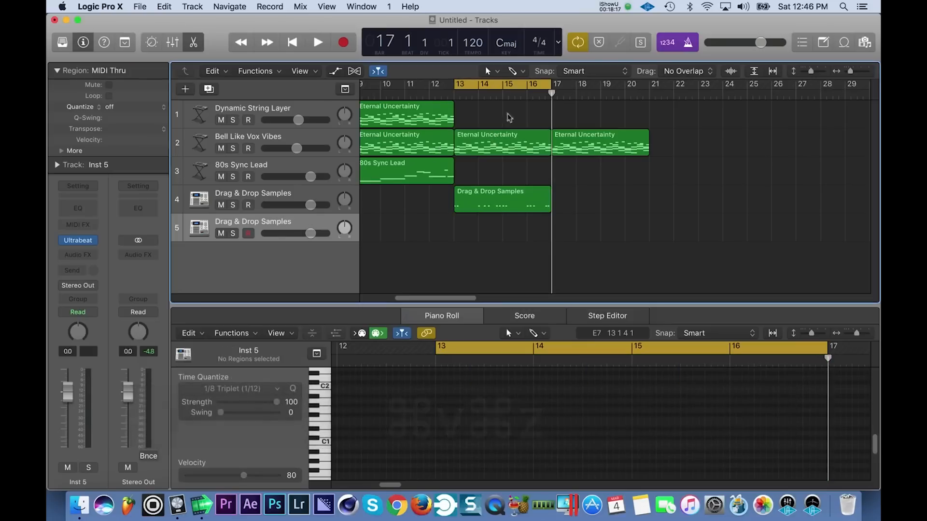
{"action": "key", "text": "Return"}
{"action": "key", "text": "super+v"}
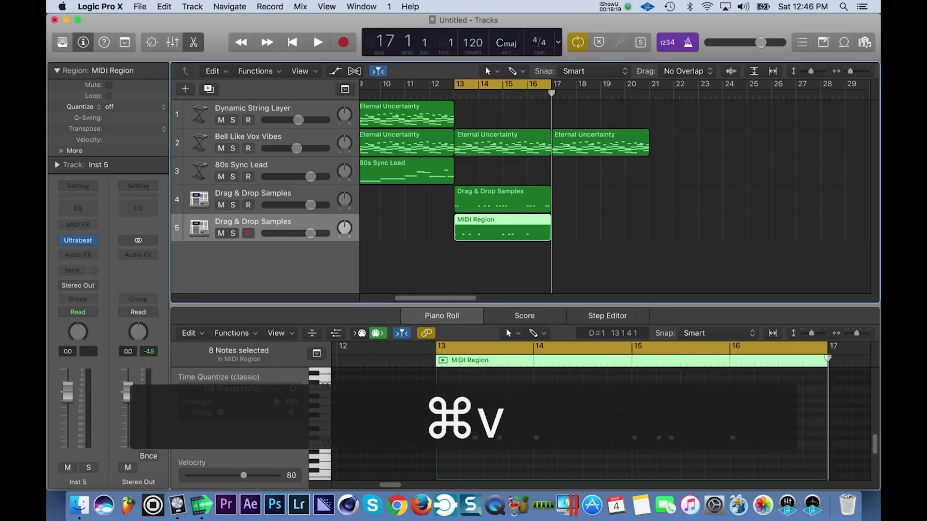
{"action": "left_click_drag", "start_coordinate": [442, 439], "coordinate": [489, 438]}
{"action": "key", "text": "space"}
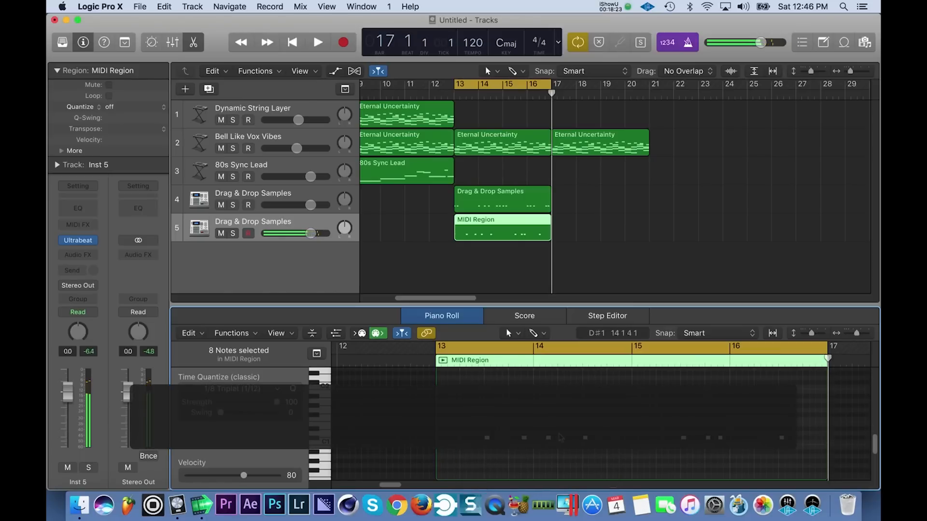
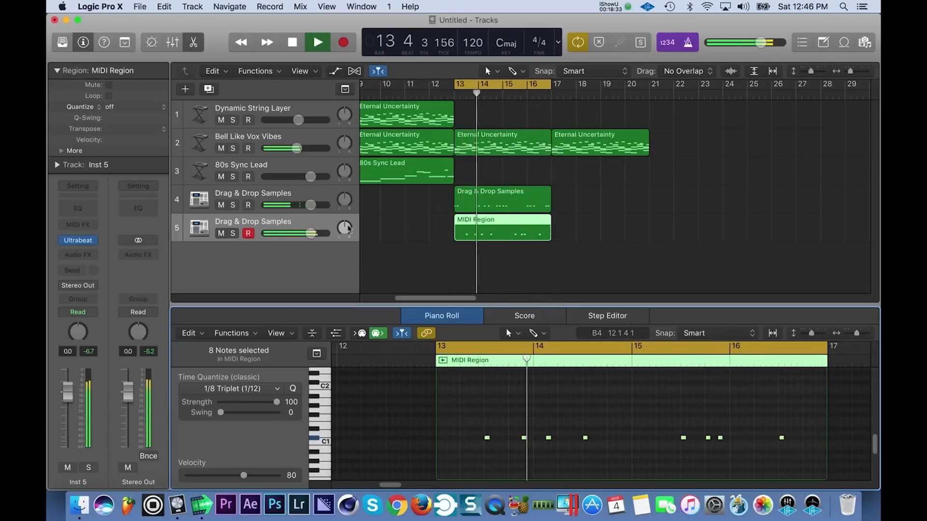
{"action": "key", "text": "space"}
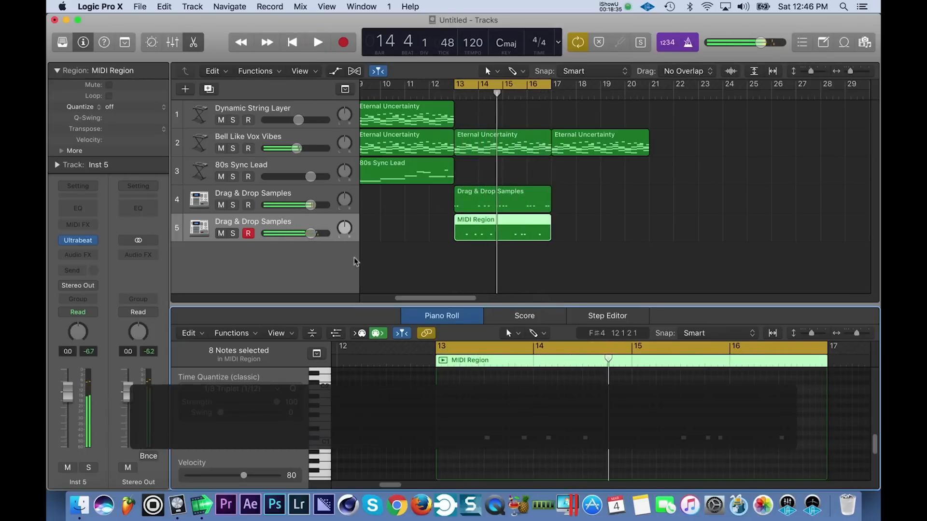
Step: Duplicate the drum track again and create an empty four-bar region on track 6 spanning bars 13 to 16
{"action": "key", "text": "super+d"}
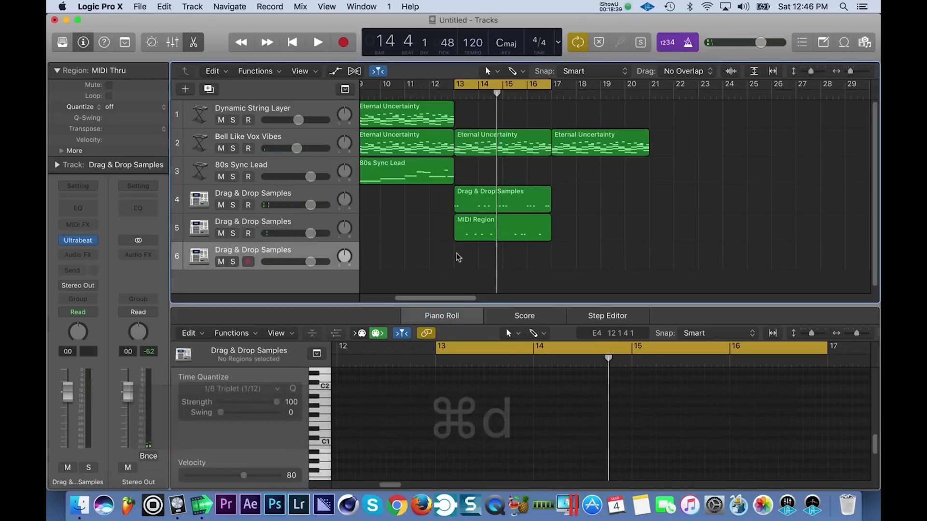
{"action": "double_click", "coordinate": [457, 256]}
{"action": "left_click", "coordinate": [480, 265]}
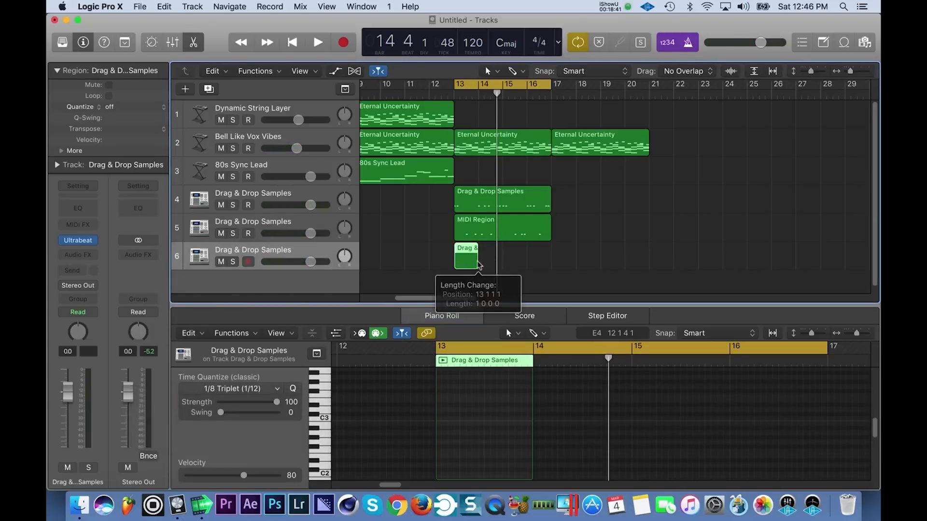
{"action": "left_click_drag", "start_coordinate": [479, 265], "coordinate": [551, 265]}
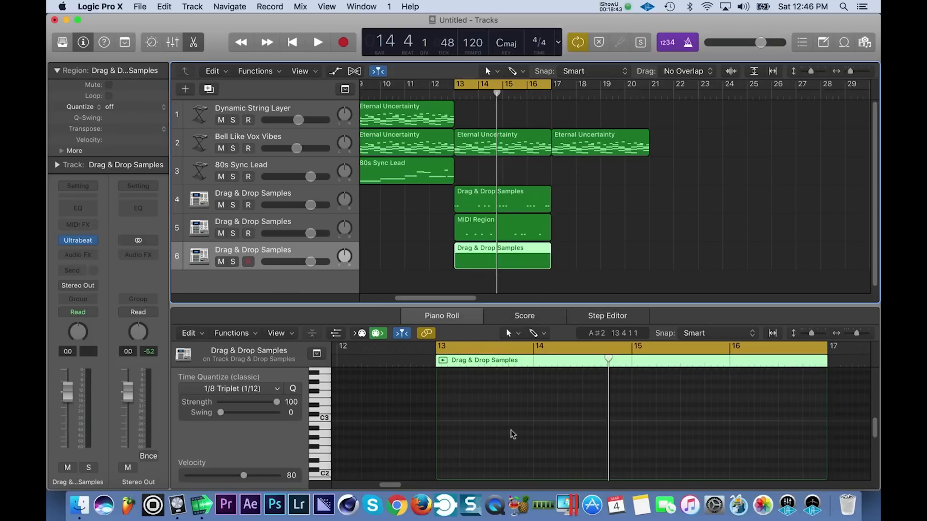
Step: Audition samples on the keyboard, add the chosen one on beat 3 of each bar from 13 to 16, and play the layered drums
{"action": "left_click", "coordinate": [319, 418]}
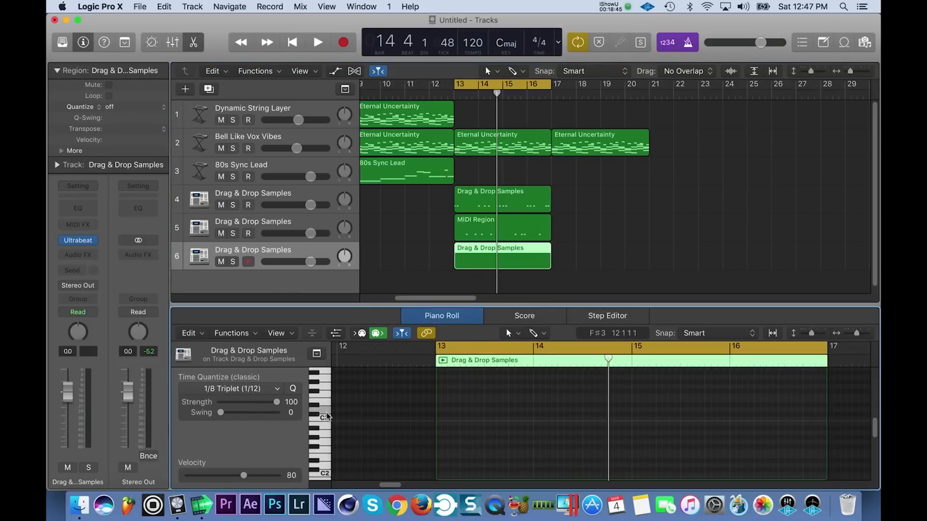
{"action": "scroll", "coordinate": [338, 448], "scroll_direction": "down", "scroll_amount": 5}
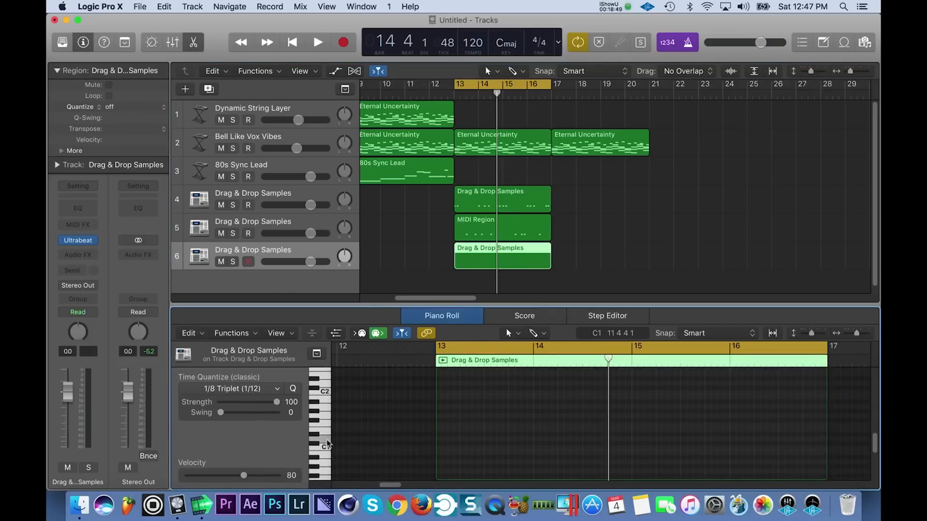
{"action": "left_click", "coordinate": [326, 439]}
{"action": "left_click", "coordinate": [487, 439]}
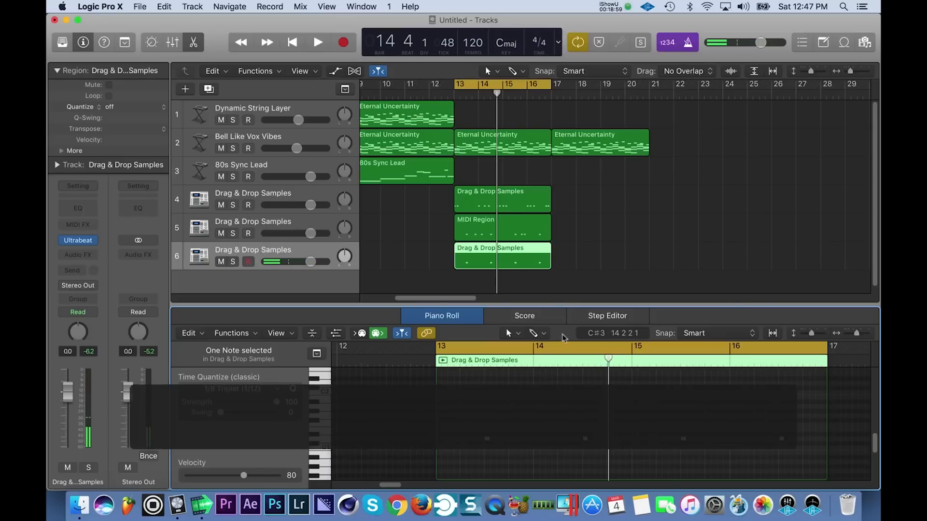
{"action": "key", "text": "space"}
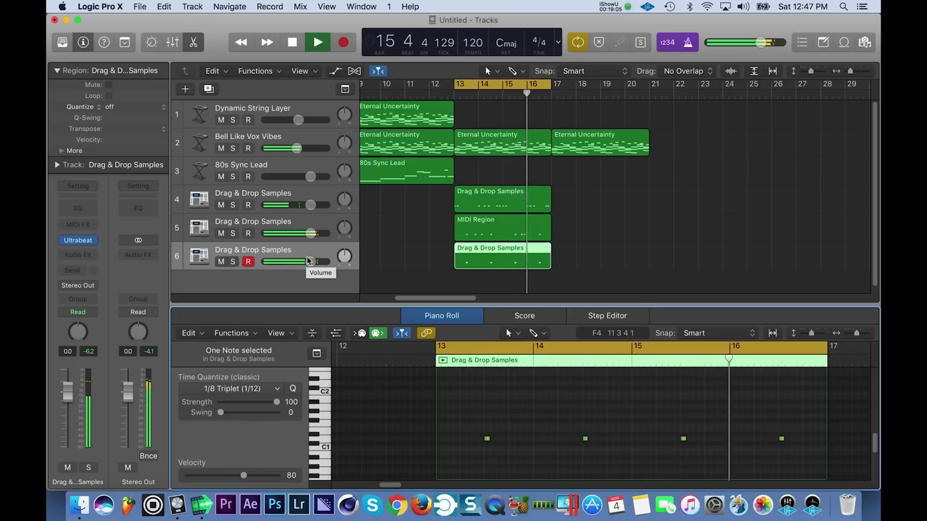
{"action": "key", "text": "space"}
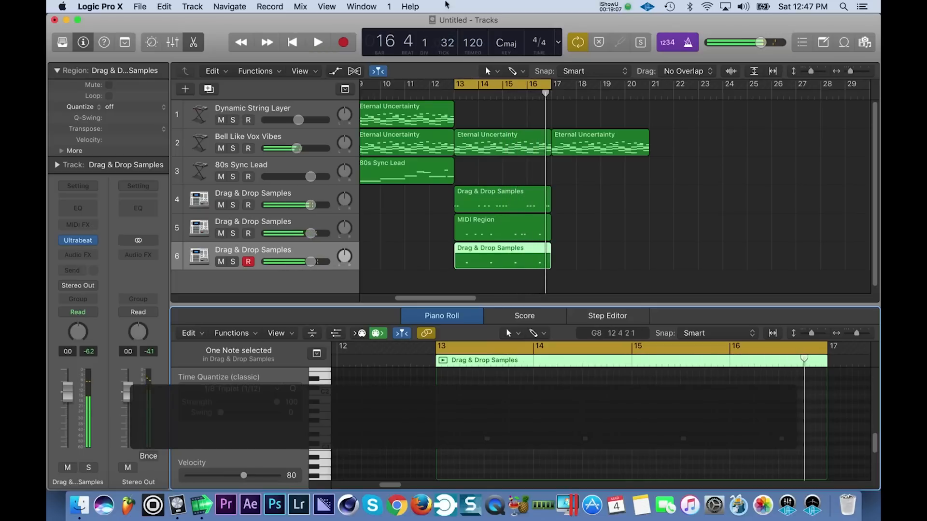
{"action": "left_click", "coordinate": [628, 7]}
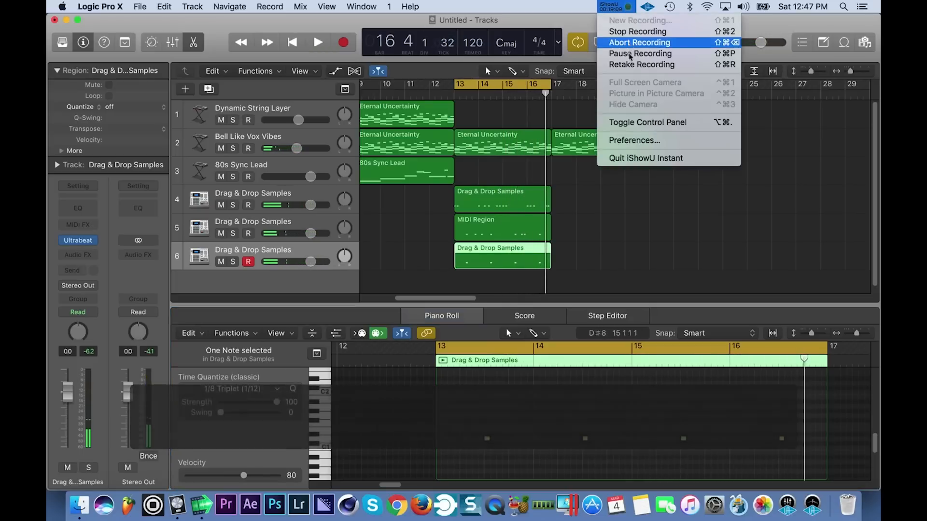
{"action": "left_click", "coordinate": [628, 56]}
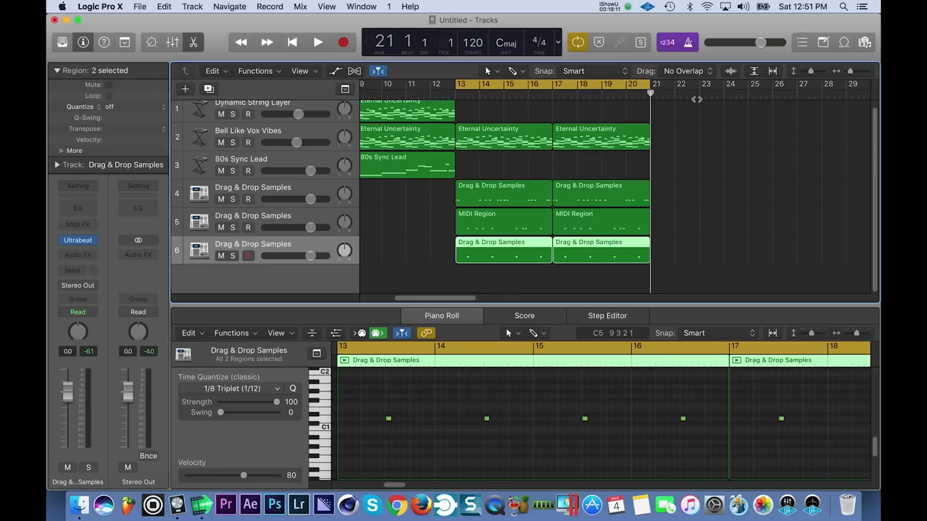
Step: Play back the extended drum section with the cycle range covering bars 13 to 20
{"action": "key", "text": "Return"}
{"action": "key", "text": "space"}
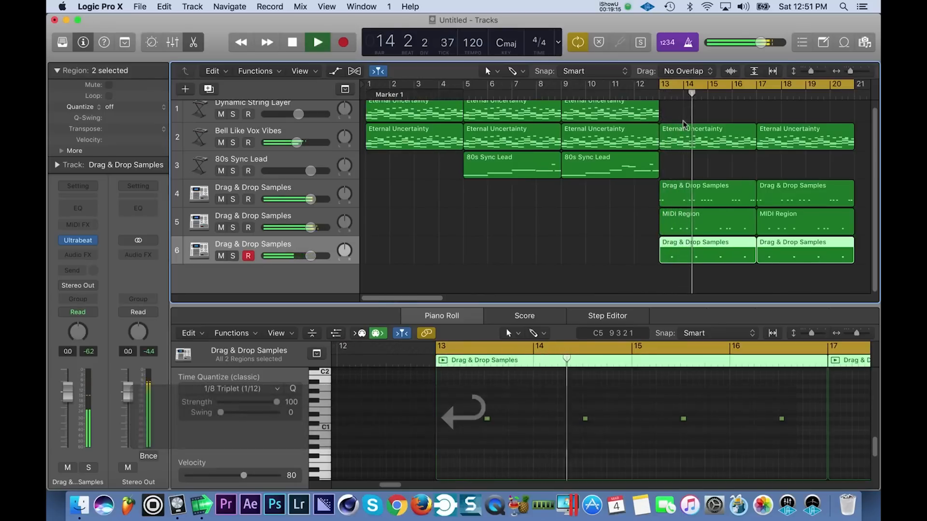
Step: Stop playback and insert a Space Designer reverb as an audio effect on track 6
{"action": "key", "text": "space"}
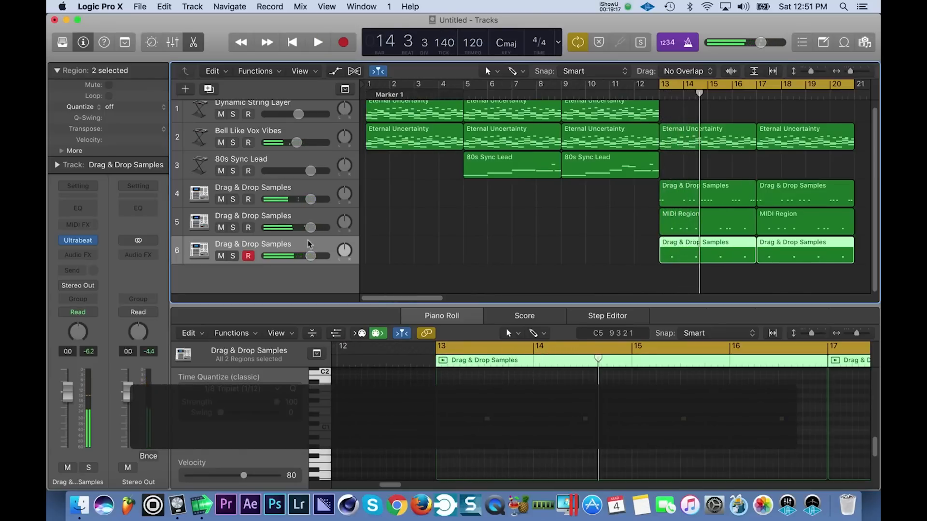
{"action": "left_click", "coordinate": [95, 259]}
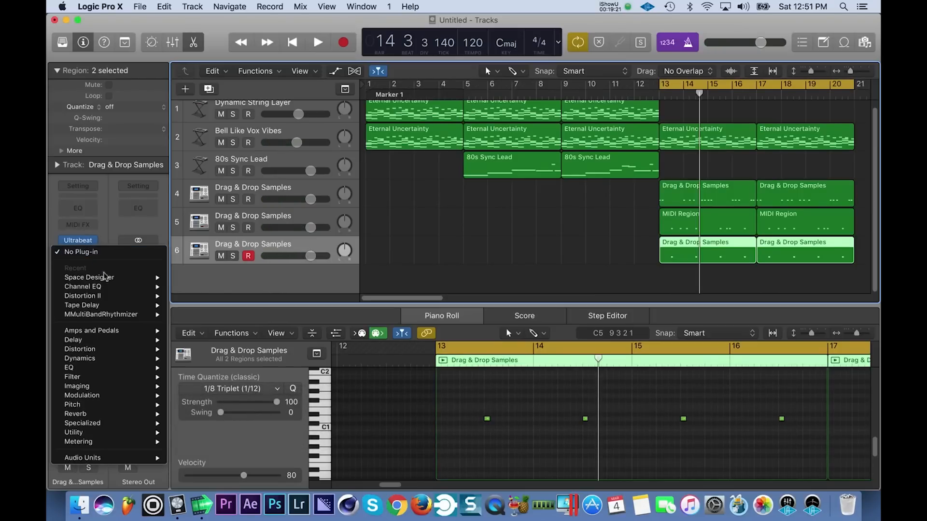
{"action": "mouse_move", "coordinate": [113, 282]}
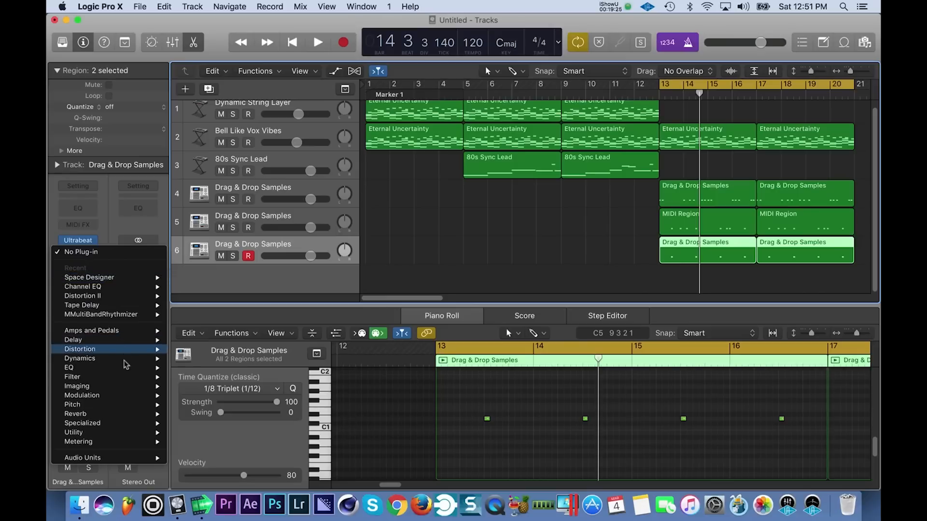
{"action": "mouse_move", "coordinate": [131, 342]}
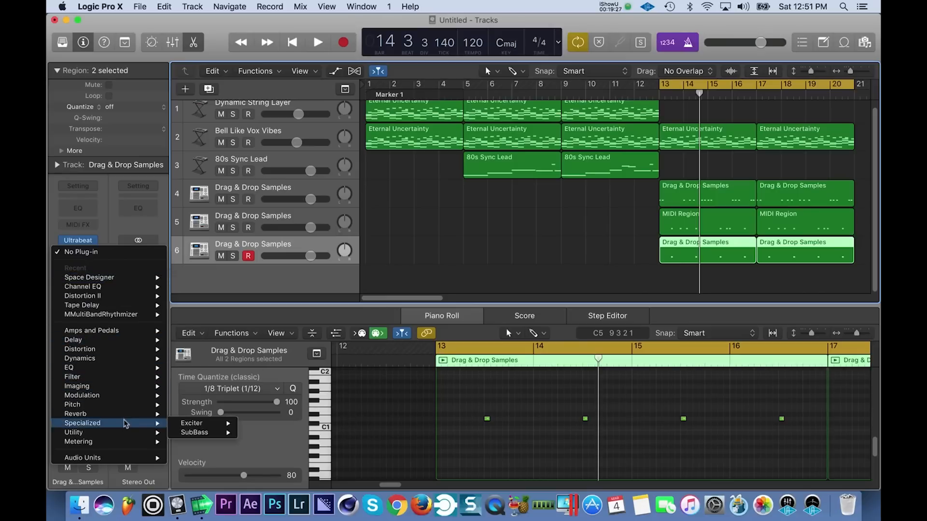
{"action": "mouse_move", "coordinate": [128, 415]}
{"action": "mouse_move", "coordinate": [222, 444]}
{"action": "left_click", "coordinate": [284, 441]}
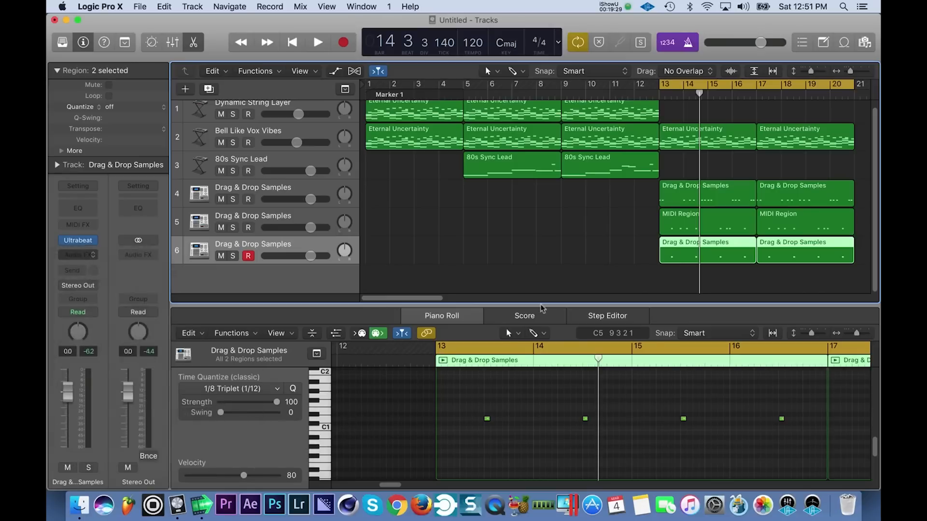
Step: Load the 04.4s Dream Hall preset from the large halls in Space Designer
{"action": "left_click", "coordinate": [244, 66]}
{"action": "mouse_move", "coordinate": [222, 263]}
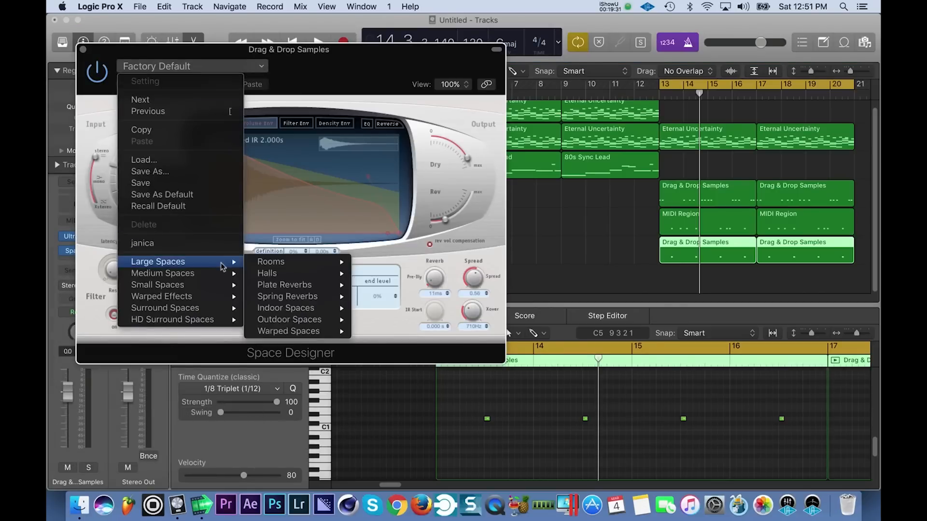
{"action": "mouse_move", "coordinate": [300, 274]}
{"action": "left_click", "coordinate": [423, 266]}
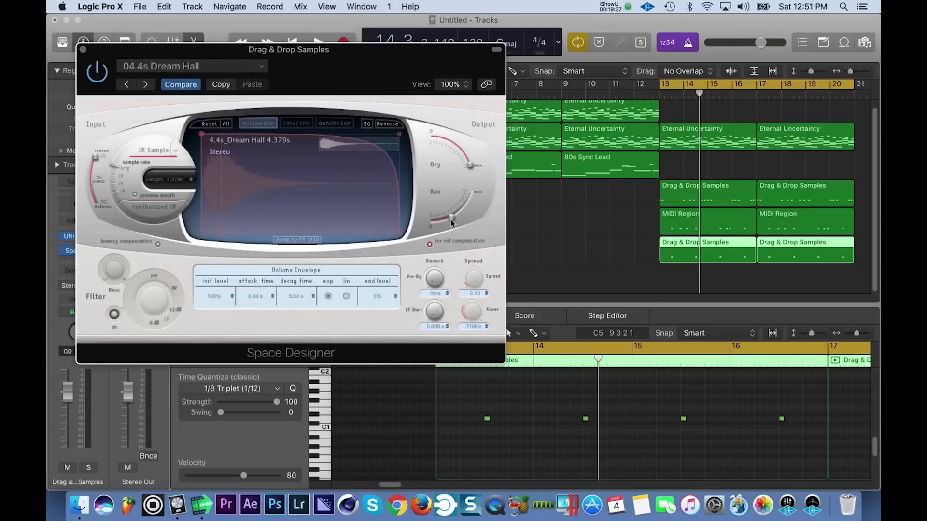
Step: Play the section with the reverb, close its plug-in window, and lower track 6's volume to -1.5 dB
{"action": "key", "text": "space"}
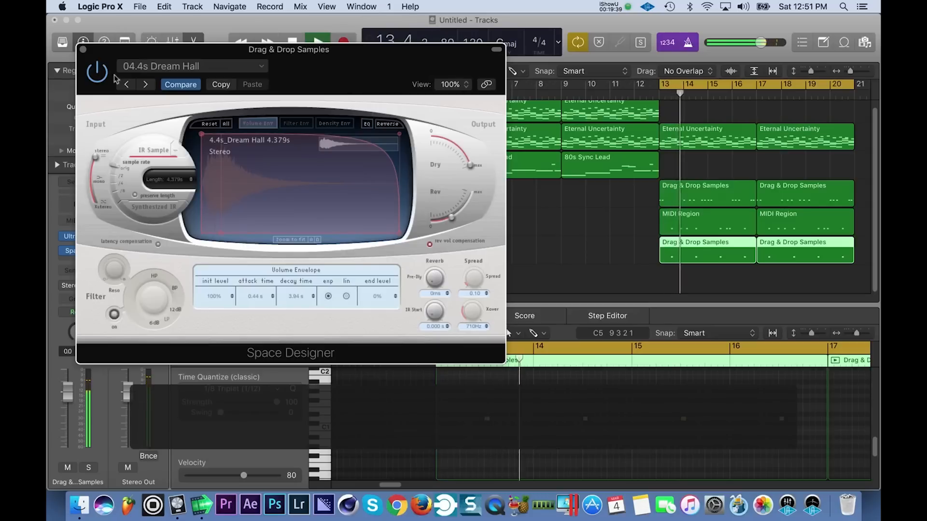
{"action": "left_click", "coordinate": [83, 50]}
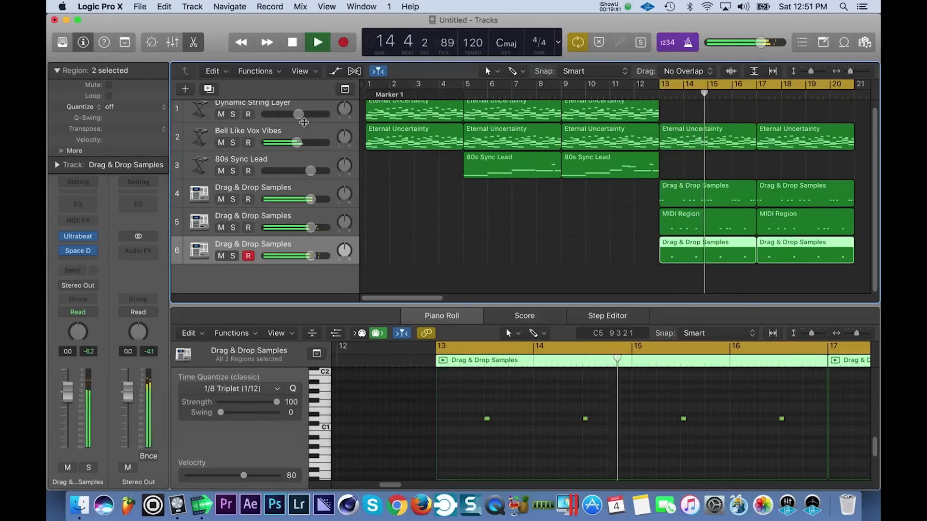
{"action": "left_click_drag", "start_coordinate": [310, 256], "coordinate": [306, 256]}
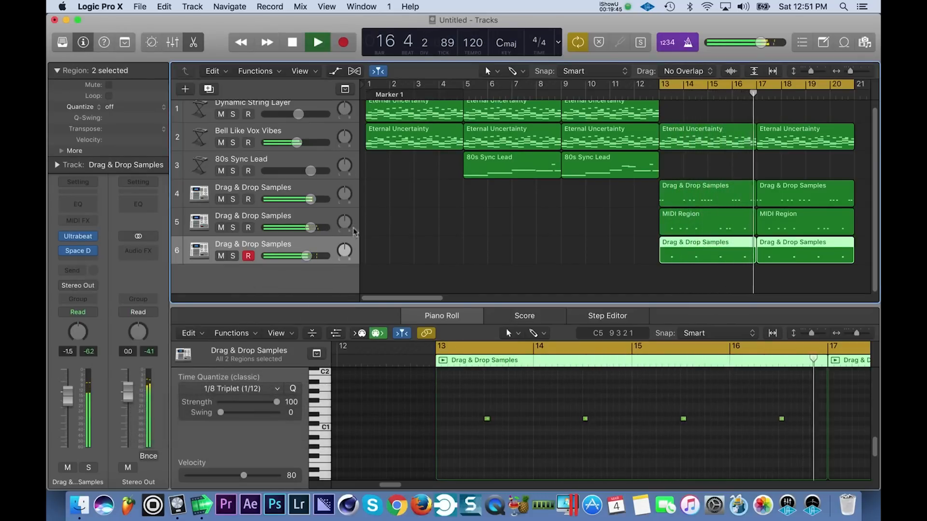
{"action": "key", "text": "space"}
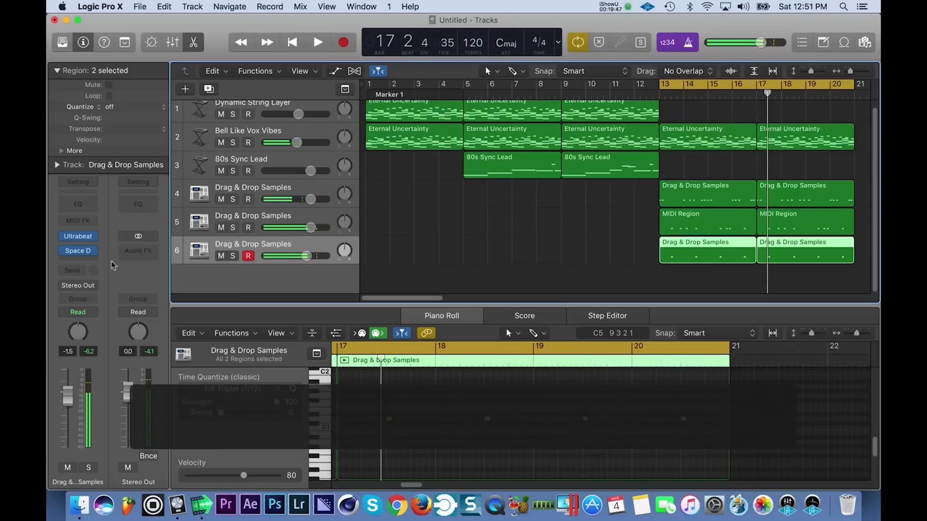
Step: Create one new software instrument track and load a stereo EXS24 sampler on it
{"action": "left_click", "coordinate": [186, 88]}
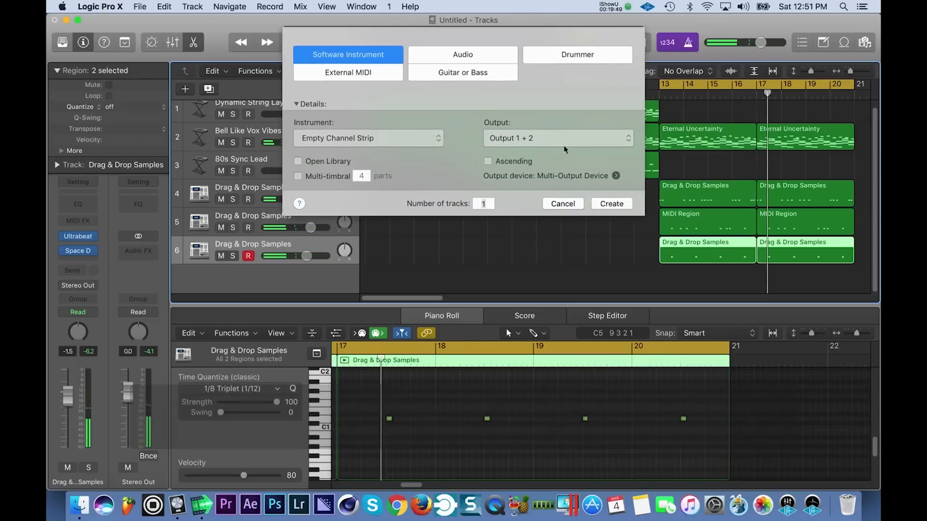
{"action": "key", "text": "Return"}
{"action": "left_click", "coordinate": [78, 237]}
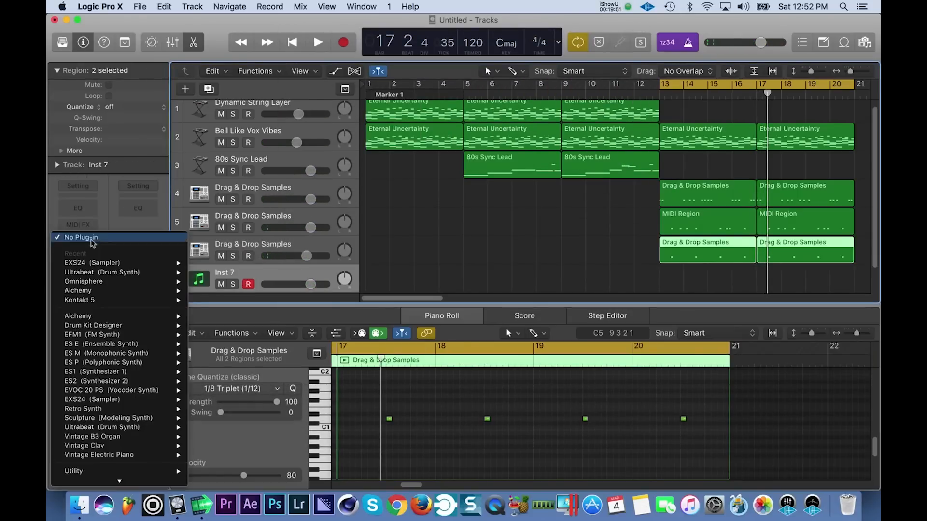
{"action": "mouse_move", "coordinate": [135, 263]}
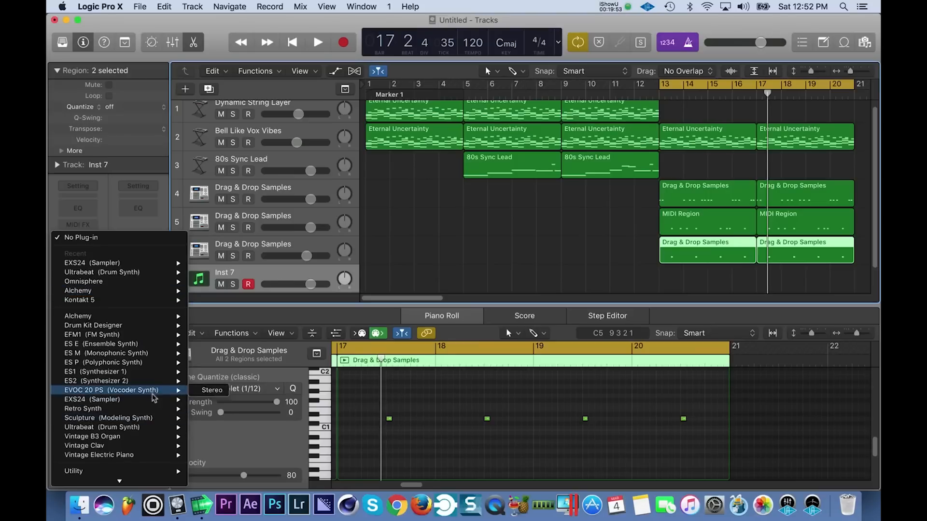
{"action": "mouse_move", "coordinate": [153, 405]}
{"action": "left_click", "coordinate": [208, 409]}
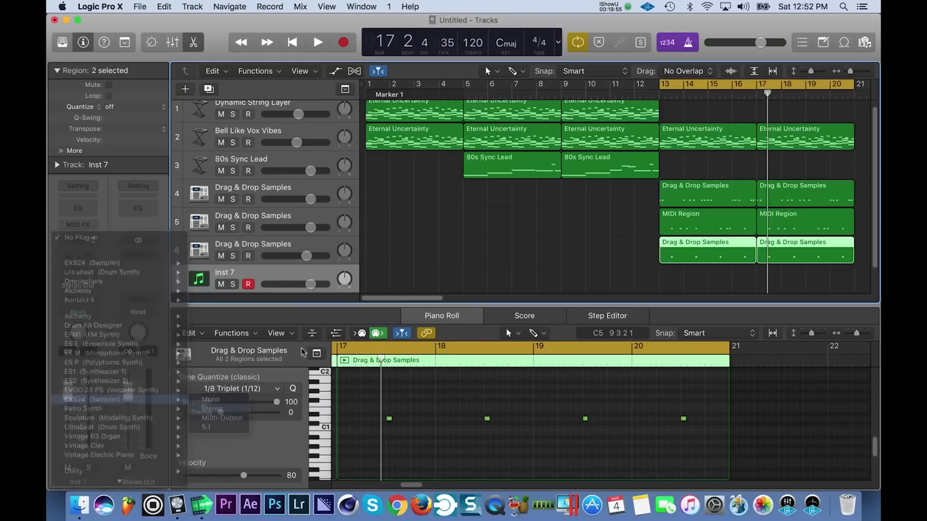
Step: Load the hh2 instrument into the EXS24 sampler
{"action": "left_click", "coordinate": [371, 112]}
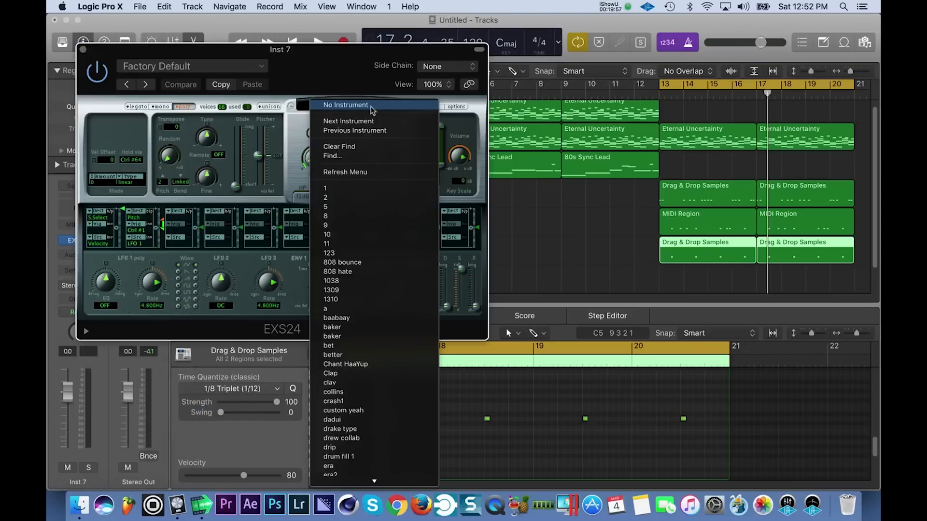
{"action": "scroll", "coordinate": [363, 380], "scroll_direction": "down", "scroll_amount": 8}
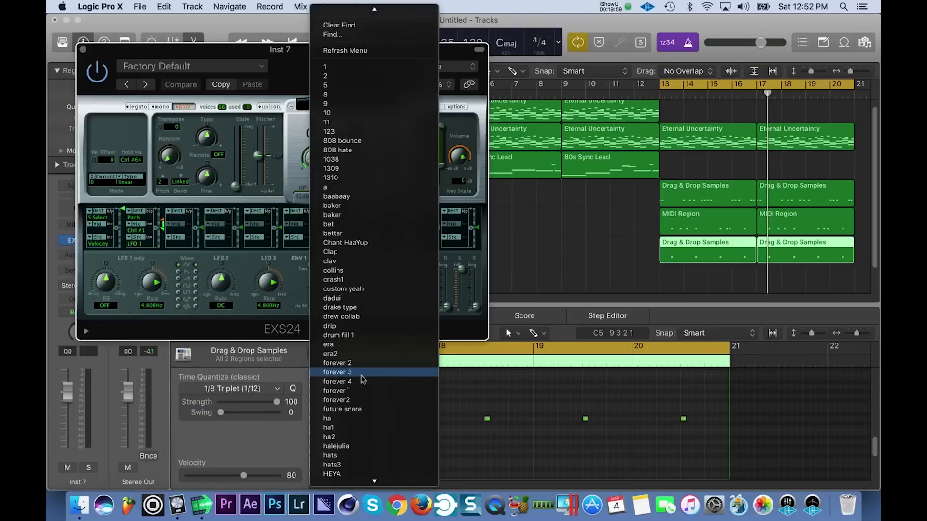
{"action": "left_click", "coordinate": [358, 348]}
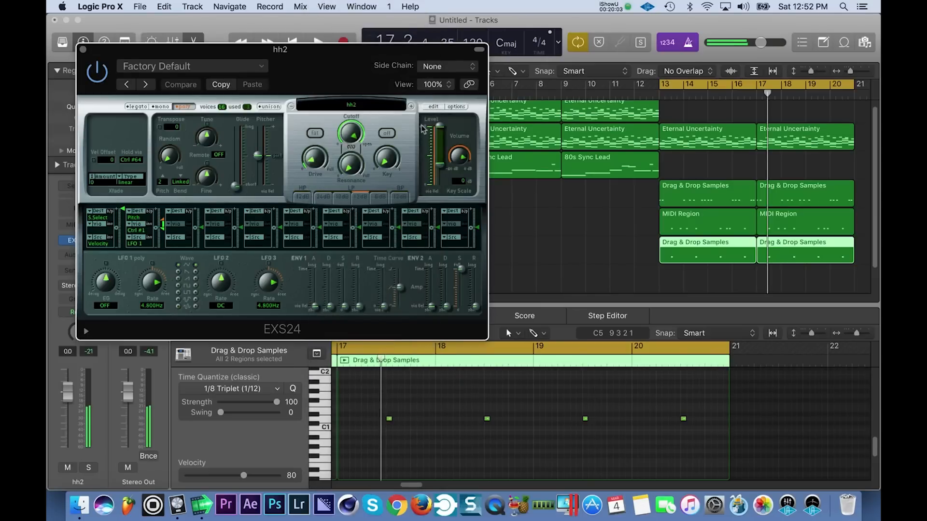
Step: Open Note Repeat, switch the sampler back to the hh2 instrument, and close the sampler window
{"action": "key", "text": "["}
{"action": "key", "text": "]"}
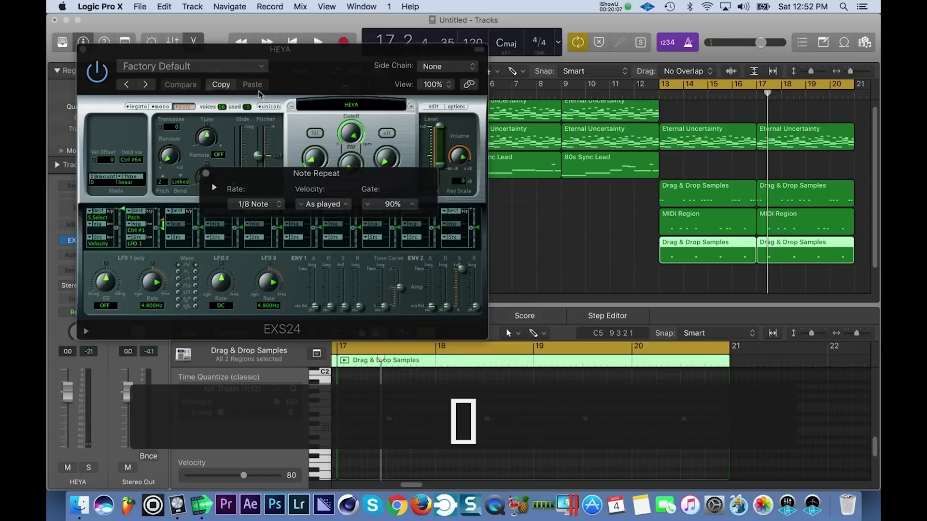
{"action": "left_click", "coordinate": [290, 107]}
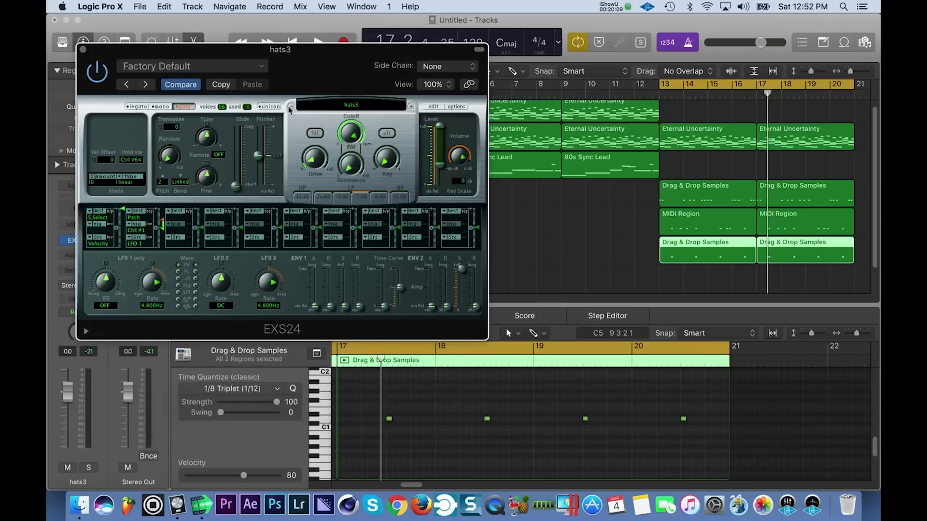
{"action": "left_click", "coordinate": [341, 105]}
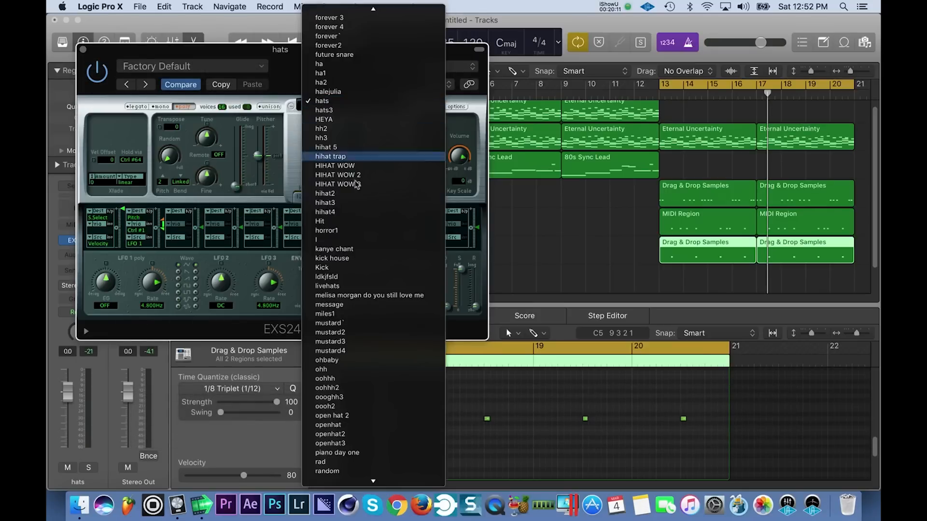
{"action": "left_click", "coordinate": [345, 129]}
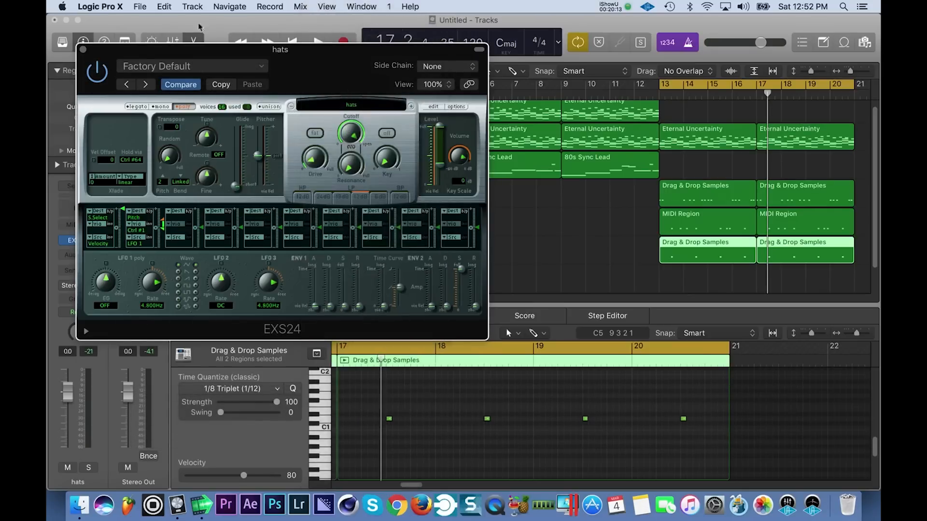
{"action": "left_click", "coordinate": [82, 50]}
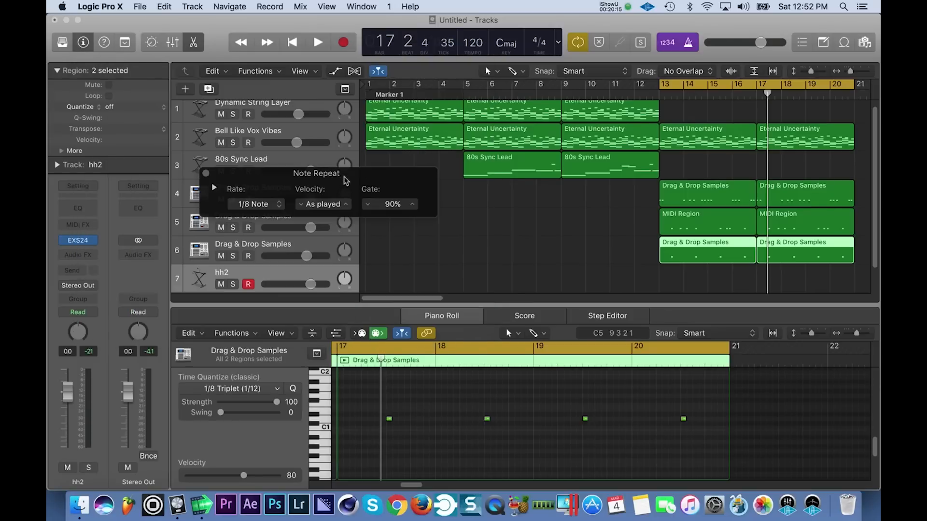
Step: Try the 1/16 Note and 1/8 Triplet rates in Note Repeat and return the rate to 1/8 Note
{"action": "left_click_drag", "start_coordinate": [346, 181], "coordinate": [355, 161]}
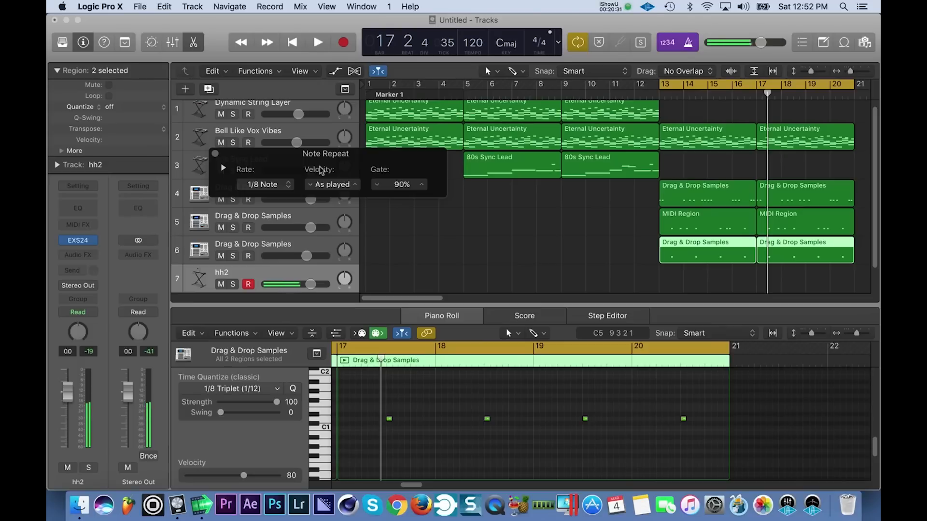
{"action": "left_click", "coordinate": [285, 185]}
{"action": "left_click", "coordinate": [286, 203]}
{"action": "left_click", "coordinate": [284, 187]}
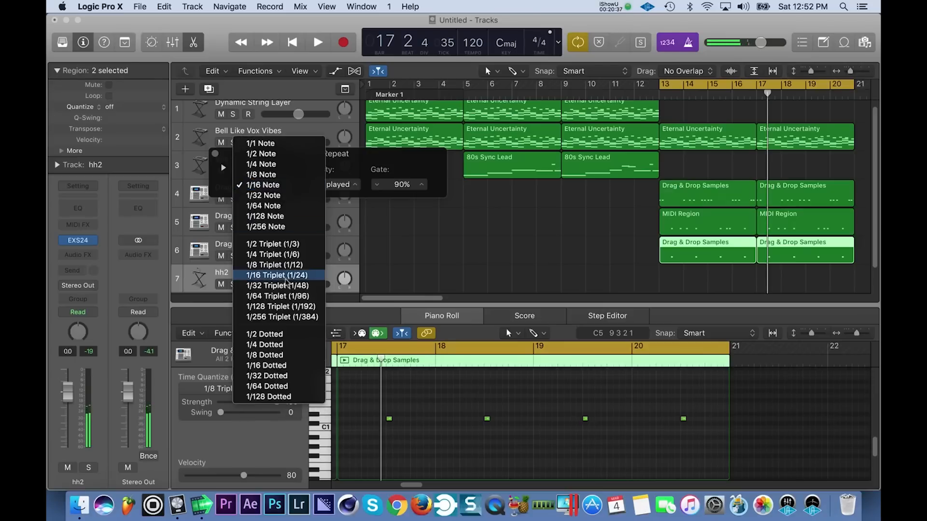
{"action": "left_click", "coordinate": [286, 265]}
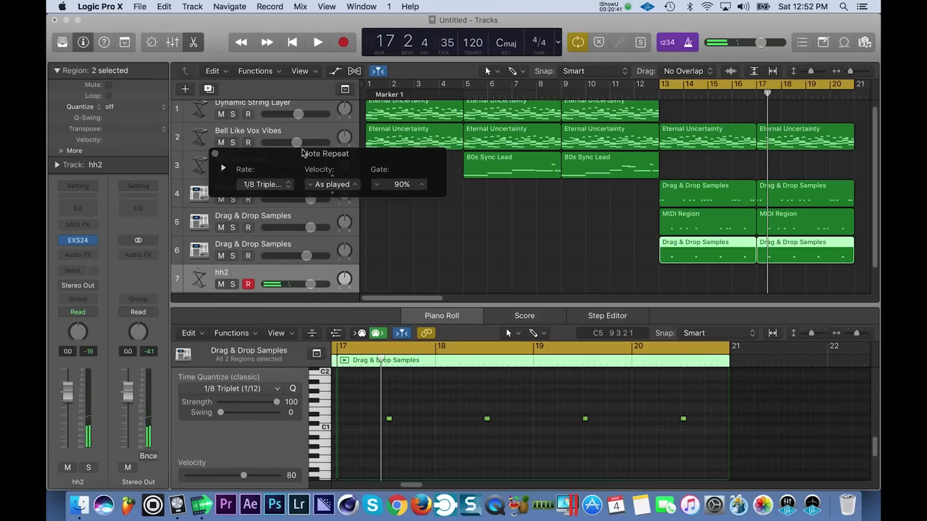
{"action": "left_click", "coordinate": [284, 186]}
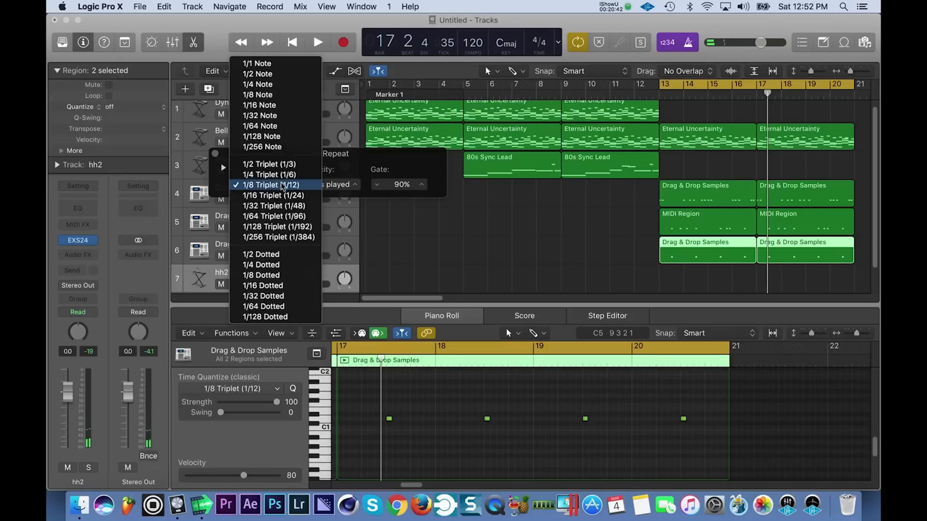
{"action": "left_click", "coordinate": [277, 95]}
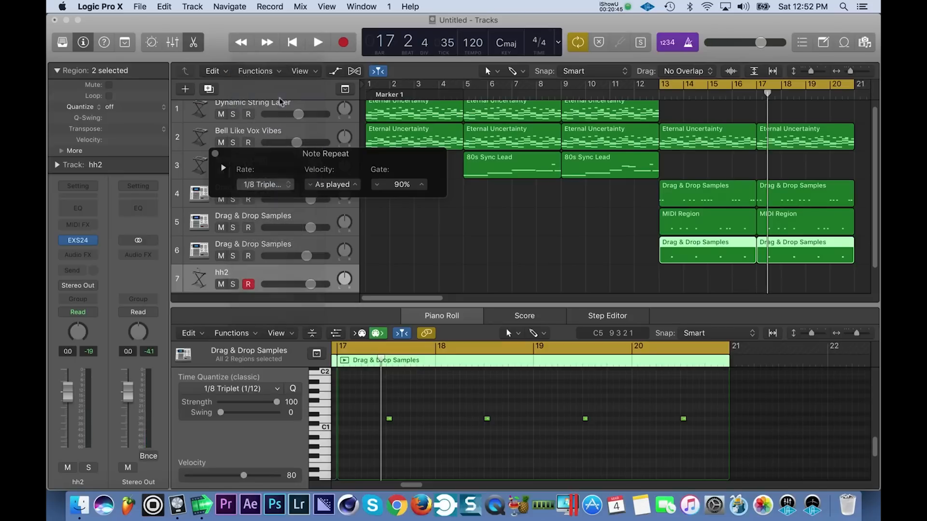
Step: Raise the hh2 track's volume to 2.5 dB, record a short hi-hat take at bar 13, and close Note Repeat
{"action": "left_click_drag", "start_coordinate": [312, 285], "coordinate": [328, 290]}
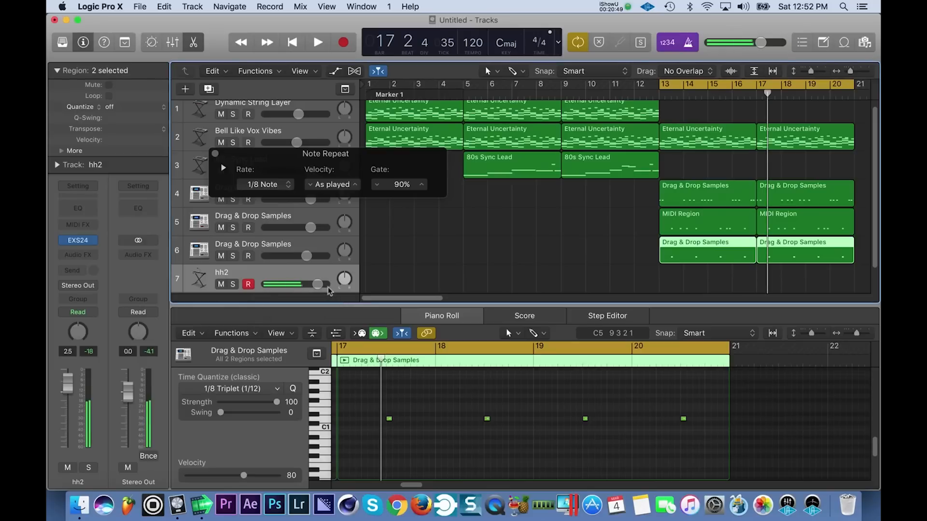
{"action": "key", "text": "super+r"}
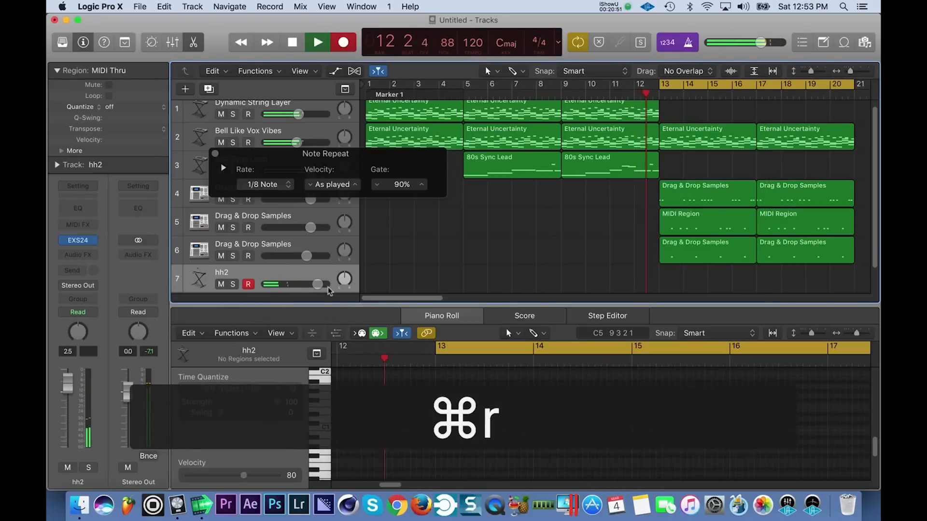
{"action": "key", "text": "space"}
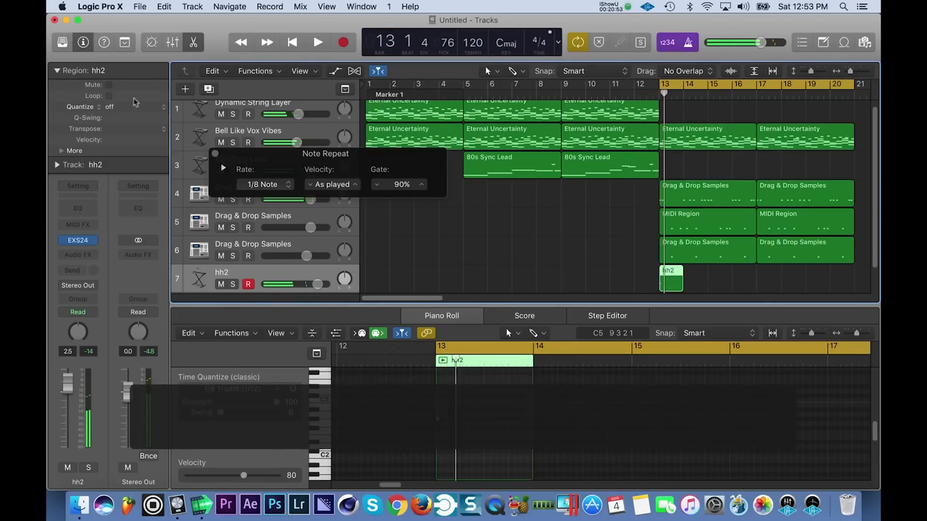
{"action": "left_click", "coordinate": [215, 154]}
Step: Add a high-cut filter at about 500 Hz in the 80s Sync Lead track's Channel EQ and close it
{"action": "left_click", "coordinate": [277, 153]}
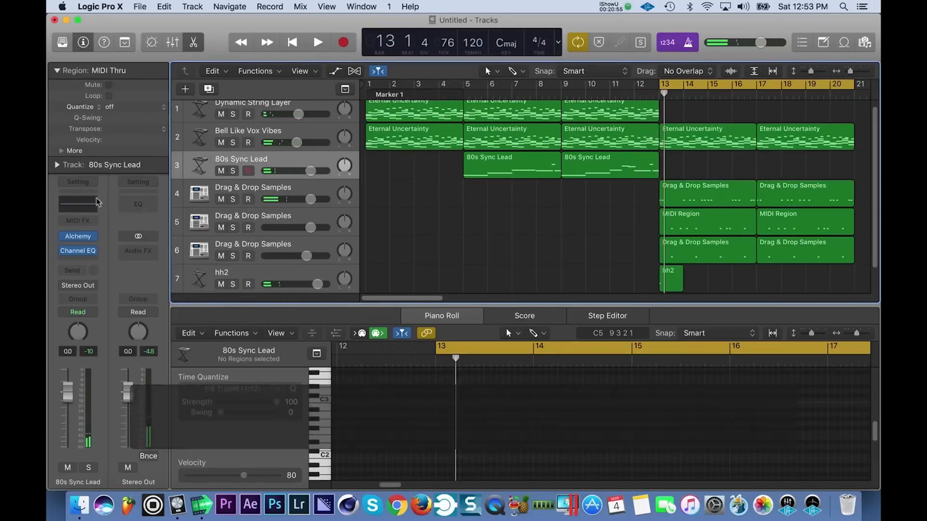
{"action": "left_click", "coordinate": [79, 213]}
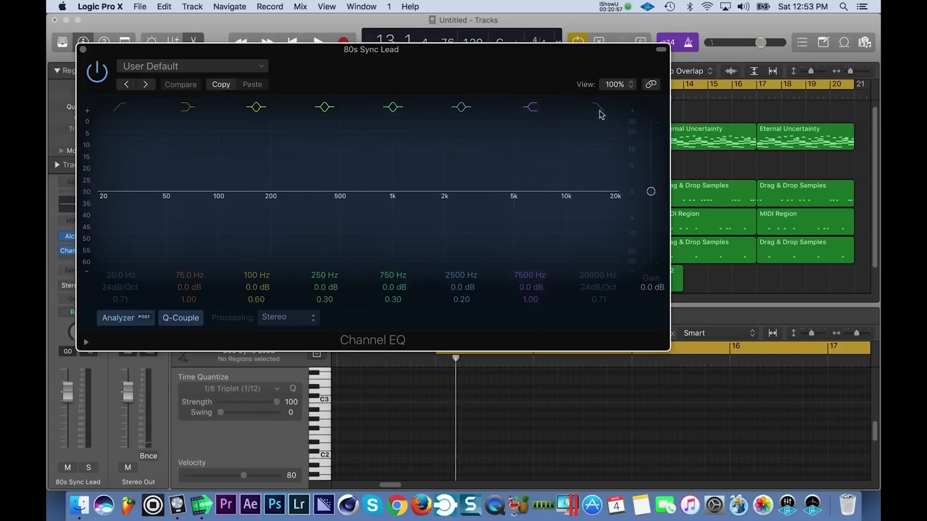
{"action": "left_click_drag", "start_coordinate": [608, 215], "coordinate": [315, 241]}
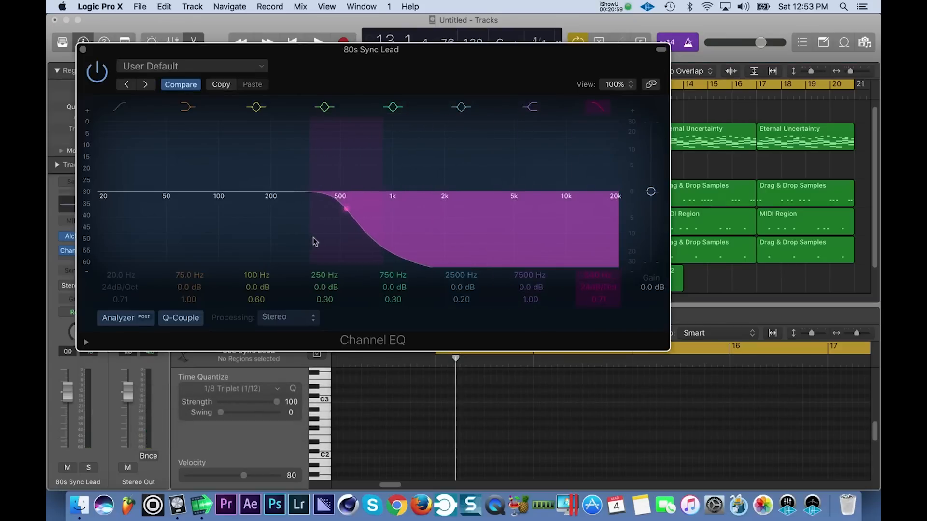
{"action": "left_click", "coordinate": [84, 50]}
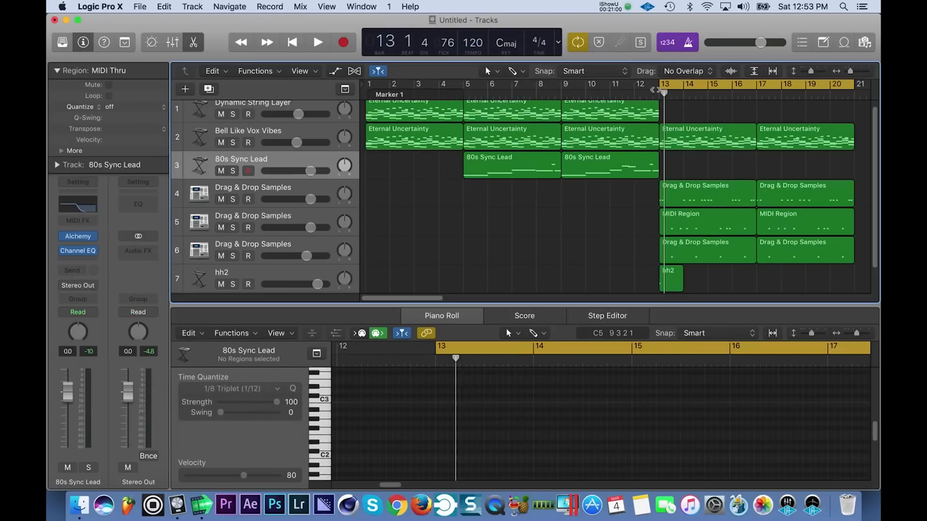
Step: Play the section from bar 13 to listen to the filtered 80s Sync Lead against the drums
{"action": "left_click", "coordinate": [601, 94]}
{"action": "key", "text": "space"}
{"action": "left_click", "coordinate": [601, 94]}
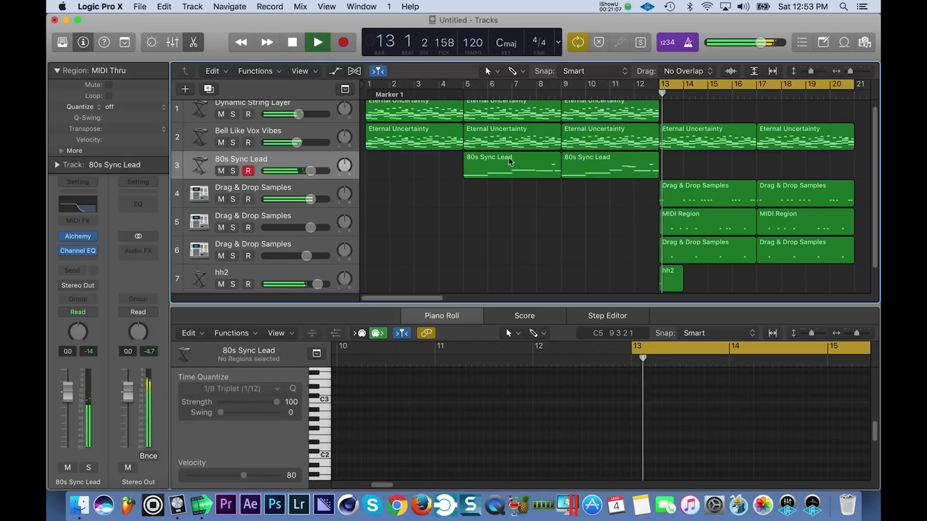
{"action": "key", "text": "space"}
Step: Select the hh2 region and its track and open Note Repeat at the 1/8 Note rate
{"action": "left_click", "coordinate": [669, 284]}
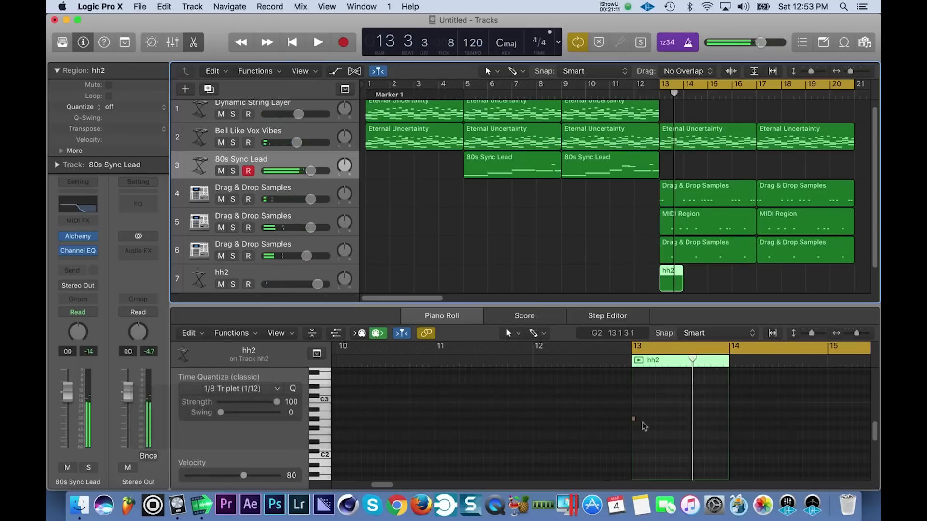
{"action": "left_click", "coordinate": [284, 280]}
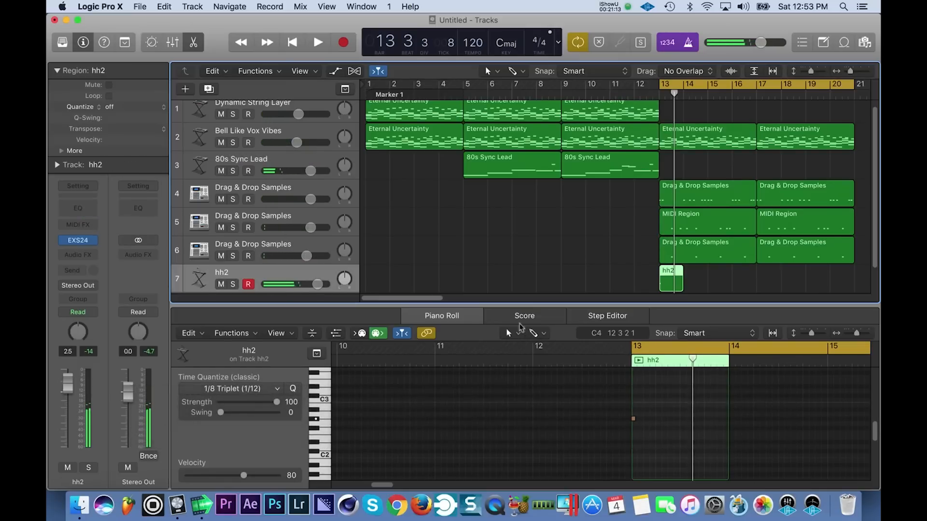
{"action": "key", "text": "bracketright"}
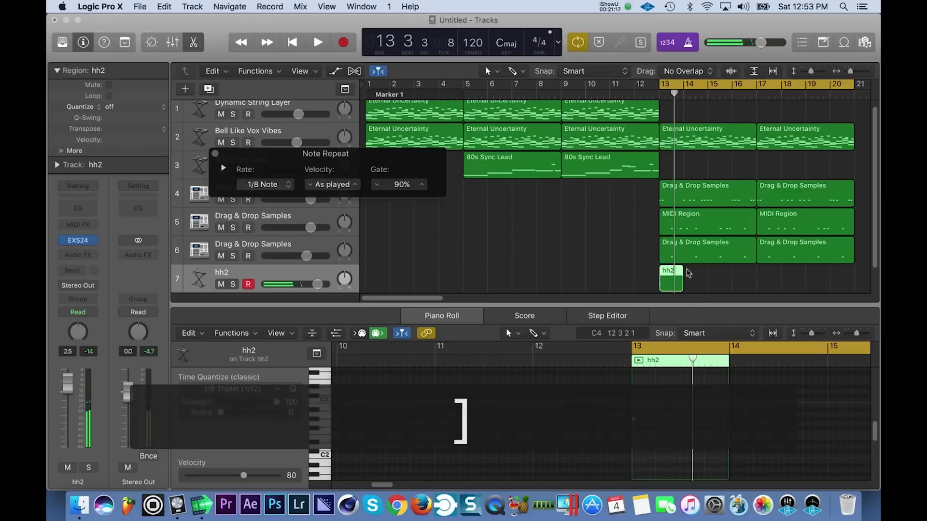
Step: Undo a trial loop of the hh2 region, lengthen the region itself to bar 17, and delete its existing note
{"action": "left_click_drag", "start_coordinate": [682, 272], "coordinate": [742, 283]}
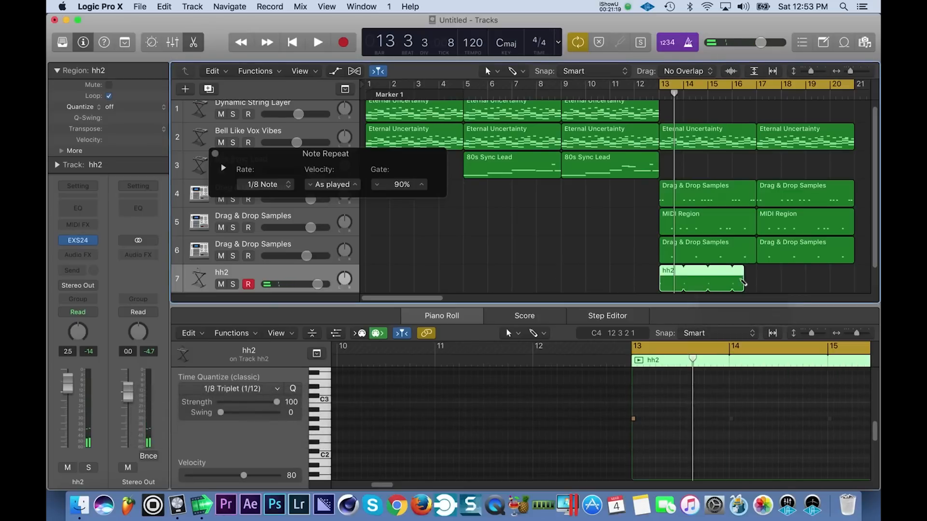
{"action": "key", "text": "super+z"}
{"action": "left_click_drag", "start_coordinate": [756, 292], "coordinate": [757, 292]}
{"action": "left_click", "coordinate": [642, 418]}
{"action": "left_click", "coordinate": [633, 424], "text": "super"}
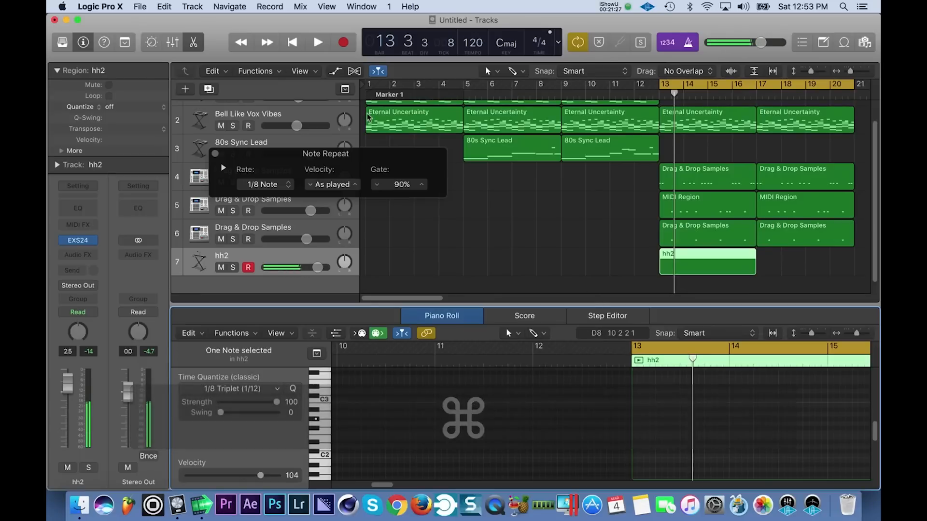
Step: Record 1/8 Note repeated hi-hats on the hh2 track from bar 13 to 17 and add the missing first note at bar 13
{"action": "key", "text": "super+r"}
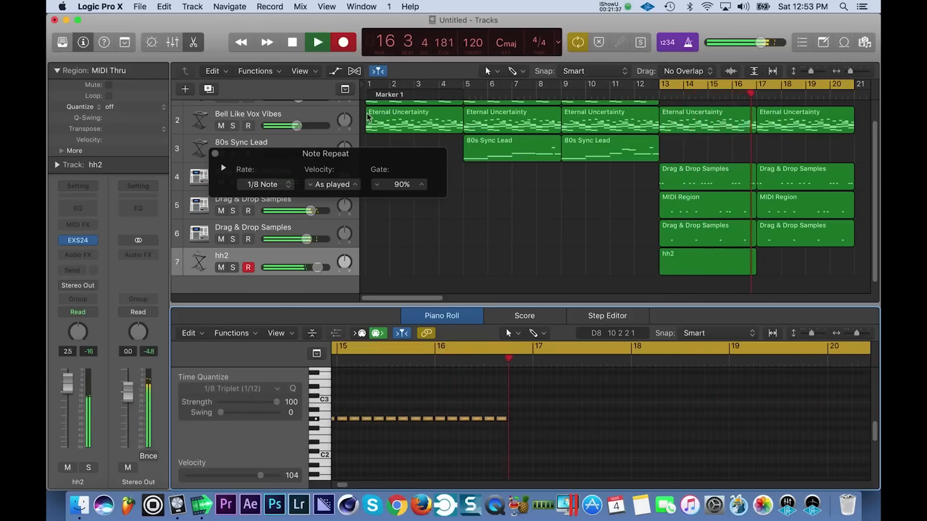
{"action": "key", "text": "space"}
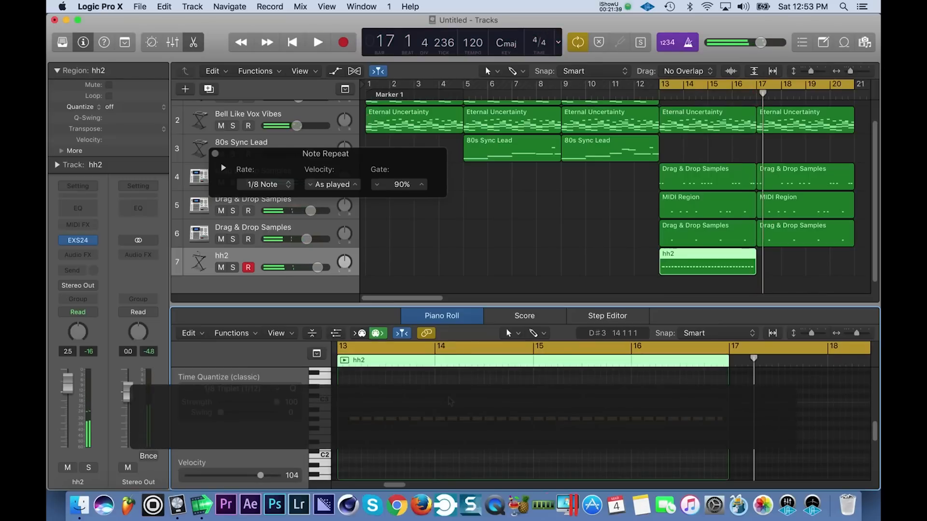
{"action": "left_click", "coordinate": [385, 418]}
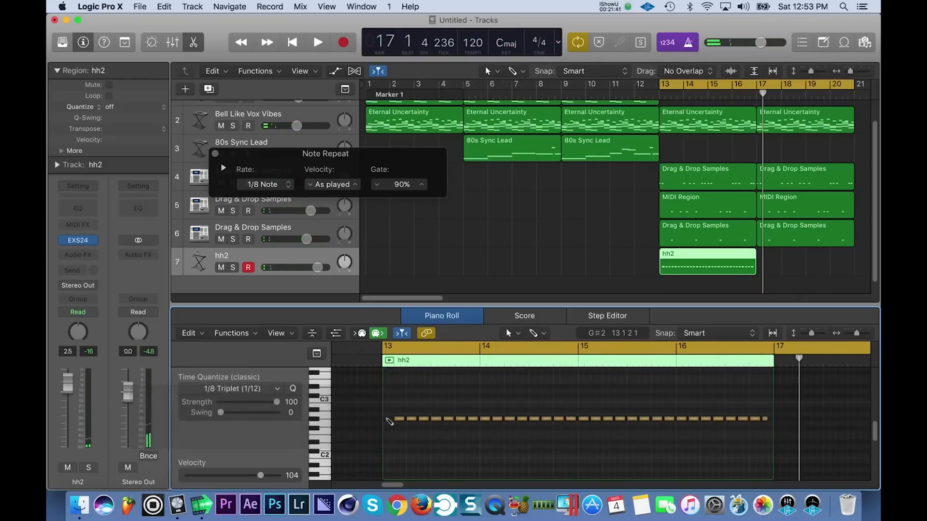
{"action": "left_click_drag", "start_coordinate": [386, 420], "coordinate": [394, 420]}
Step: Play back the hi-hat take, return the playhead to bar 13, and close Note Repeat
{"action": "key", "text": "space"}
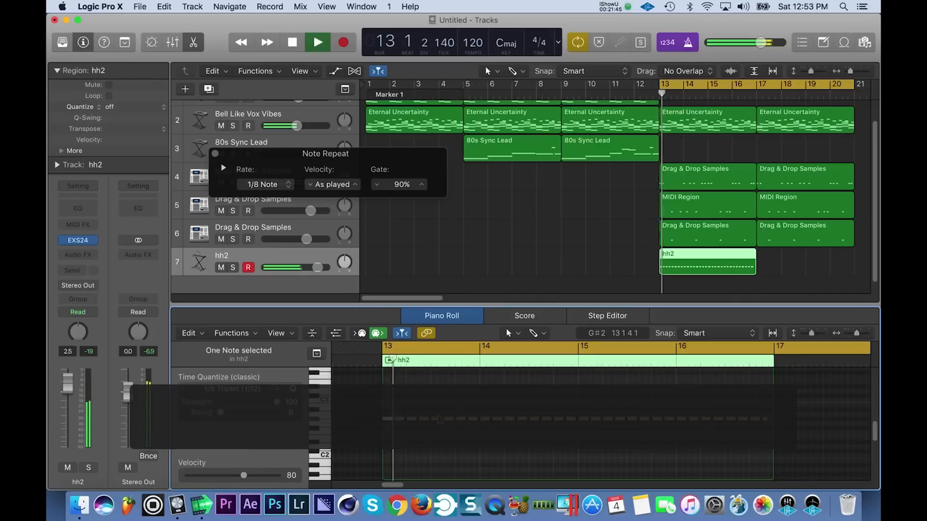
{"action": "key", "text": "space"}
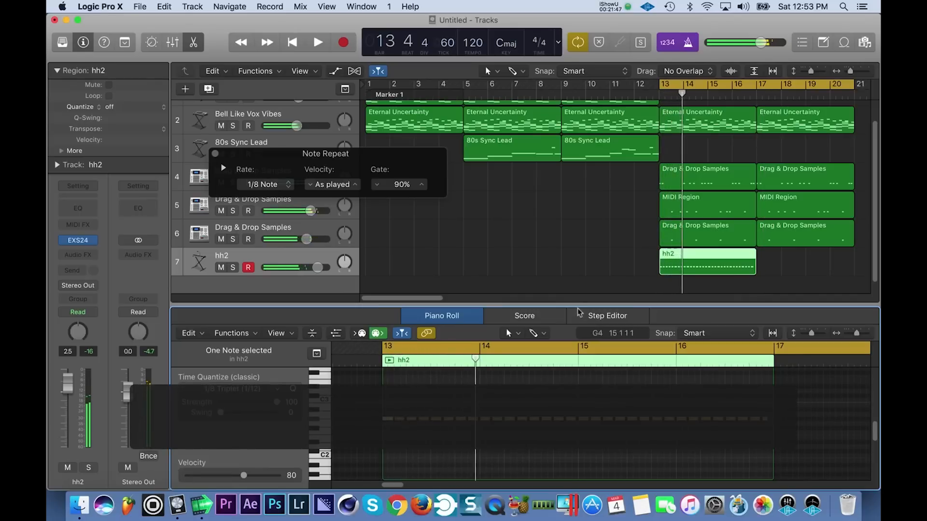
{"action": "left_click_drag", "start_coordinate": [477, 359], "coordinate": [383, 359]}
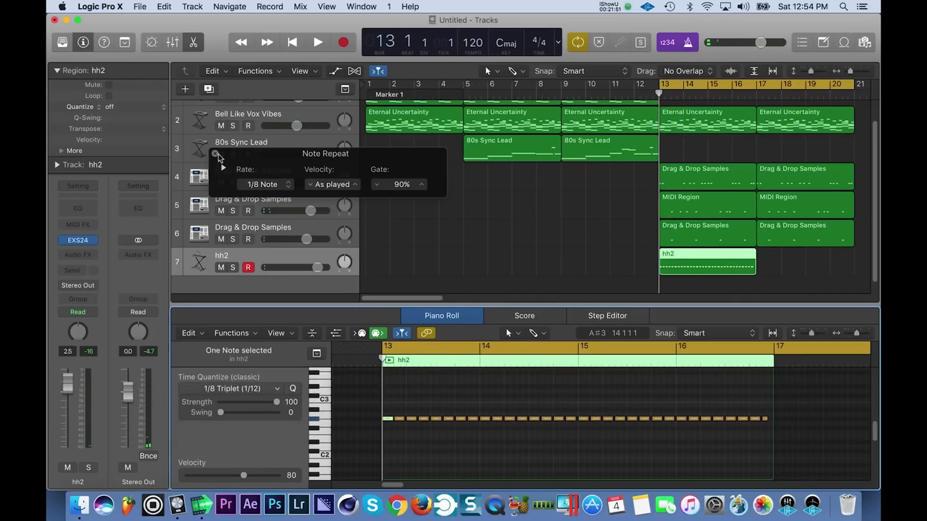
{"action": "left_click", "coordinate": [216, 154]}
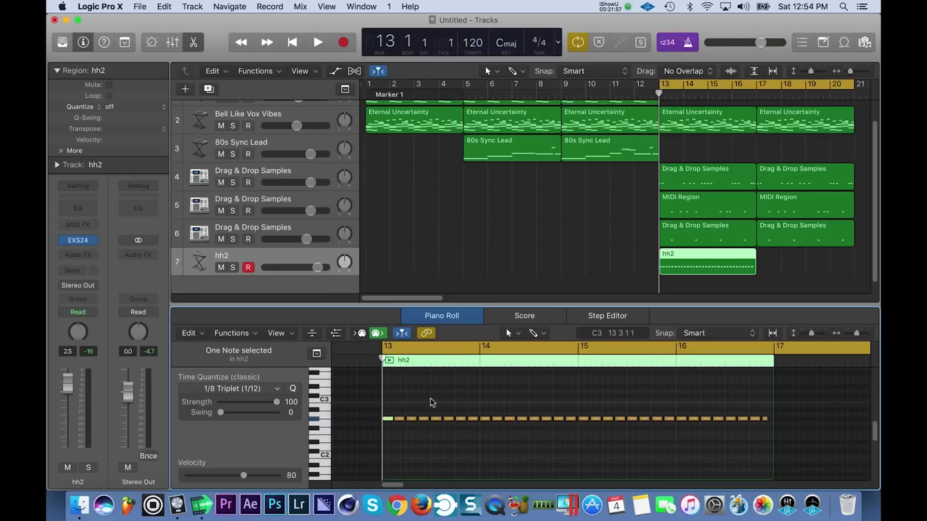
Step: Start a hi-hat roll between 13 2 and 13 3 by shortening the notes there and adding one in the gap
{"action": "key", "text": "space"}
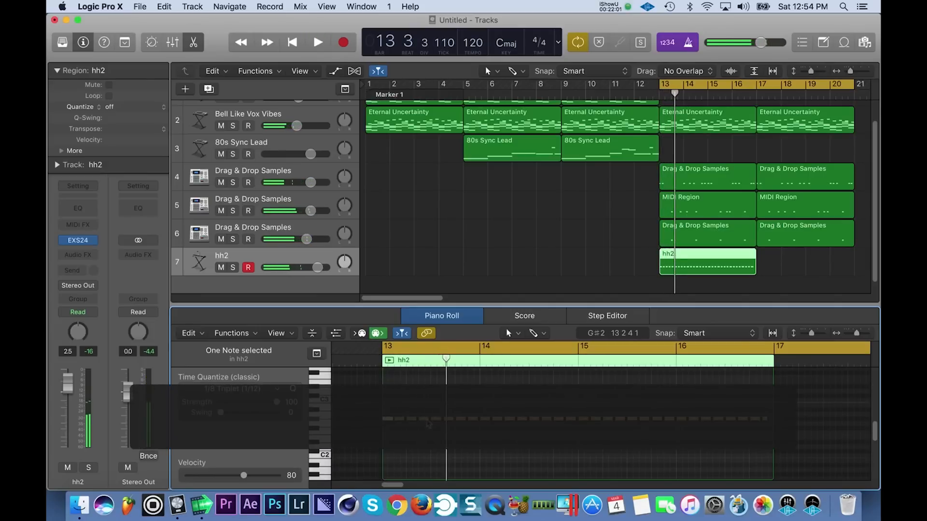
{"action": "scroll", "coordinate": [428, 424], "scroll_direction": "up", "scroll_amount": 5}
{"action": "scroll", "coordinate": [430, 422], "scroll_direction": "left", "scroll_amount": 2}
{"action": "left_click_drag", "start_coordinate": [431, 420], "coordinate": [404, 420]}
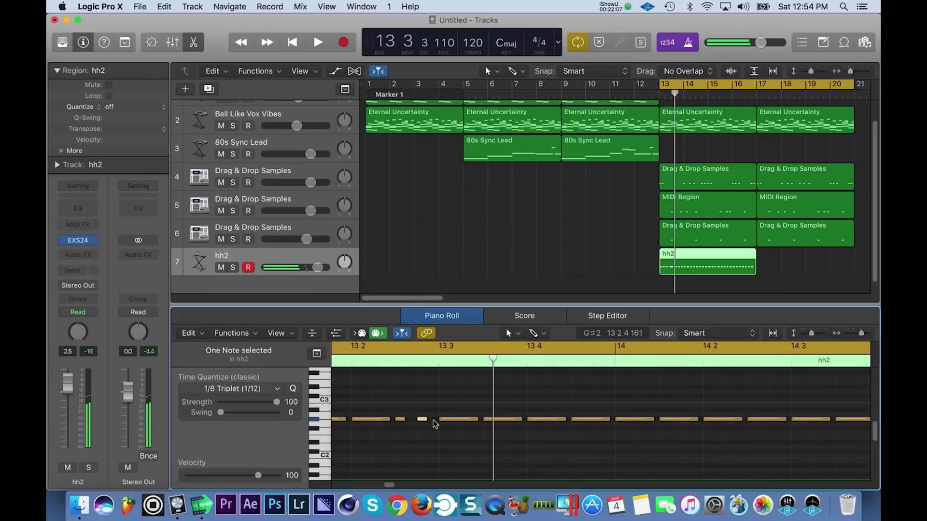
{"action": "left_click_drag", "start_coordinate": [387, 419], "coordinate": [371, 419]}
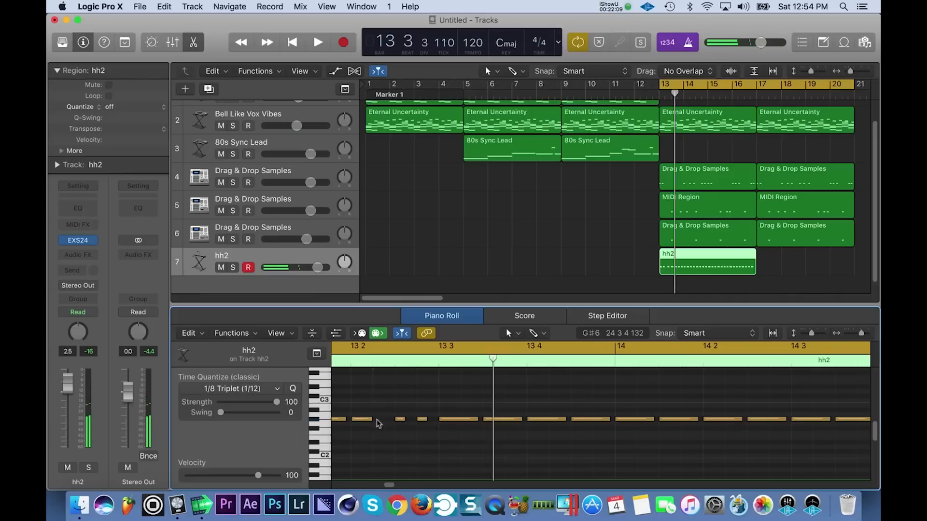
{"action": "left_click", "coordinate": [380, 420]}
Step: Try quantizing the selected roll notes to 1/8 Triplet and 1/16 Triplet (1/24), and play the result
{"action": "left_click_drag", "start_coordinate": [427, 430], "coordinate": [381, 413]}
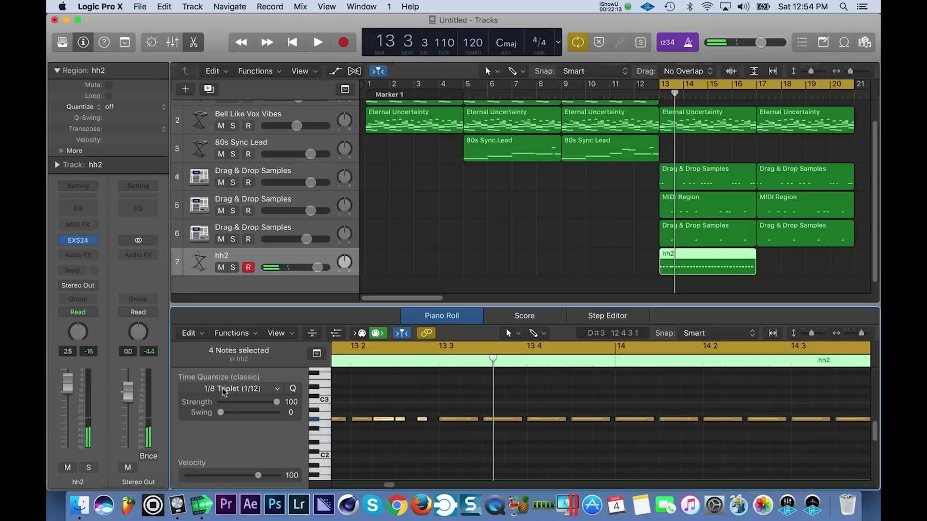
{"action": "key", "text": "q"}
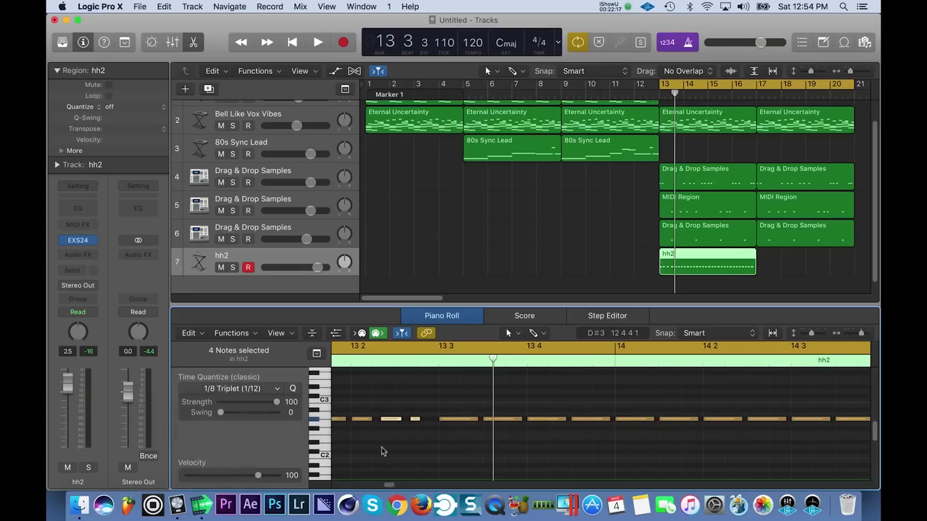
{"action": "key", "text": "super+z"}
{"action": "left_click", "coordinate": [229, 382]}
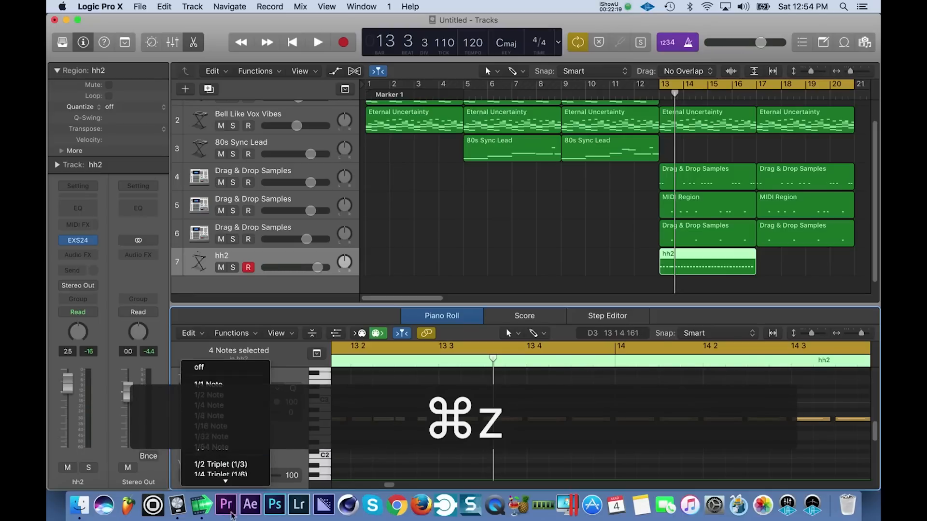
{"action": "left_click", "coordinate": [229, 462]}
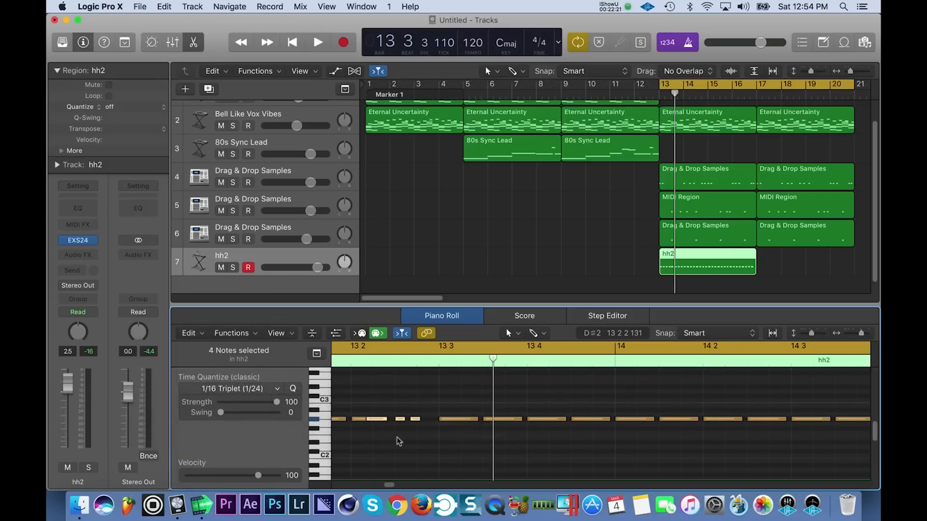
{"action": "key", "text": "space"}
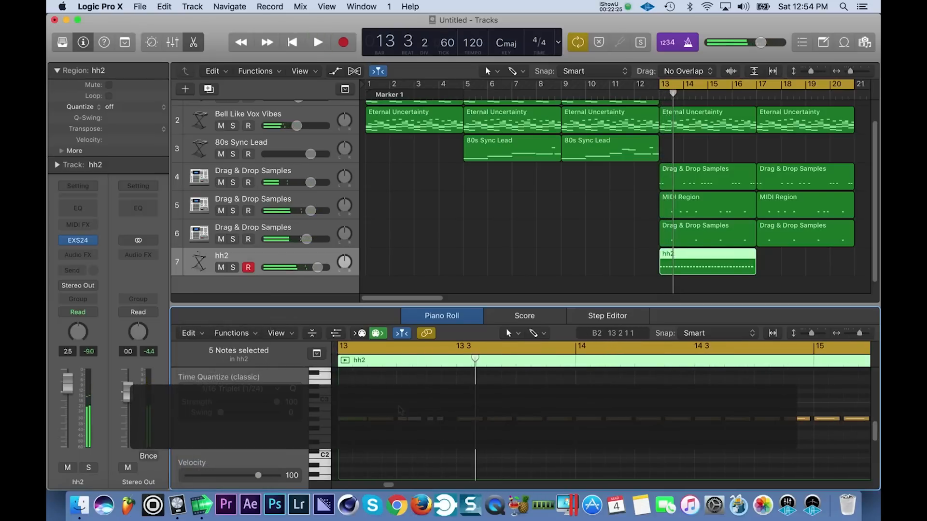
Step: Rework the bar 13 roll into three short notes before 13 3, quantize them to 1/8 Triplet (1/12), and play them
{"action": "left_click", "coordinate": [424, 420], "text": "super"}
{"action": "left_click", "coordinate": [435, 420], "text": "super"}
{"action": "left_click", "coordinate": [445, 420], "text": "super"}
{"action": "left_click_drag", "start_coordinate": [445, 425], "coordinate": [418, 413]}
{"action": "key", "text": "q"}
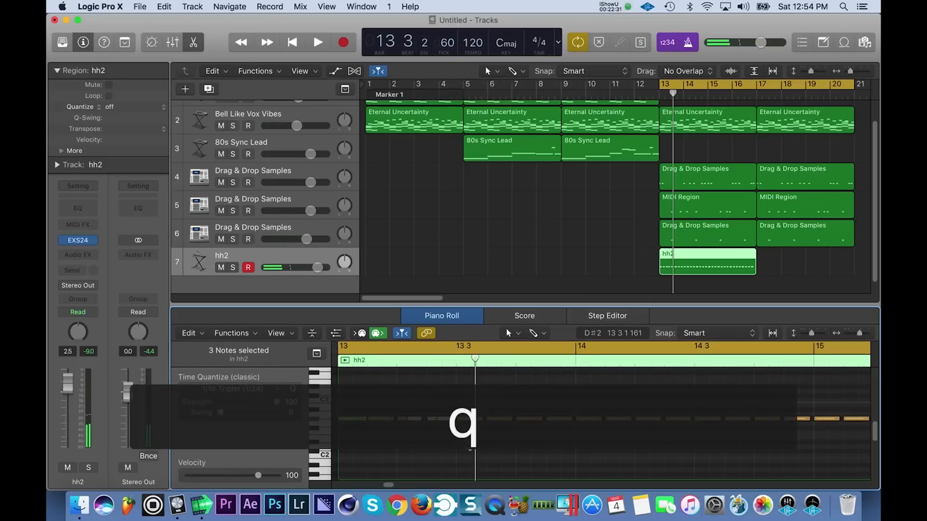
{"action": "key", "text": "super+z"}
{"action": "left_click", "coordinate": [236, 388]}
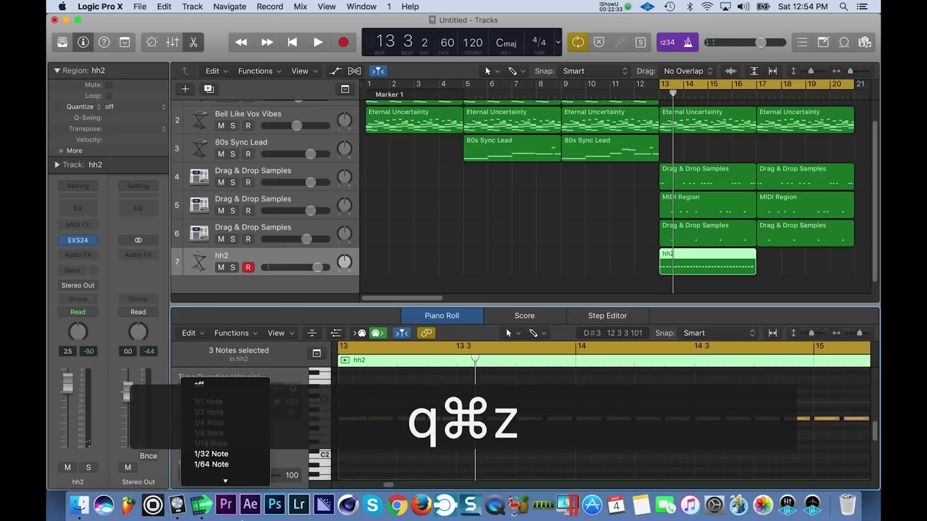
{"action": "left_click", "coordinate": [236, 451]}
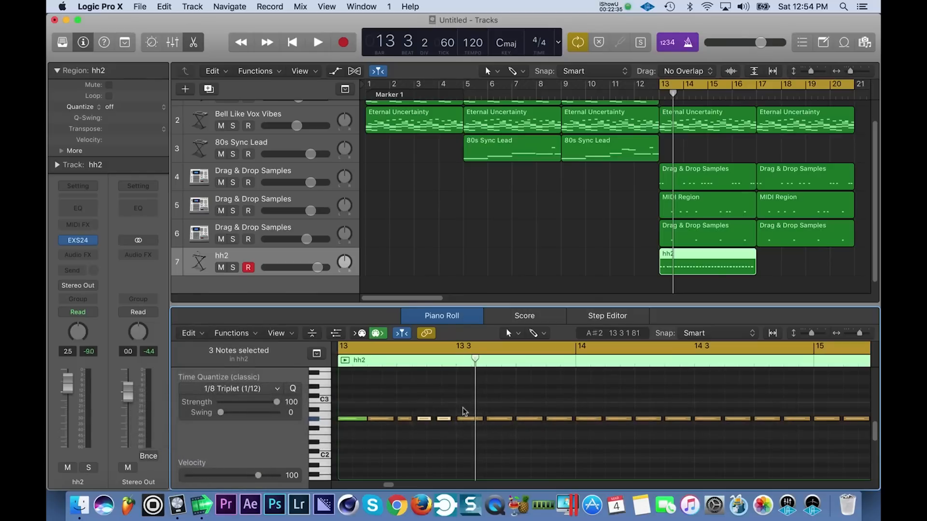
{"action": "key", "text": "space"}
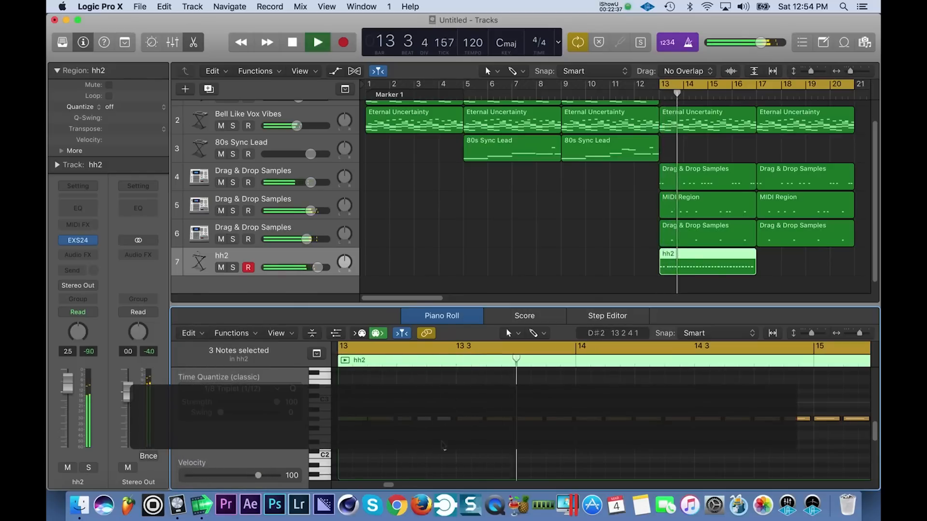
{"action": "key", "text": "space"}
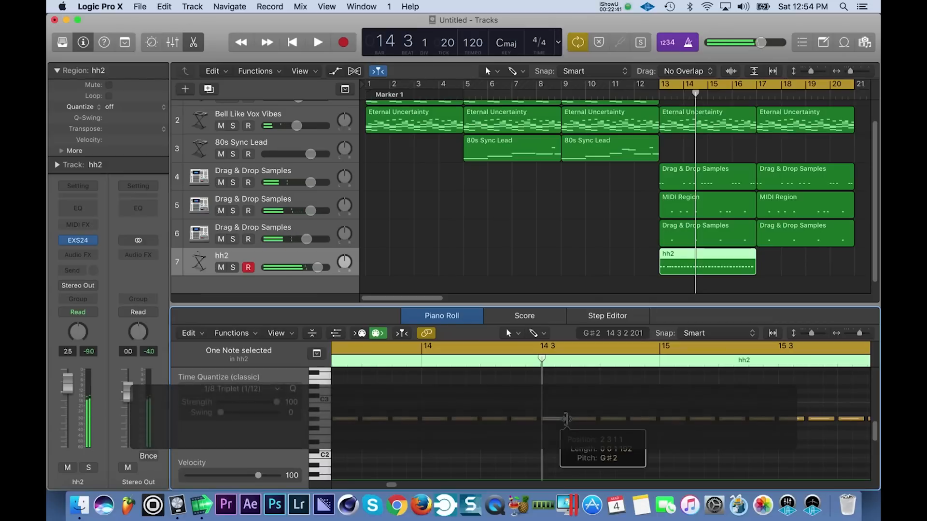
Step: Set Time Quantize to 1/32 Note and replace the hi-hat note at 14 3 with four evenly spaced short notes
{"action": "left_click", "coordinate": [237, 388]}
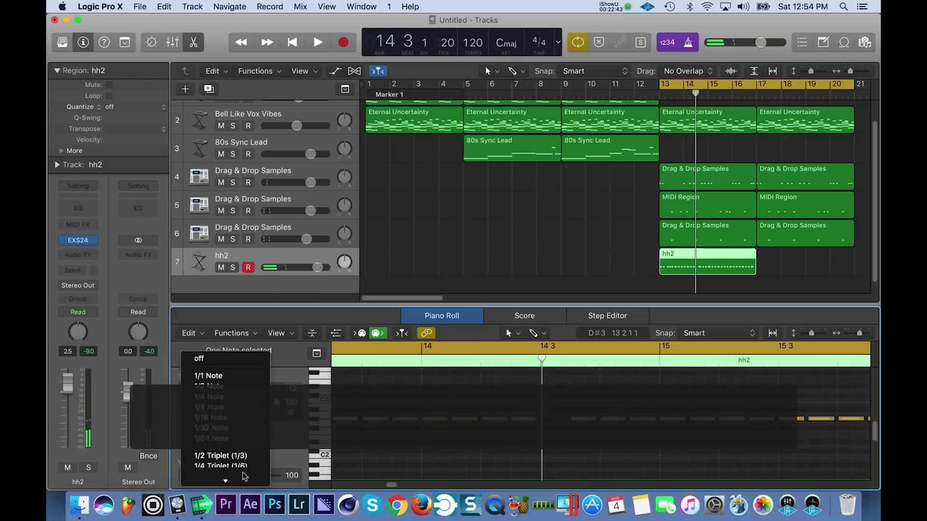
{"action": "left_click", "coordinate": [227, 420]}
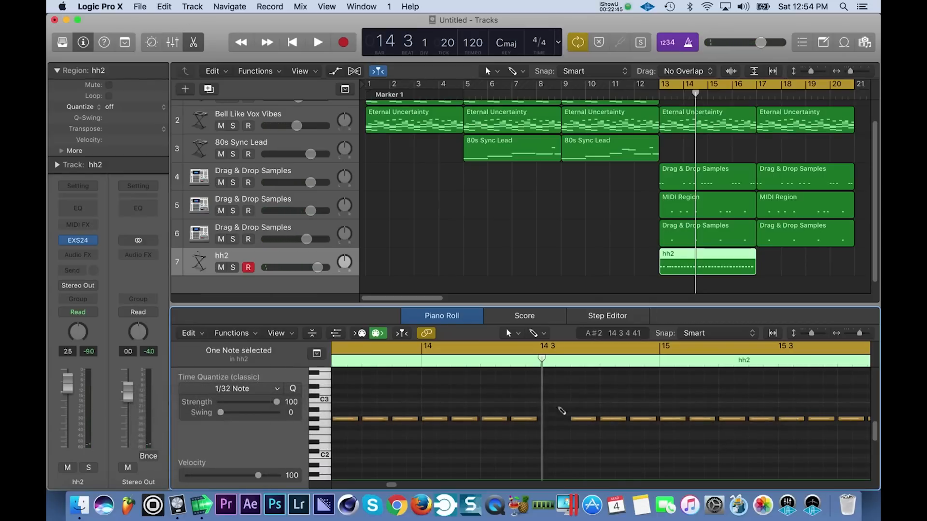
{"action": "key", "text": "super+Right"}
{"action": "left_click_drag", "start_coordinate": [635, 419], "coordinate": [556, 419]}
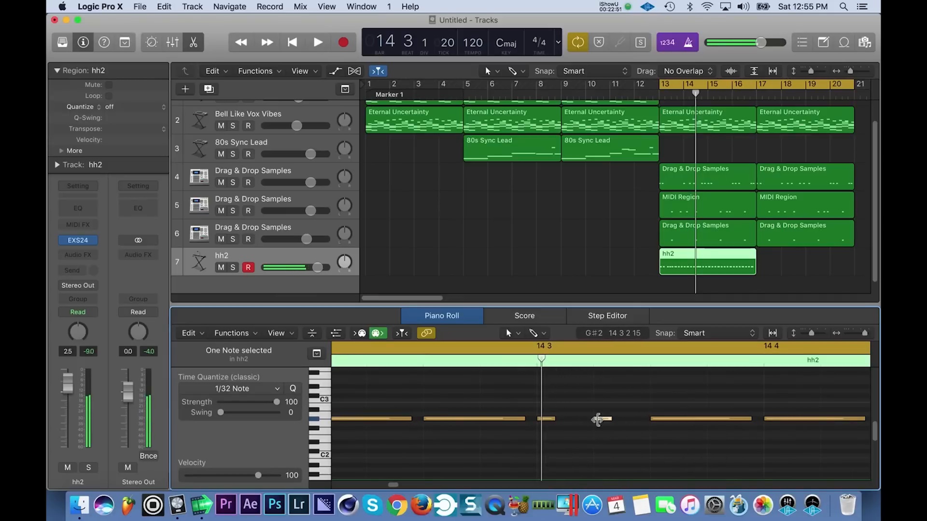
{"action": "left_click_drag", "start_coordinate": [605, 420], "coordinate": [578, 420]}
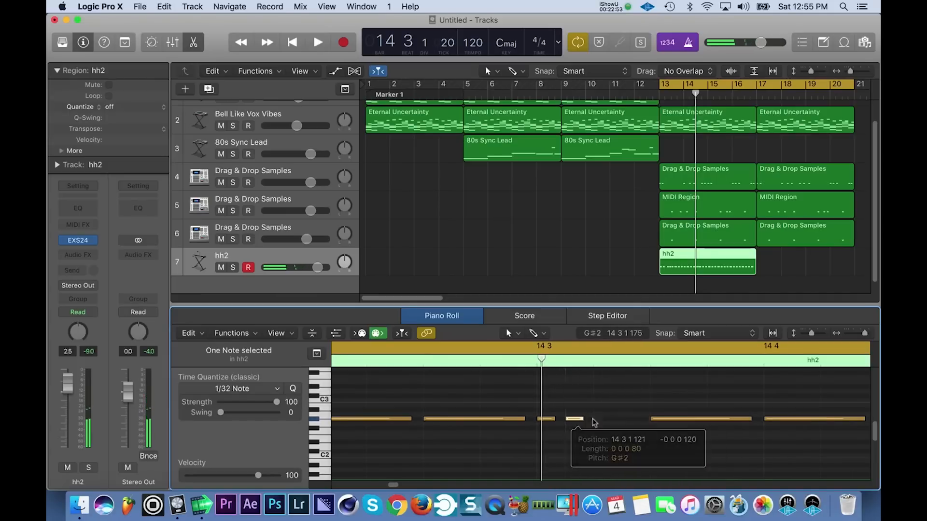
{"action": "left_click", "coordinate": [600, 420], "text": "super"}
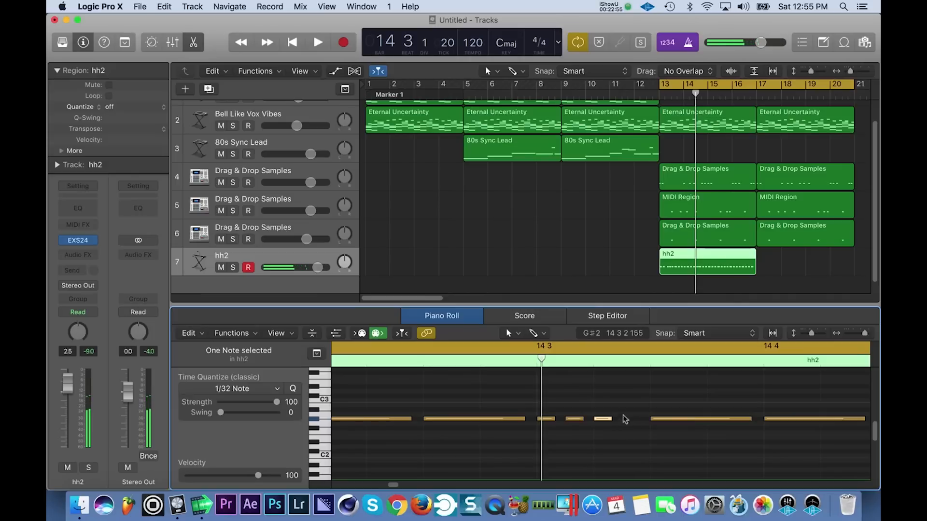
{"action": "left_click_drag", "start_coordinate": [603, 421], "coordinate": [633, 420]}
{"action": "left_click", "coordinate": [547, 419]}
{"action": "left_click_drag", "start_coordinate": [549, 423], "coordinate": [549, 436]}
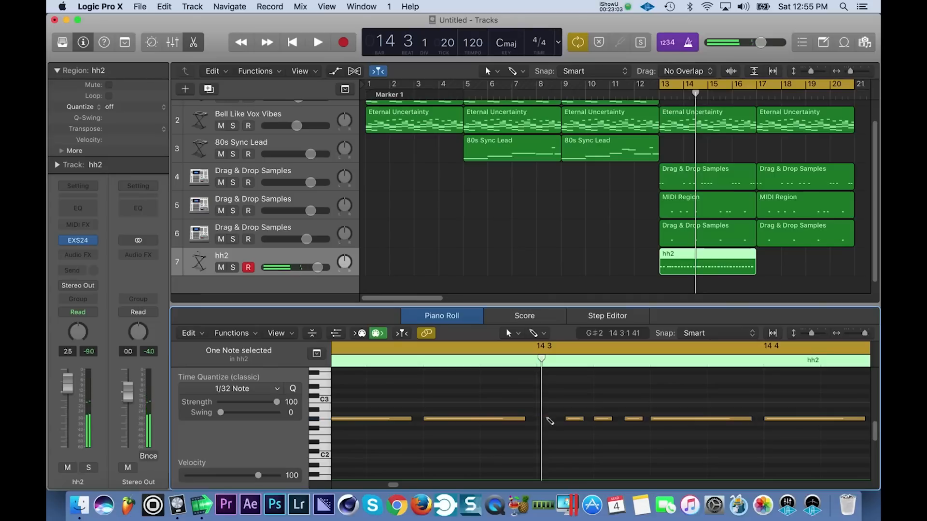
Step: Play the section to hear the hi-hat roll at 14 3 with the other tracks
{"action": "key", "text": "space"}
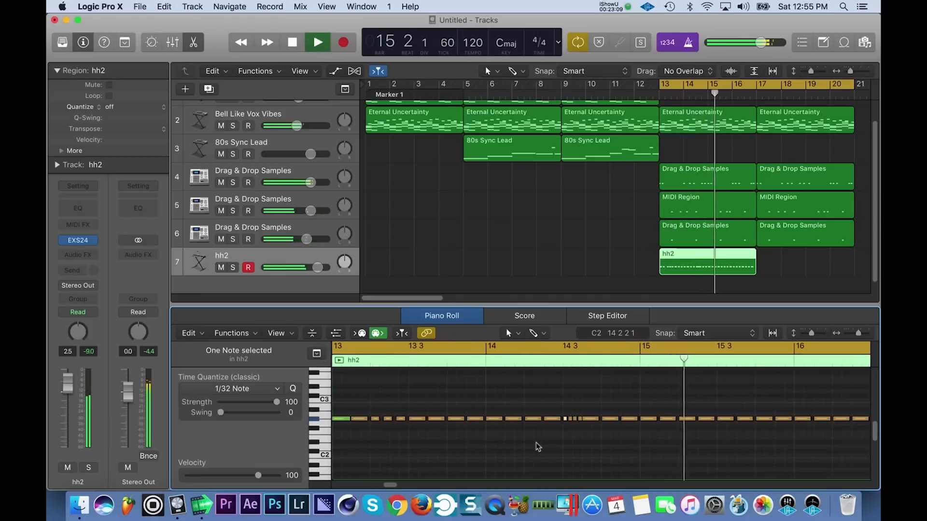
{"action": "key", "text": "space"}
{"action": "scroll", "coordinate": [554, 446], "scroll_direction": "left", "scroll_amount": 4}
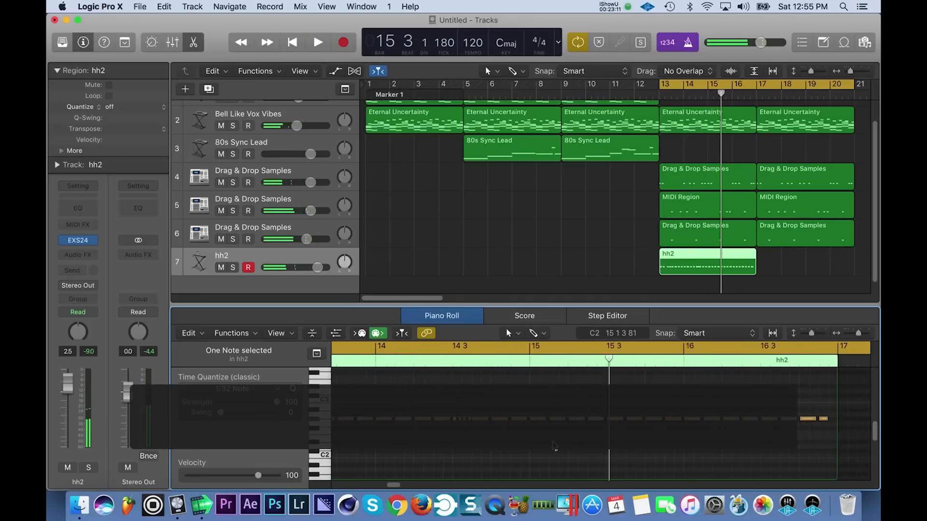
Step: Replace the hi-hat note at bar 15 with four short notes and try quantizing them to 1/16 Note
{"action": "left_click", "coordinate": [543, 417]}
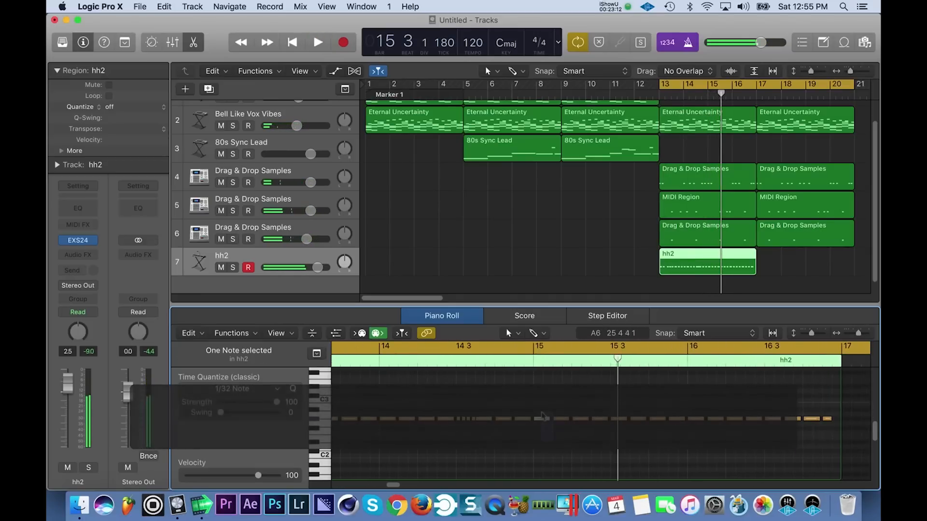
{"action": "left_click", "coordinate": [232, 389]}
{"action": "left_click", "coordinate": [227, 415]}
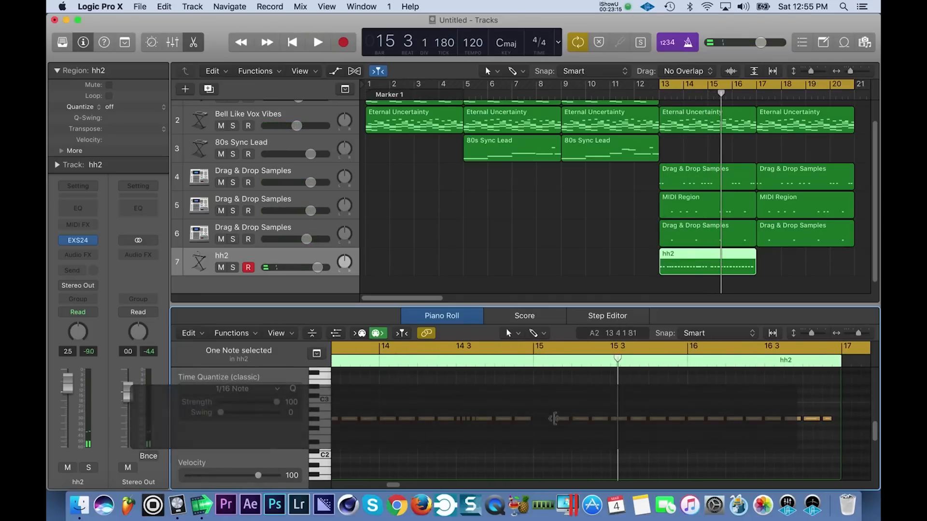
{"action": "scroll", "coordinate": [540, 419], "scroll_direction": "up", "scroll_amount": 5}
{"action": "scroll", "coordinate": [540, 419], "scroll_direction": "down", "scroll_amount": 4}
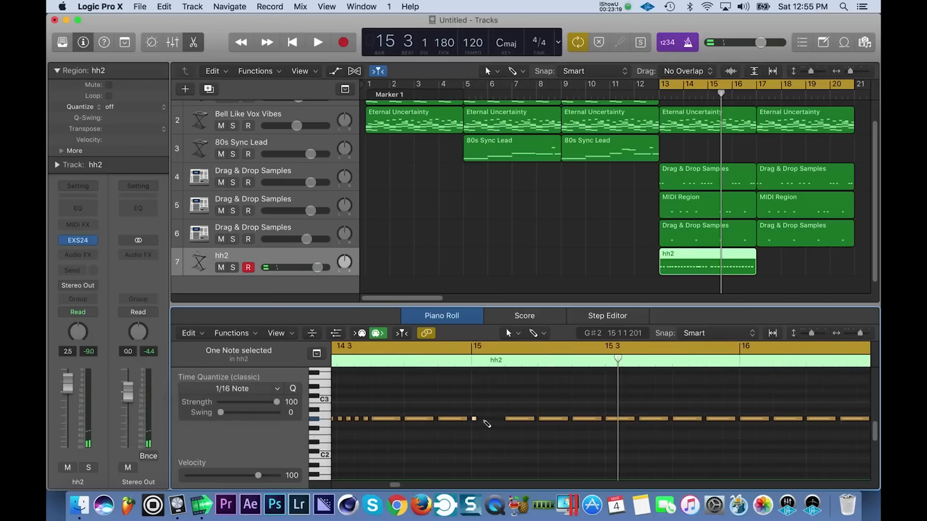
{"action": "left_click_drag", "start_coordinate": [475, 424], "coordinate": [498, 420]}
{"action": "key", "text": "q"}
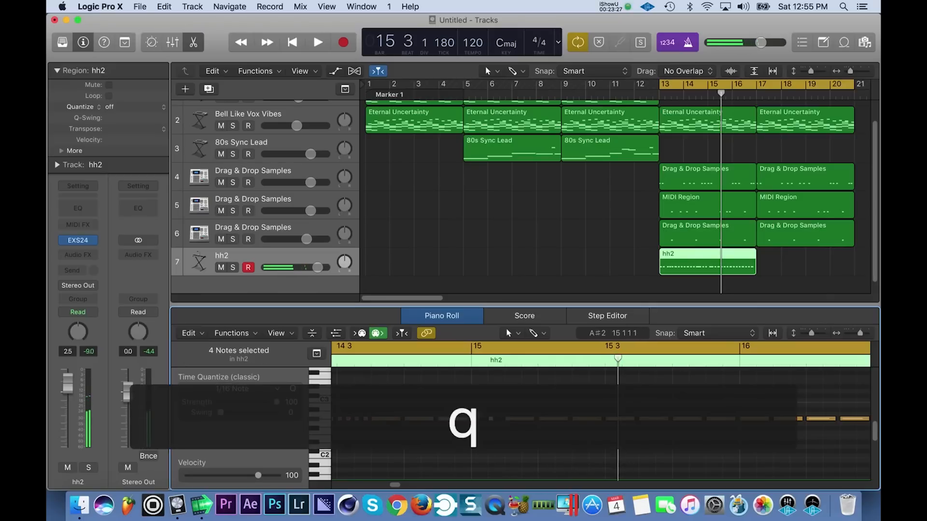
{"action": "key", "text": "super+z"}
Step: Quantize the four short notes at bar 15 to 1/32 Note and play the result
{"action": "left_click", "coordinate": [255, 392]}
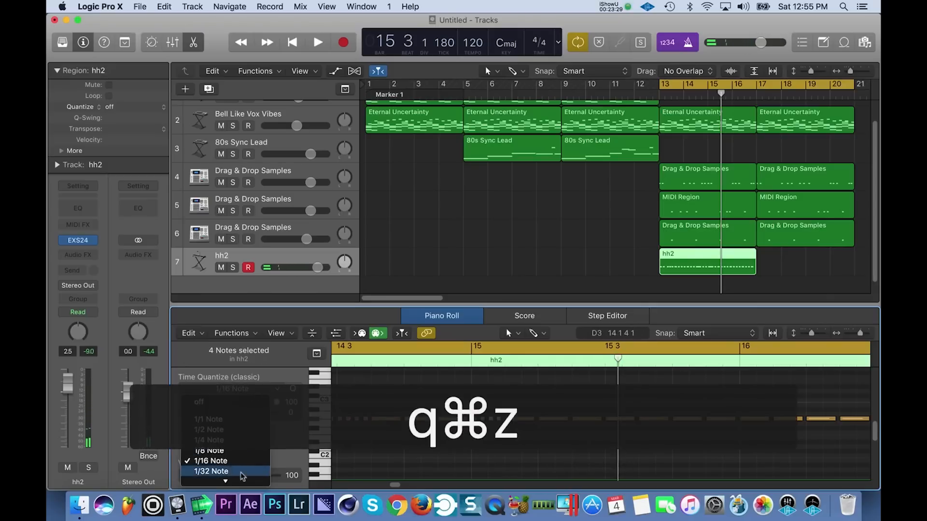
{"action": "left_click", "coordinate": [242, 472]}
{"action": "key", "text": "q"}
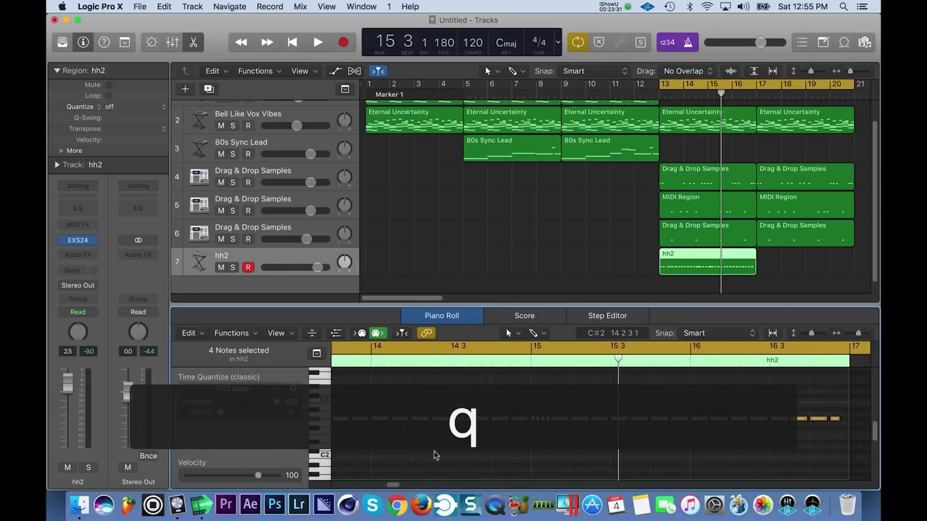
{"action": "key", "text": "Return"}
{"action": "key", "text": "space"}
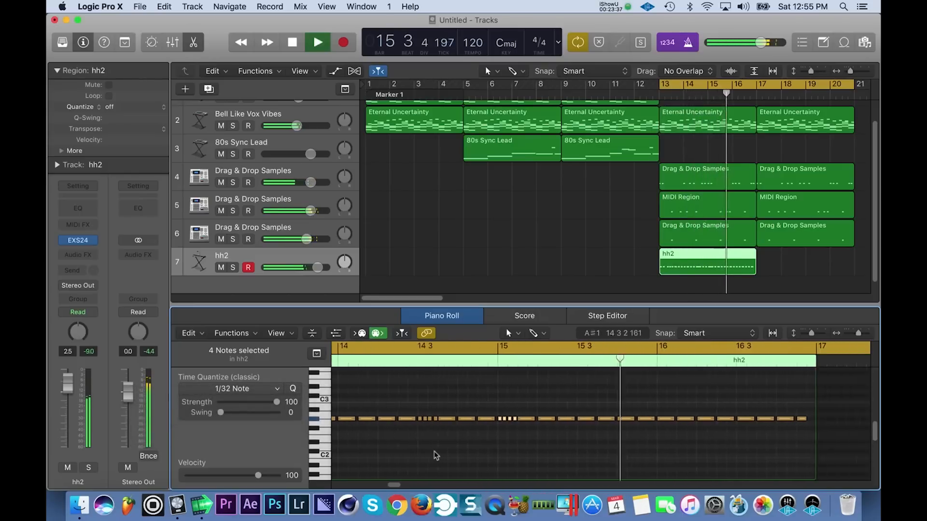
{"action": "key", "text": "space"}
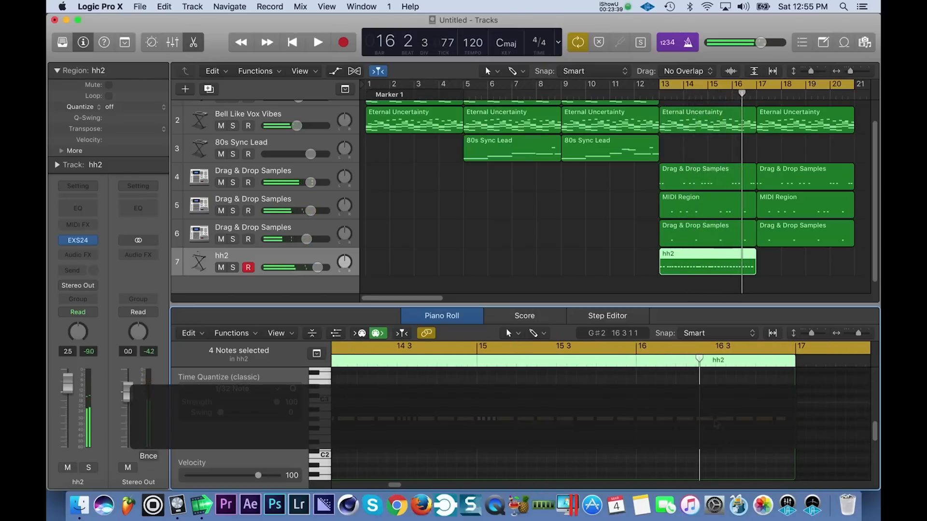
Step: Break the hi-hat notes between 16 2 and 16 3 into four short notes during playback
{"action": "left_click", "coordinate": [710, 420]}
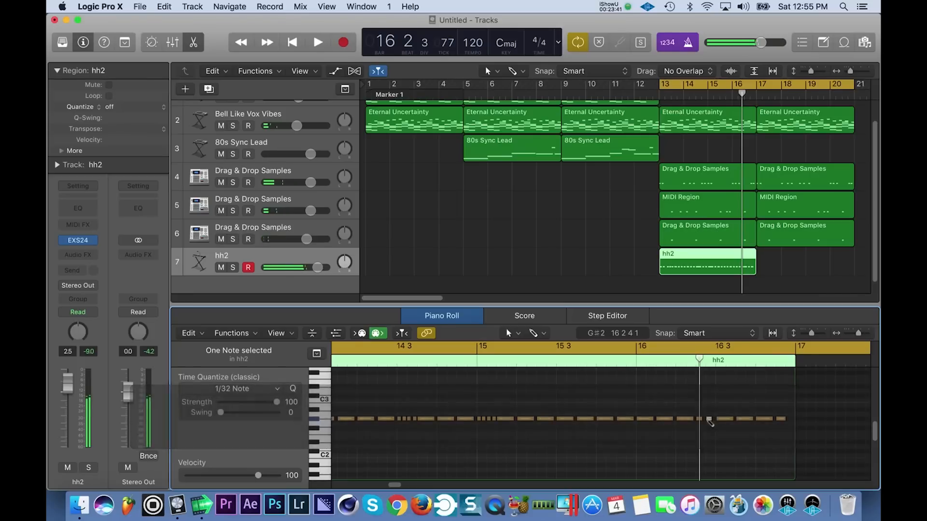
{"action": "key", "text": "space"}
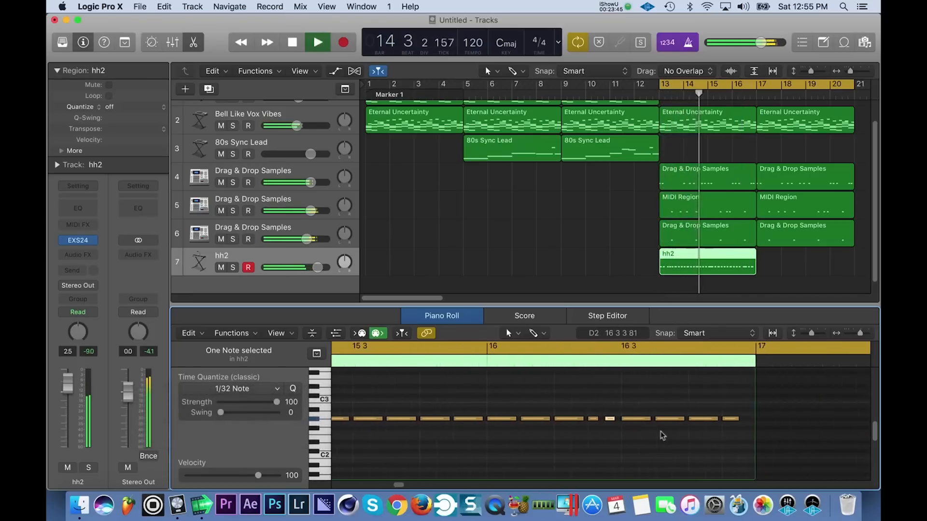
{"action": "left_click_drag", "start_coordinate": [558, 418], "coordinate": [545, 419]}
{"action": "left_click", "coordinate": [552, 419], "text": "super"}
{"action": "left_click_drag", "start_coordinate": [563, 419], "coordinate": [555, 419]}
Step: Select the four short notes after 16 4 and quantize them to 1/32 Note and to 1/16 Triplet (1/24)
{"action": "left_click_drag", "start_coordinate": [714, 418], "coordinate": [679, 413]}
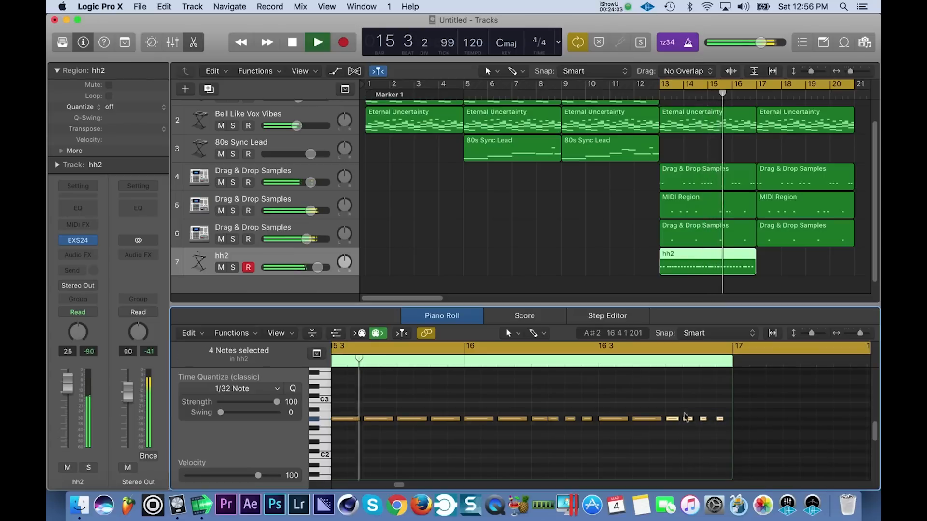
{"action": "key", "text": "q"}
{"action": "left_click", "coordinate": [235, 392]}
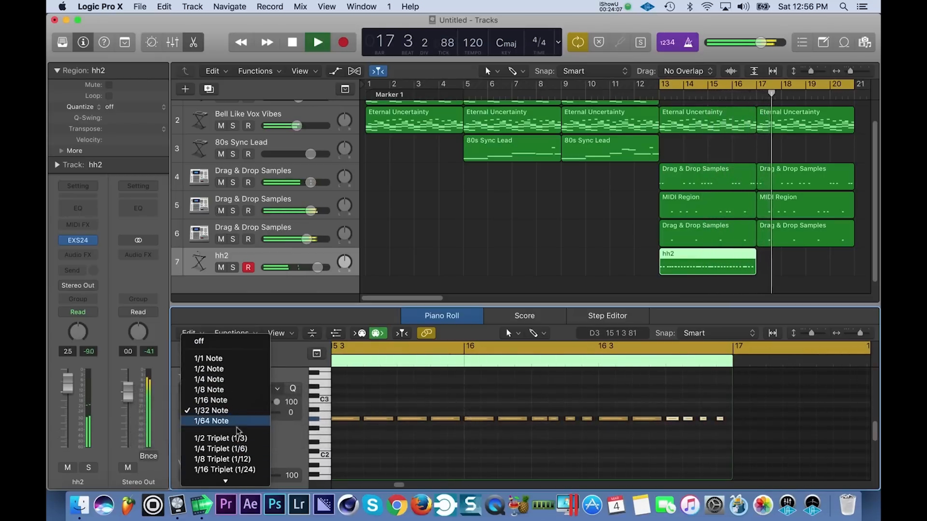
{"action": "scroll", "coordinate": [237, 430], "scroll_direction": "down", "scroll_amount": 4}
{"action": "left_click", "coordinate": [233, 428]}
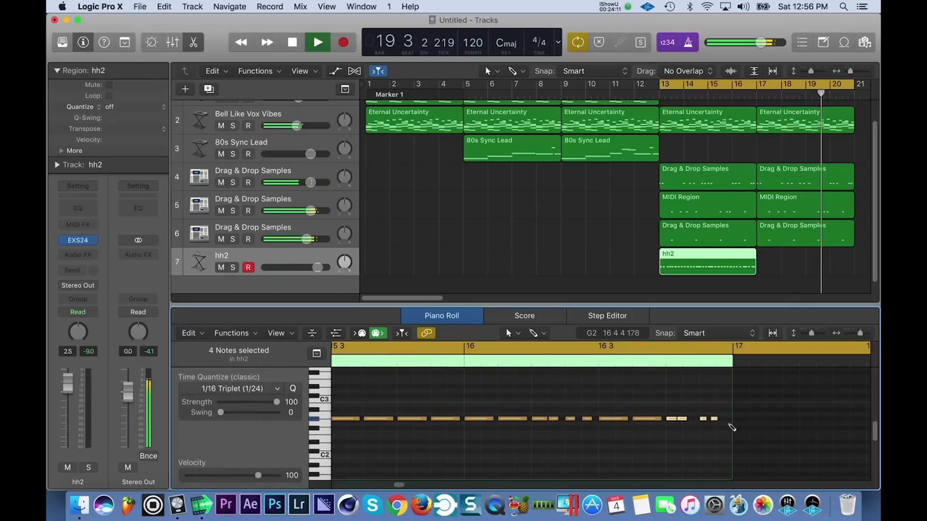
Step: Fill the roll before bar 17 up to six short notes, quantize them to 1/16 Triplet (1/24), and listen
{"action": "left_click", "coordinate": [721, 419]}
{"action": "left_click_drag", "start_coordinate": [726, 420], "coordinate": [668, 411]}
{"action": "left_click", "coordinate": [701, 428], "text": "super"}
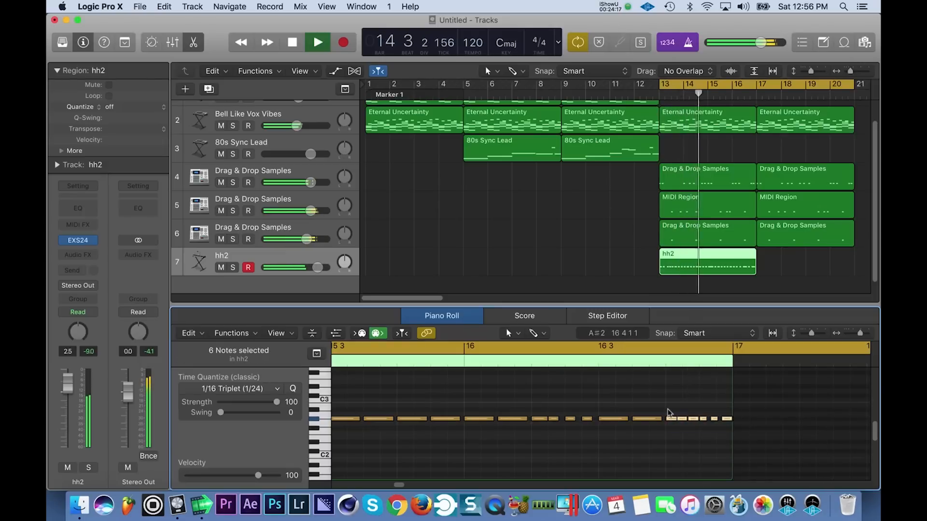
{"action": "key", "text": "q"}
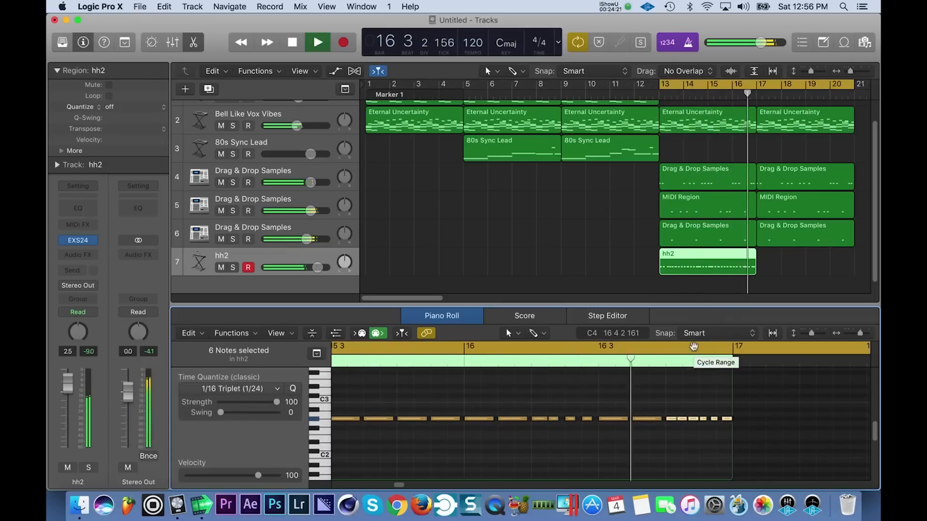
{"action": "key", "text": "space"}
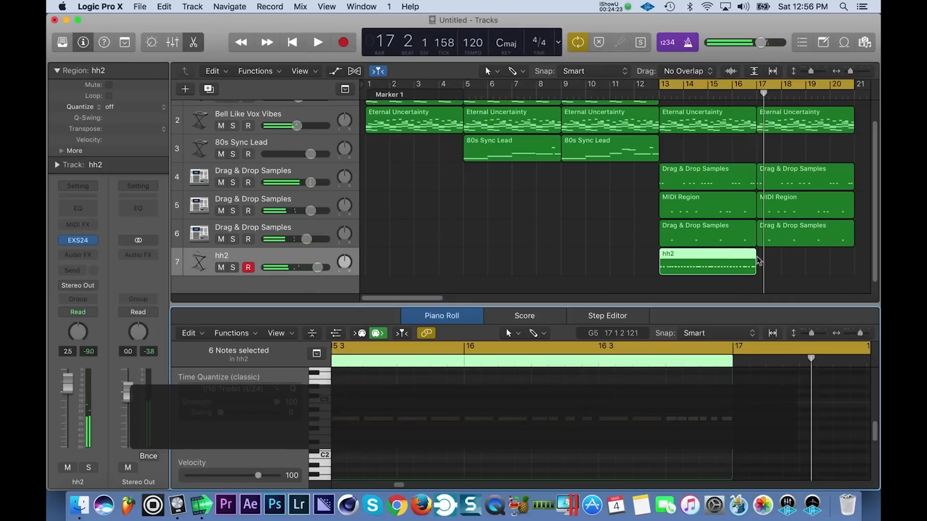
Step: Loop the hh2 region up to bar 21
{"action": "left_click_drag", "start_coordinate": [760, 255], "coordinate": [854, 257]}
{"action": "scroll", "coordinate": [748, 202], "scroll_direction": "down", "scroll_amount": 10}
{"action": "scroll", "coordinate": [748, 202], "scroll_direction": "up", "scroll_amount": 10}
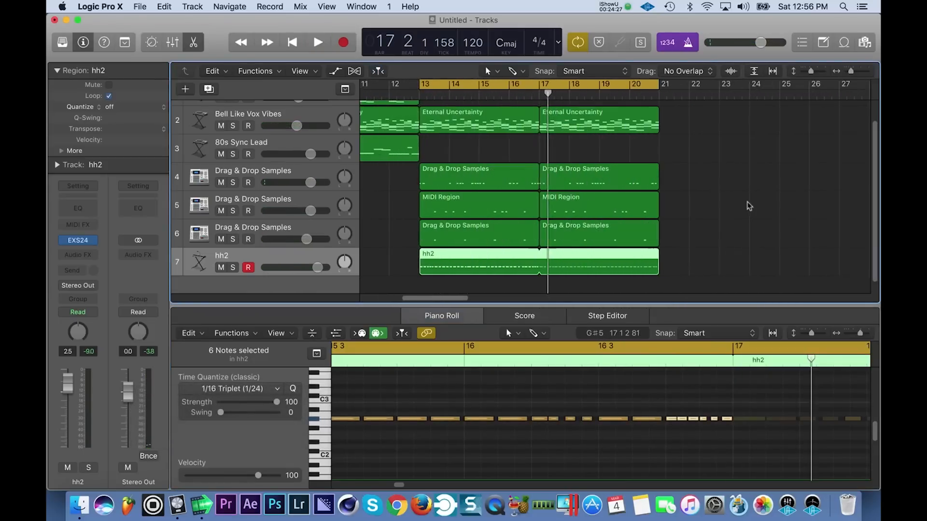
Step: Copy all regions between bars 13 and 21 and paste them at bar 21
{"action": "scroll", "coordinate": [747, 203], "scroll_direction": "up", "scroll_amount": 2}
{"action": "left_click_drag", "start_coordinate": [705, 119], "coordinate": [483, 300]}
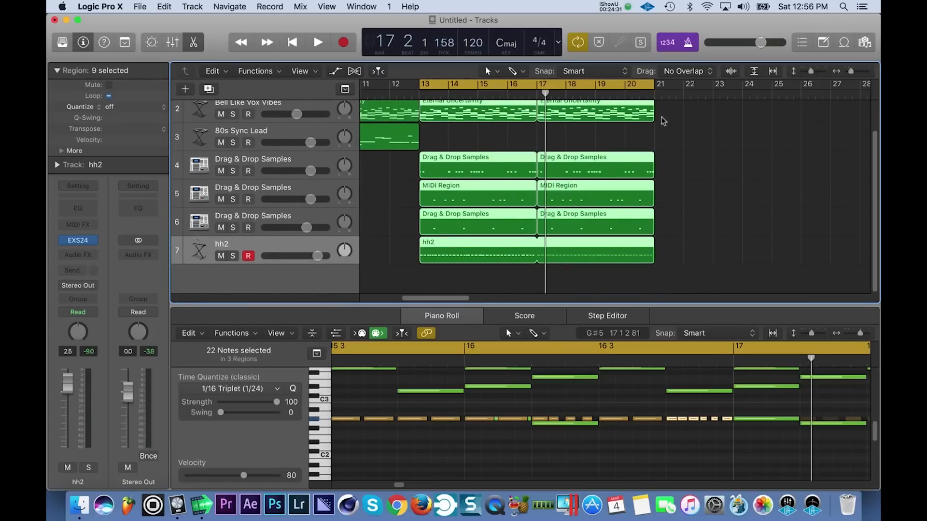
{"action": "scroll", "coordinate": [663, 121], "scroll_direction": "up", "scroll_amount": 2}
{"action": "left_click", "coordinate": [655, 96]}
{"action": "key", "text": "super+c"}
{"action": "key", "text": "super+v"}
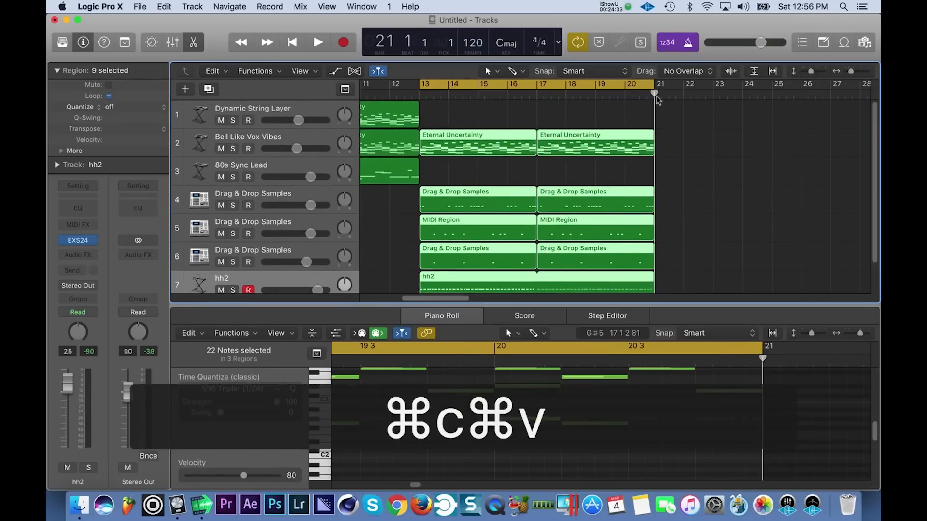
{"action": "scroll", "coordinate": [574, 150], "scroll_direction": "down", "scroll_amount": 10}
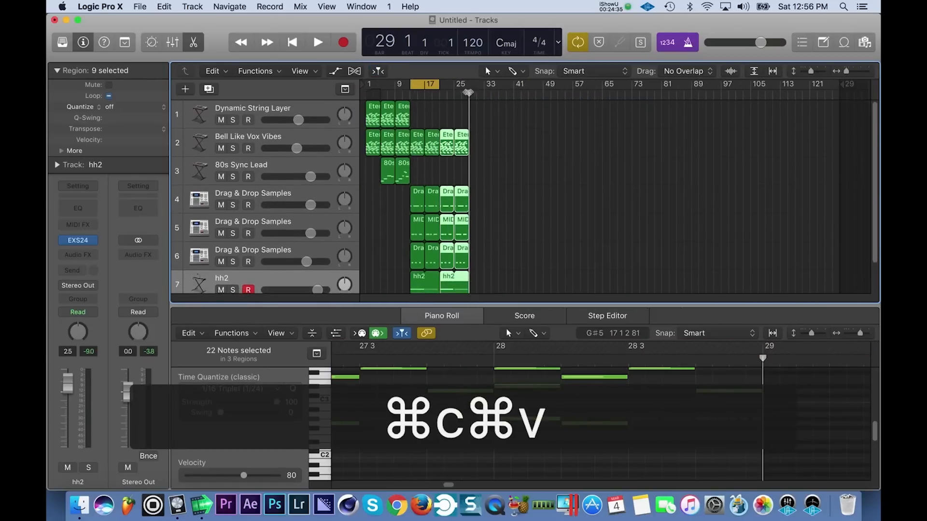
{"action": "left_click", "coordinate": [391, 121]}
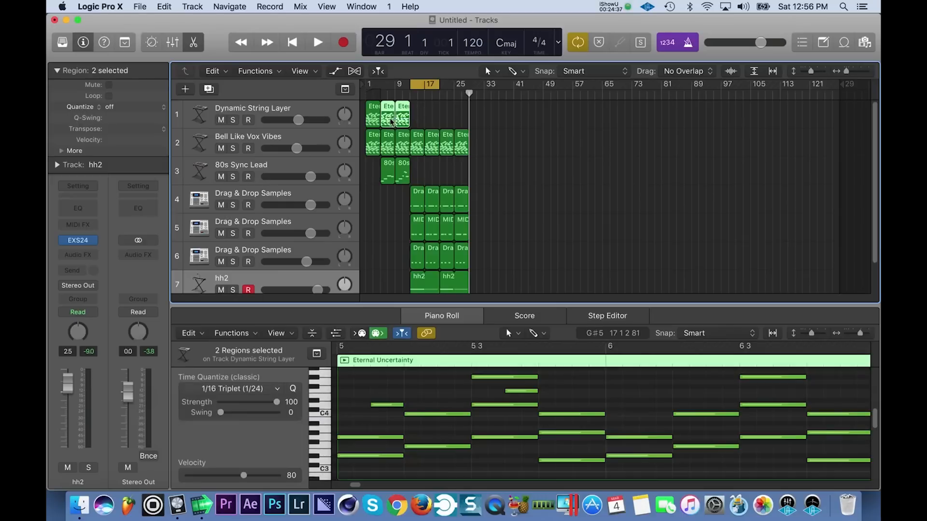
{"action": "key", "text": "super+c"}
{"action": "key", "text": "super+v"}
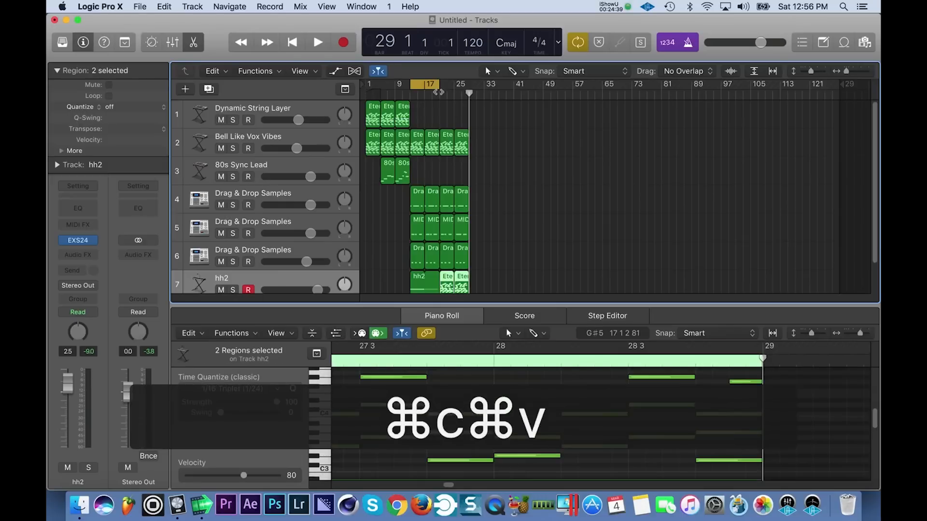
{"action": "key", "text": "super+z"}
Step: Copy the last two Dynamic String Layer regions before bar 13 and paste them on the same track at bar 21
{"action": "left_click", "coordinate": [299, 106]}
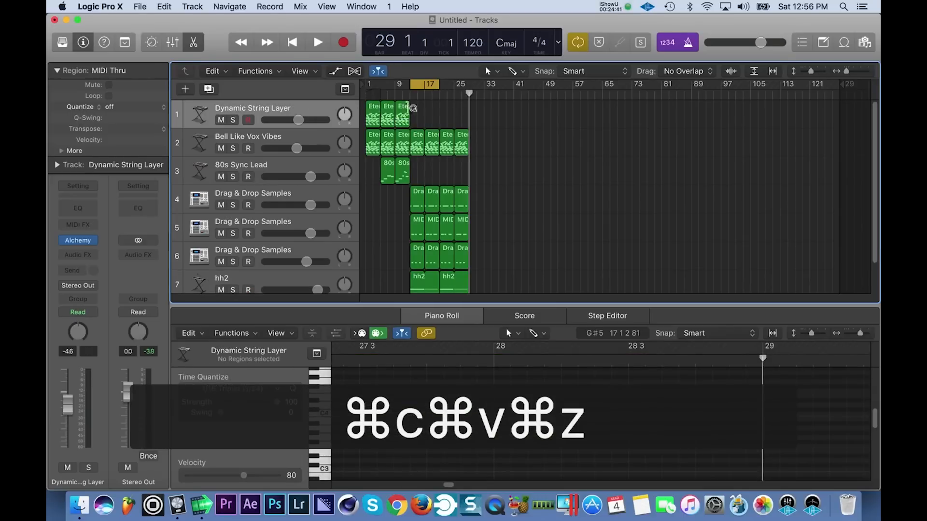
{"action": "left_click_drag", "start_coordinate": [416, 111], "coordinate": [393, 119]}
{"action": "key", "text": "super+c"}
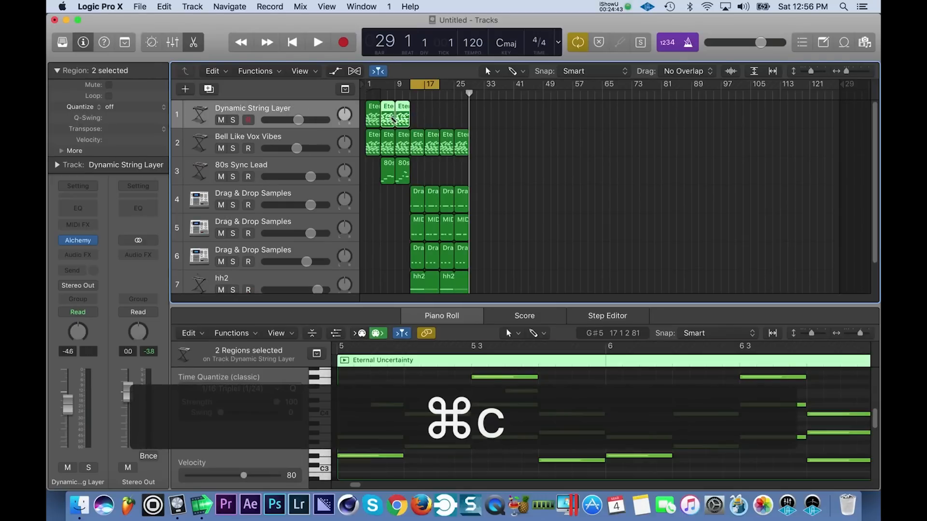
{"action": "left_click", "coordinate": [441, 92]}
{"action": "key", "text": "super+v"}
Step: Extend the cycle range to bar 29 and lower the Dynamic String Layer volume to -5.8 during playback
{"action": "left_click_drag", "start_coordinate": [439, 85], "coordinate": [468, 90]}
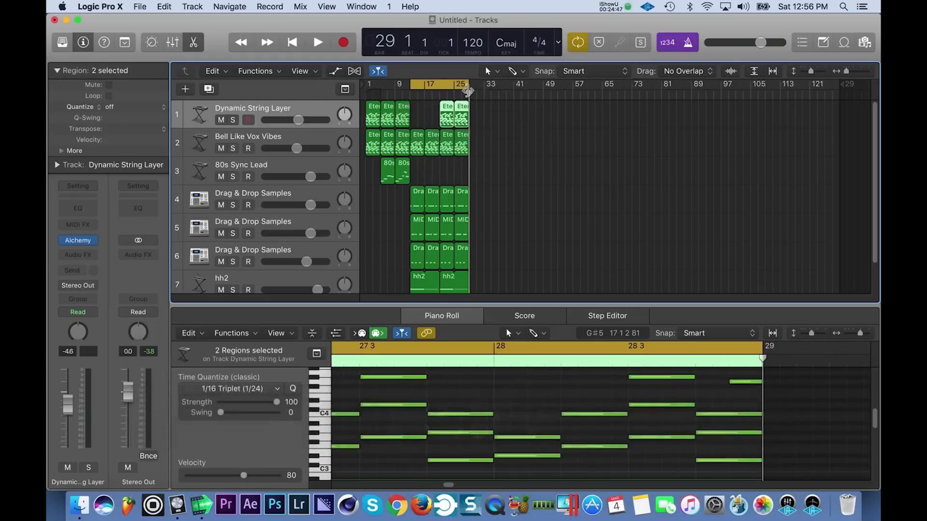
{"action": "key", "text": "Return"}
{"action": "key", "text": "space"}
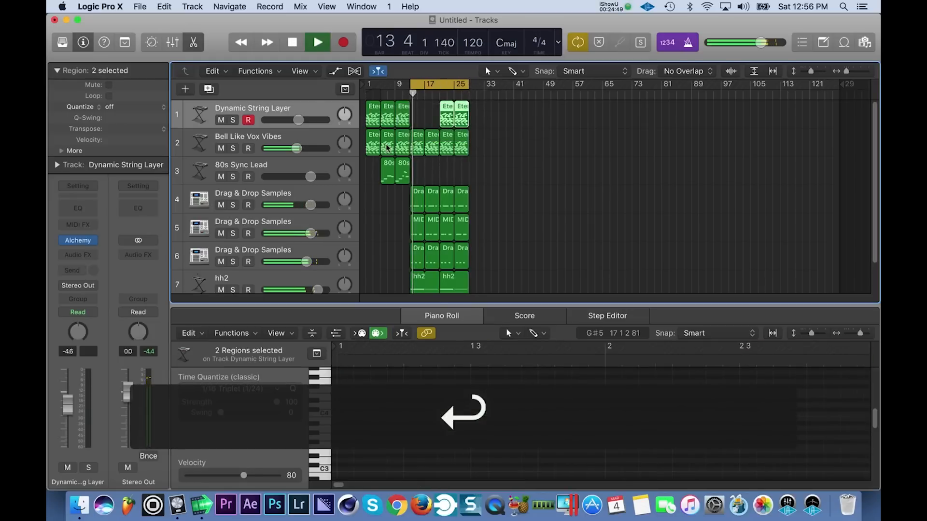
{"action": "left_click_drag", "start_coordinate": [380, 308], "coordinate": [380, 356]}
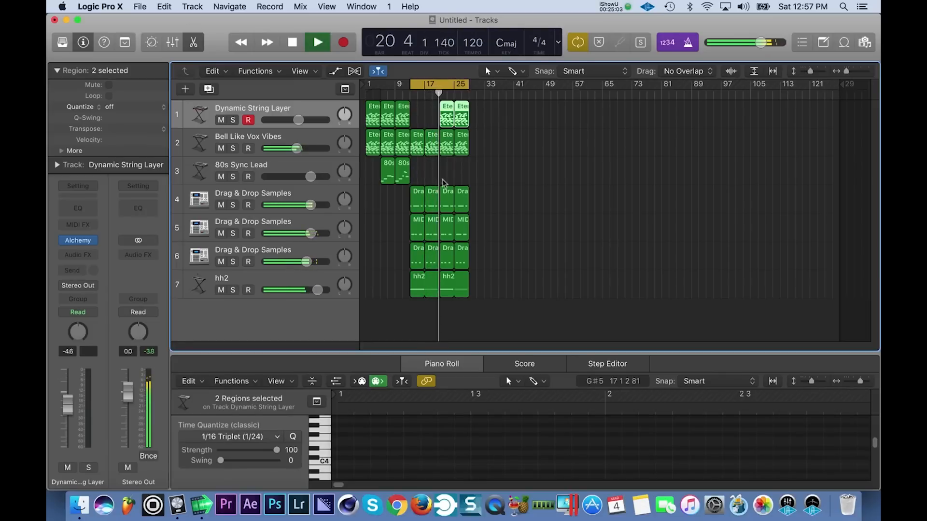
{"action": "left_click_drag", "start_coordinate": [299, 120], "coordinate": [296, 120]}
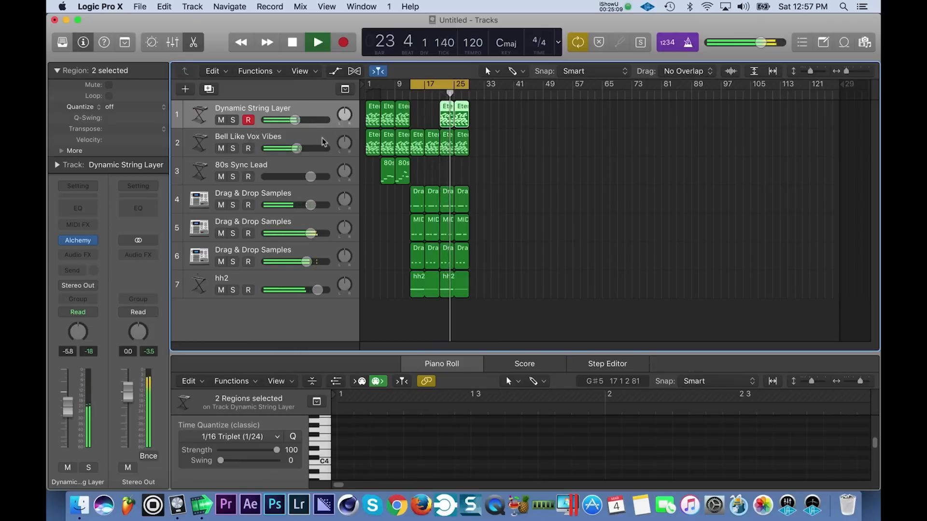
Step: Solo Dynamic String Layer and Bell Like Vox Vibes to compare them, clear the solos, and select the Bell Like Vox Vibes track
{"action": "left_click", "coordinate": [233, 120]}
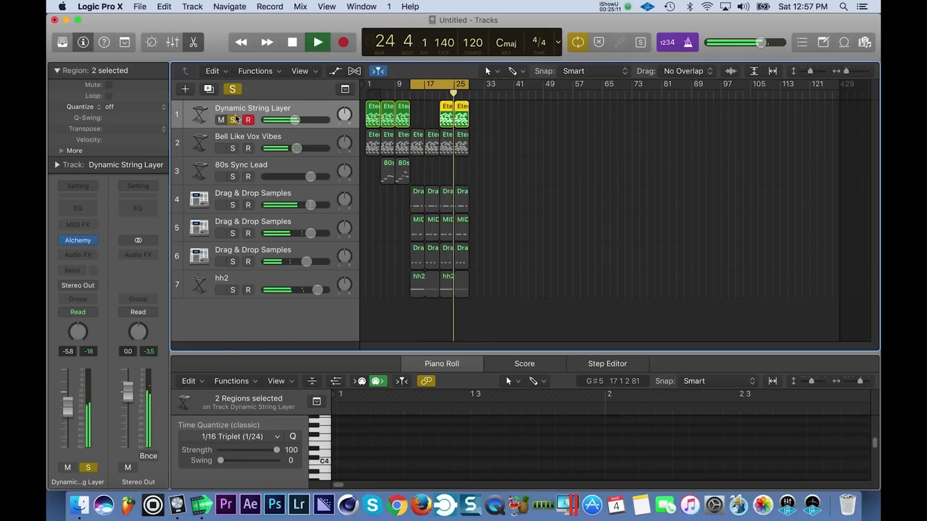
{"action": "left_click", "coordinate": [233, 120]}
{"action": "left_click", "coordinate": [232, 148]}
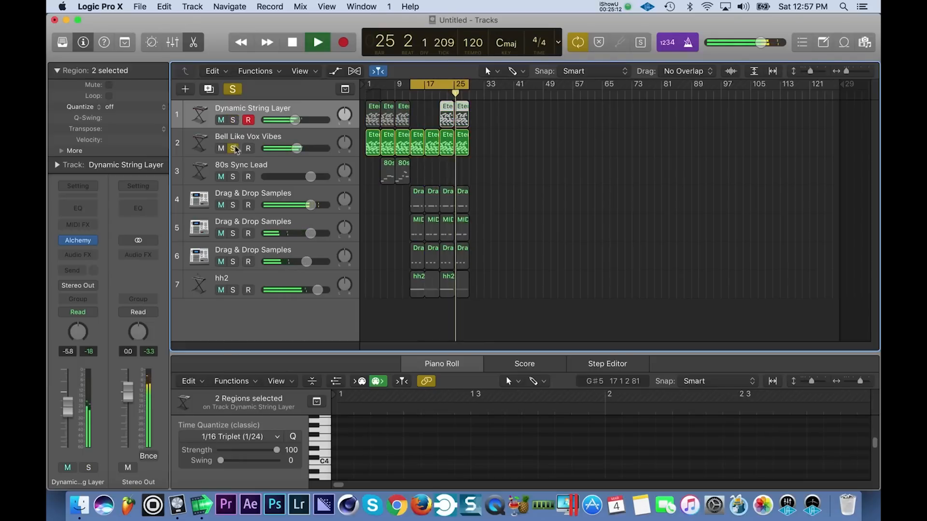
{"action": "key", "text": "space"}
{"action": "left_click", "coordinate": [234, 121]}
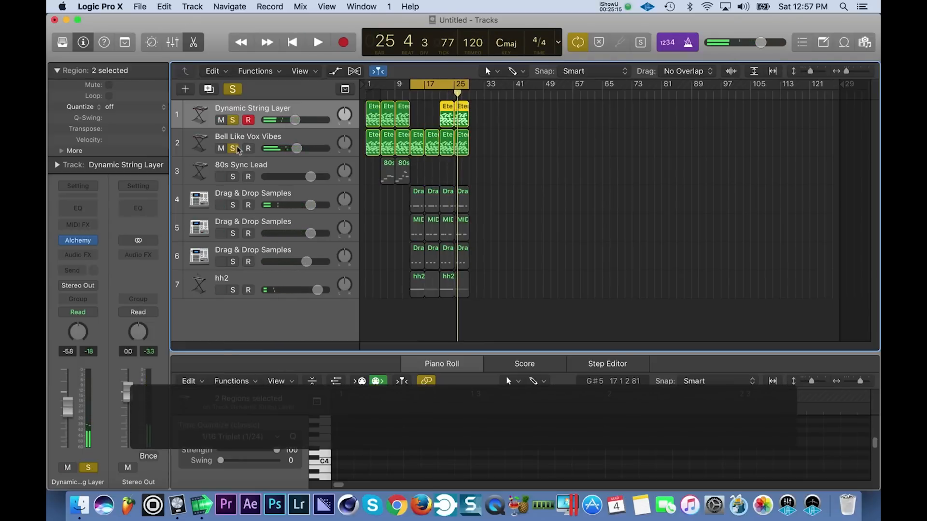
{"action": "left_click", "coordinate": [233, 147]}
{"action": "left_click", "coordinate": [234, 120]}
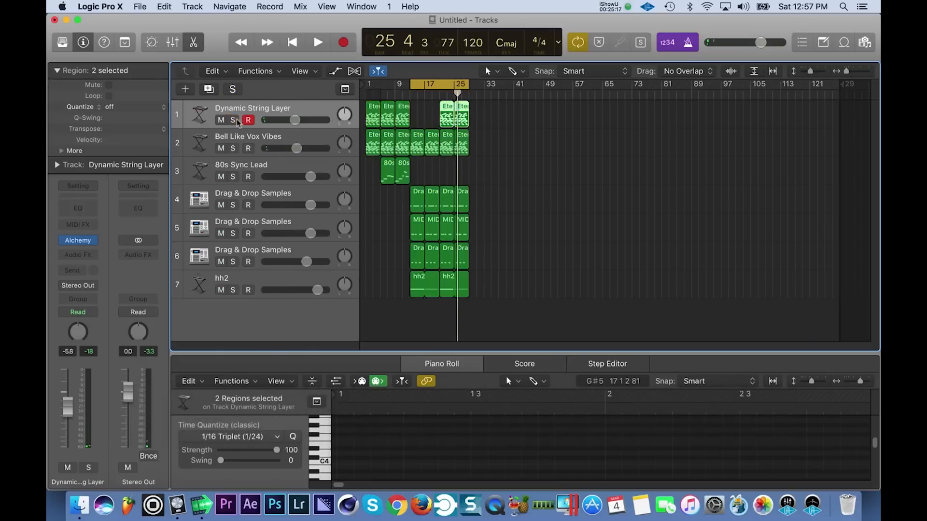
{"action": "left_click", "coordinate": [291, 132]}
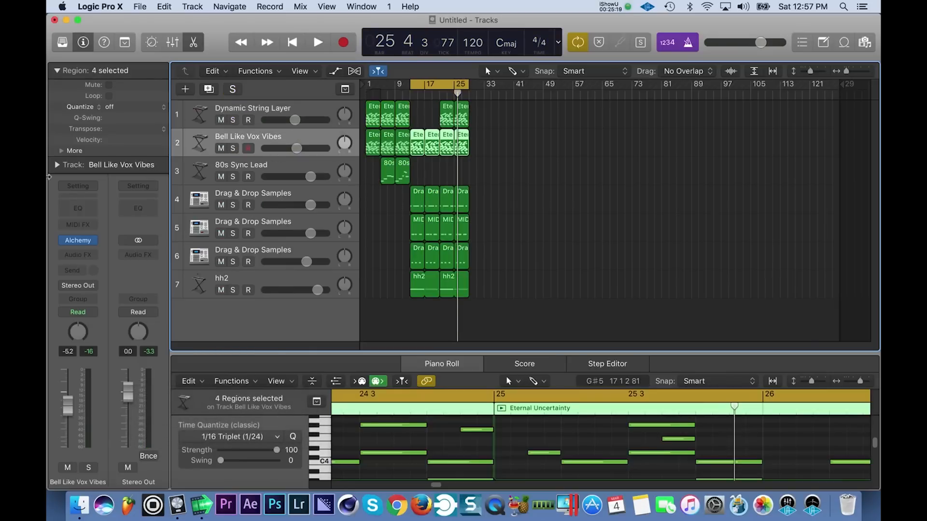
Step: Load the Mallets preset Bell Like Vox Vibes into Alchemy on the Bell Like Vox Vibes track and play the section
{"action": "key", "text": "v"}
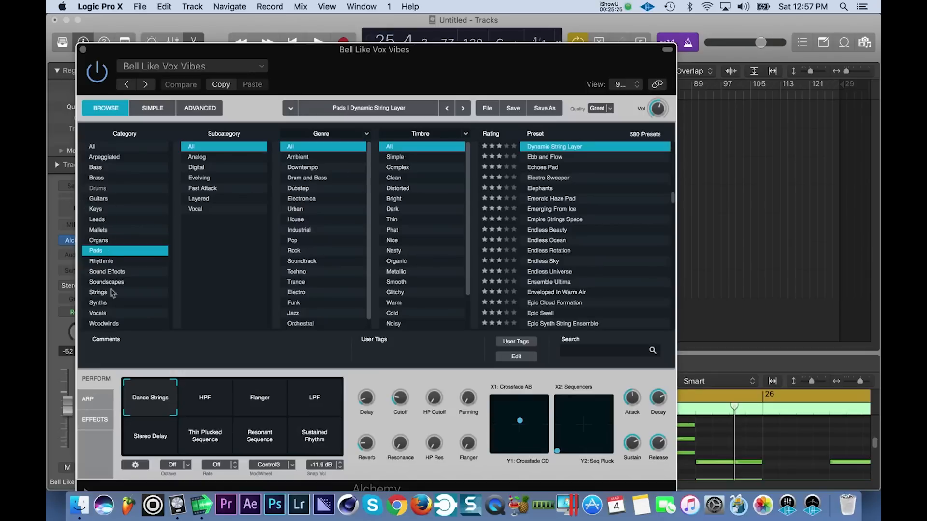
{"action": "left_click", "coordinate": [108, 231]}
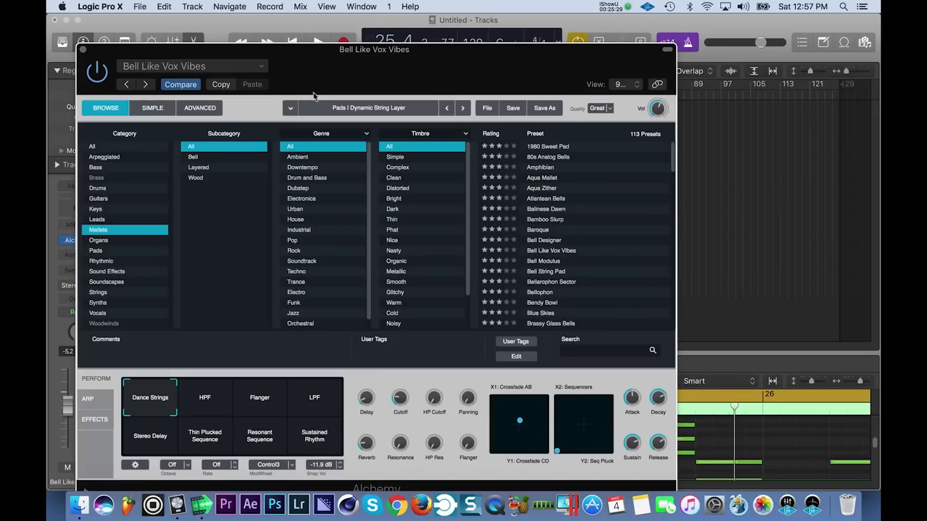
{"action": "left_click", "coordinate": [560, 252]}
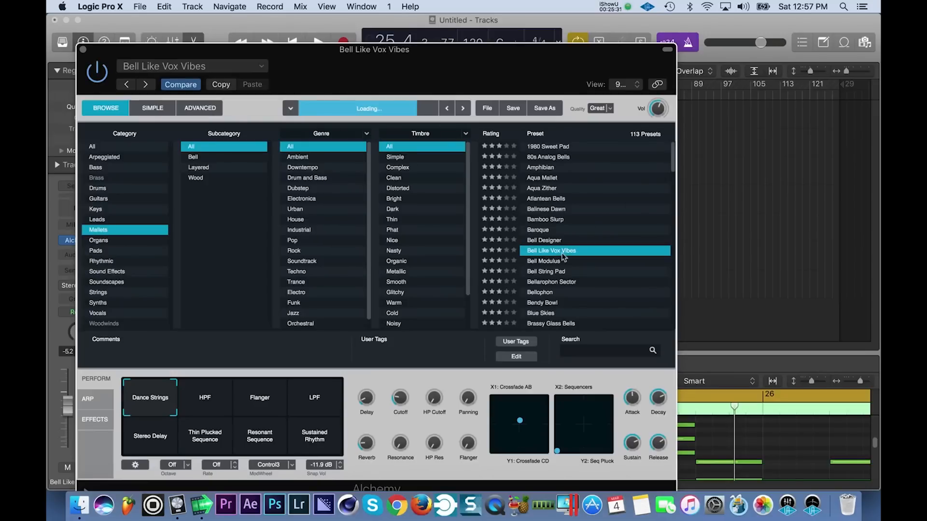
{"action": "left_click", "coordinate": [82, 50]}
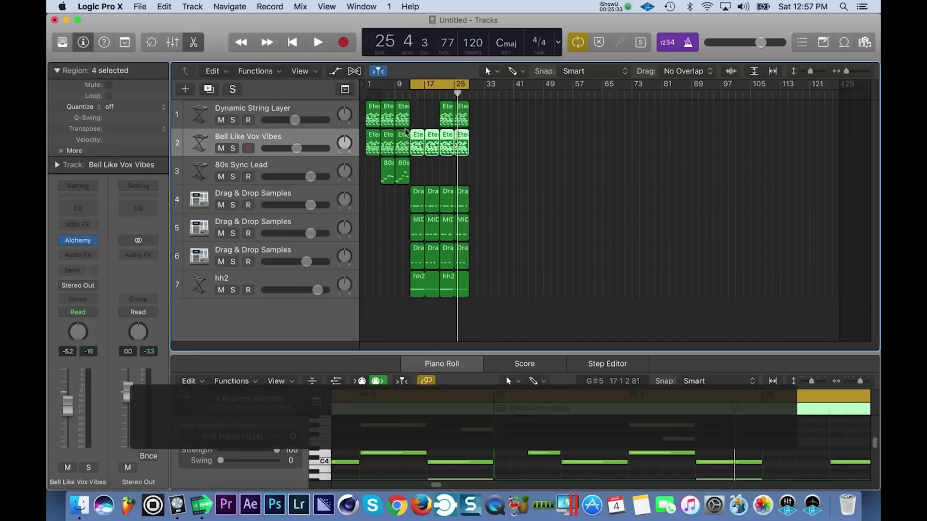
{"action": "key", "text": "space"}
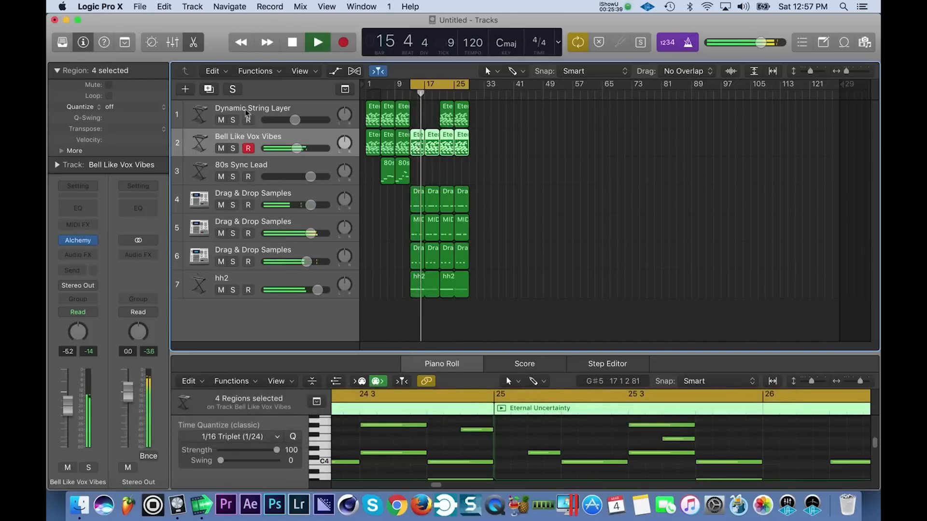
Step: Add a software instrument track below hh2 and load the EXS24 sampler in stereo on it
{"action": "left_click", "coordinate": [297, 277]}
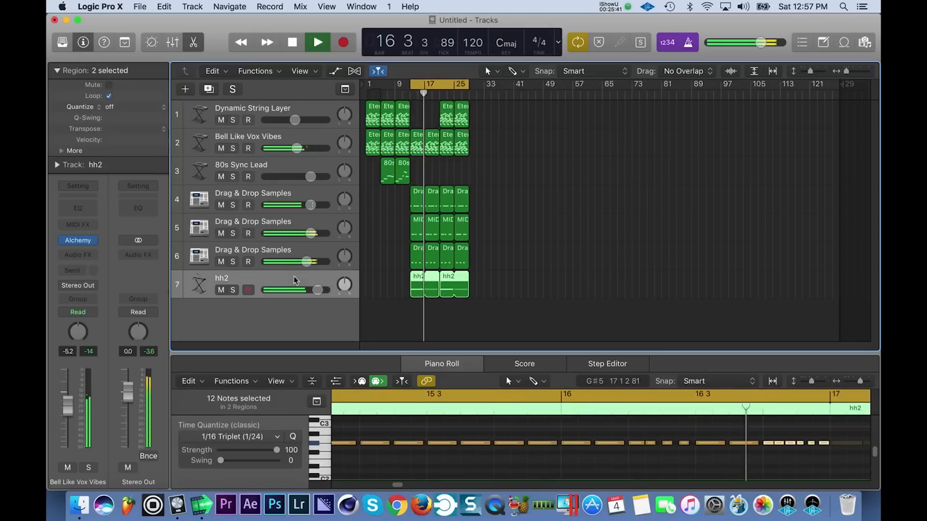
{"action": "left_click", "coordinate": [185, 89]}
{"action": "key", "text": "Escape"}
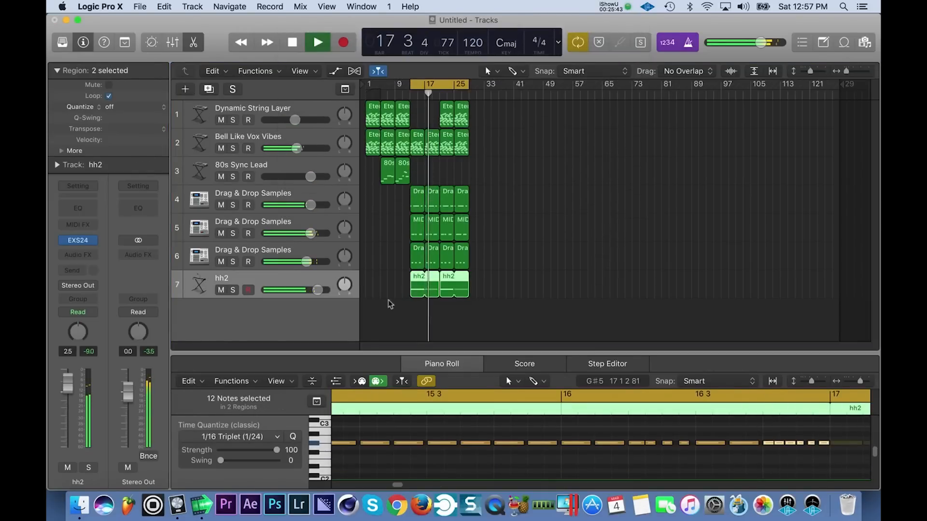
{"action": "left_click", "coordinate": [95, 244]}
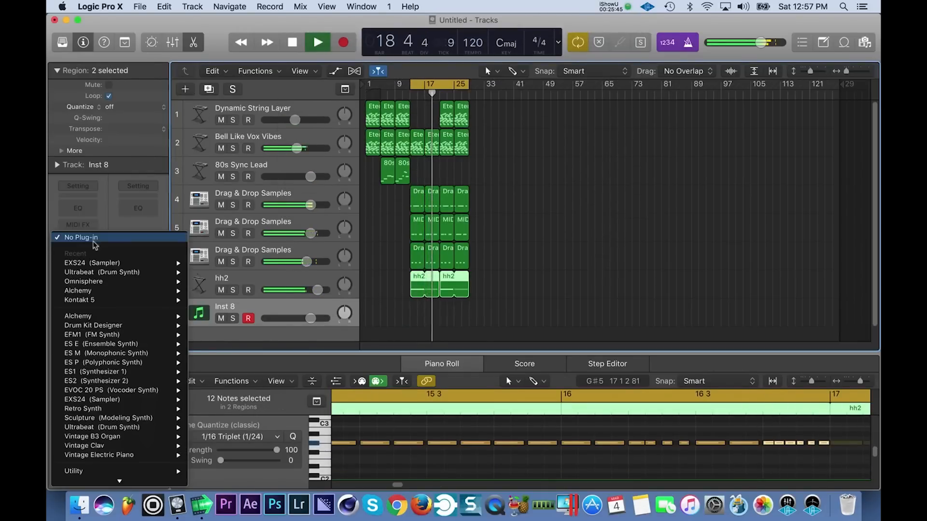
{"action": "mouse_move", "coordinate": [145, 344]}
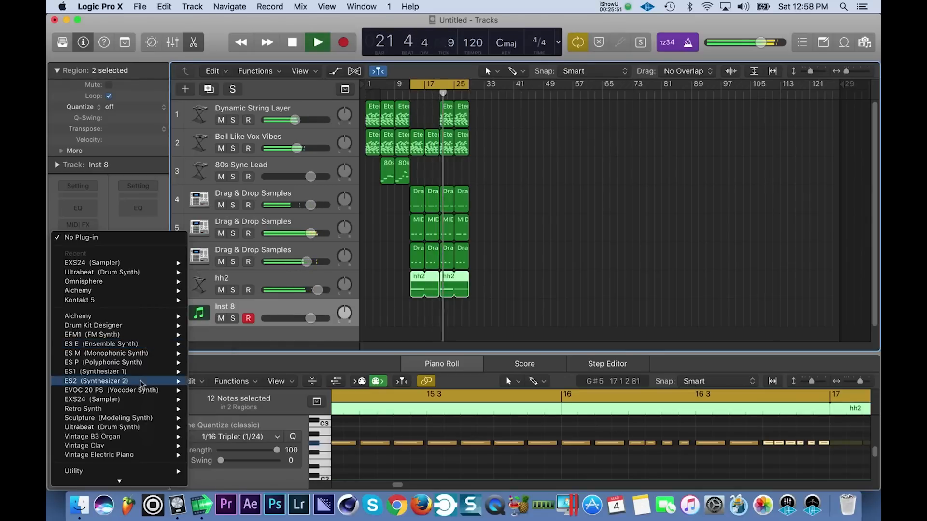
{"action": "mouse_move", "coordinate": [134, 421]}
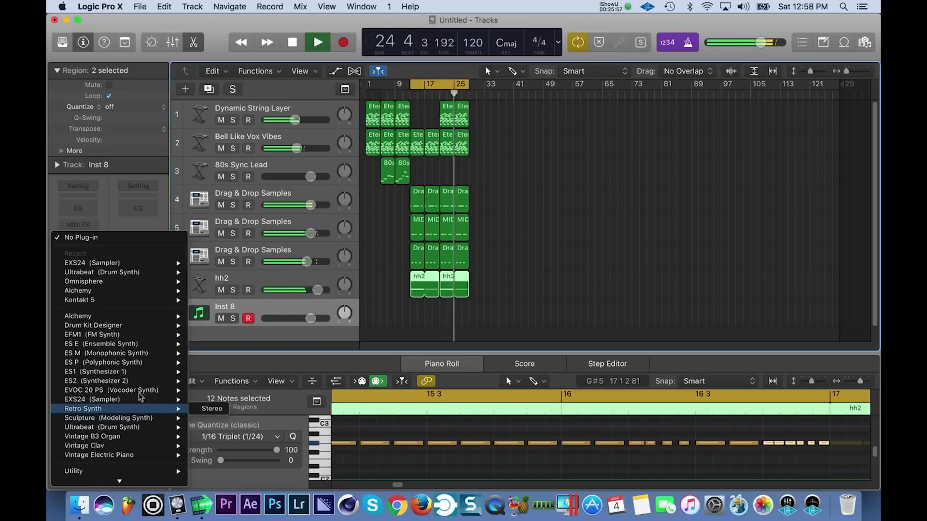
{"action": "mouse_move", "coordinate": [137, 384]}
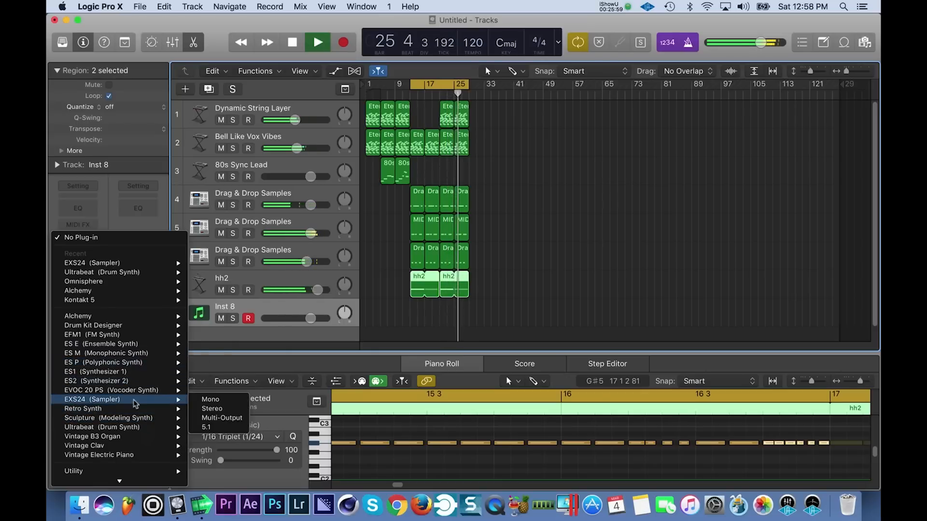
{"action": "left_click", "coordinate": [208, 409]}
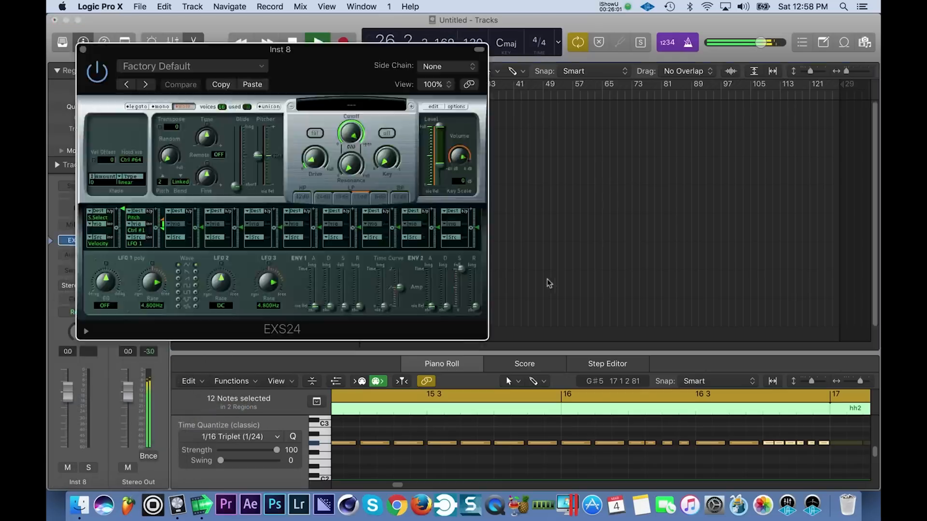
Step: Load the sampler instrument 10 in EXS24, raise its Glide slightly, and audition the sound over the beat
{"action": "left_click", "coordinate": [357, 105]}
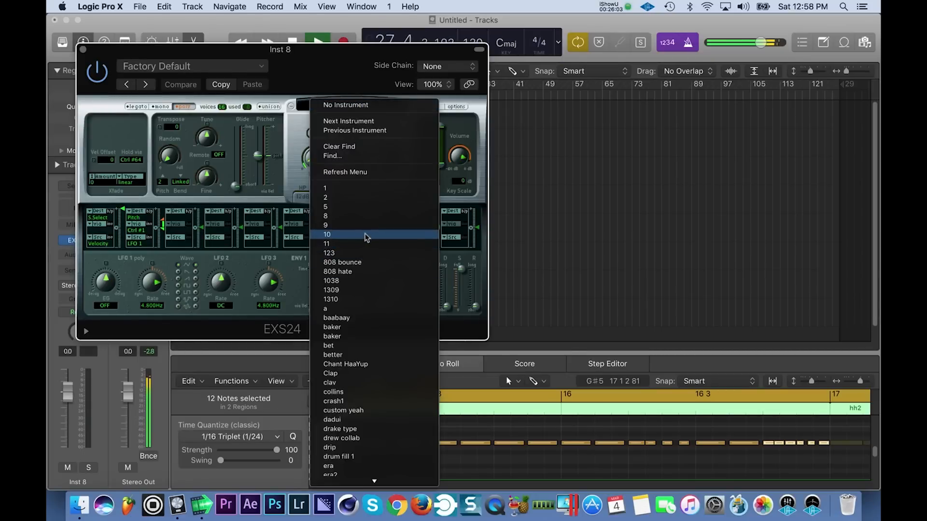
{"action": "left_click", "coordinate": [278, 177]}
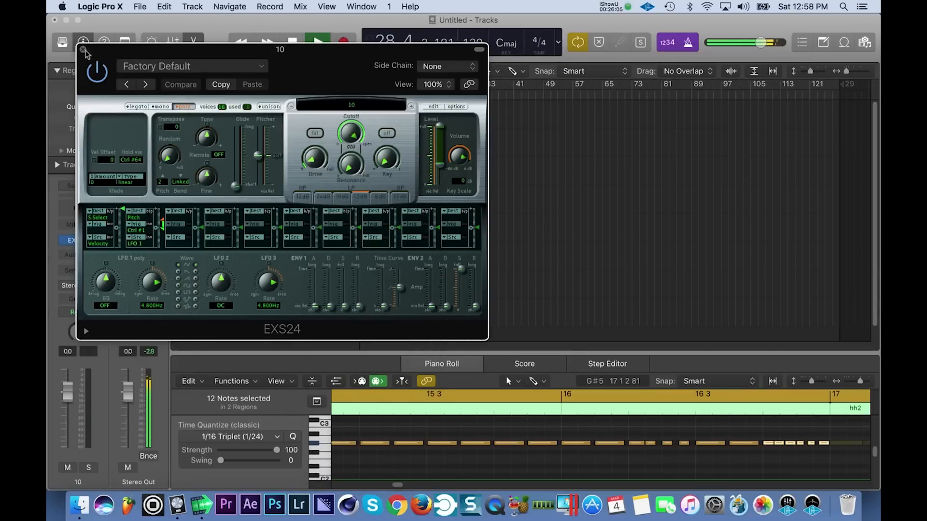
{"action": "left_click_drag", "start_coordinate": [240, 191], "coordinate": [240, 183]}
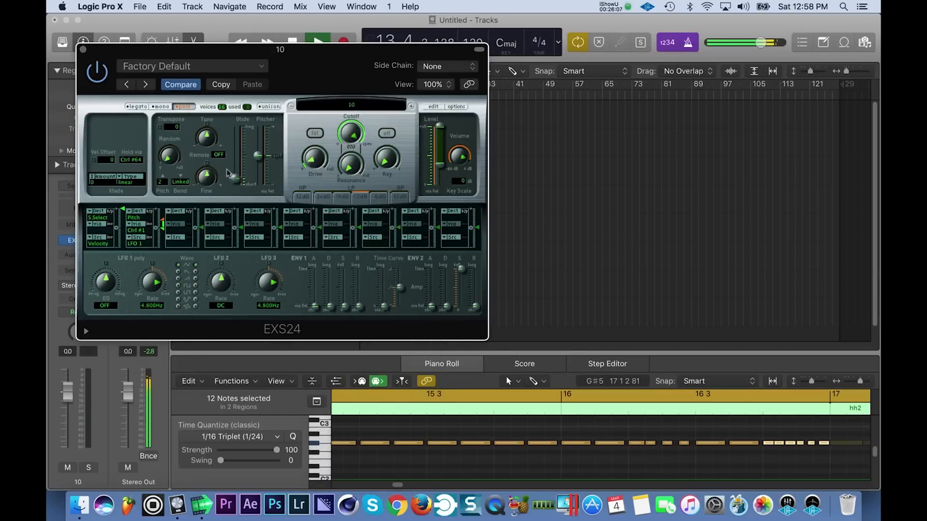
{"action": "left_click", "coordinate": [84, 50]}
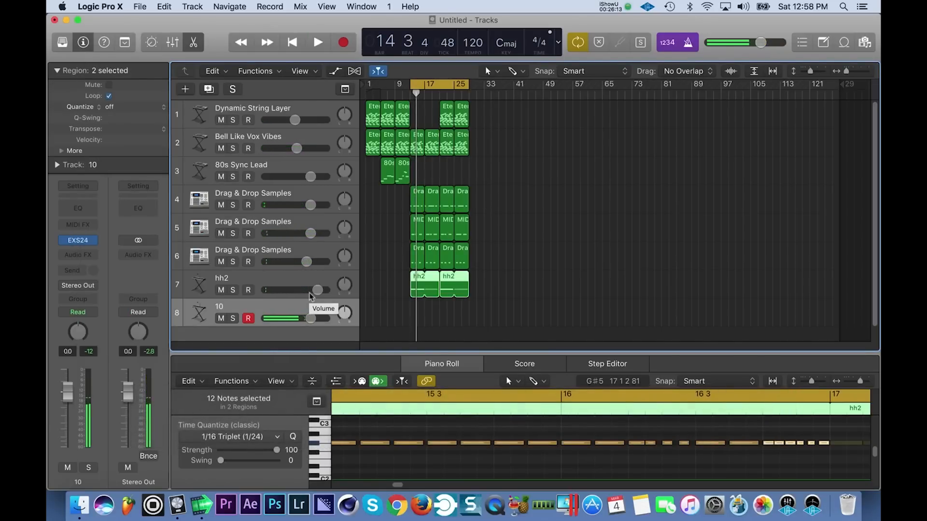
{"action": "key", "text": "space"}
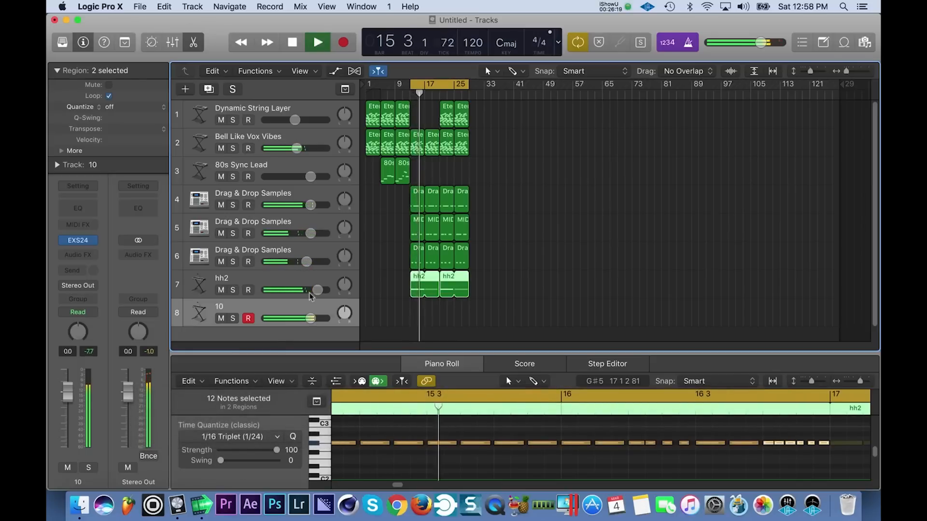
{"action": "key", "text": "space"}
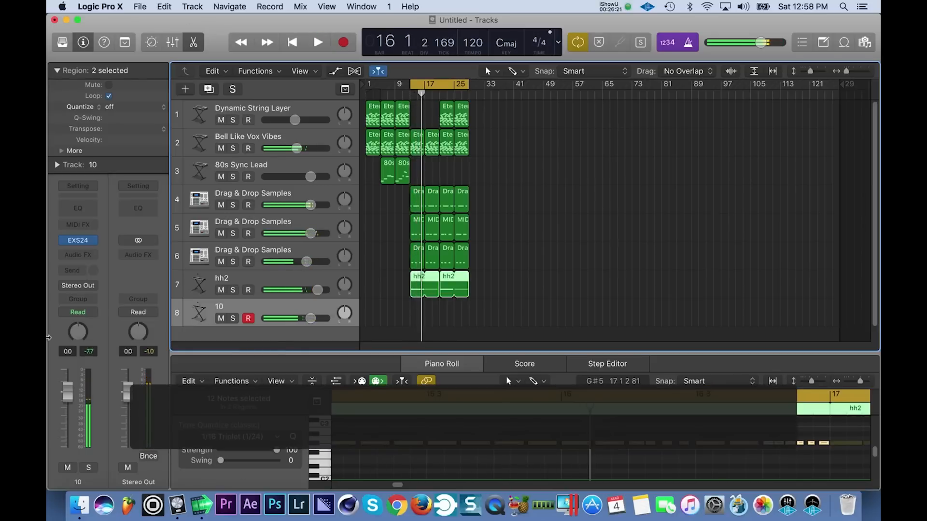
Step: Insert the Distortion II effect on track 10 and set its Pre Gain to 20.0 dB
{"action": "left_click", "coordinate": [91, 256]}
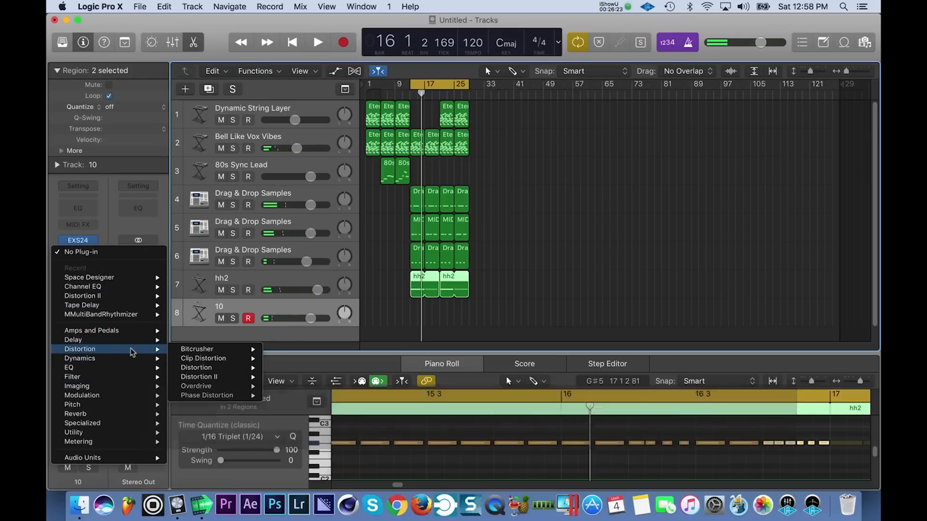
{"action": "mouse_move", "coordinate": [212, 377]}
{"action": "left_click", "coordinate": [290, 378]}
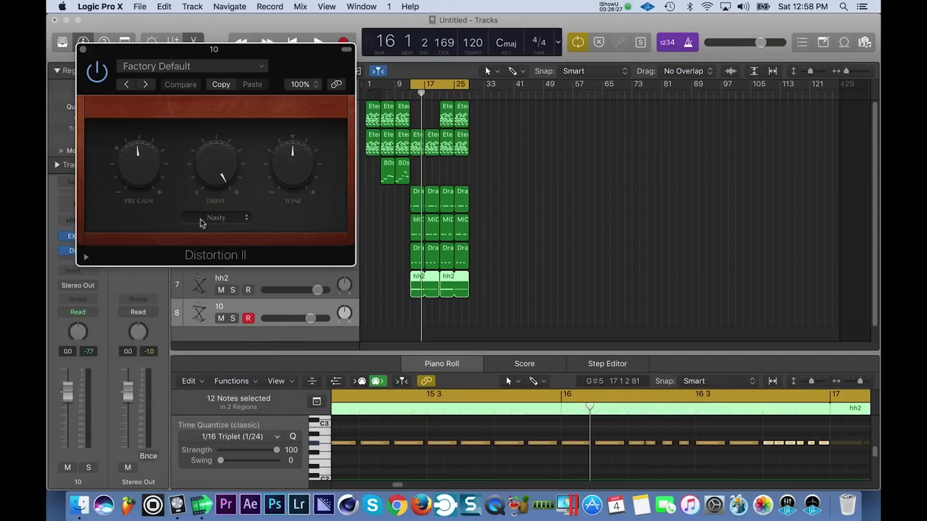
{"action": "left_click_drag", "start_coordinate": [135, 163], "coordinate": [115, 48]}
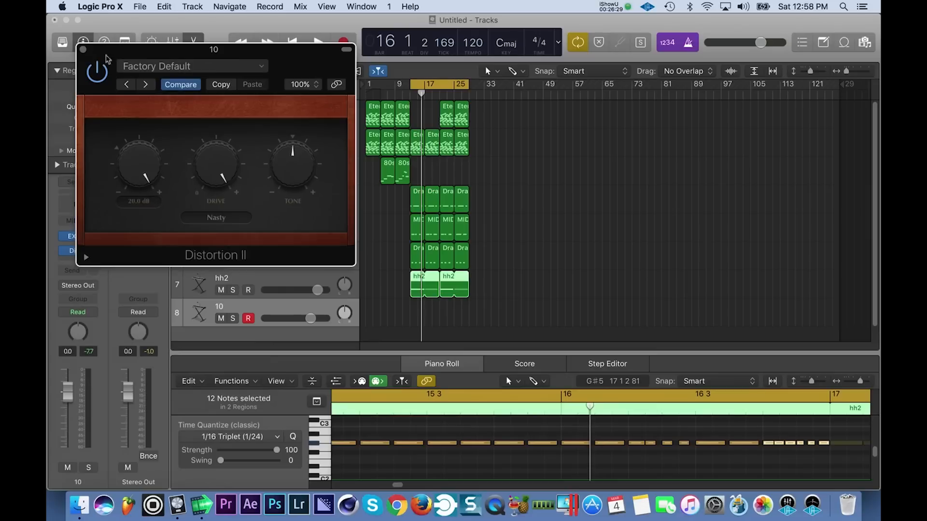
{"action": "left_click", "coordinate": [83, 50]}
Step: Lower the volume of track 10 to -7.0 to compensate for the distortion
{"action": "left_click_drag", "start_coordinate": [311, 318], "coordinate": [280, 319]}
{"action": "left_click", "coordinate": [79, 252]}
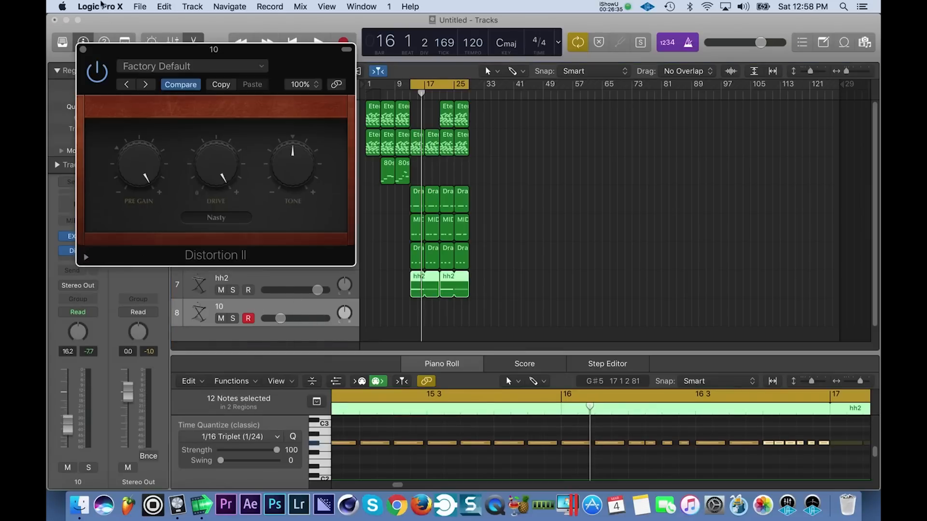
{"action": "left_click", "coordinate": [83, 50]}
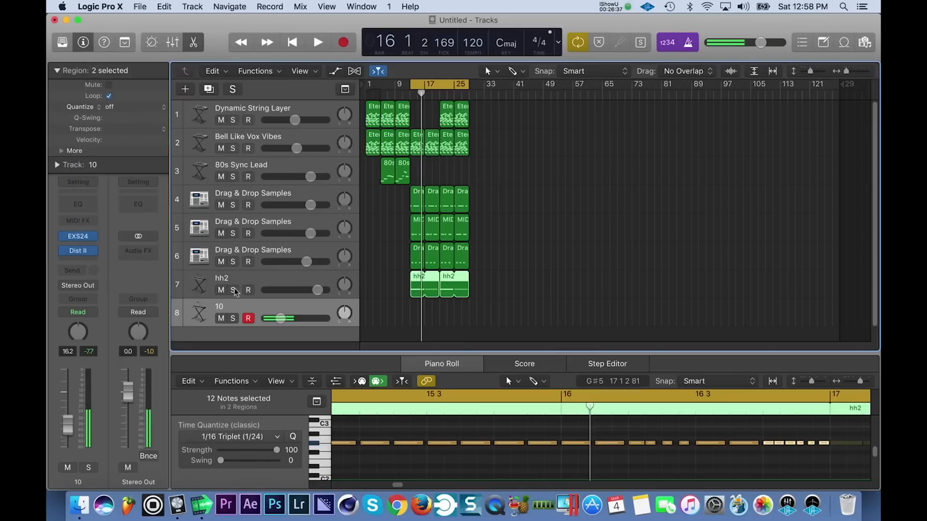
{"action": "left_click_drag", "start_coordinate": [285, 318], "coordinate": [291, 318]}
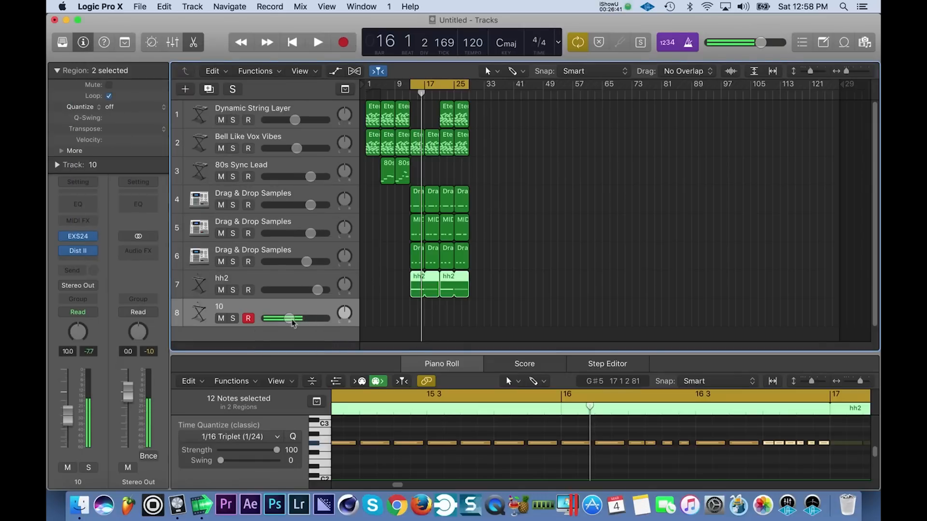
{"action": "left_click_drag", "start_coordinate": [291, 323], "coordinate": [295, 322]}
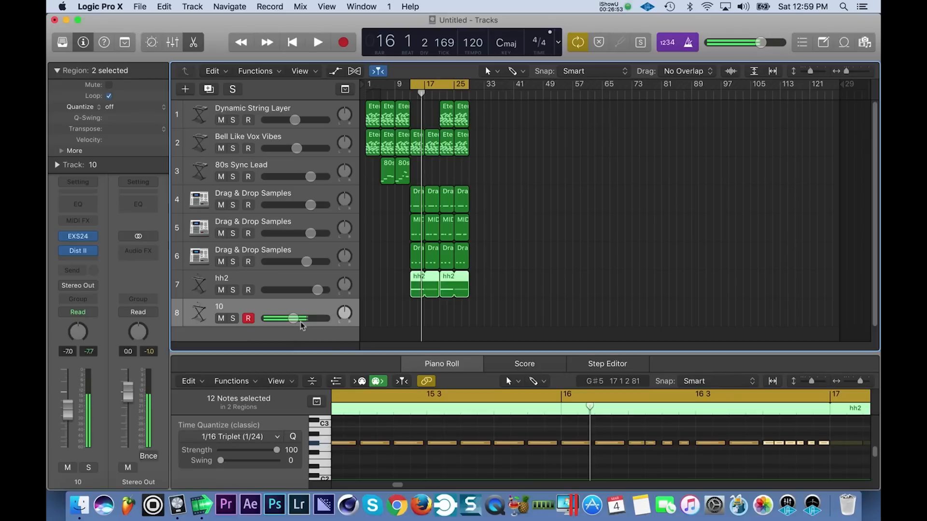
Step: Raise the EXS24 Glide on track 10 slightly more and rehearse the part over the playing section
{"action": "left_click", "coordinate": [80, 241]}
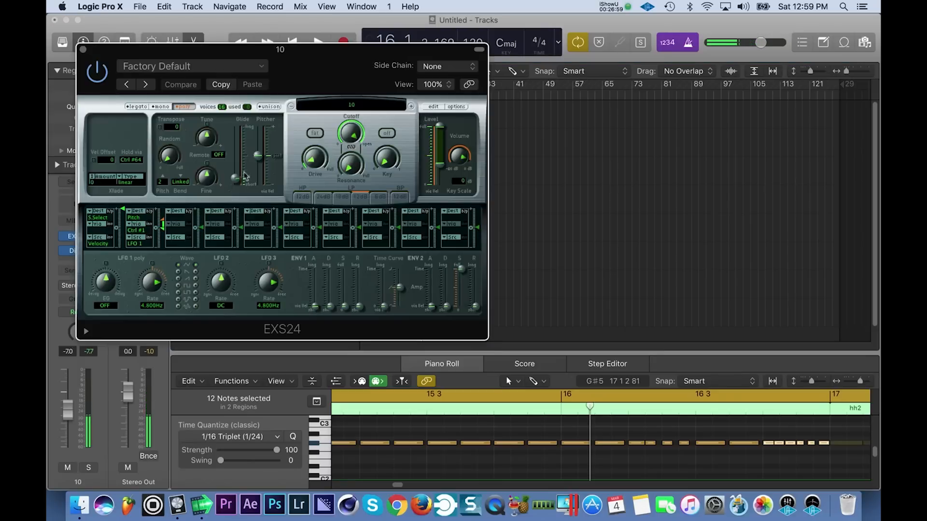
{"action": "left_click_drag", "start_coordinate": [236, 182], "coordinate": [236, 180]}
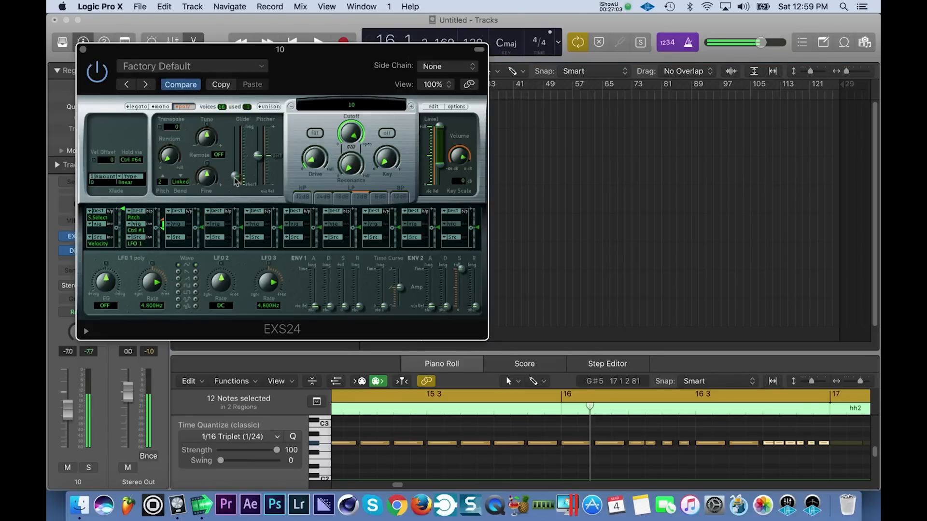
{"action": "left_click", "coordinate": [83, 49]}
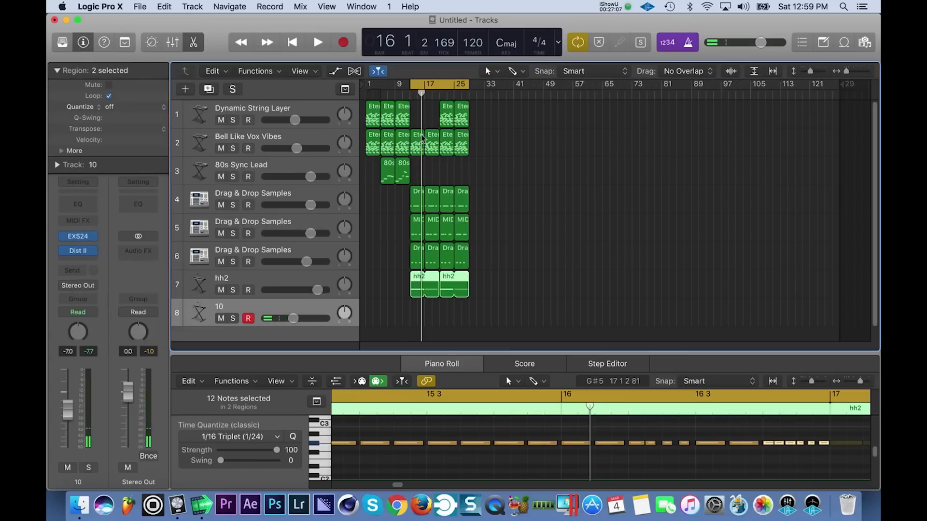
{"action": "scroll", "coordinate": [524, 94], "scroll_direction": "up", "scroll_amount": 5}
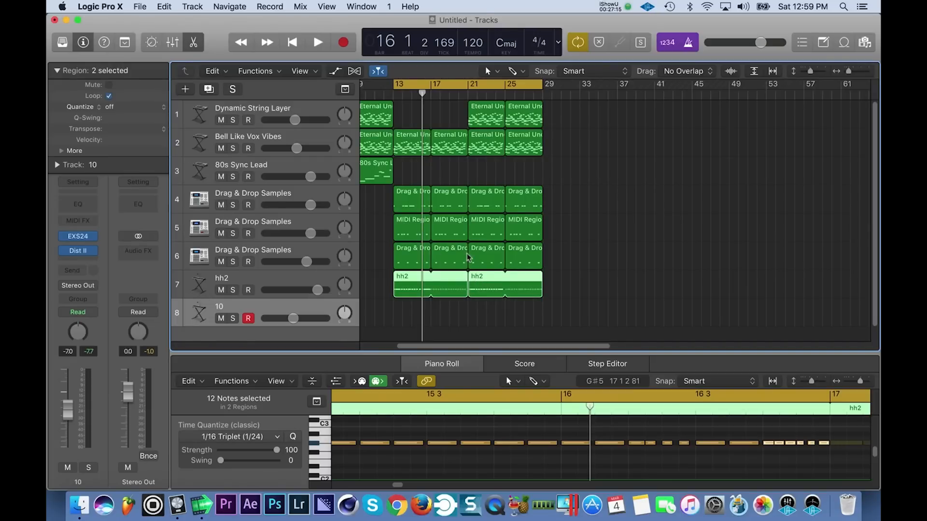
{"action": "key", "text": "space"}
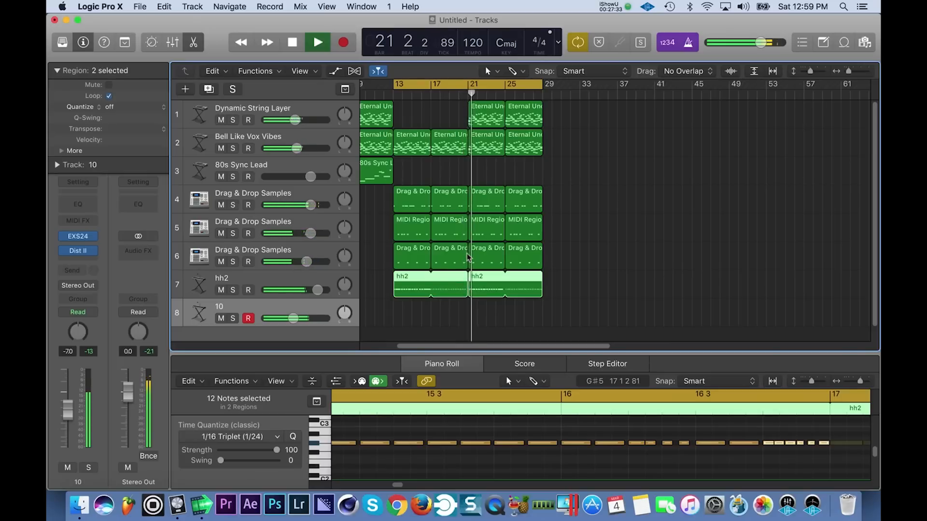
{"action": "key", "text": "space"}
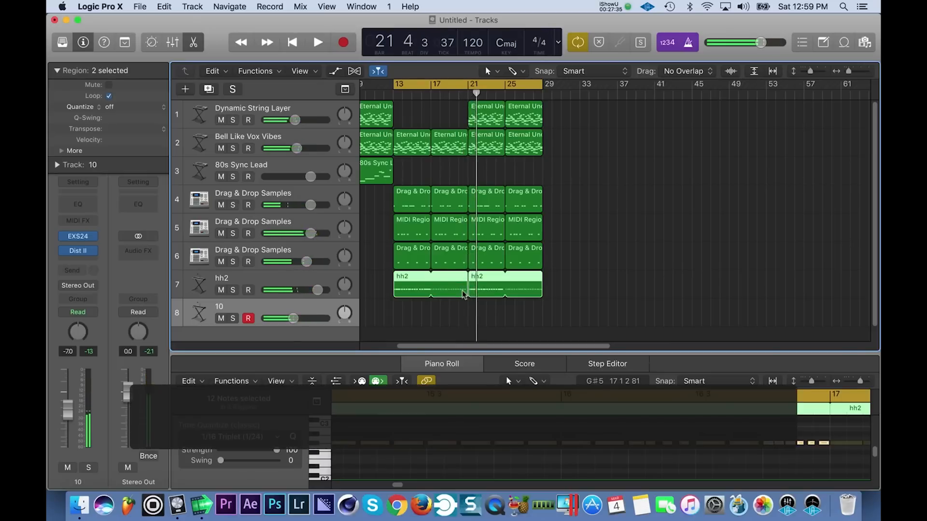
Step: Record an eight-bar part on track 10 from bar 13 and quantize all its notes to 1/16 Triplet (1/24)
{"action": "key", "text": "super+r"}
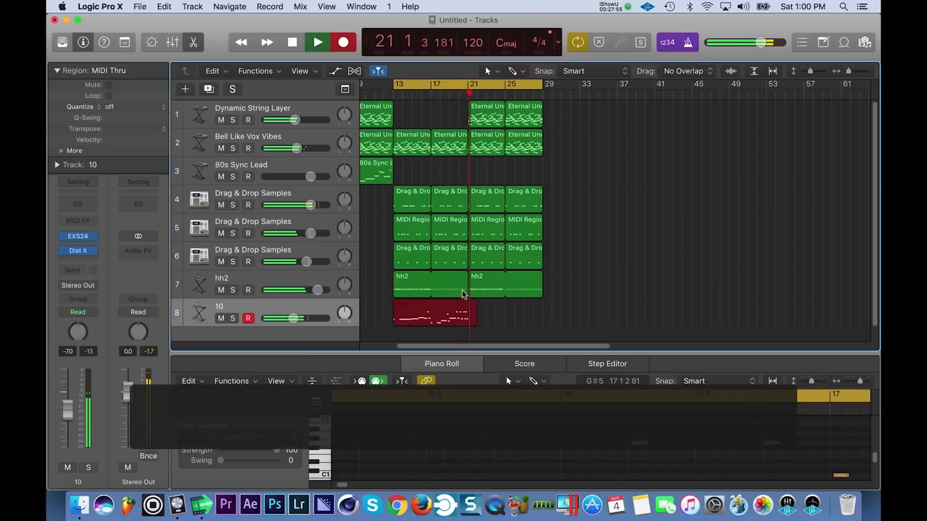
{"action": "key", "text": "space"}
{"action": "key", "text": "super+a"}
{"action": "key", "text": "q"}
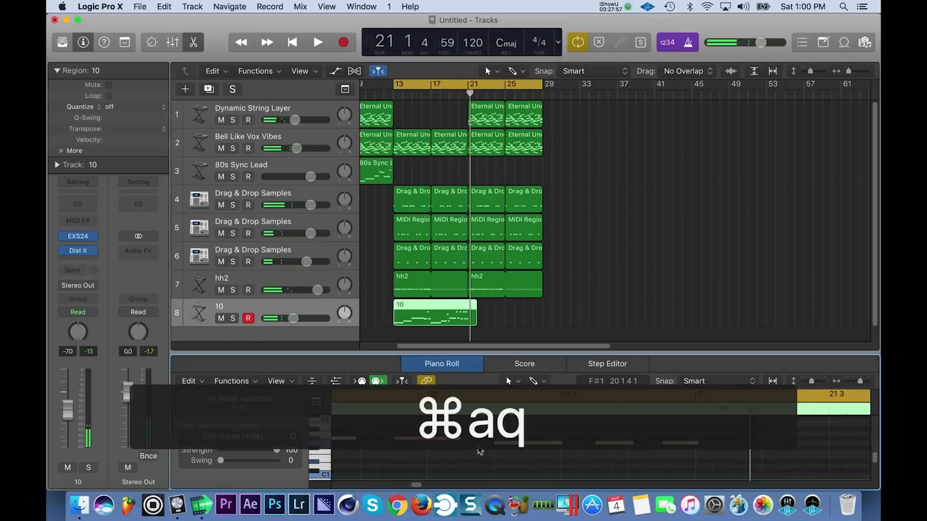
Step: Loop the recorded track 10 region to bar 29 and raise the track's volume to -3.4 during playback
{"action": "left_click_drag", "start_coordinate": [475, 318], "coordinate": [540, 311]}
{"action": "key", "text": "space"}
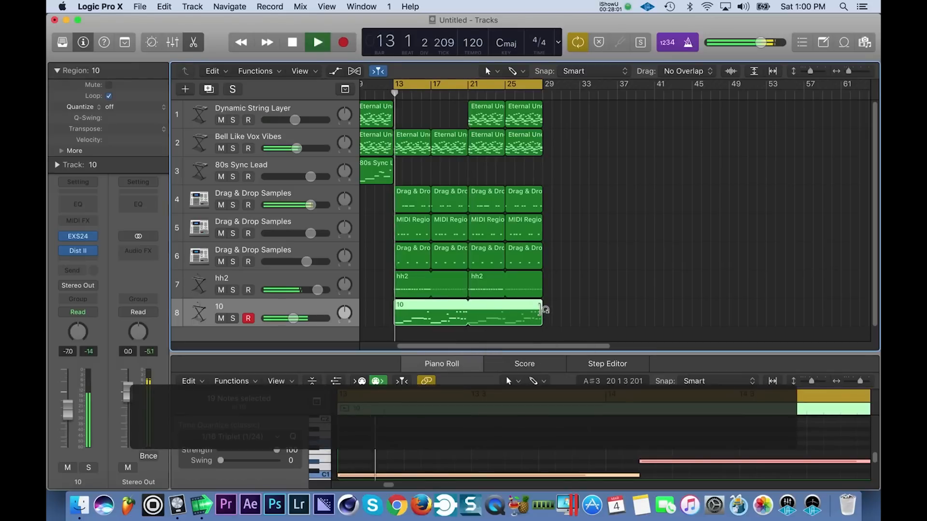
{"action": "left_click_drag", "start_coordinate": [293, 318], "coordinate": [301, 319]}
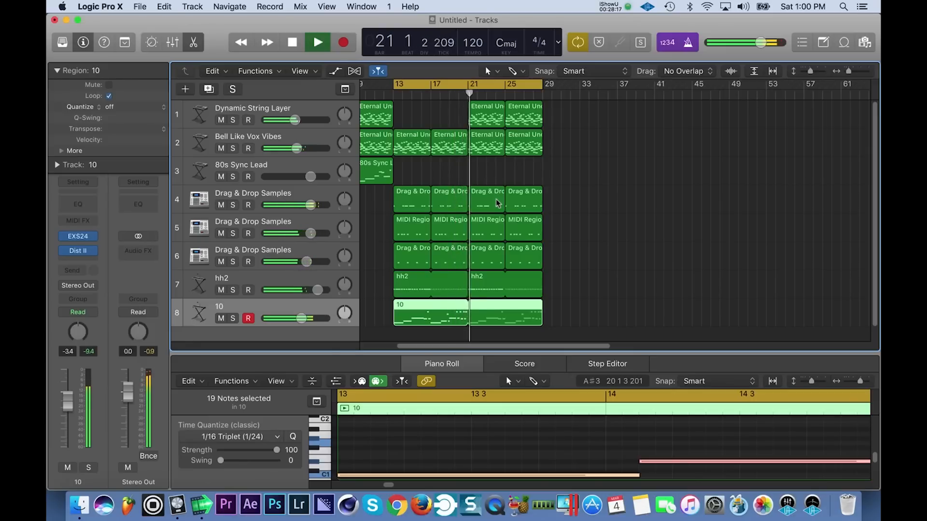
Step: Raise the volume of track 10 to -1.9 and slightly increase the volume of the uppermost Drag & Drop Samples track during playback
{"action": "left_click_drag", "start_coordinate": [301, 318], "coordinate": [306, 318]}
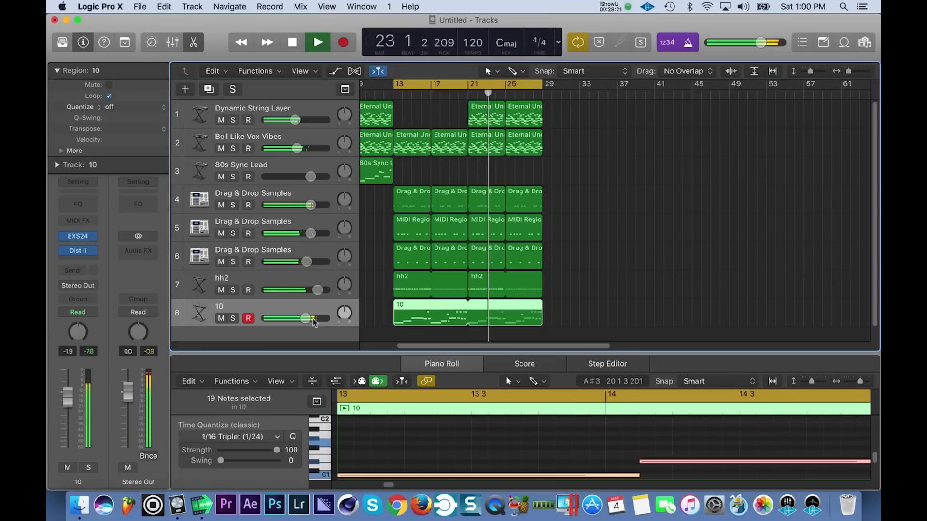
{"action": "left_click_drag", "start_coordinate": [311, 205], "coordinate": [316, 206]}
Step: Extend the cycle range back to start at bar 5 and raise the 80s Sync Lead volume to 4.4 during playback
{"action": "scroll", "coordinate": [544, 279], "scroll_direction": "up", "scroll_amount": 1}
{"action": "scroll", "coordinate": [544, 279], "scroll_direction": "left", "scroll_amount": 5}
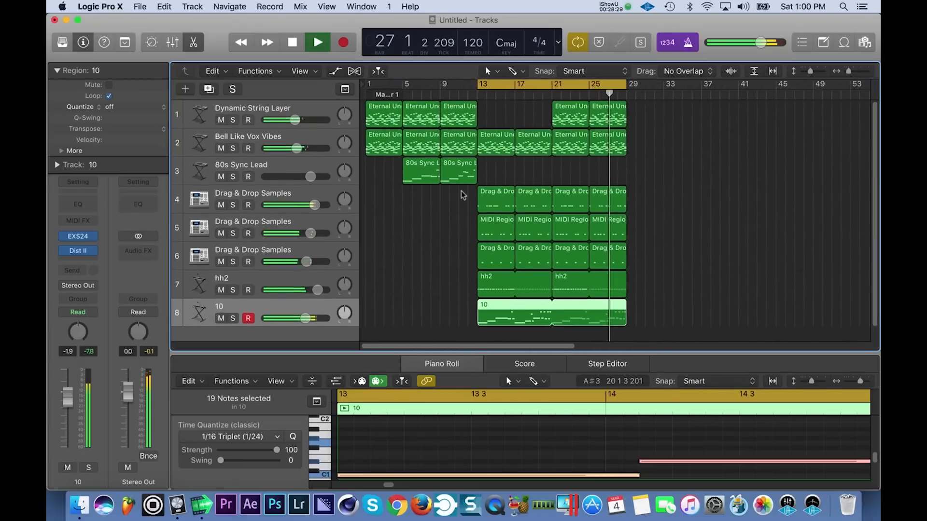
{"action": "left_click_drag", "start_coordinate": [479, 84], "coordinate": [404, 84]}
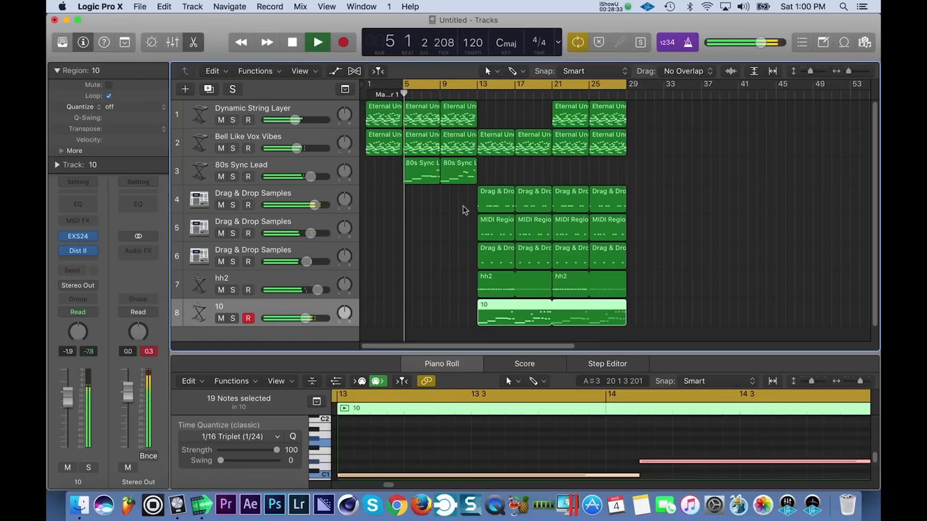
{"action": "left_click_drag", "start_coordinate": [311, 177], "coordinate": [322, 176]}
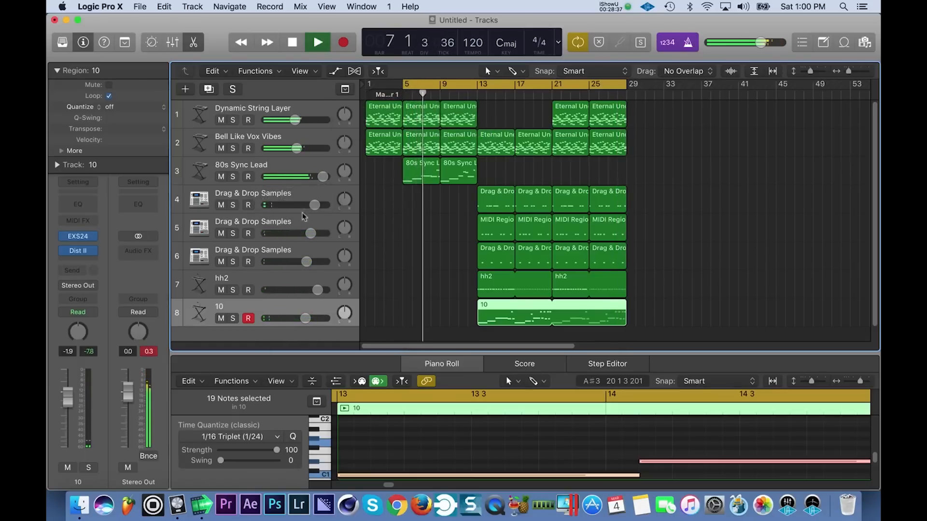
Step: Stop playback and insert a stereo Distortion II effect after the Channel EQ on the 80s Sync Lead track
{"action": "left_click", "coordinate": [319, 183]}
{"action": "key", "text": "space"}
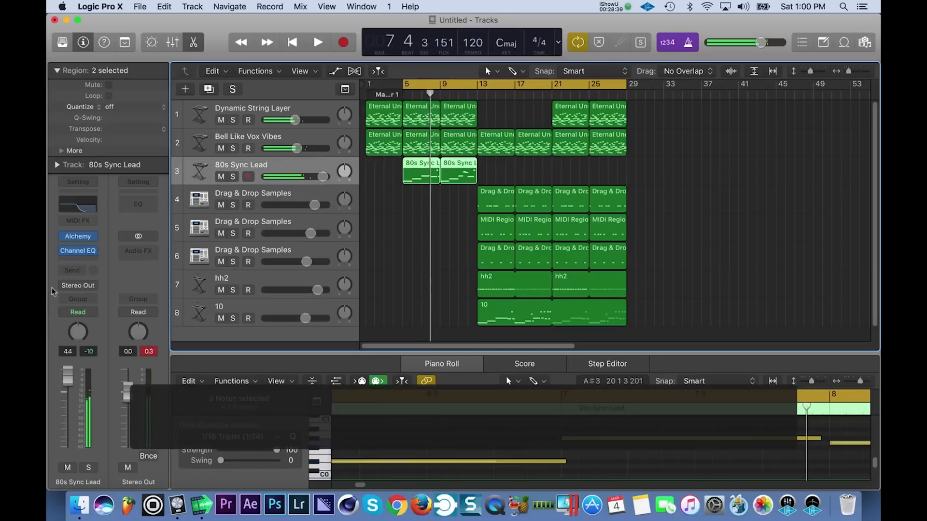
{"action": "left_click", "coordinate": [91, 263]}
{"action": "mouse_move", "coordinate": [145, 284]}
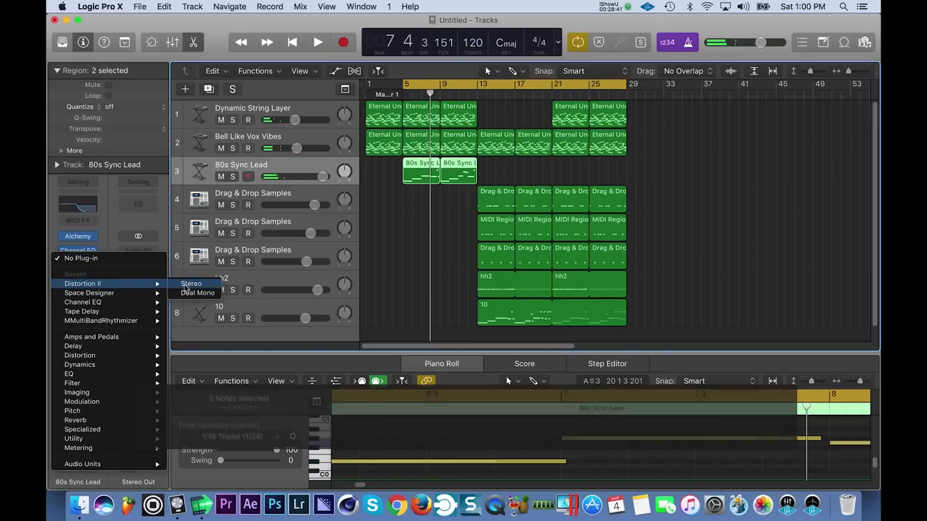
{"action": "left_click", "coordinate": [188, 284]}
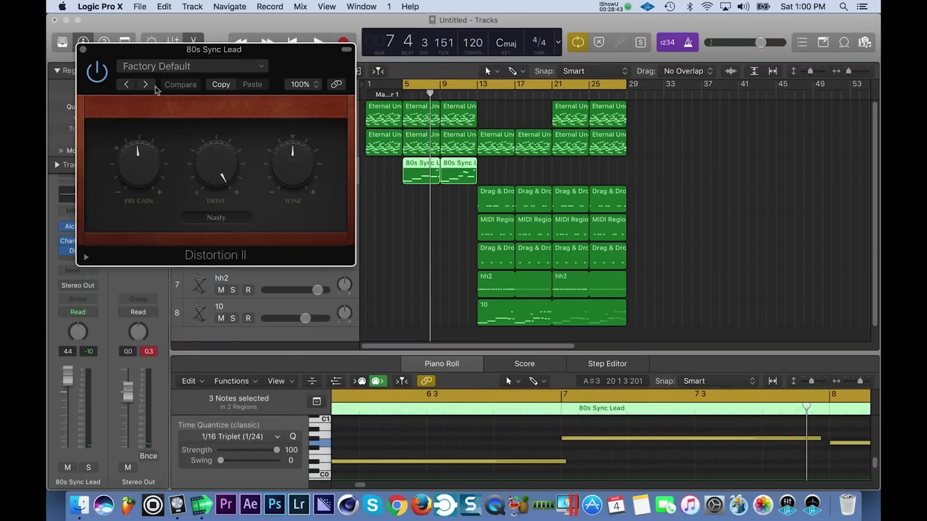
{"action": "left_click", "coordinate": [83, 49]}
Step: Lower the 80s Sync Lead volume to -4.9 while playing the section from bar 5
{"action": "left_click_drag", "start_coordinate": [323, 177], "coordinate": [323, 176]}
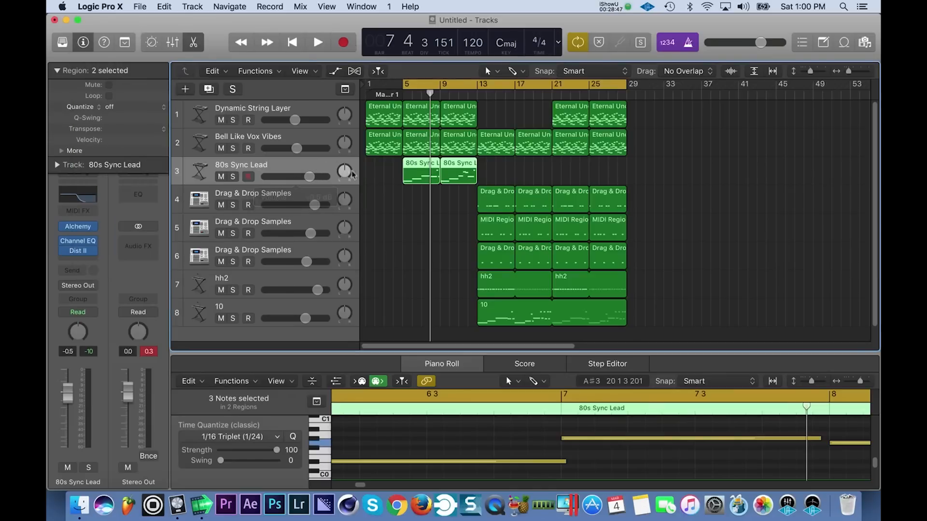
{"action": "key", "text": "space"}
{"action": "left_click_drag", "start_coordinate": [313, 178], "coordinate": [291, 180]}
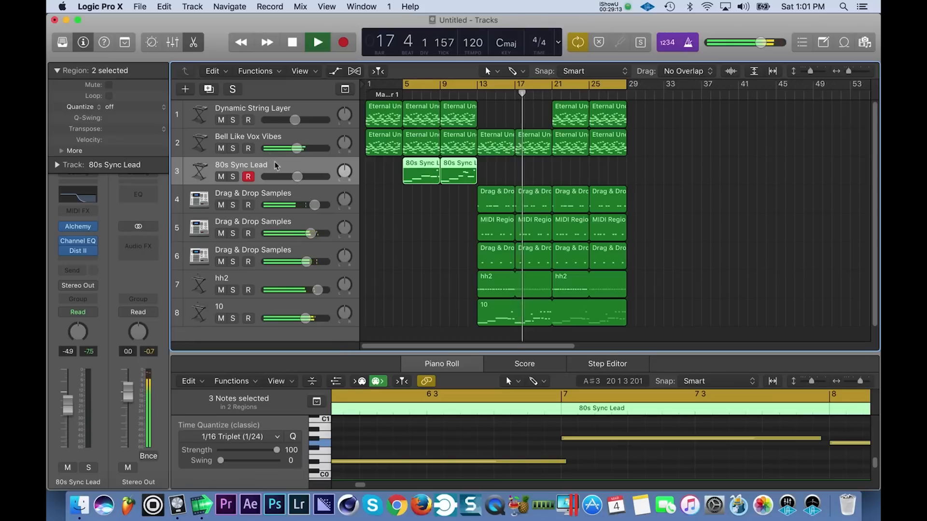
Step: Raise the Pre Gain of the 80s Sync Lead's Distortion II to 12.0 dB
{"action": "left_click", "coordinate": [78, 250]}
{"action": "left_click_drag", "start_coordinate": [145, 169], "coordinate": [146, 212]}
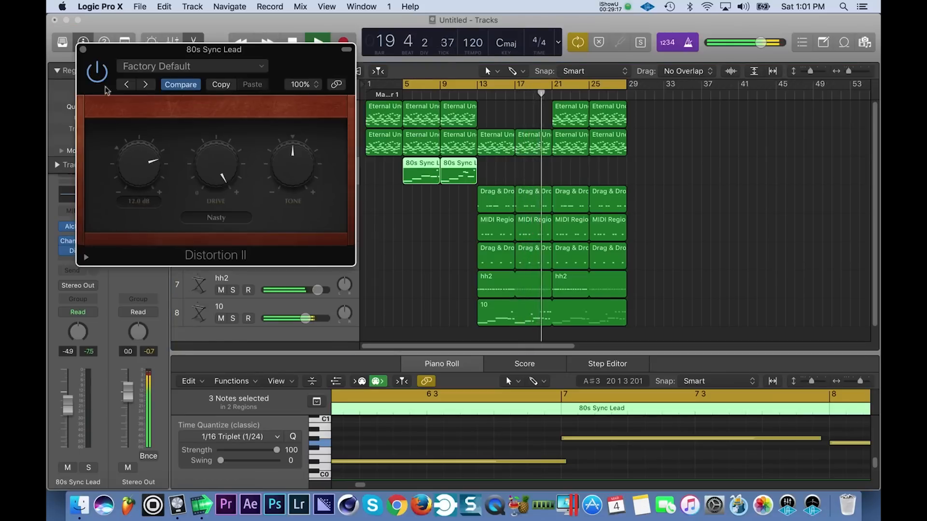
{"action": "left_click", "coordinate": [83, 49]}
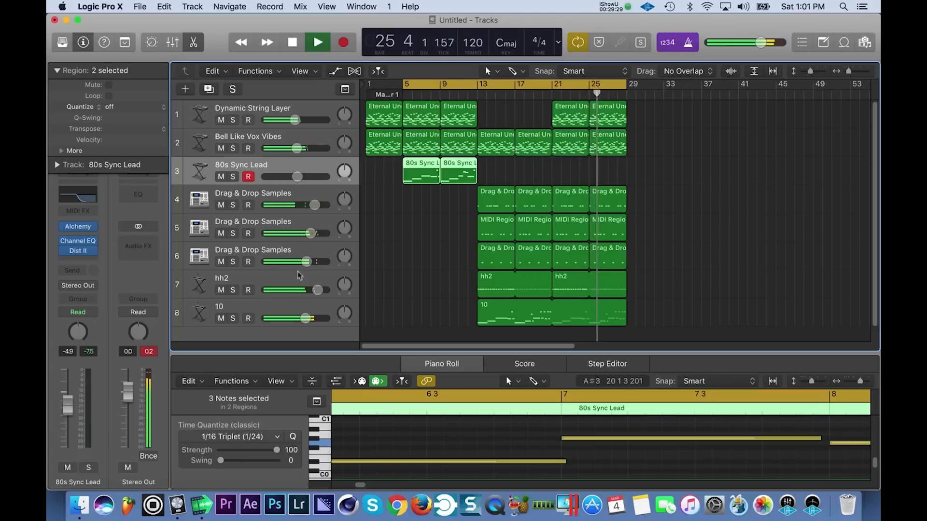
Step: Adjust the 80s Sync Lead volume to -1.7 during playback, reset the output peak level and stop playback
{"action": "left_click_drag", "start_coordinate": [298, 177], "coordinate": [294, 179]}
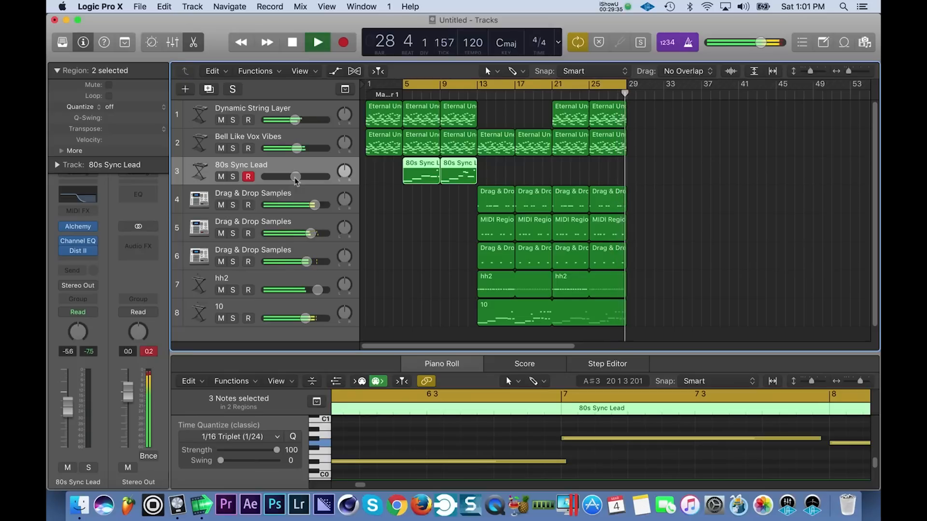
{"action": "left_click_drag", "start_coordinate": [296, 179], "coordinate": [306, 177]}
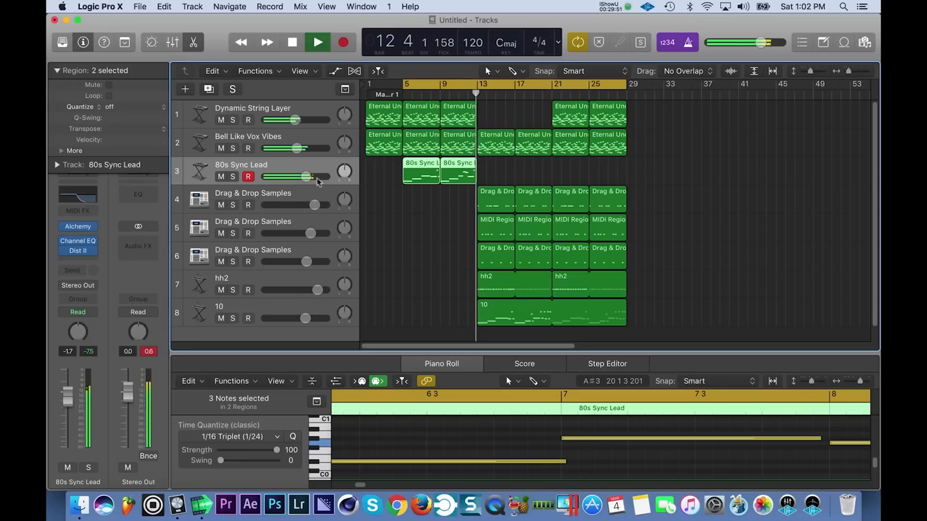
{"action": "left_click", "coordinate": [154, 354]}
{"action": "key", "text": "space"}
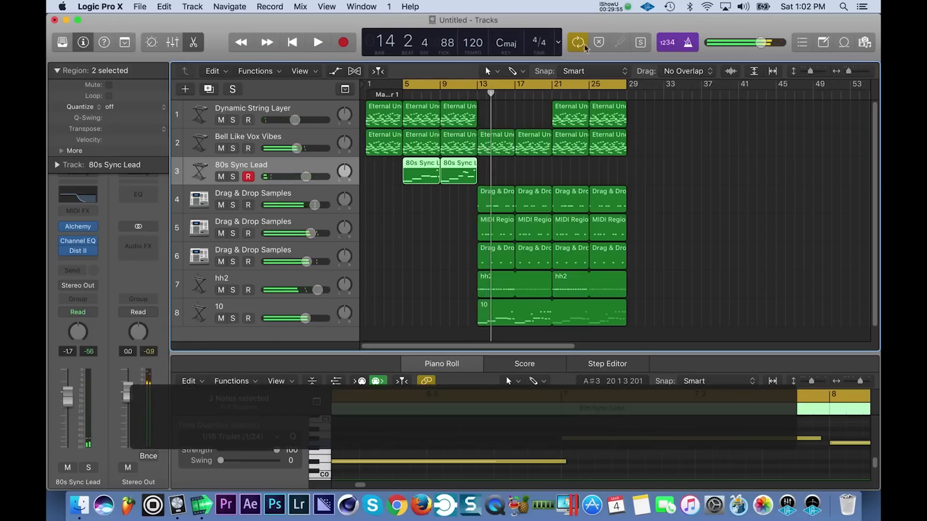
Step: Add a new software instrument track below 80s Sync Lead and load the stereo Alchemy synth on it
{"action": "scroll", "coordinate": [537, 215], "scroll_direction": "up", "scroll_amount": 1}
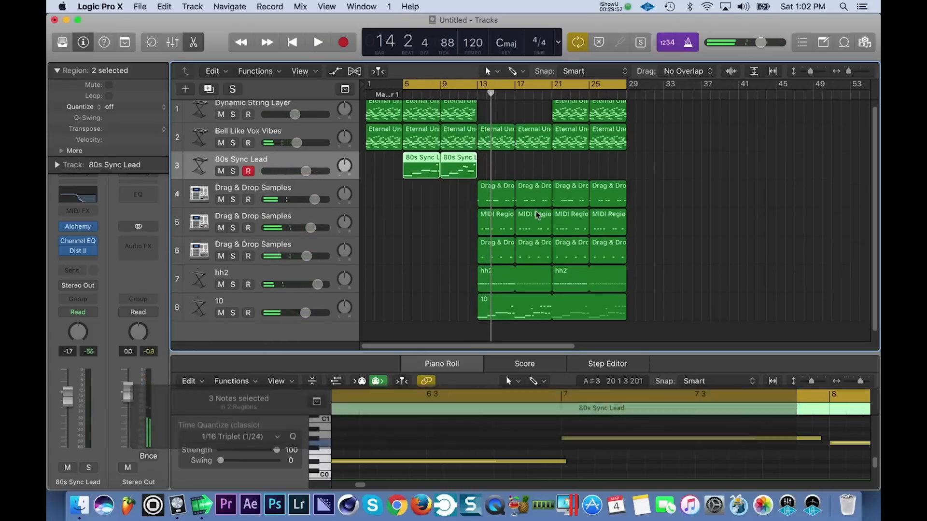
{"action": "scroll", "coordinate": [538, 216], "scroll_direction": "down", "scroll_amount": 1}
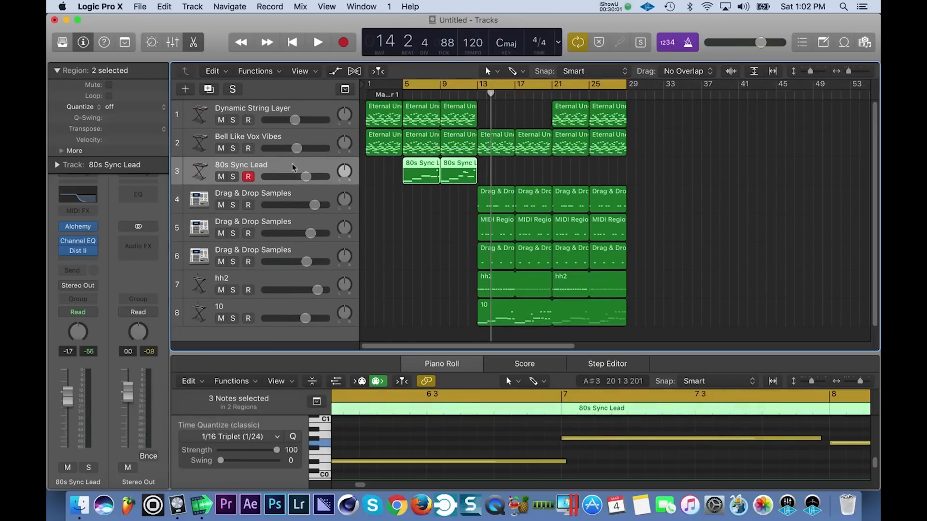
{"action": "left_click", "coordinate": [185, 90]}
{"action": "left_click", "coordinate": [609, 203]}
{"action": "left_click", "coordinate": [78, 239]}
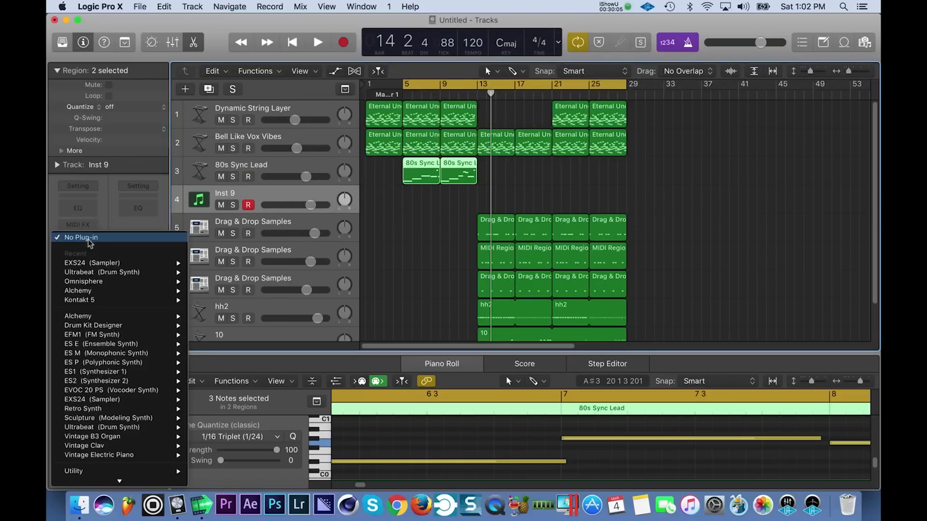
{"action": "mouse_move", "coordinate": [141, 318]}
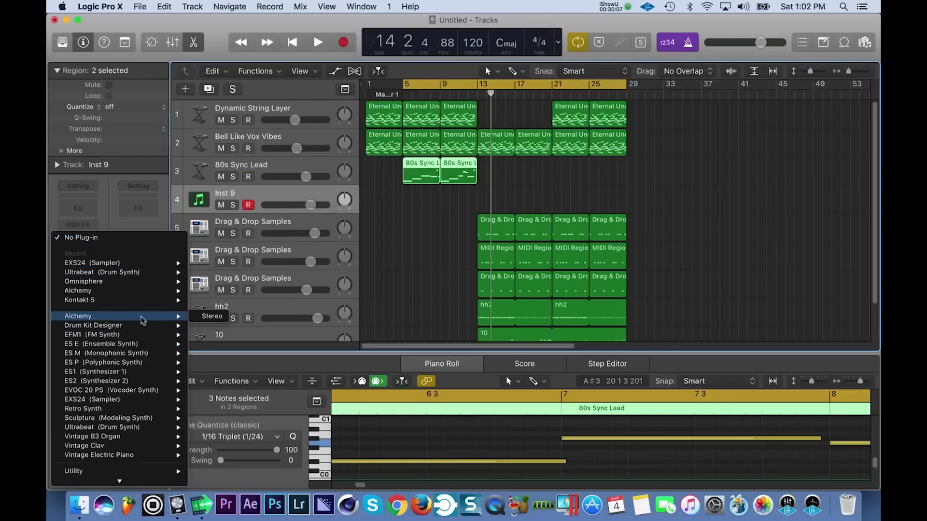
{"action": "left_click", "coordinate": [202, 317]}
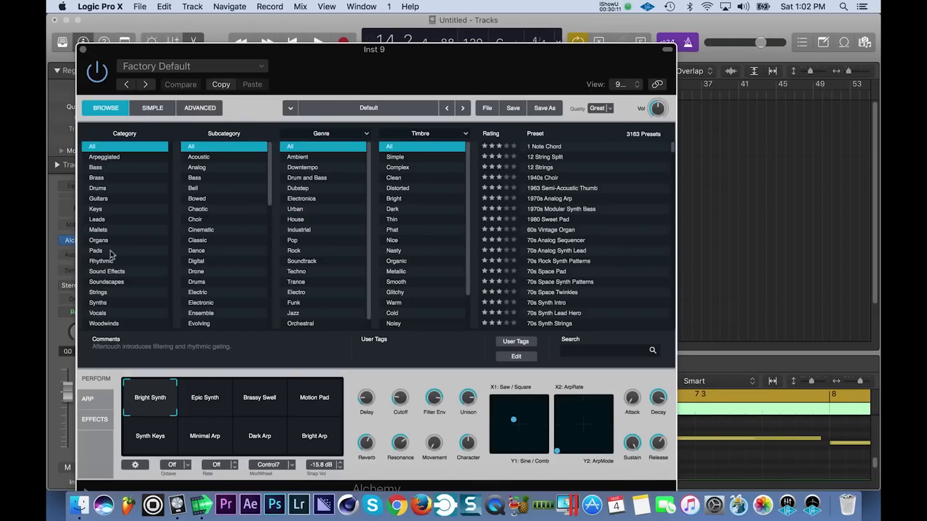
Step: Load the Keys preset 80s Pop Electric Piano, shorten the cycle range to bars 21–29 and audition the sound over it
{"action": "left_click", "coordinate": [115, 211]}
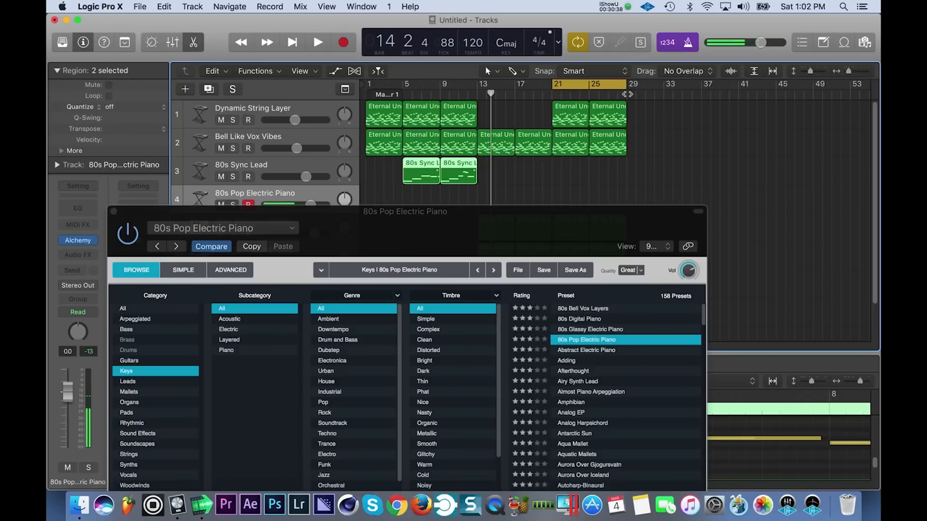
{"action": "key", "text": "space"}
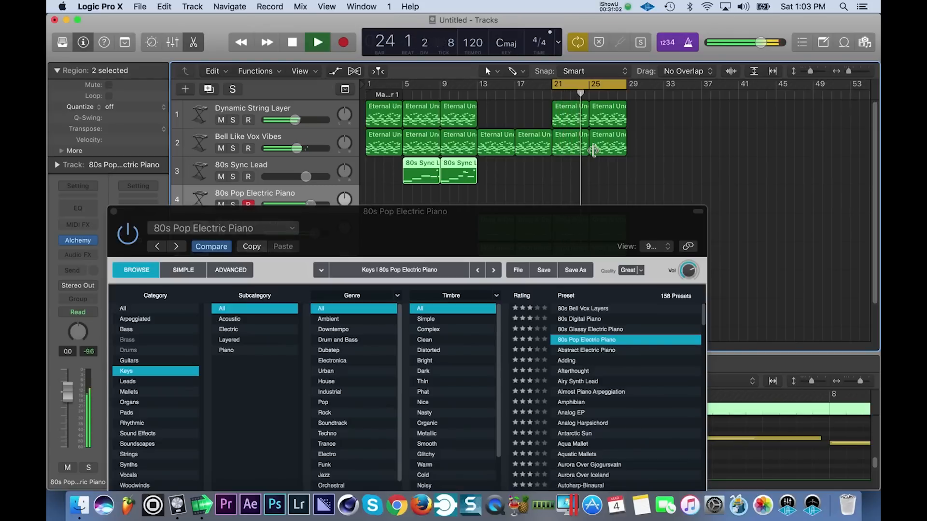
{"action": "key", "text": "space"}
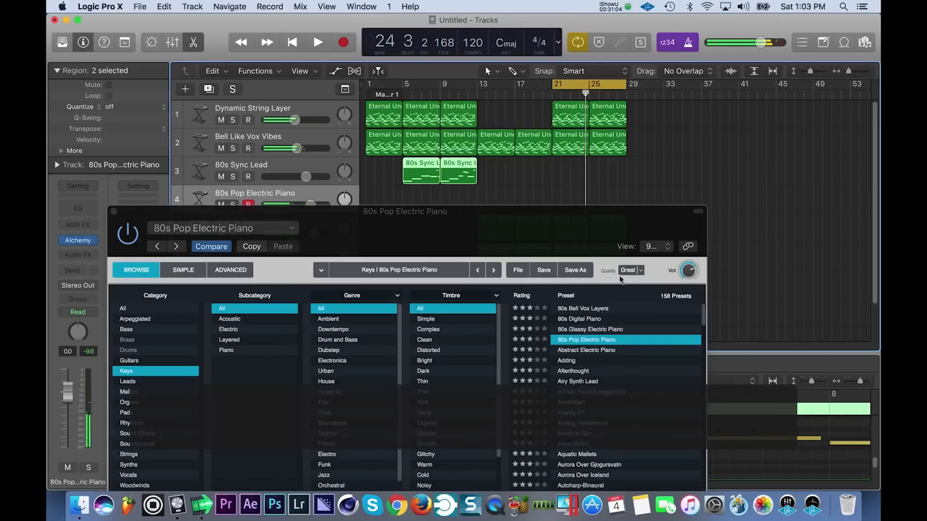
Step: Audition the Alchemy Keys presets from Adding onward, choose Antarctic Sun and rehearse a part over the section from bar 21
{"action": "left_click", "coordinate": [564, 361]}
{"action": "key", "text": "Down"}
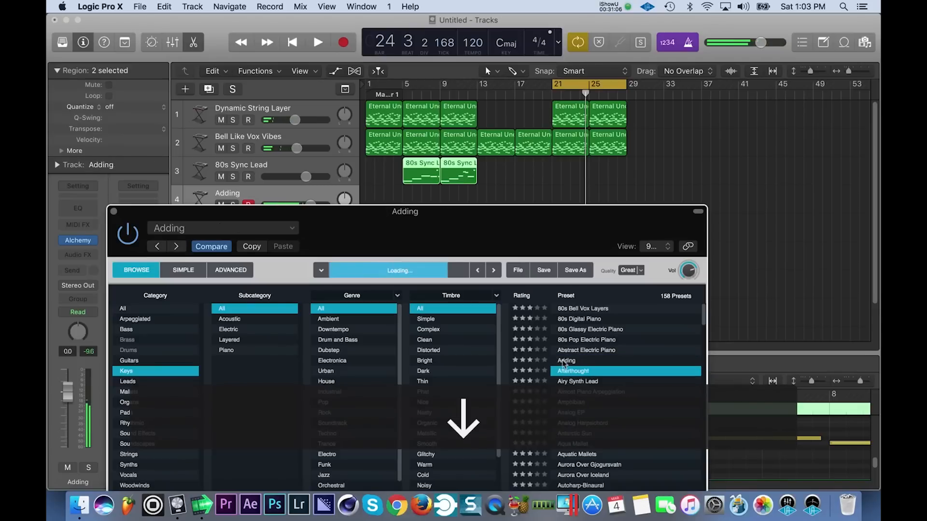
{"action": "key", "text": "Down"}
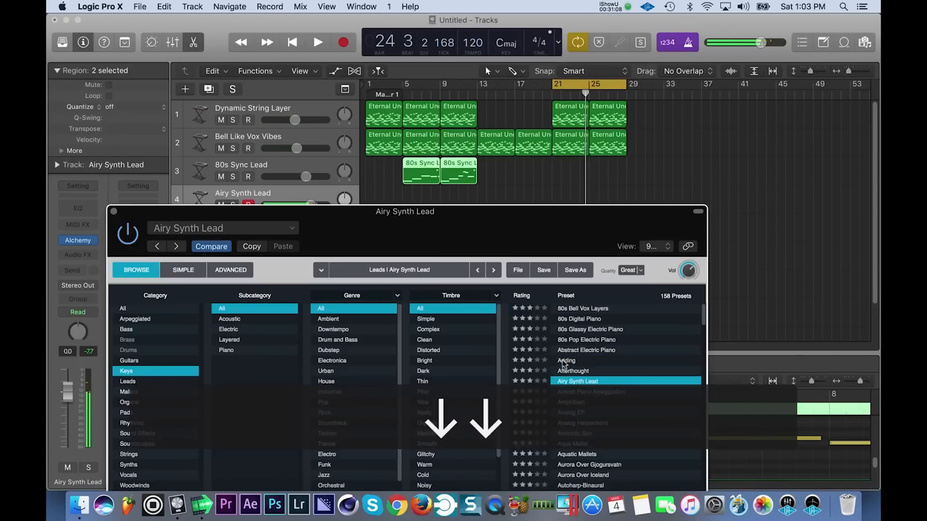
{"action": "key", "text": "Down"}
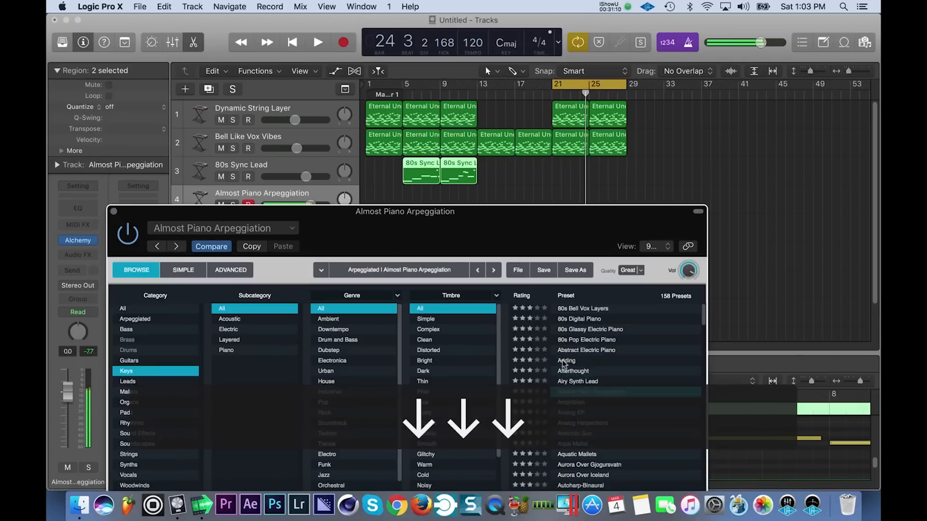
{"action": "key", "text": "Down"}
{"action": "key", "text": "Down"}
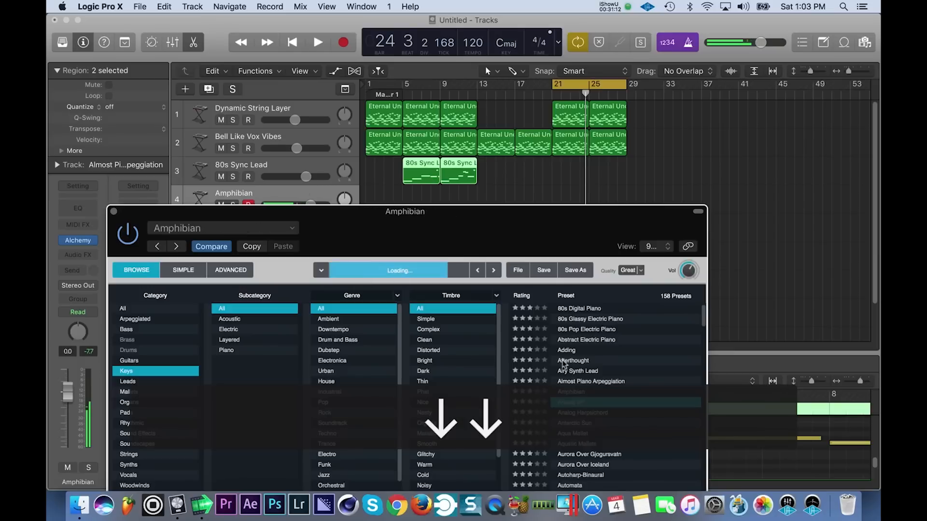
{"action": "key", "text": "Down"}
{"action": "key", "text": "Down"}
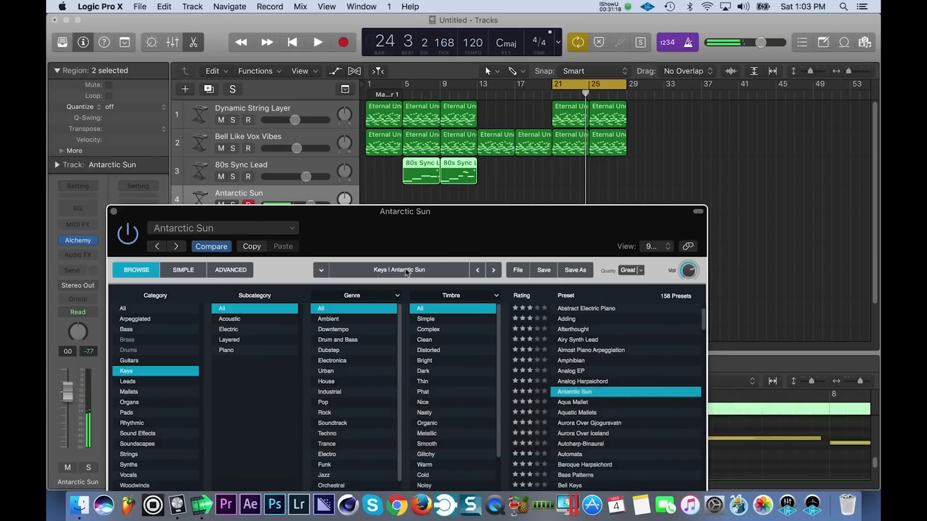
{"action": "key", "text": "space"}
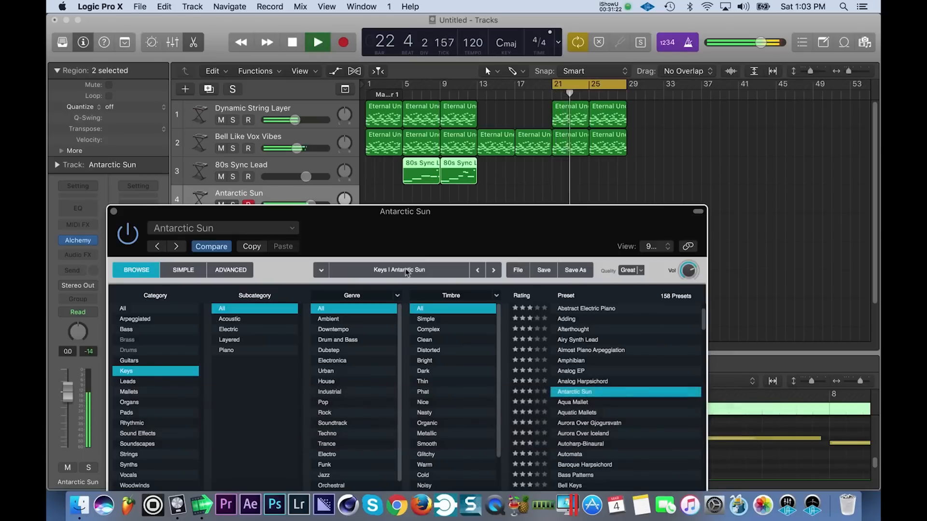
{"action": "key", "text": "space"}
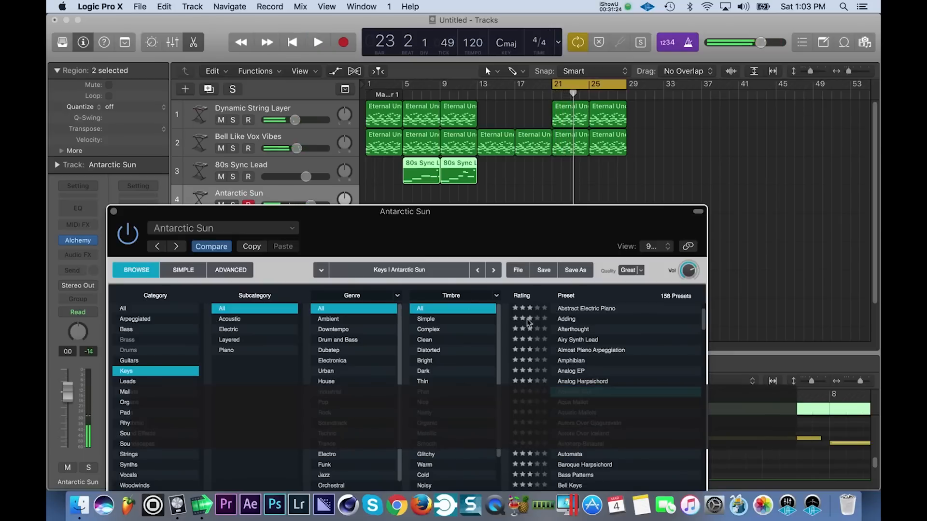
Step: Record a four-bar part on the Antarctic Sun track from bar 21 to 25 and close the Alchemy window
{"action": "key", "text": "ctrl+r"}
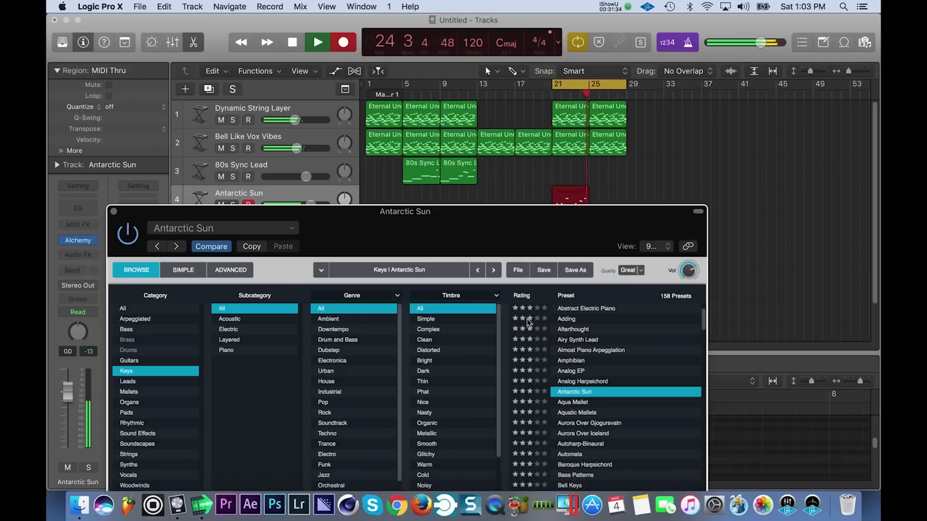
{"action": "key", "text": "space"}
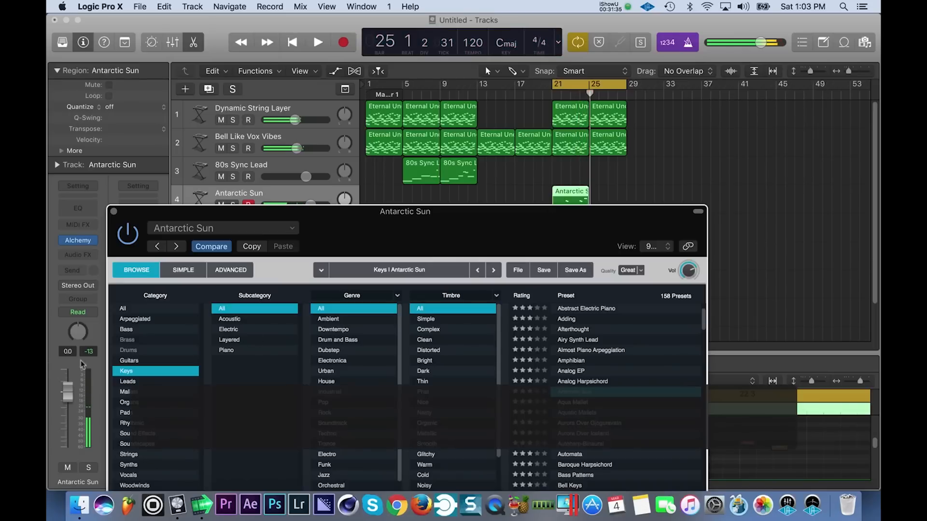
{"action": "left_click", "coordinate": [114, 212]}
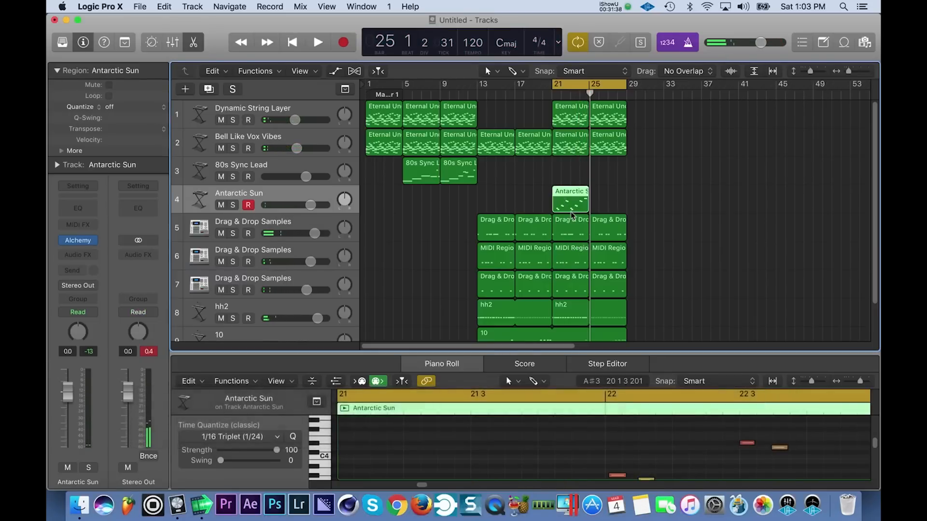
Step: Quantize all notes of the Antarctic Sun region to 1/16 Triplet (1/24), loop it to bar 29 and play it back
{"action": "double_click", "coordinate": [572, 211]}
{"action": "double_click", "coordinate": [571, 205]}
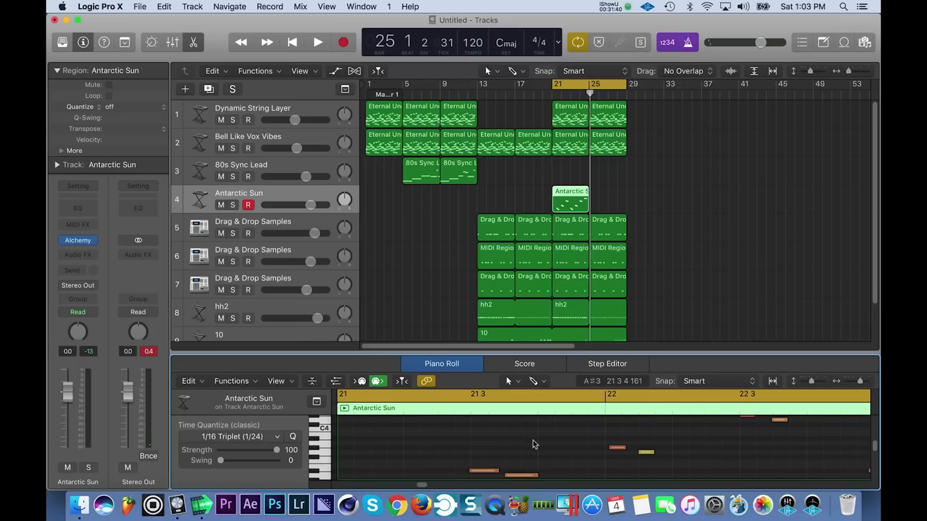
{"action": "key", "text": "cmd+a"}
{"action": "key", "text": "q"}
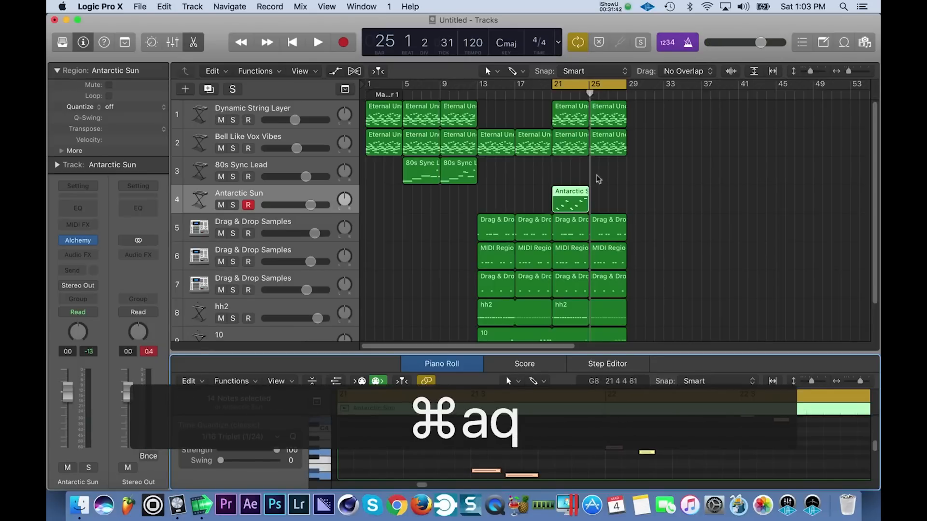
{"action": "left_click_drag", "start_coordinate": [639, 199], "coordinate": [630, 203]}
{"action": "key", "text": "space"}
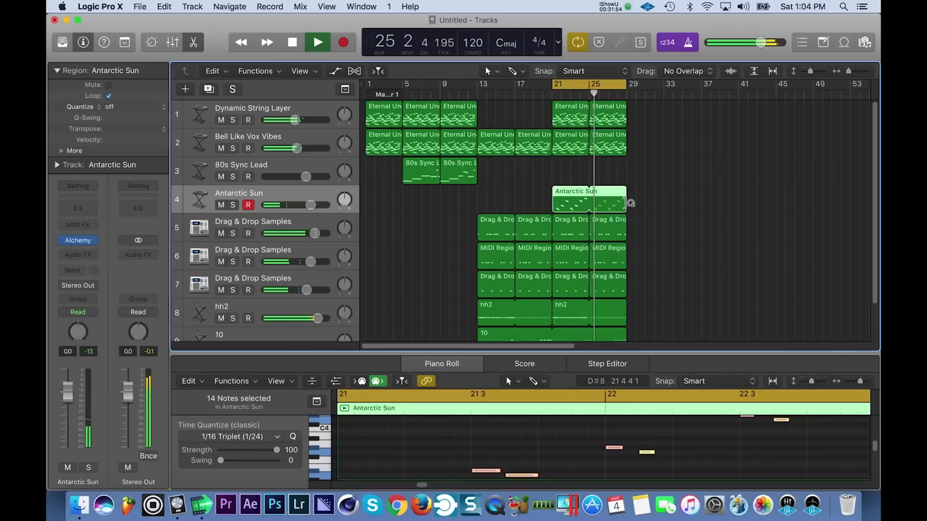
Step: Extend the cycle range back to bar 5, raise the 80s Sync Lead track's volume to 2.5 dB and turn off the metronome and count-in
{"action": "left_click_drag", "start_coordinate": [554, 85], "coordinate": [406, 84]}
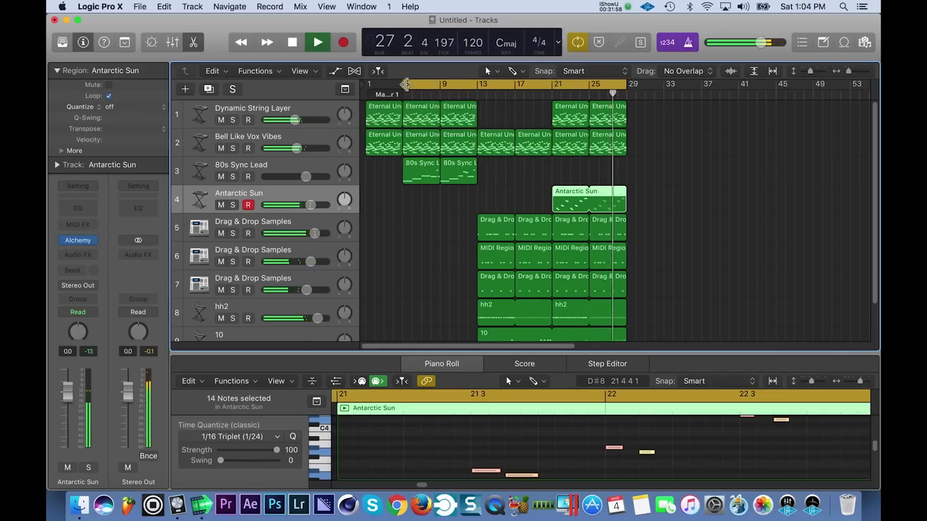
{"action": "left_click", "coordinate": [296, 168]}
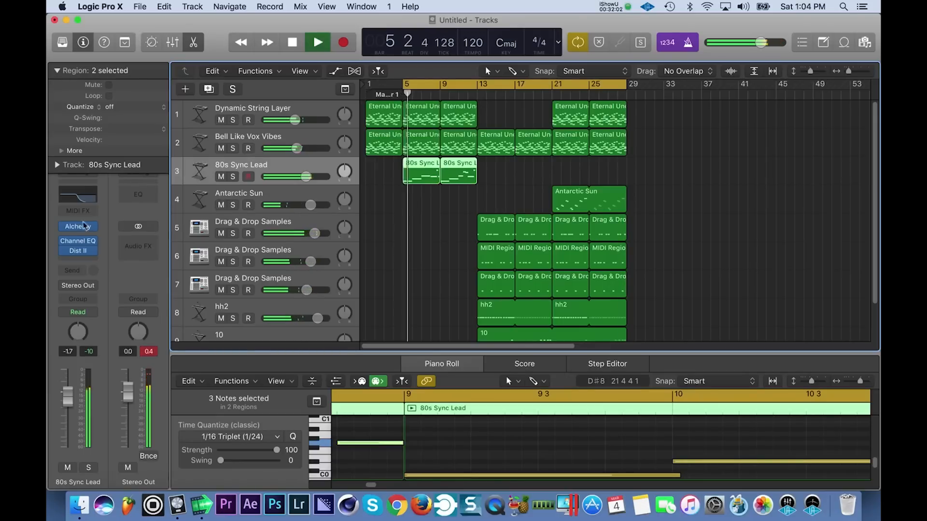
{"action": "left_click", "coordinate": [77, 251]}
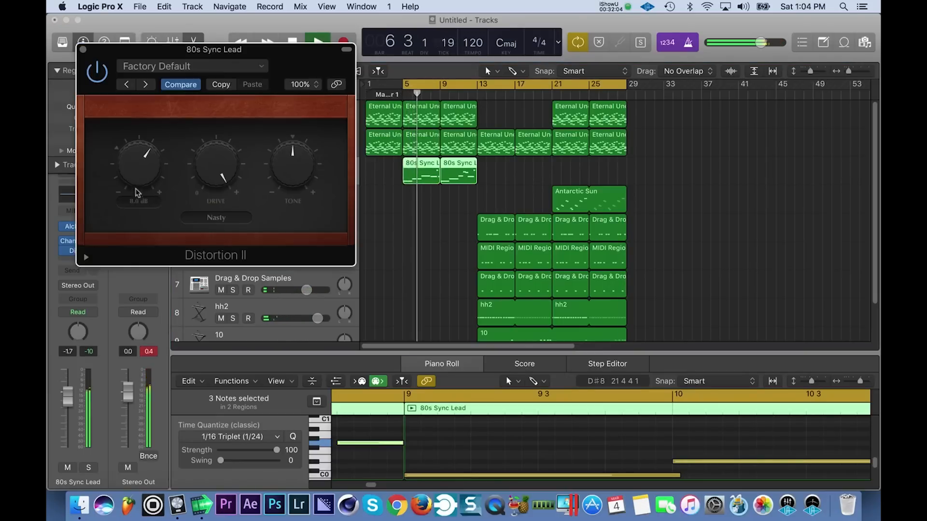
{"action": "left_click", "coordinate": [84, 50]}
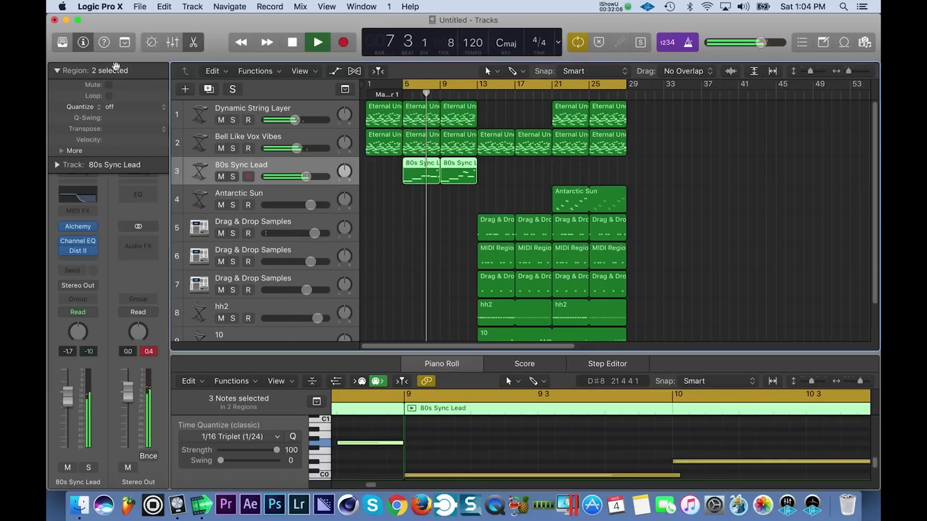
{"action": "left_click_drag", "start_coordinate": [308, 178], "coordinate": [295, 164]}
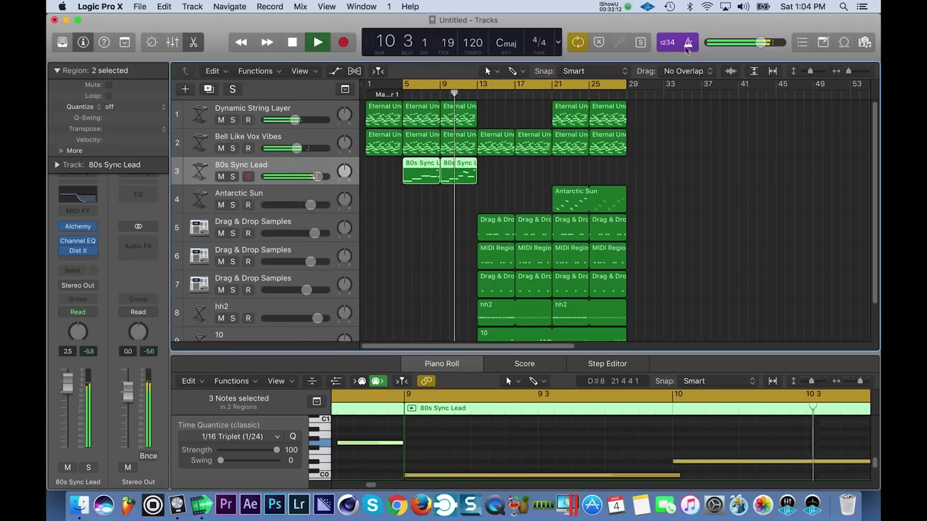
{"action": "left_click", "coordinate": [666, 42]}
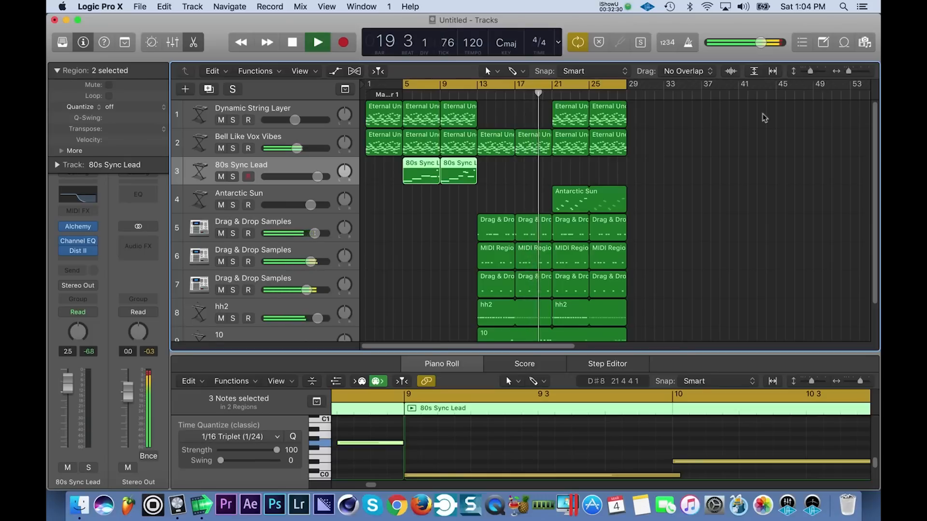
Step: Stop playback and create a duplicate of the hh2 track with the same EXS24 setup
{"action": "scroll", "coordinate": [763, 114], "scroll_direction": "down", "scroll_amount": 2}
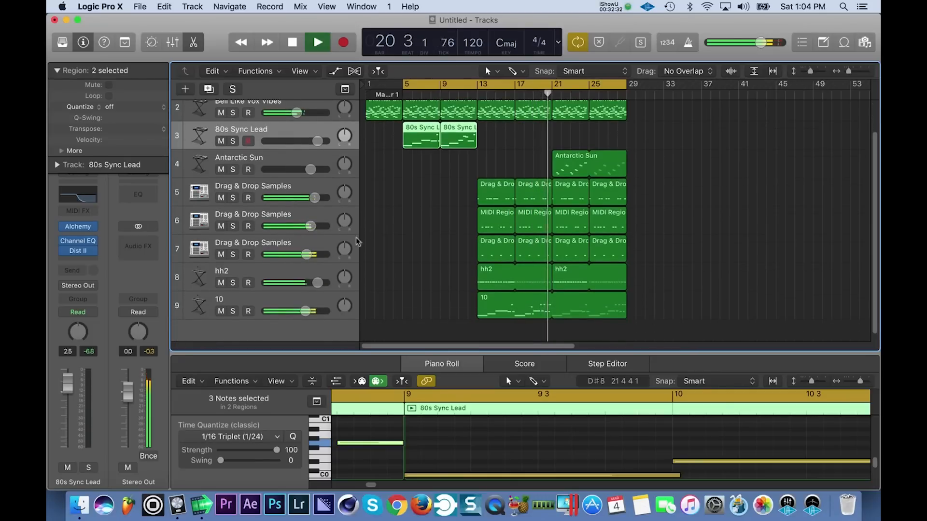
{"action": "left_click", "coordinate": [289, 274]}
{"action": "key", "text": "space"}
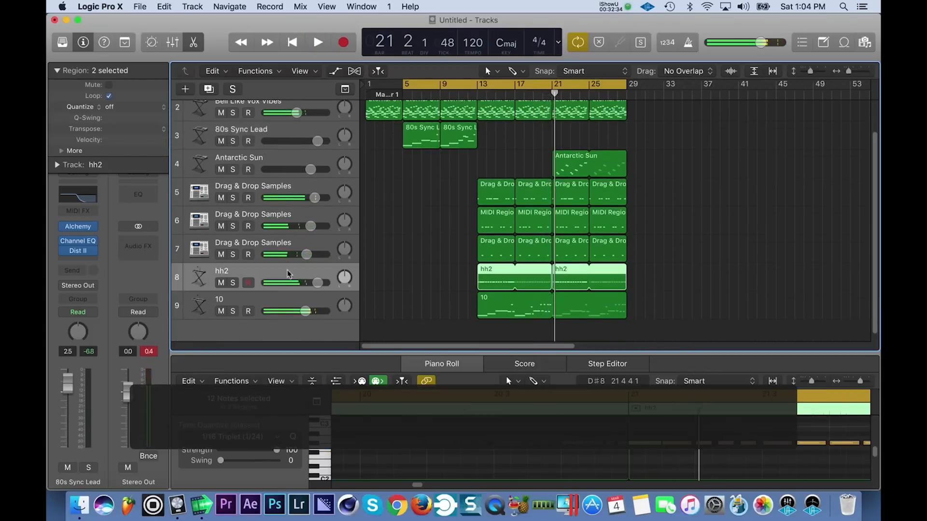
{"action": "key", "text": "super+d"}
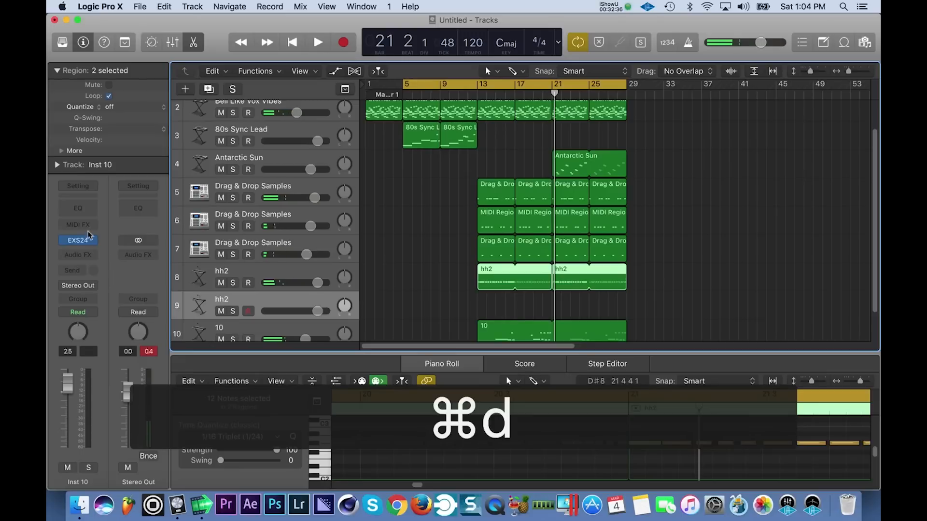
Step: Load the openhat2 instrument into the duplicated track's EXS24 and set the cycle range to bars 21–29
{"action": "left_click", "coordinate": [79, 243]}
{"action": "left_click", "coordinate": [338, 106]}
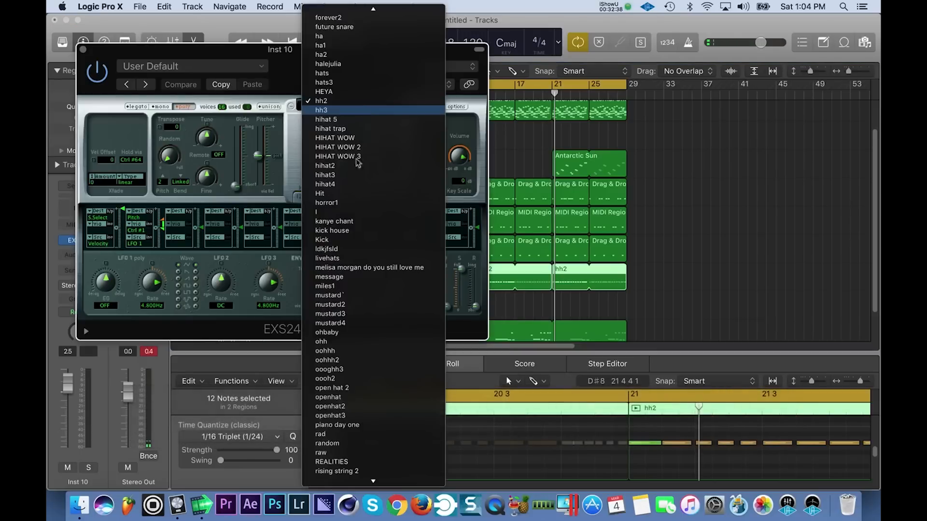
{"action": "key", "text": "o"}
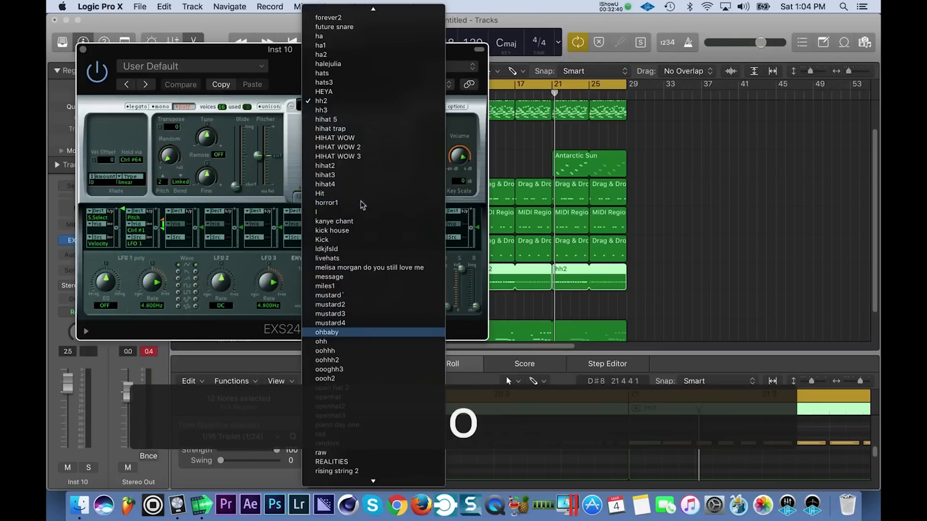
{"action": "left_click", "coordinate": [360, 397]}
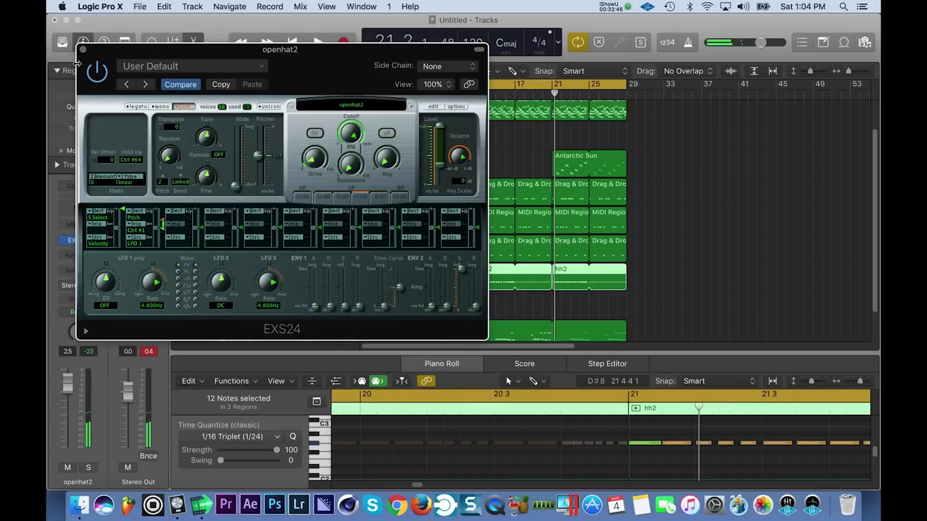
{"action": "left_click", "coordinate": [83, 50]}
{"action": "left_click", "coordinate": [560, 82]}
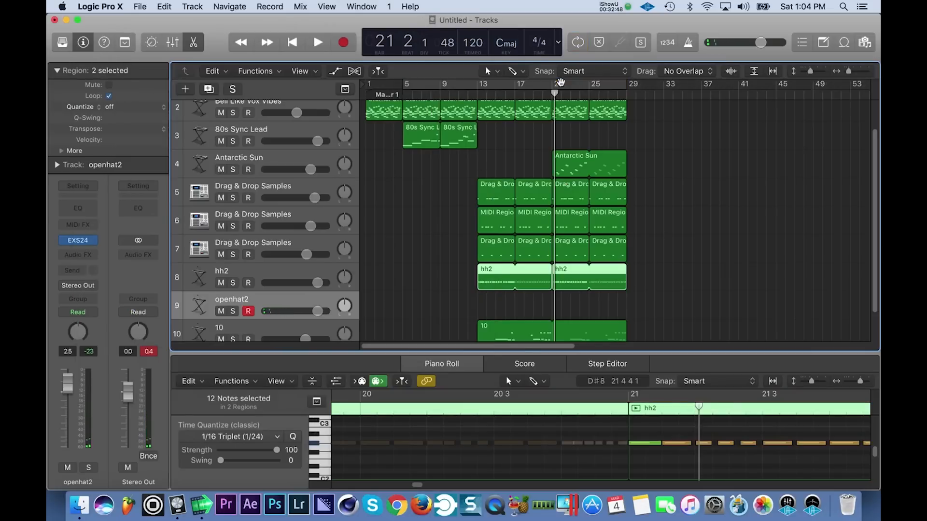
{"action": "left_click_drag", "start_coordinate": [555, 87], "coordinate": [626, 88]}
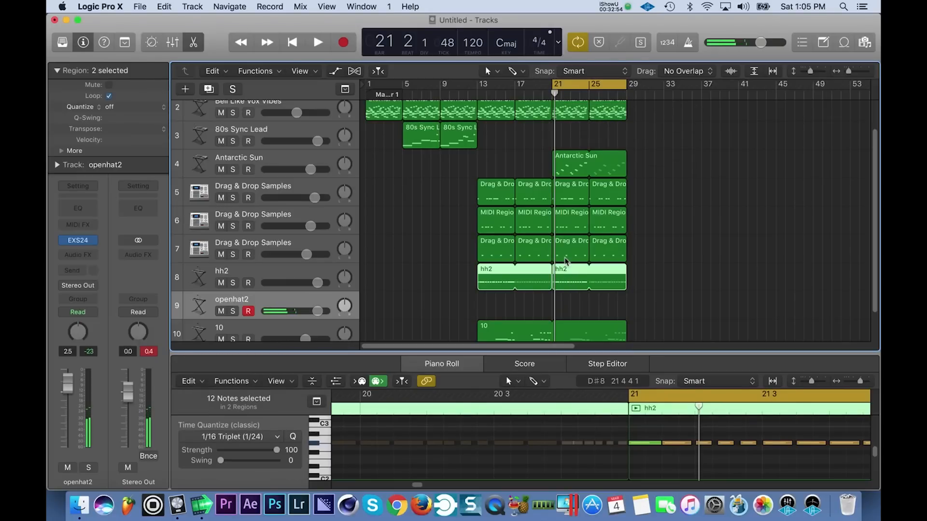
Step: Try recording open-hat takes on the openhat2 track from bar 21 with the count-in enabled, and undo them
{"action": "key", "text": "super+r"}
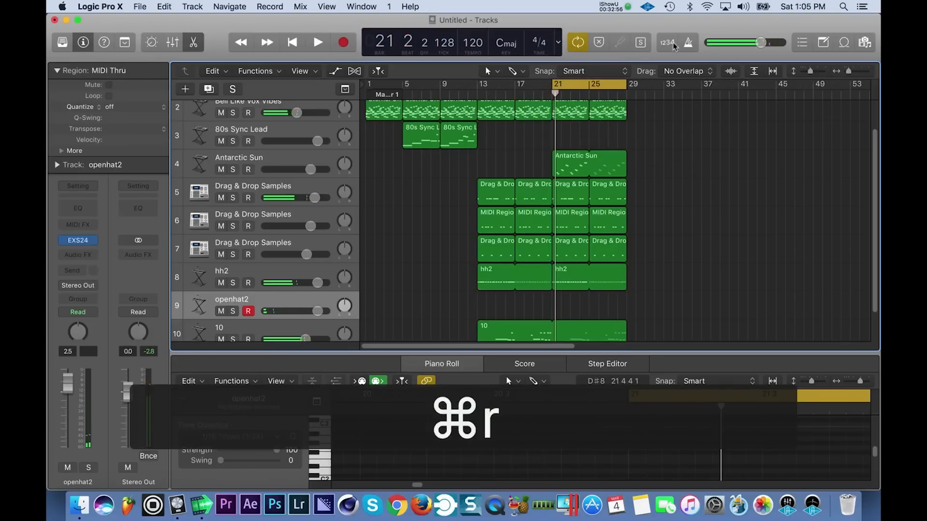
{"action": "key", "text": "super+r"}
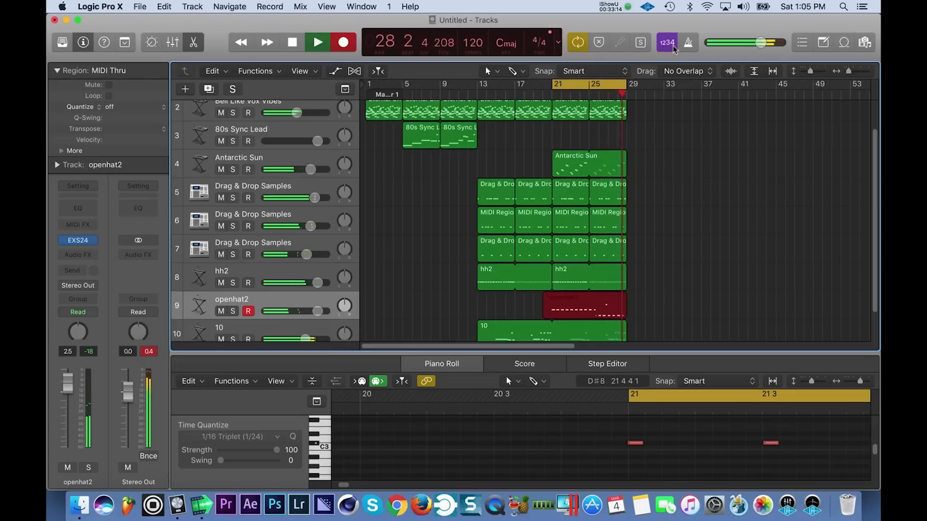
{"action": "key", "text": "space"}
{"action": "key", "text": "ctrl+z"}
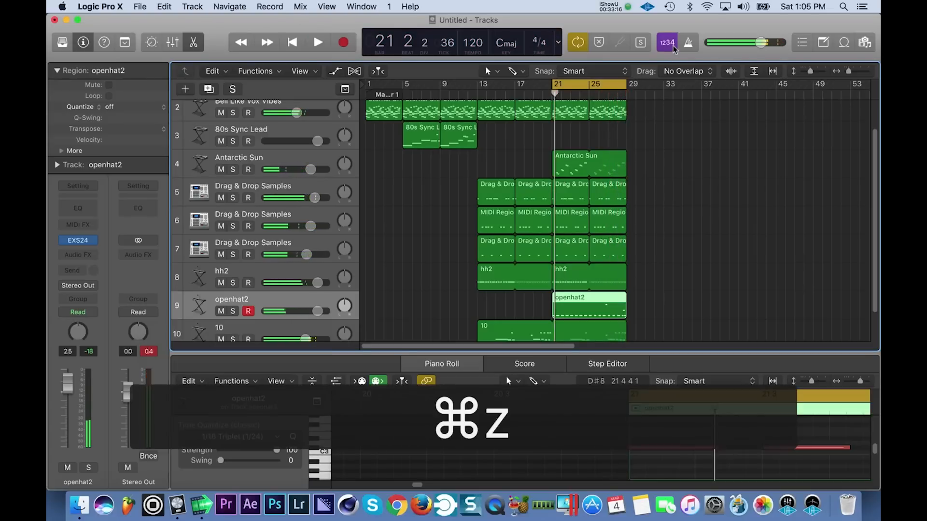
{"action": "key", "text": "super+r"}
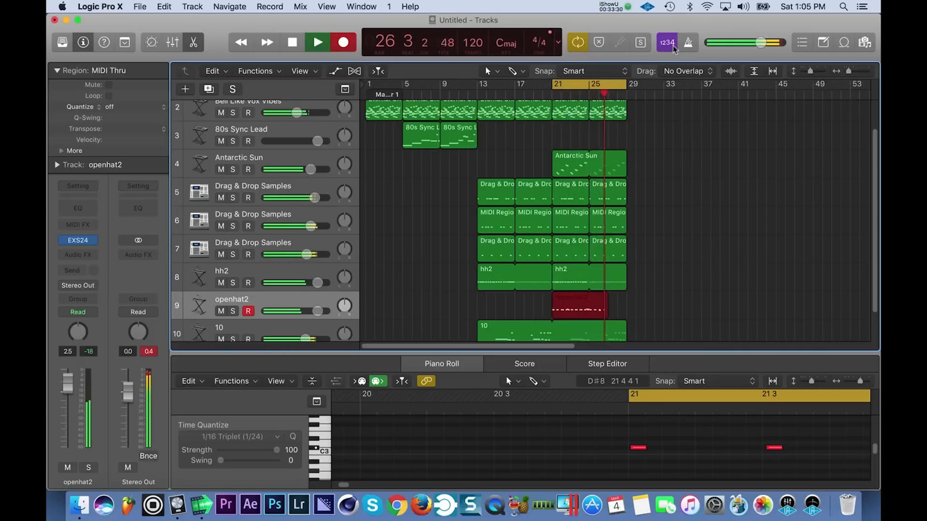
{"action": "key", "text": "super+z"}
Step: Record an open-hat part on the openhat2 track from bar 21, loop its region to bar 29 and play it back
{"action": "key", "text": "super+r"}
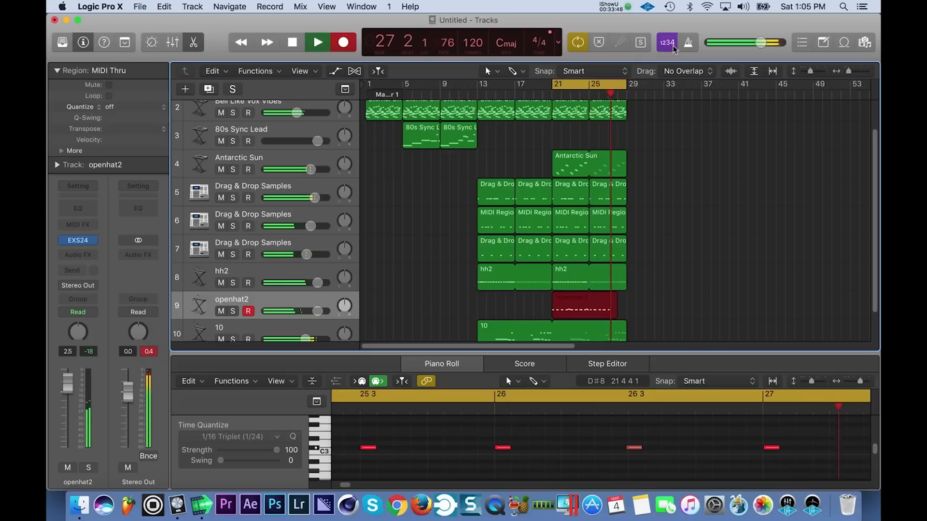
{"action": "key", "text": "space"}
{"action": "left_click_drag", "start_coordinate": [614, 311], "coordinate": [630, 300]}
{"action": "key", "text": "space"}
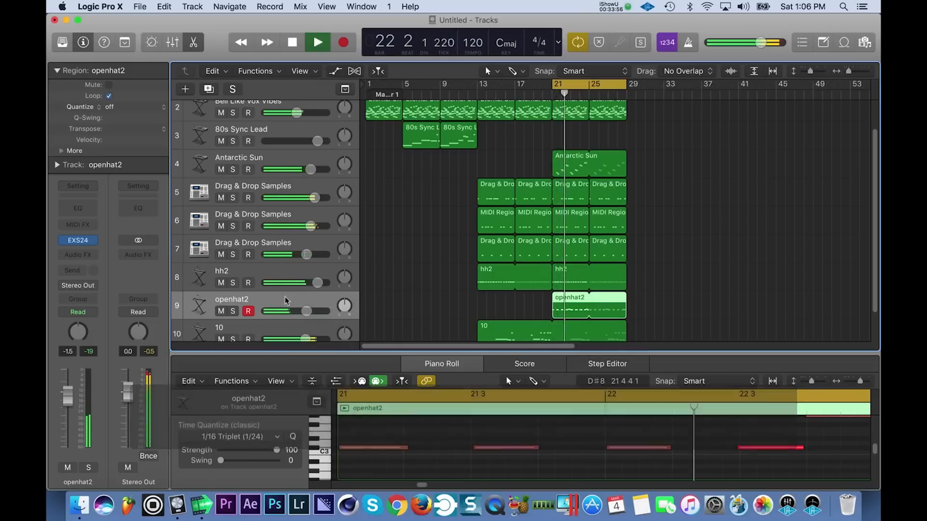
Step: Add a stereo Space Designer with a raised reverb level to the openhat2 track and set the track volume to -1.7 dB
{"action": "left_click", "coordinate": [80, 253]}
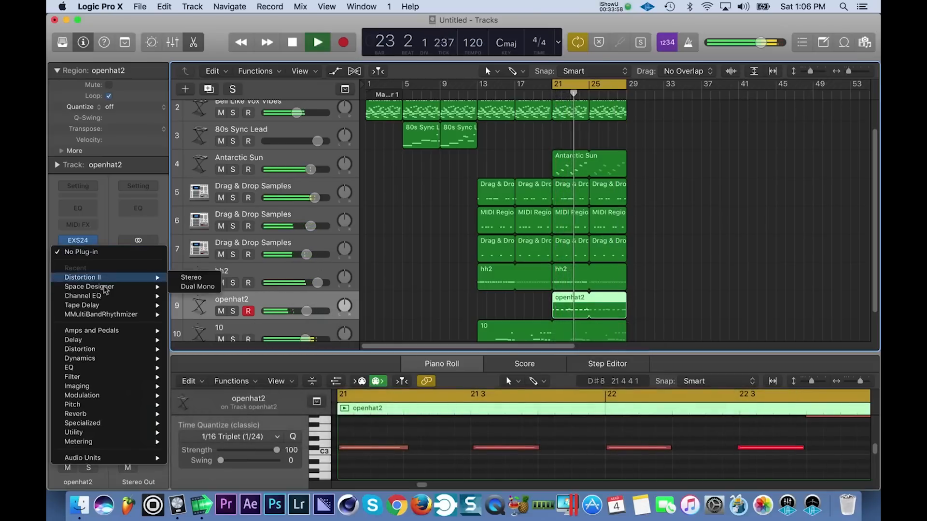
{"action": "left_click", "coordinate": [182, 288]}
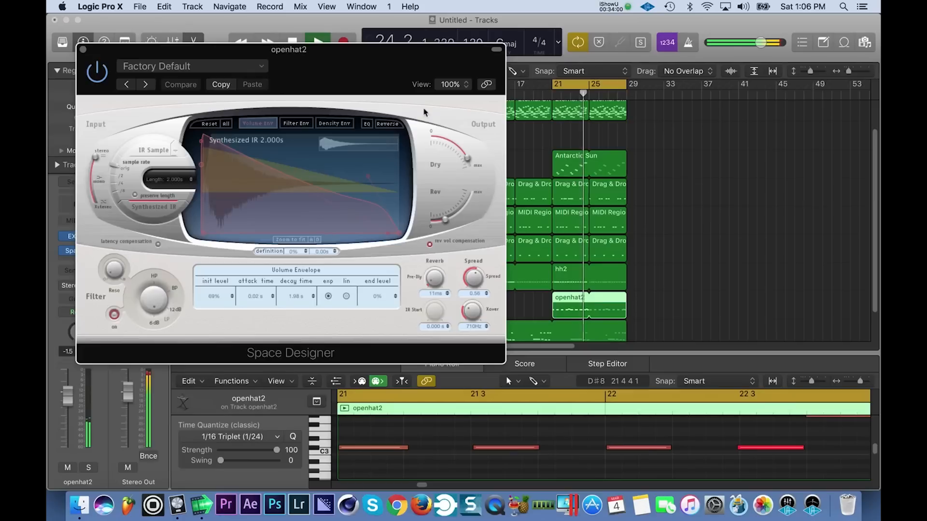
{"action": "left_click_drag", "start_coordinate": [446, 221], "coordinate": [467, 226]}
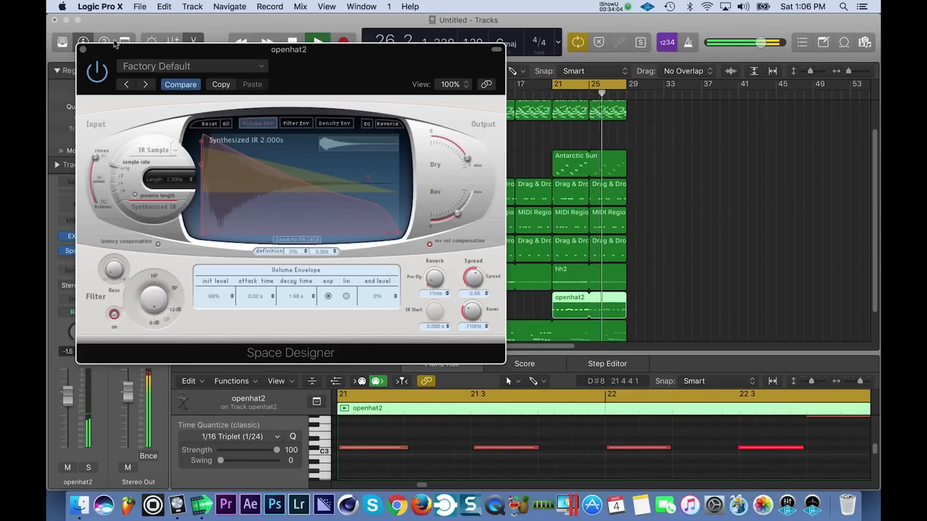
{"action": "key", "text": "super+w"}
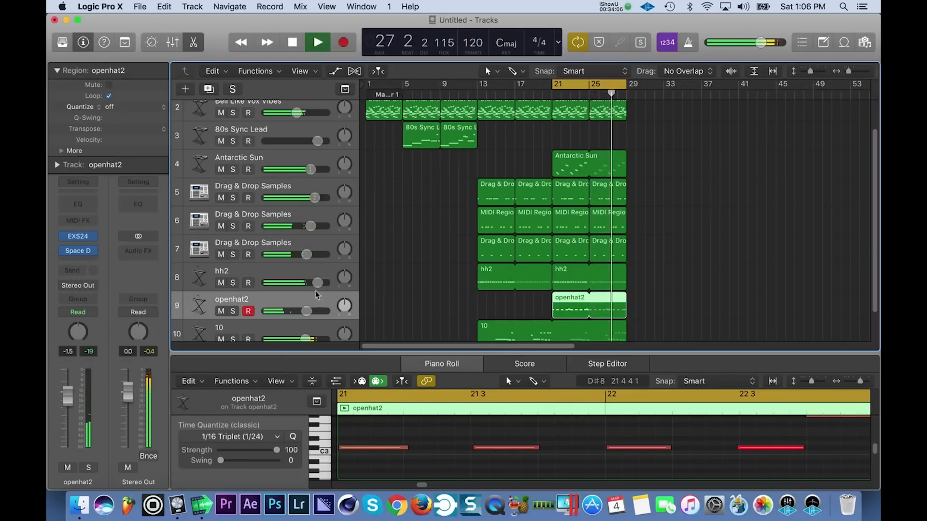
{"action": "left_click_drag", "start_coordinate": [295, 312], "coordinate": [294, 311]}
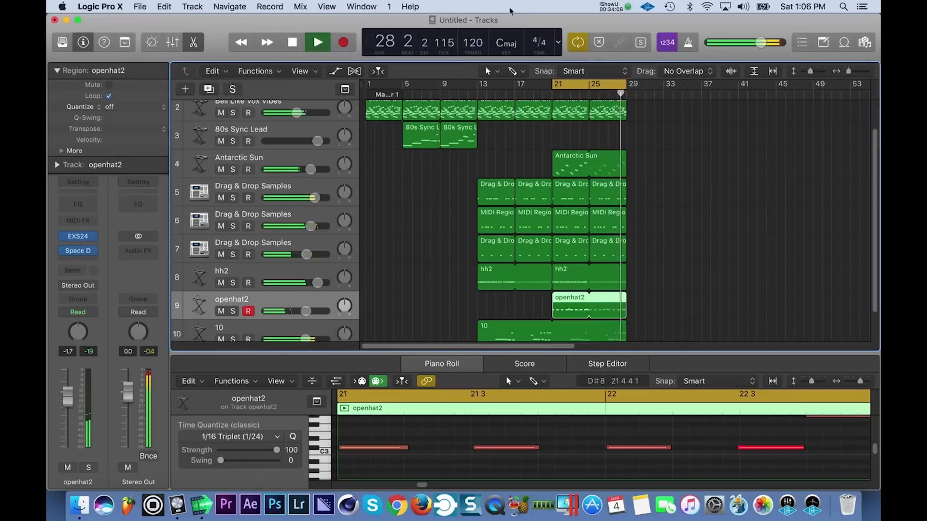
Step: Play the arrangement with the cycle range extended back to bar 13, and then to bar 5
{"action": "left_click_drag", "start_coordinate": [553, 88], "coordinate": [481, 89]}
{"action": "key", "text": "space"}
{"action": "key", "text": "space"}
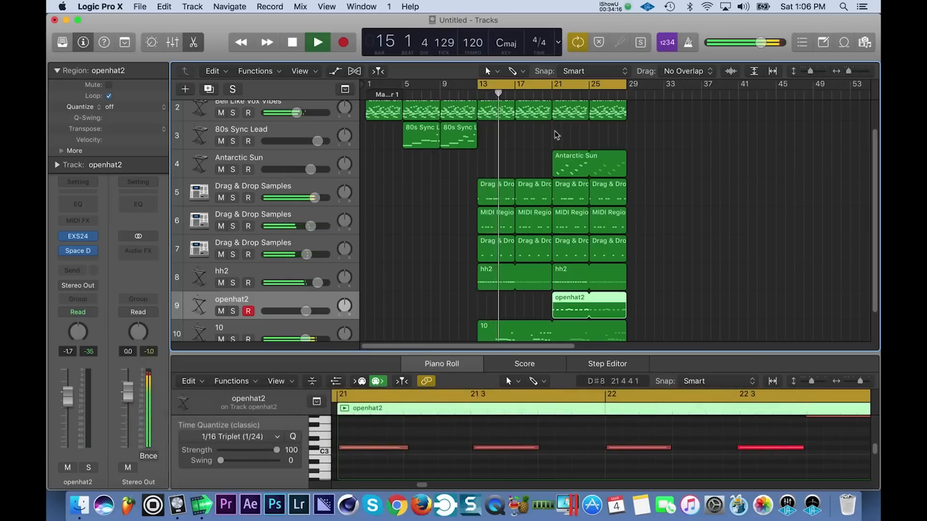
{"action": "left_click_drag", "start_coordinate": [480, 88], "coordinate": [408, 95]}
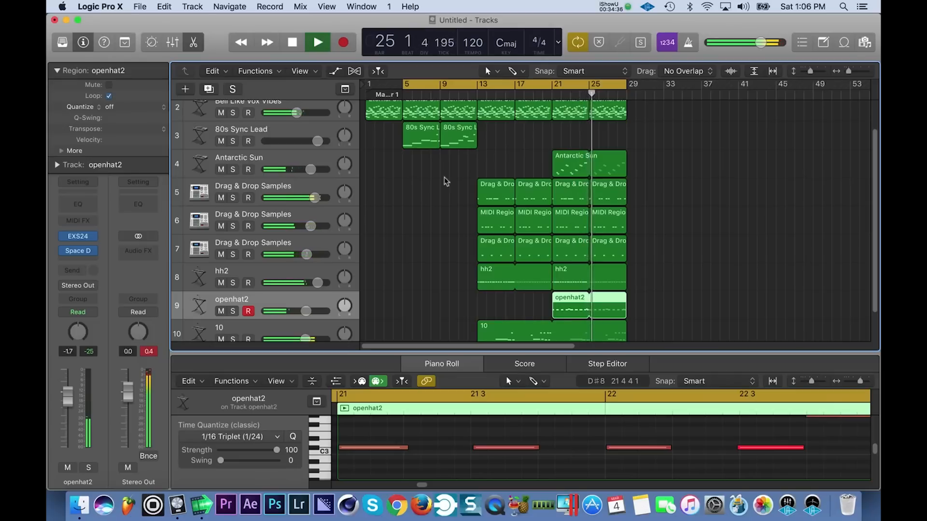
Step: Copy the string, vox and 80s Sync Lead regions of bars 5–13 and paste them at bar 29
{"action": "scroll", "coordinate": [446, 181], "scroll_direction": "up", "scroll_amount": 3}
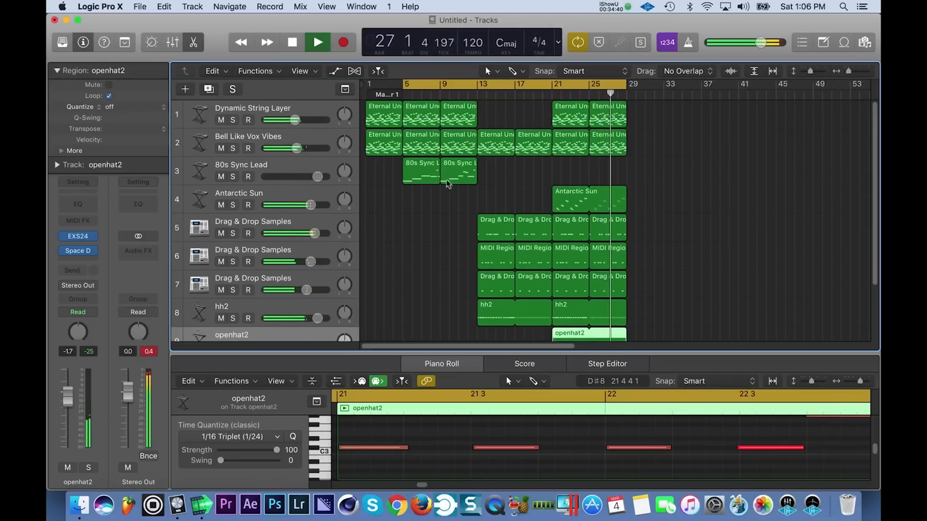
{"action": "left_click_drag", "start_coordinate": [471, 208], "coordinate": [419, 119]}
{"action": "key", "text": "space"}
{"action": "key", "text": "super+c"}
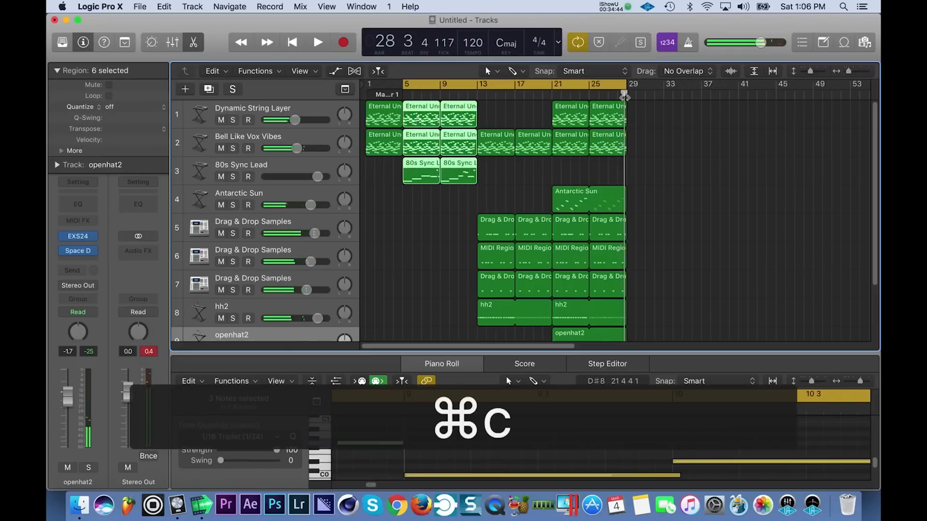
{"action": "left_click", "coordinate": [624, 96]}
{"action": "key", "text": "super+v"}
{"action": "key", "text": "super+z"}
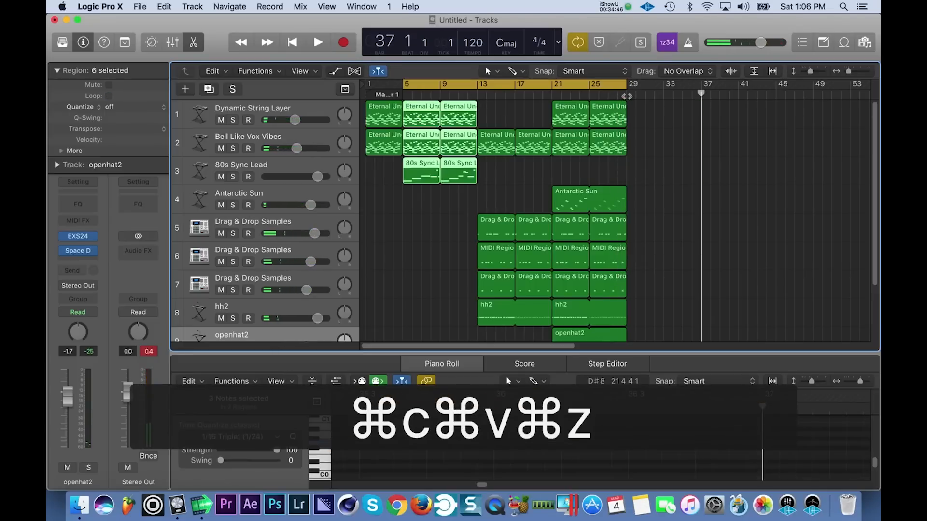
{"action": "key", "text": "super+v"}
Step: Copy the looped Antarctic Sun region to bar 29 on its own track and play the new section with cycling turned off
{"action": "left_click", "coordinate": [587, 202]}
{"action": "key", "text": "super+c"}
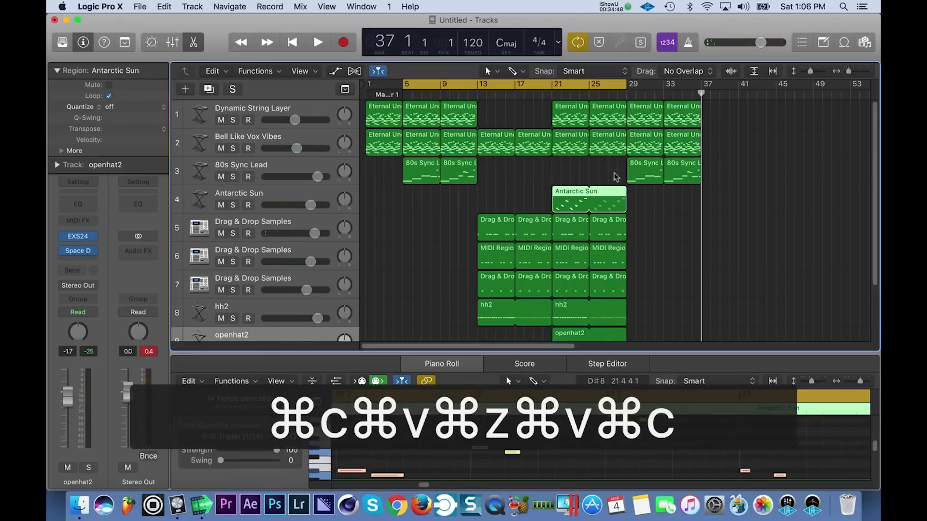
{"action": "left_click", "coordinate": [625, 87]}
{"action": "key", "text": "super+v"}
{"action": "key", "text": "super+z"}
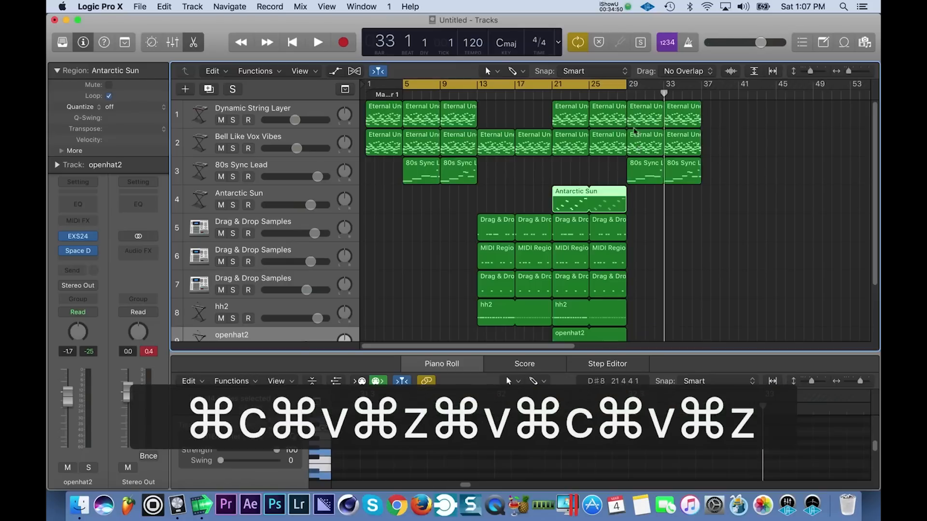
{"action": "left_click", "coordinate": [303, 193]}
{"action": "key", "text": "super+v"}
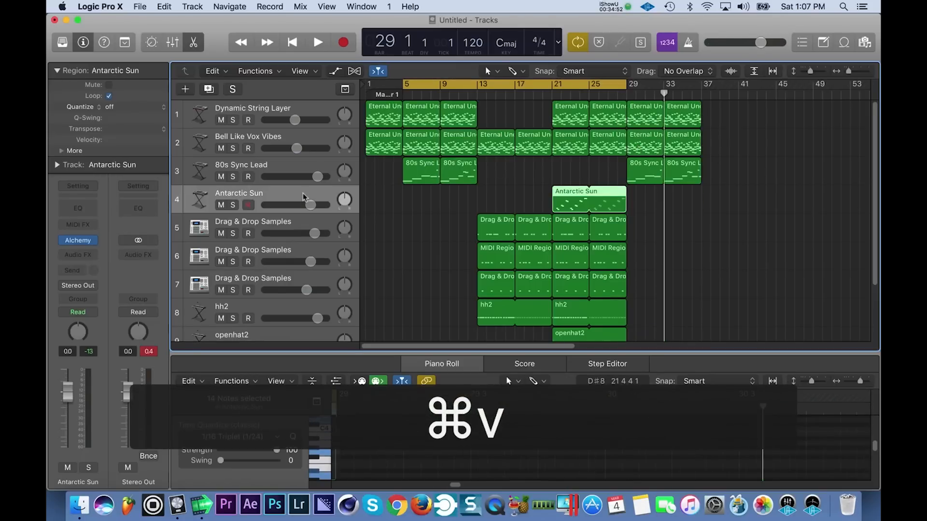
{"action": "key", "text": "space"}
{"action": "left_click", "coordinate": [614, 93]}
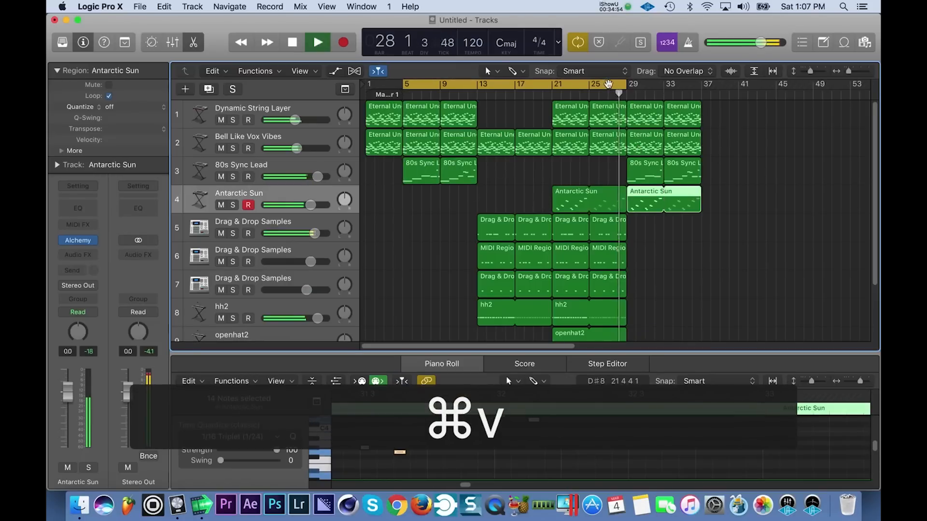
{"action": "left_click", "coordinate": [616, 86]}
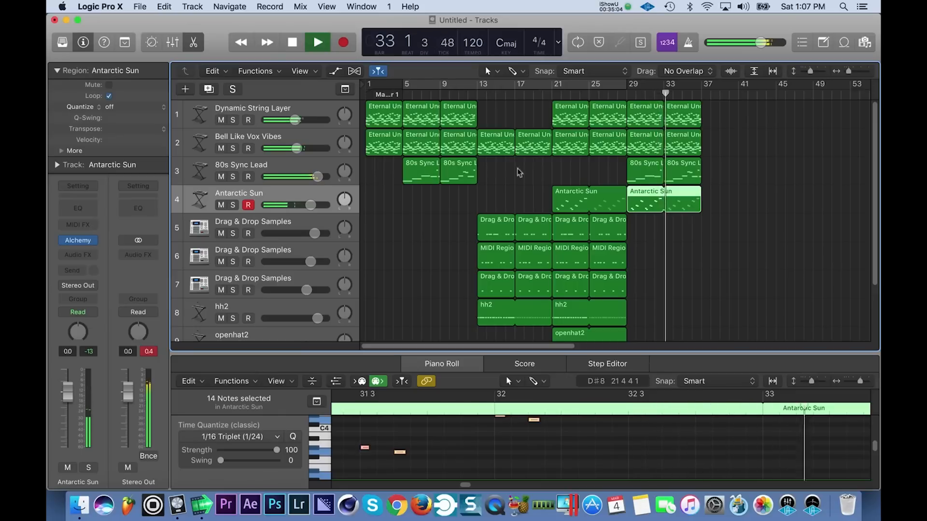
Step: Lower the high-cut frequency in the 80s Sync Lead's Channel EQ and move the cycle range to bars 13–37
{"action": "left_click", "coordinate": [251, 166]}
{"action": "left_click", "coordinate": [87, 198]}
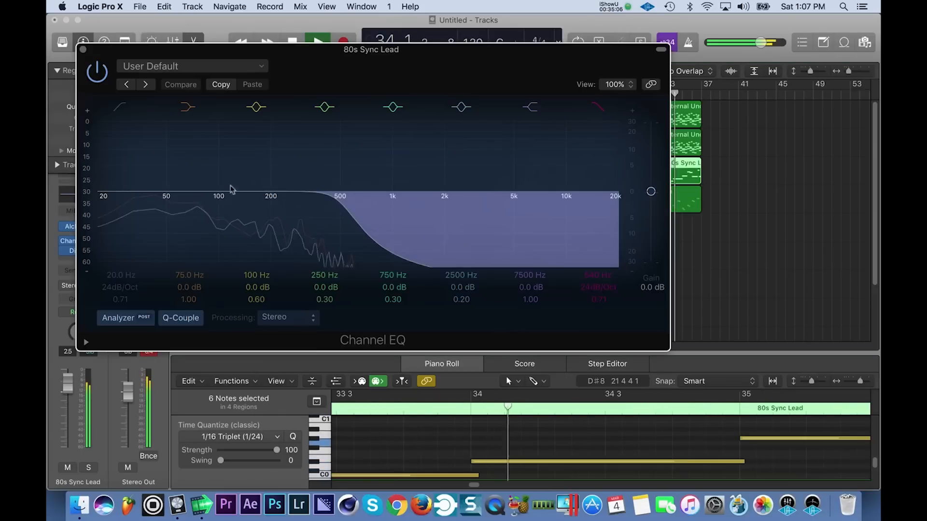
{"action": "mouse_move", "coordinate": [297, 212]}
{"action": "left_mouse_down"}
{"action": "mouse_move", "coordinate": [341, 208]}
{"action": "mouse_move", "coordinate": [306, 203]}
{"action": "mouse_move", "coordinate": [309, 211]}
{"action": "left_mouse_up"}
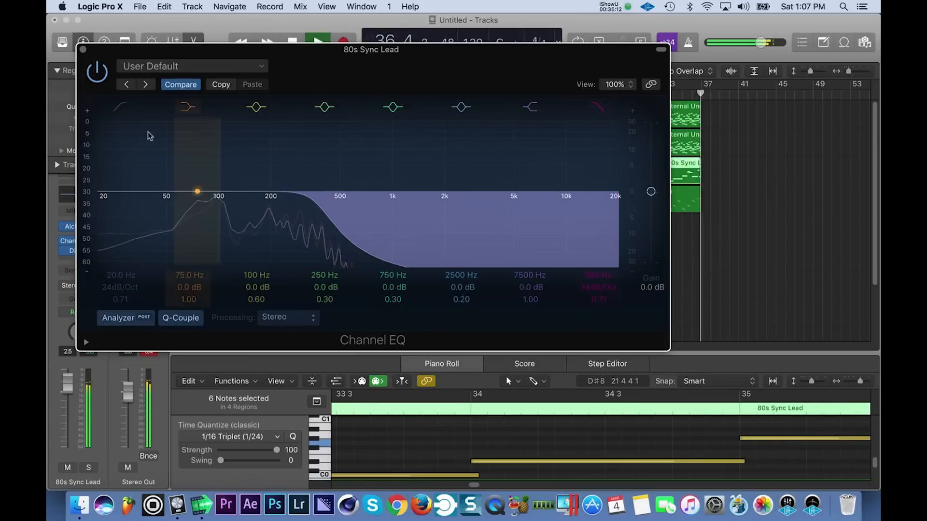
{"action": "left_click", "coordinate": [83, 49]}
{"action": "key", "text": "space"}
{"action": "left_click_drag", "start_coordinate": [534, 87], "coordinate": [593, 78]}
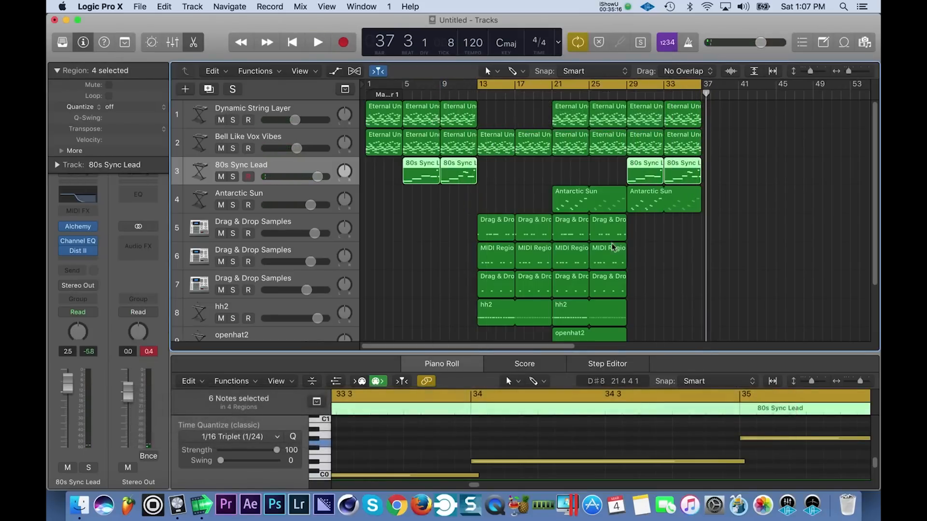